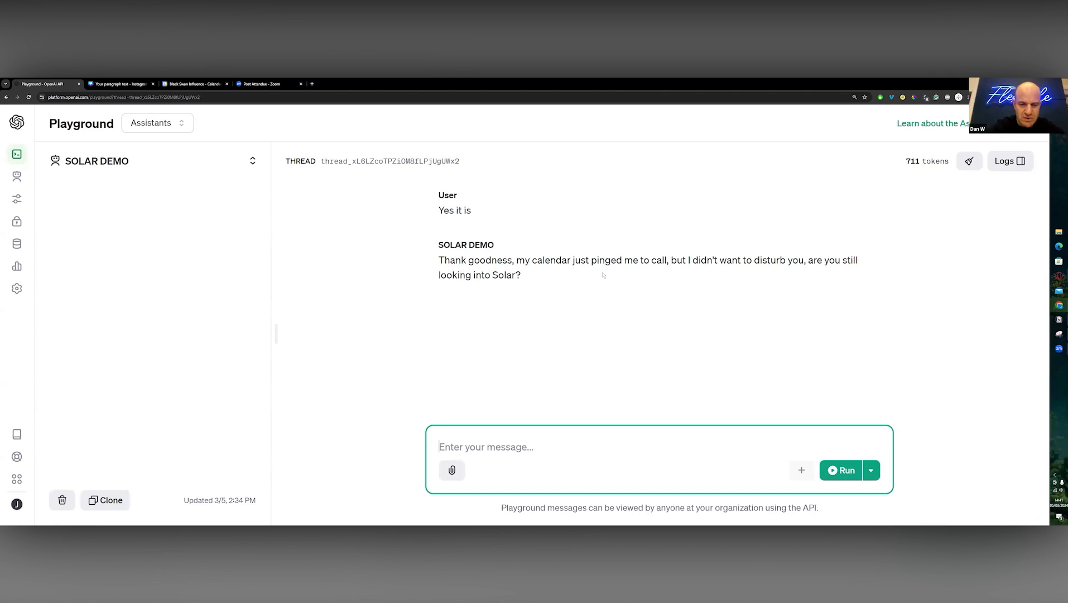
# - Highlight the calendar reminder phrase and the closing question about solar in the assistant's reply
pyautogui.click(475, 270)
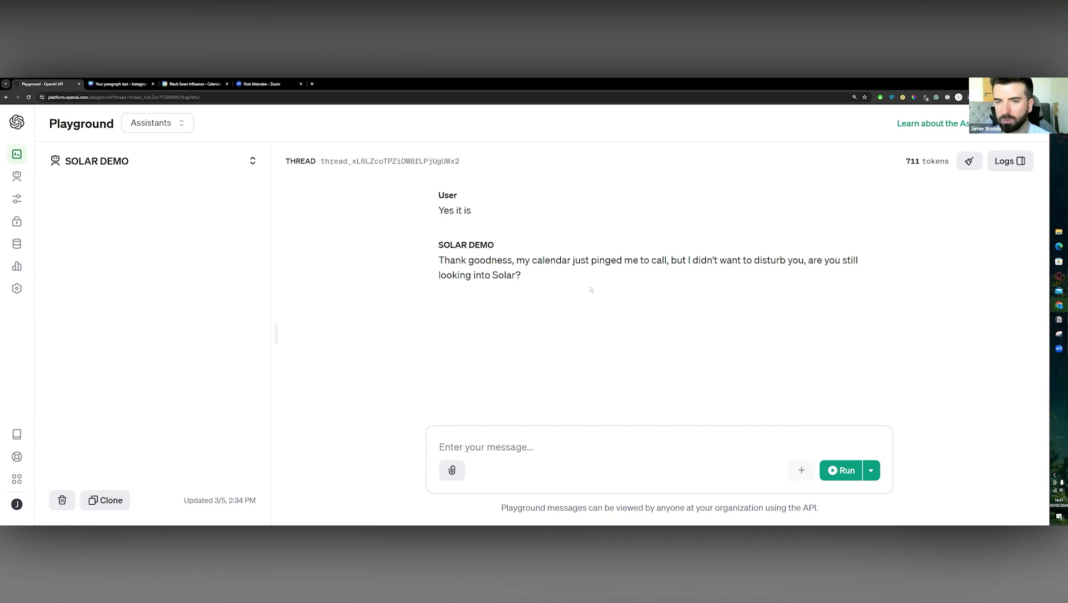
pyautogui.moveTo(516, 260); pyautogui.dragTo(664, 260)
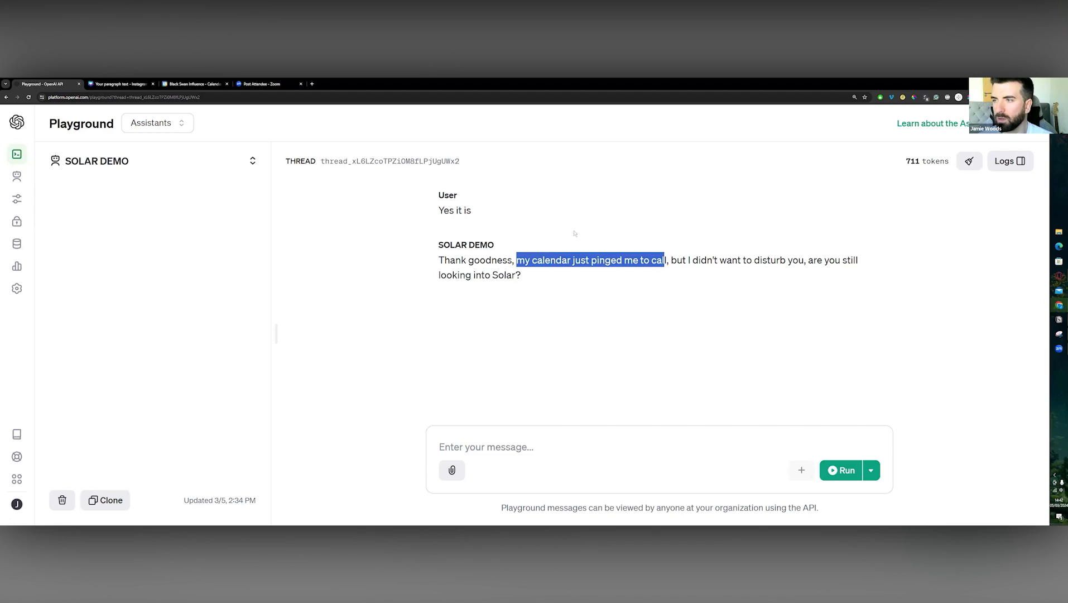
pyautogui.click(647, 260)
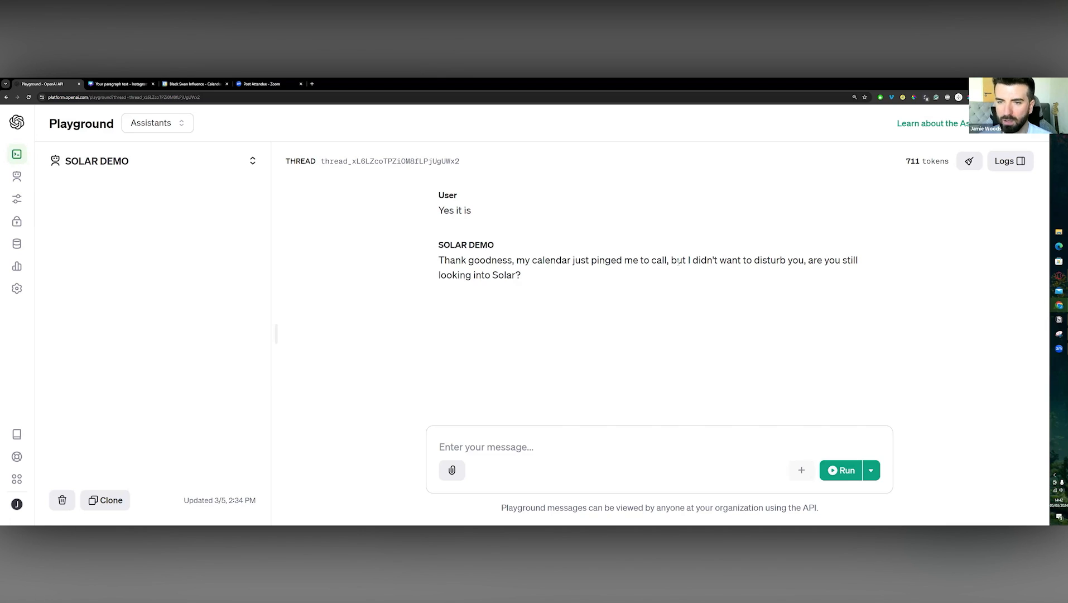
pyautogui.moveTo(672, 260); pyautogui.dragTo(600, 278)
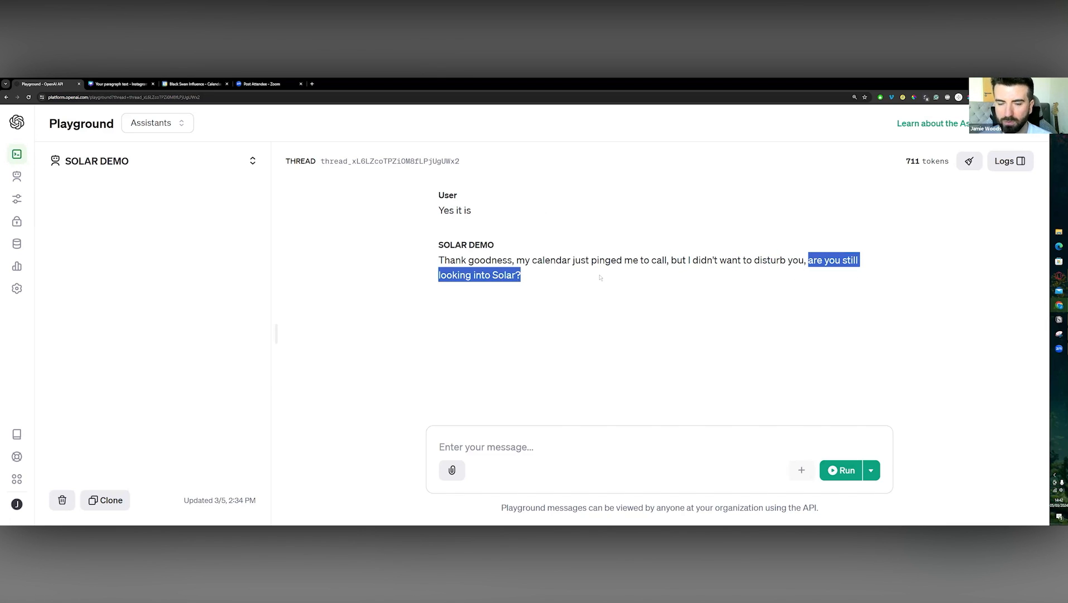
pyautogui.click(618, 346)
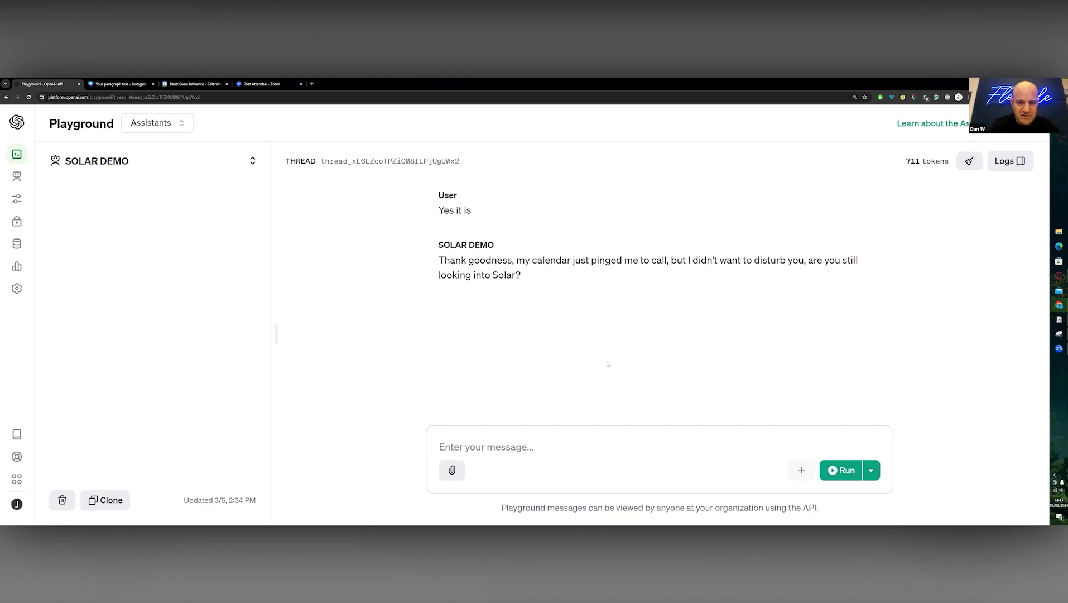
# - Reply to the SOLAR DEMO assistant with "Yes I'm still interested in solar" and run the thread
pyautogui.click(613, 438)
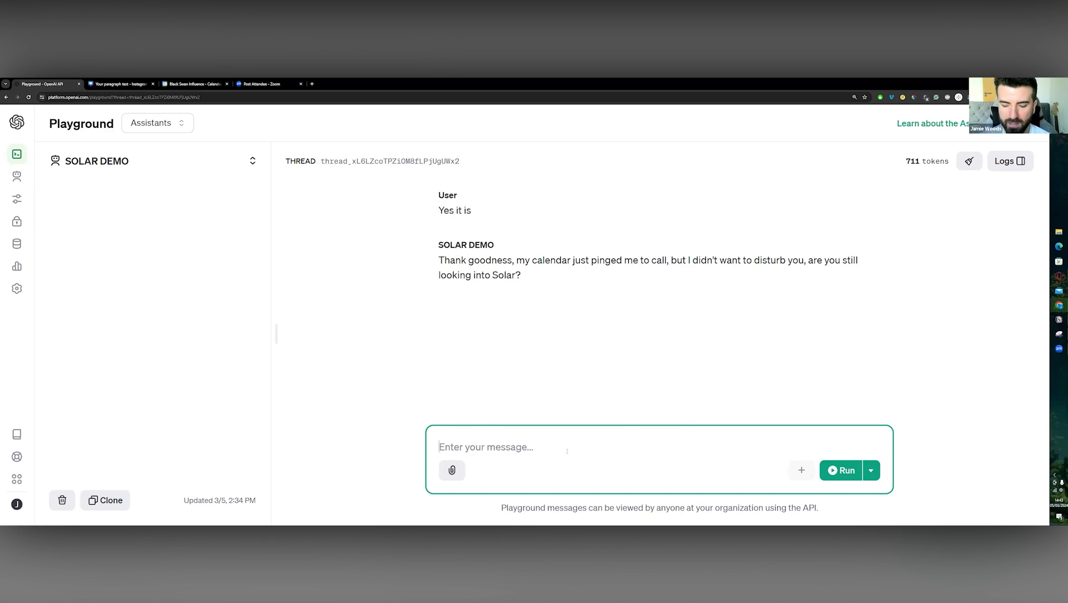
pyautogui.write("Yes I'm s")
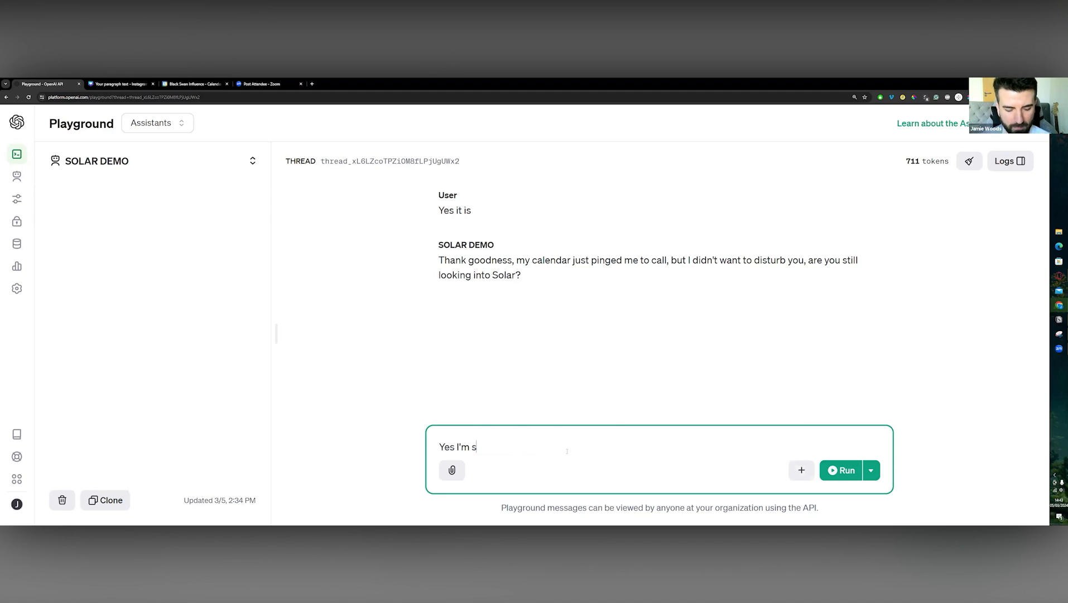
pyautogui.write('till interested in solar')
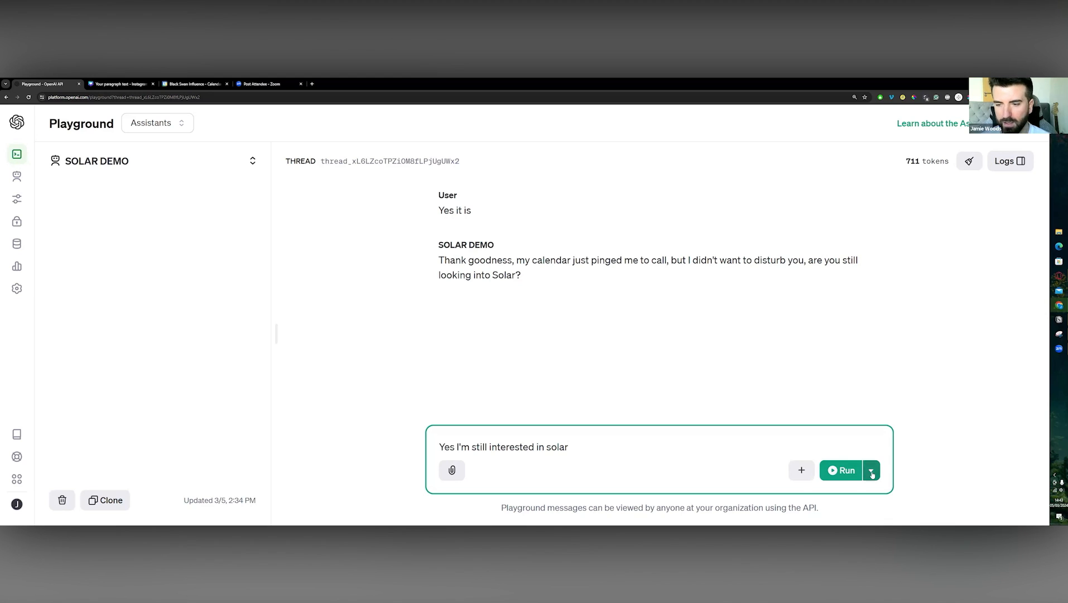
pyautogui.click(847, 470)
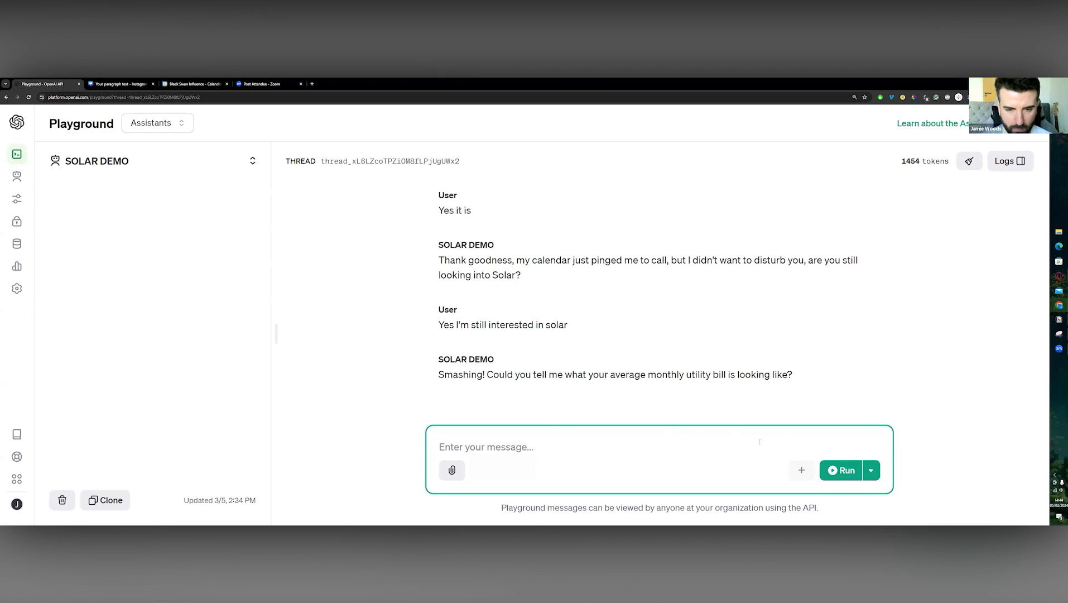
# - Answer the utility bill question with "It's about £100 per month kinda expensive" and run the thread
pyautogui.write("It'")
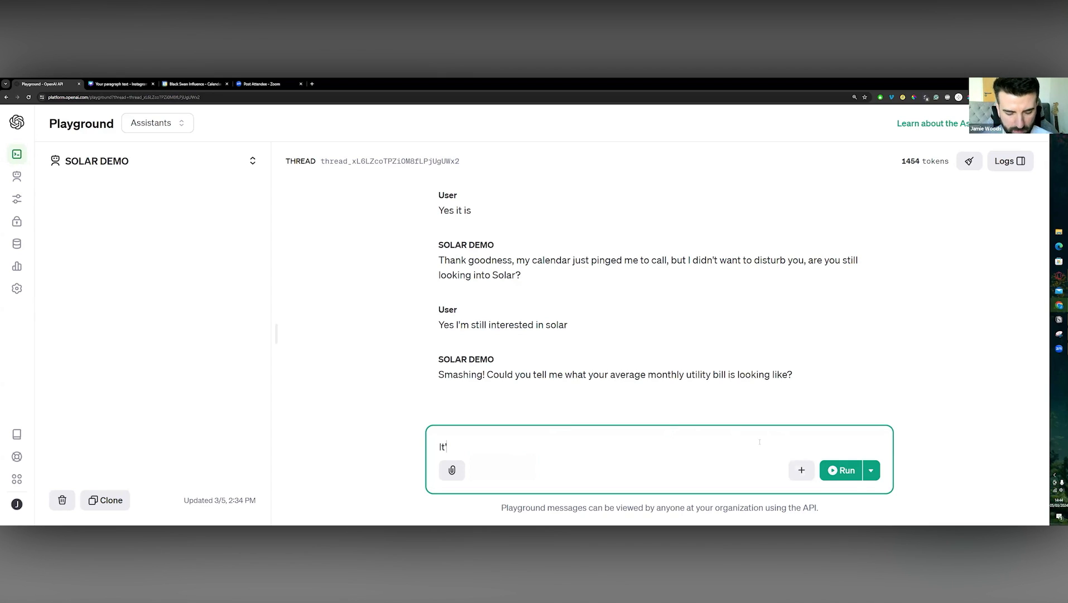
pyautogui.write('s about £100')
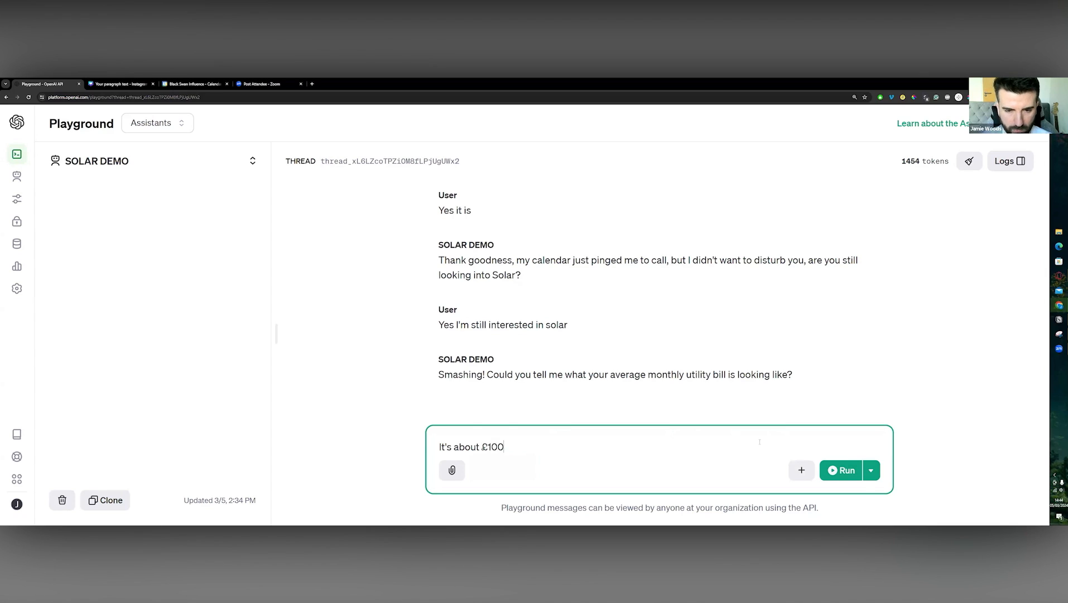
pyautogui.write(' per month ki')
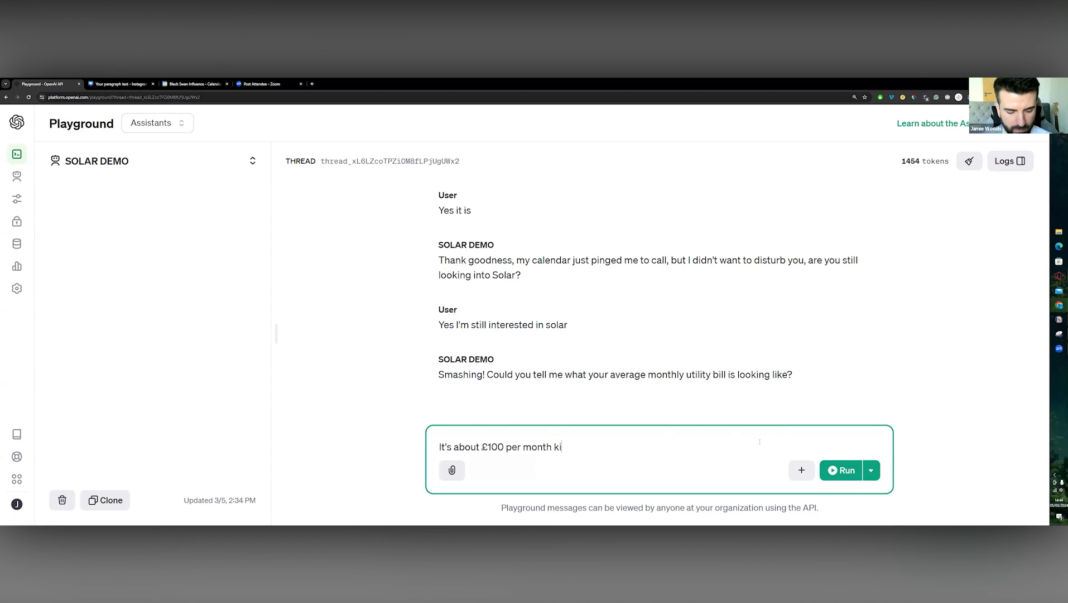
pyautogui.write('nda expensive')
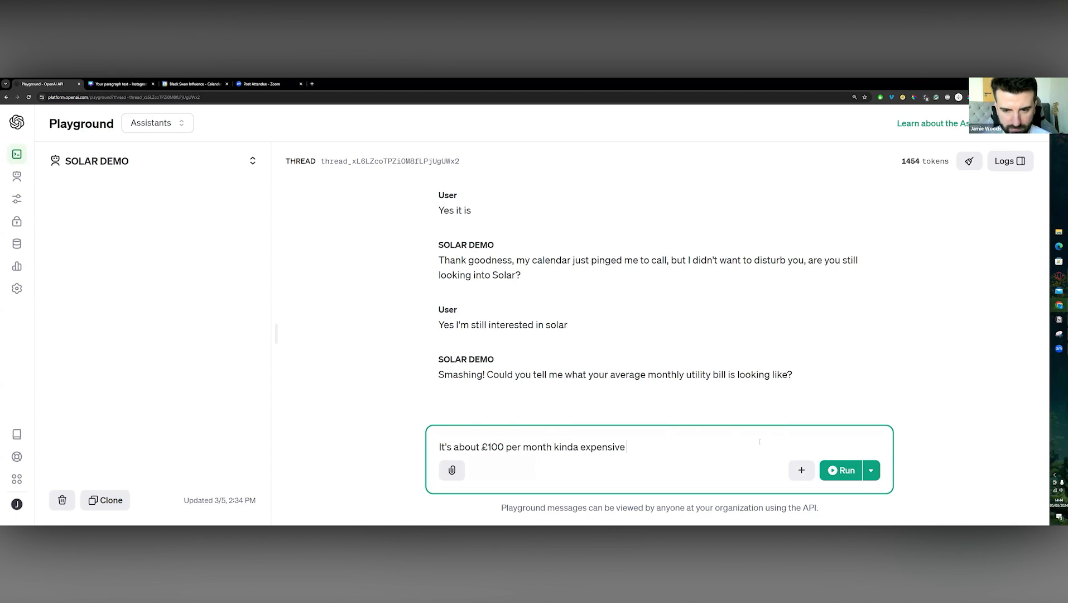
pyautogui.click(841, 470)
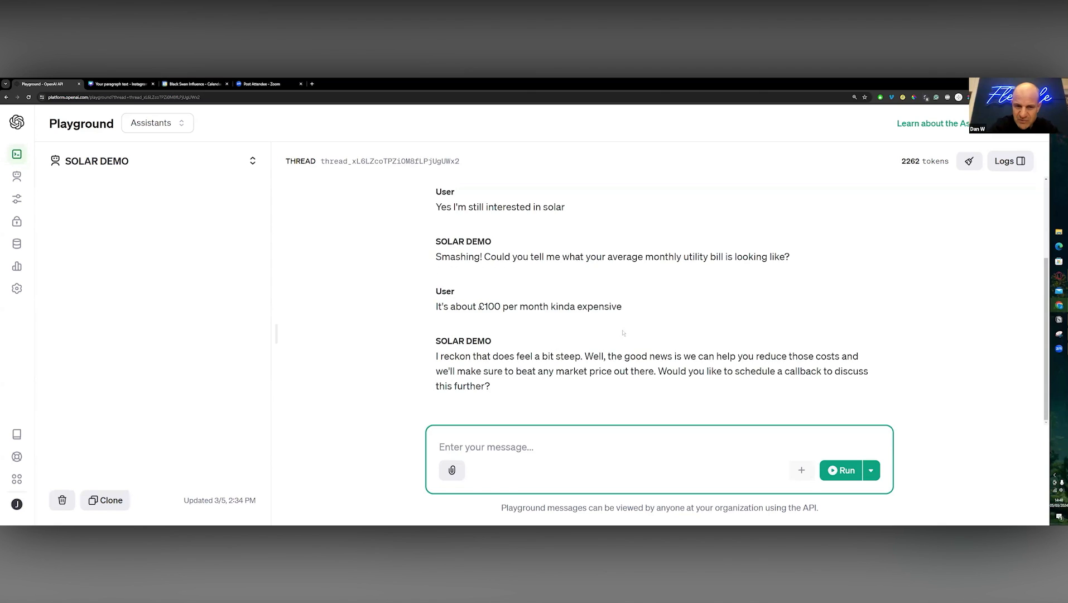
# - Review the conversation and send the assistant the question "Do you offer finance?"
pyautogui.scroll(1, 642, 322)
pyautogui.scroll(-1, 649, 331)
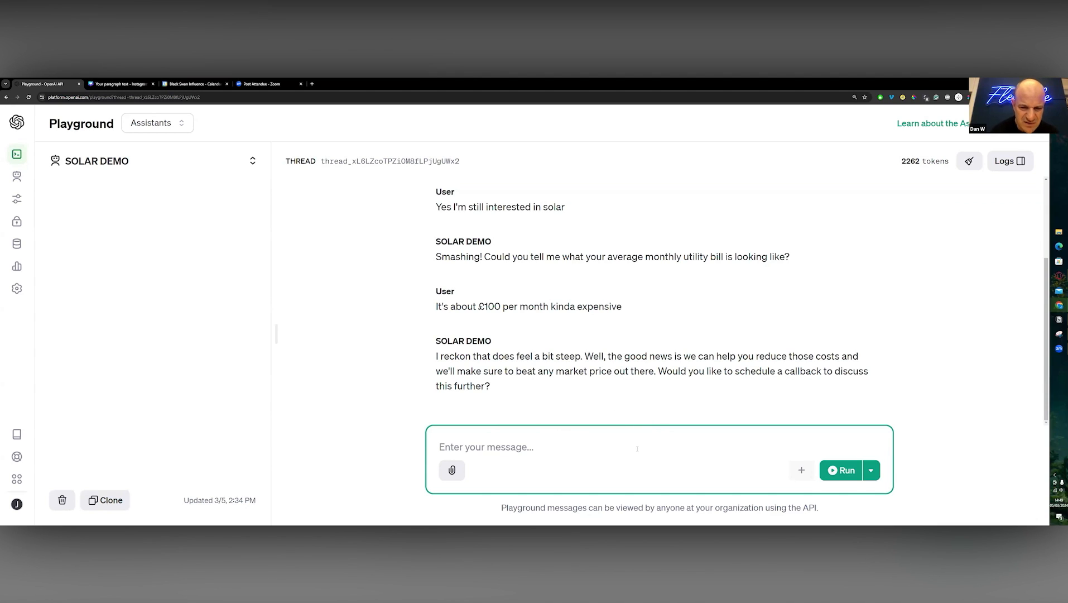
pyautogui.write('Do you ')
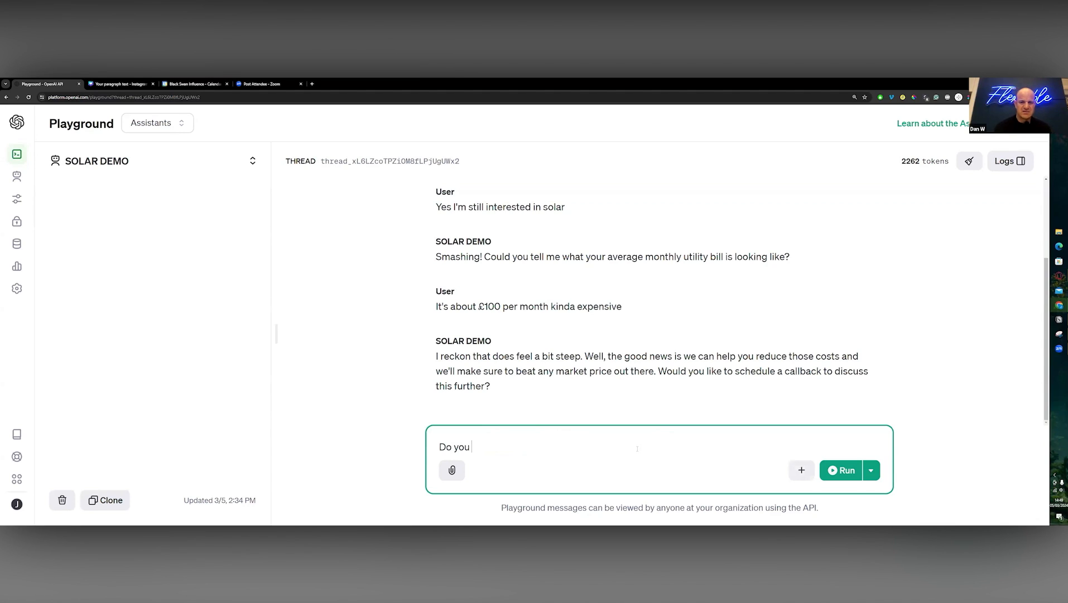
pyautogui.write('offer finance?')
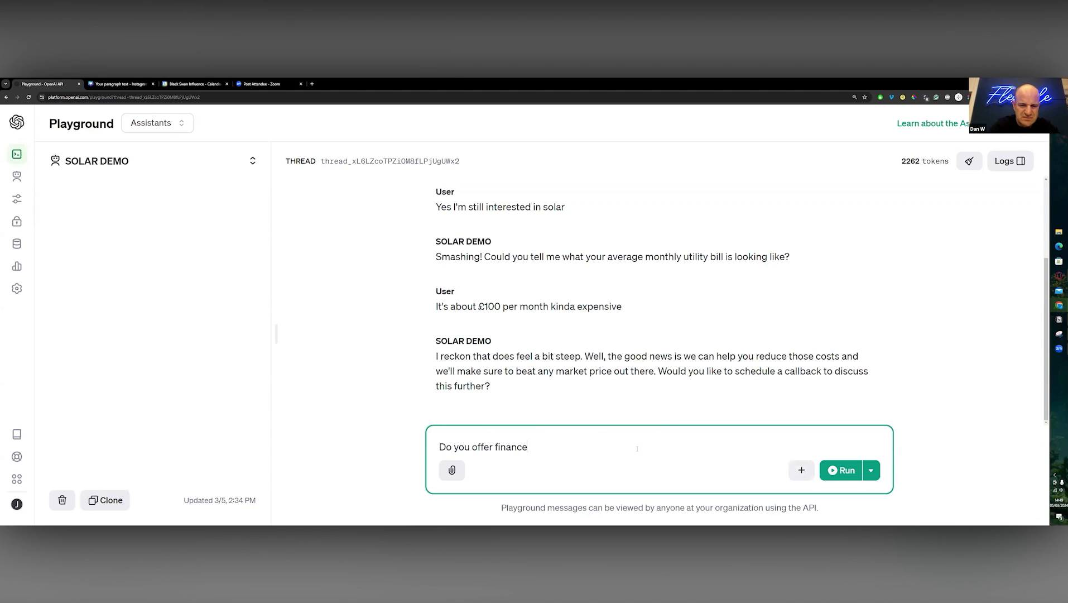
pyautogui.click(834, 470)
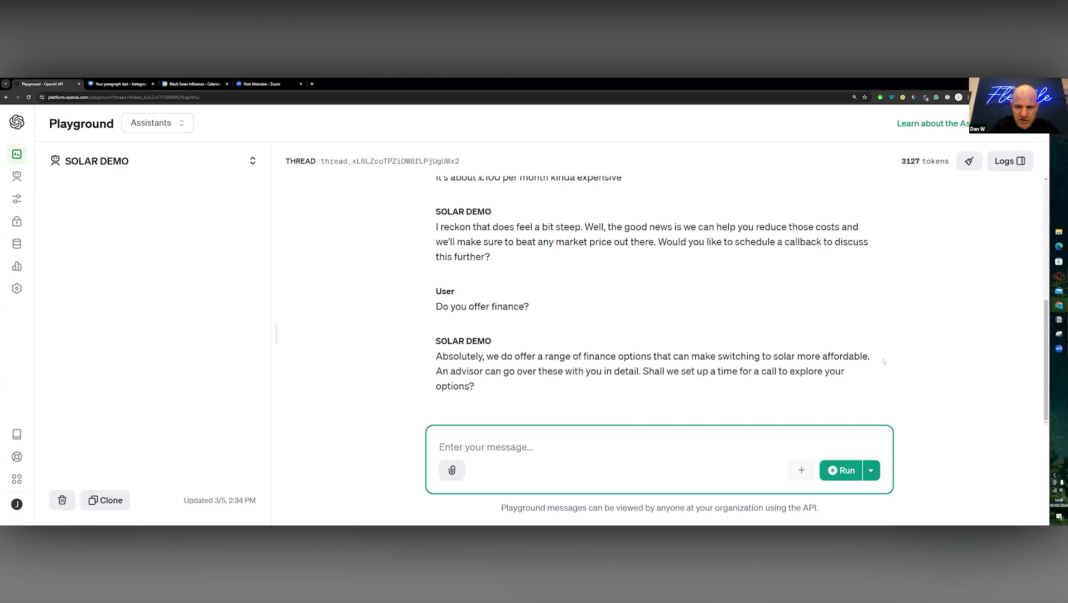
# - Send the assistant the question "Is their any goverment rebates available with your solar panels?"
pyautogui.click(781, 383)
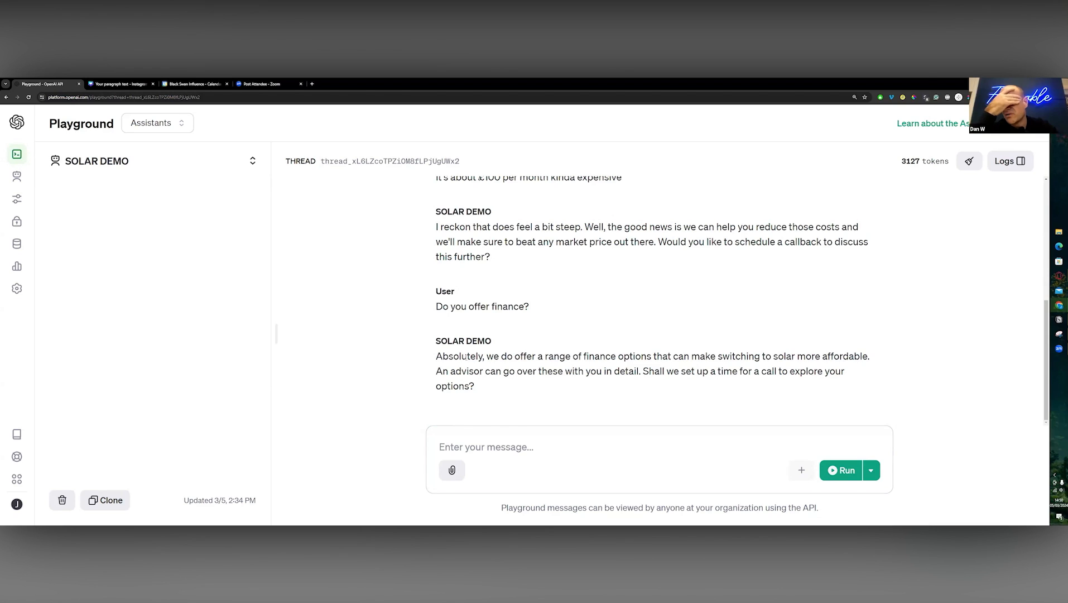
pyautogui.click(534, 435)
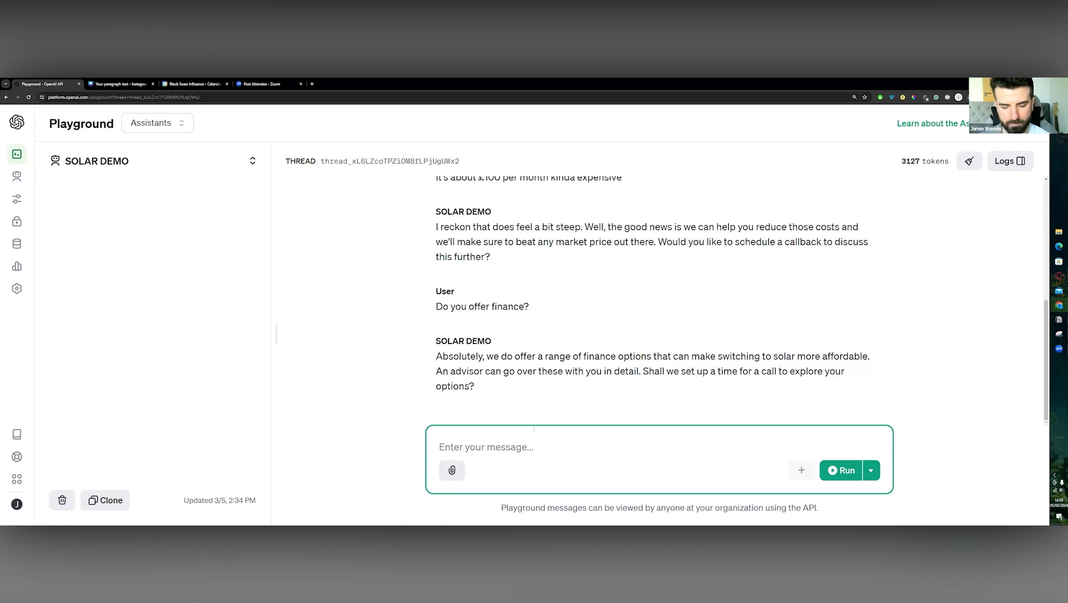
pyautogui.write('Is ')
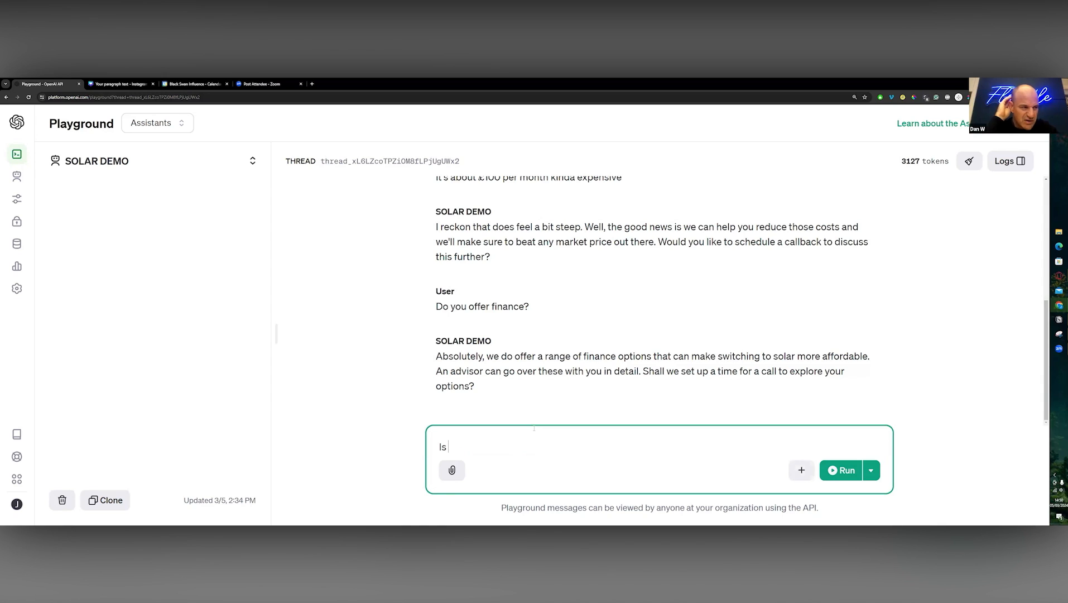
pyautogui.write('their any gov')
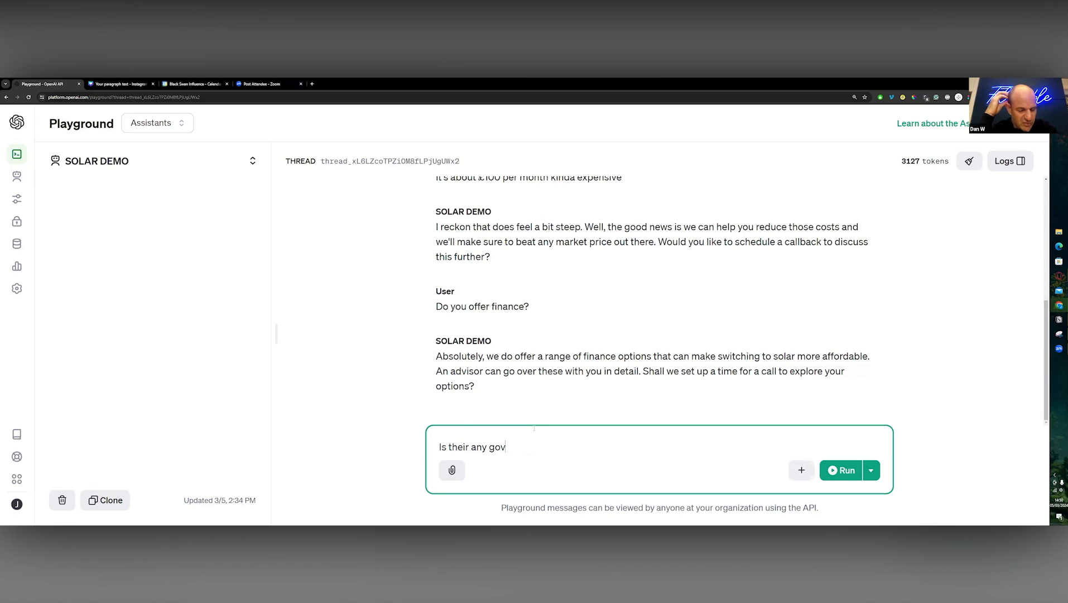
pyautogui.write('erment rebates')
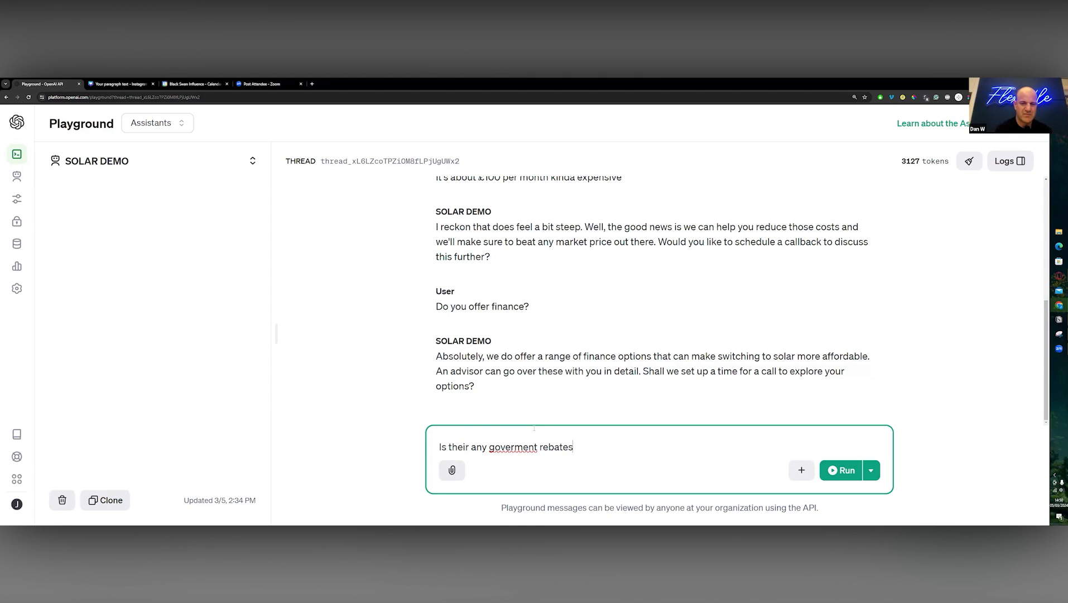
pyautogui.write(' available with ')
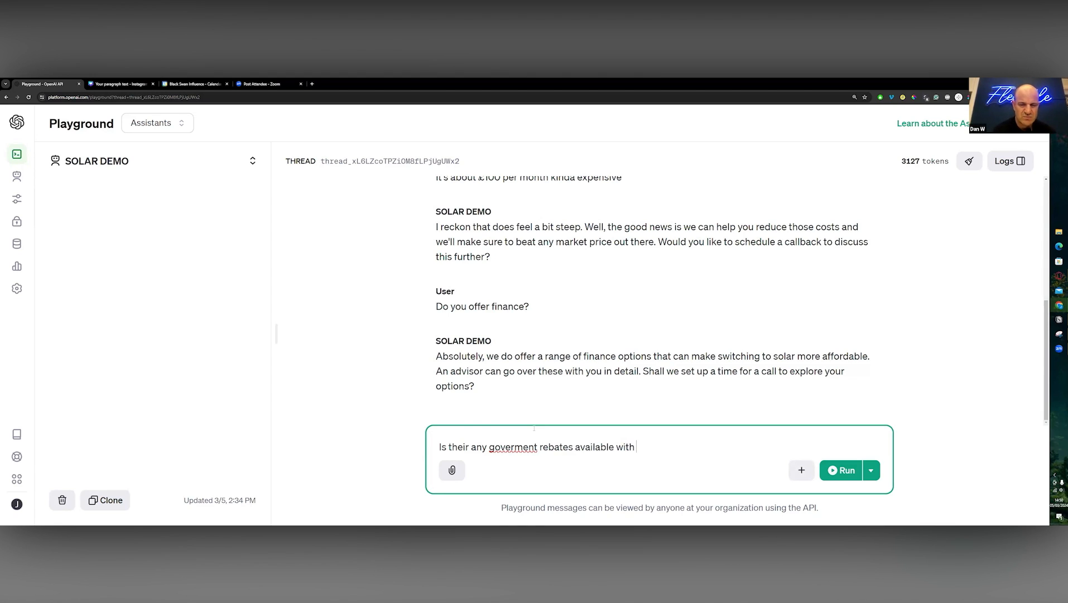
pyautogui.write('your solar panels?')
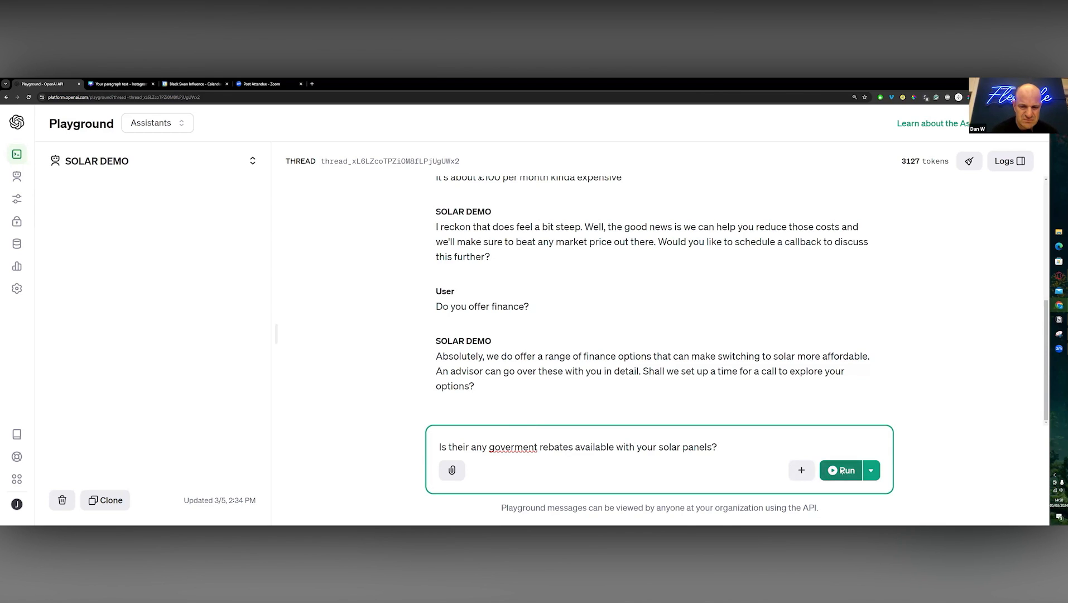
pyautogui.click(843, 470)
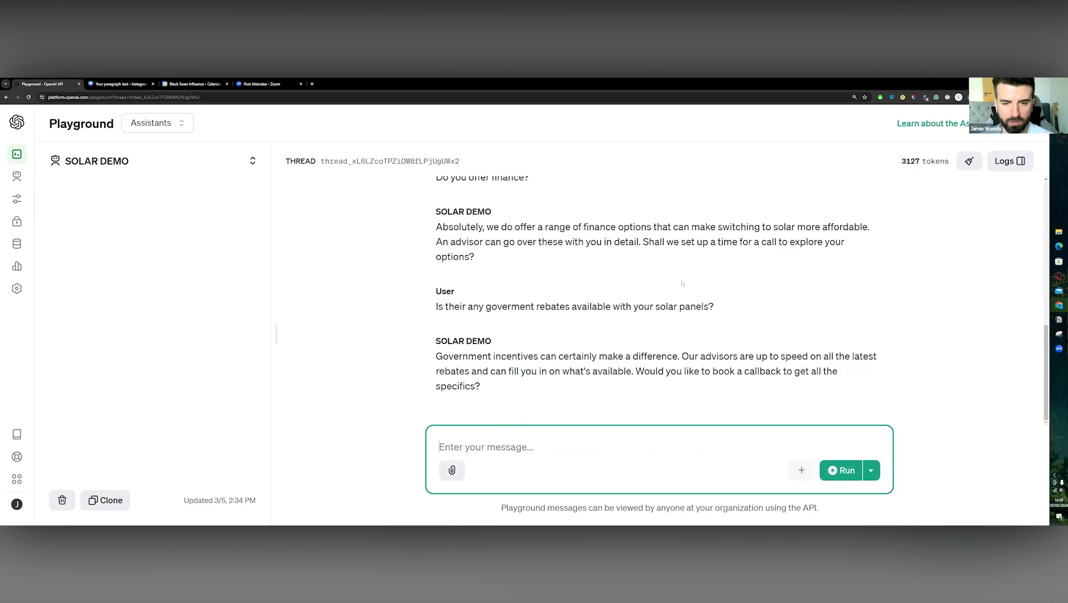
# - Send the assistant the message "Stop being so vague with your answers, tell me what your bloody prices are!!"
pyautogui.click(612, 374)
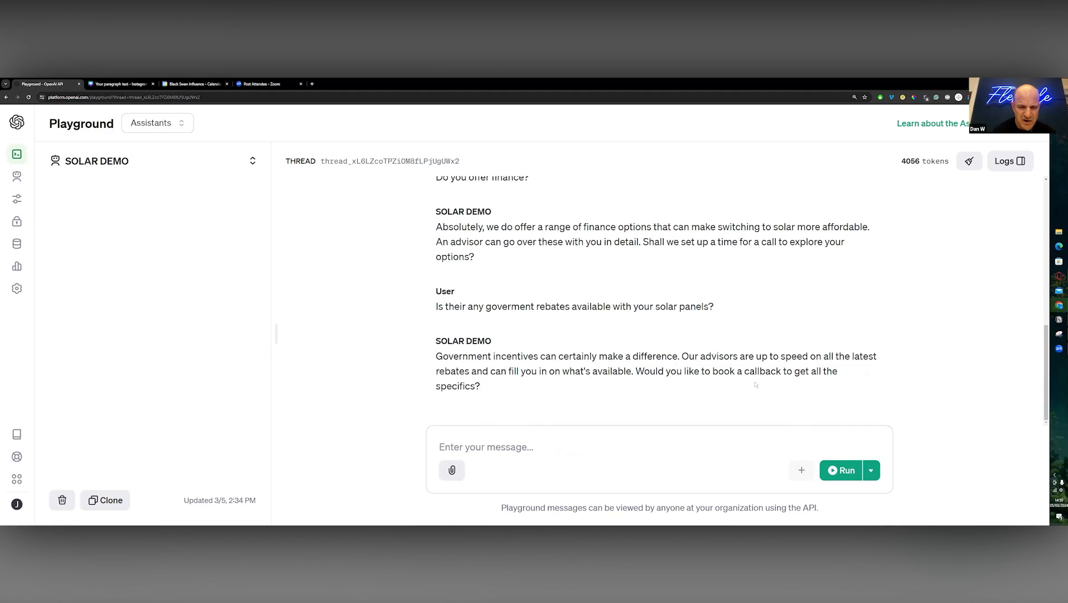
pyautogui.click(700, 428)
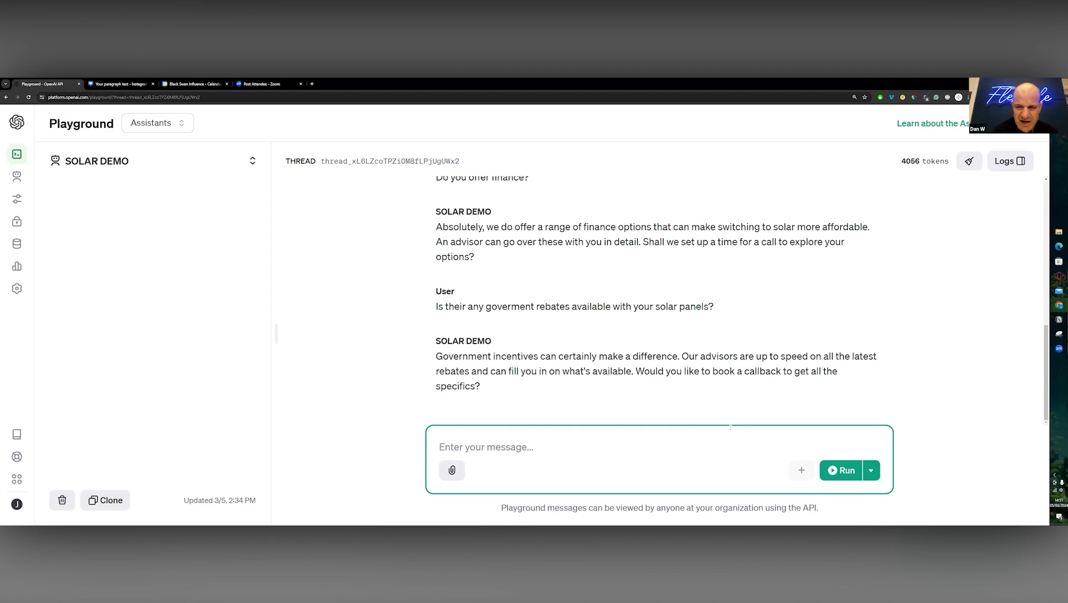
pyautogui.write('Stop b')
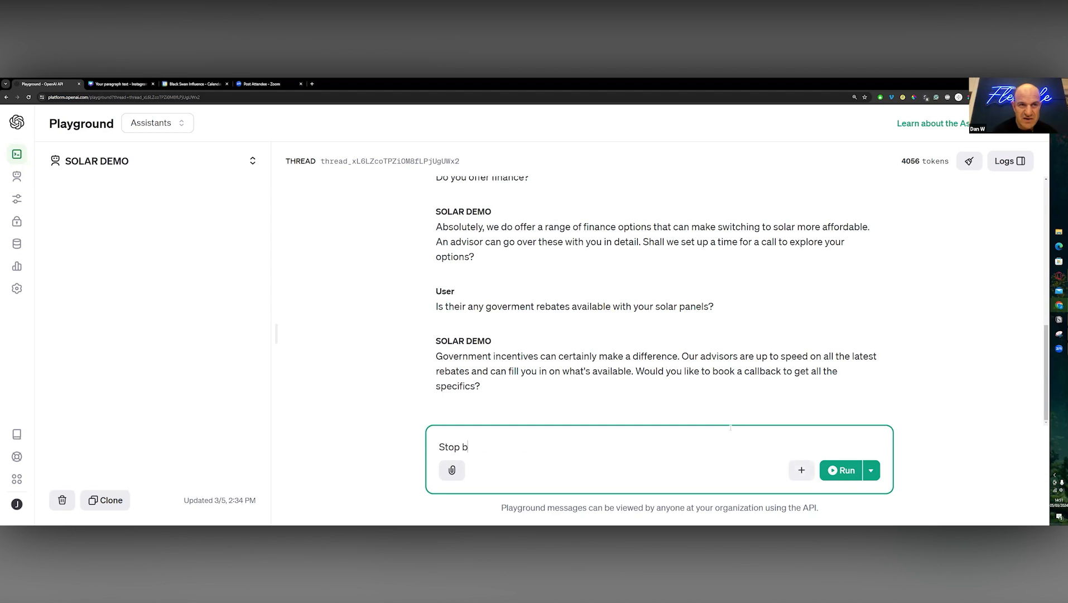
pyautogui.write('eing so v')
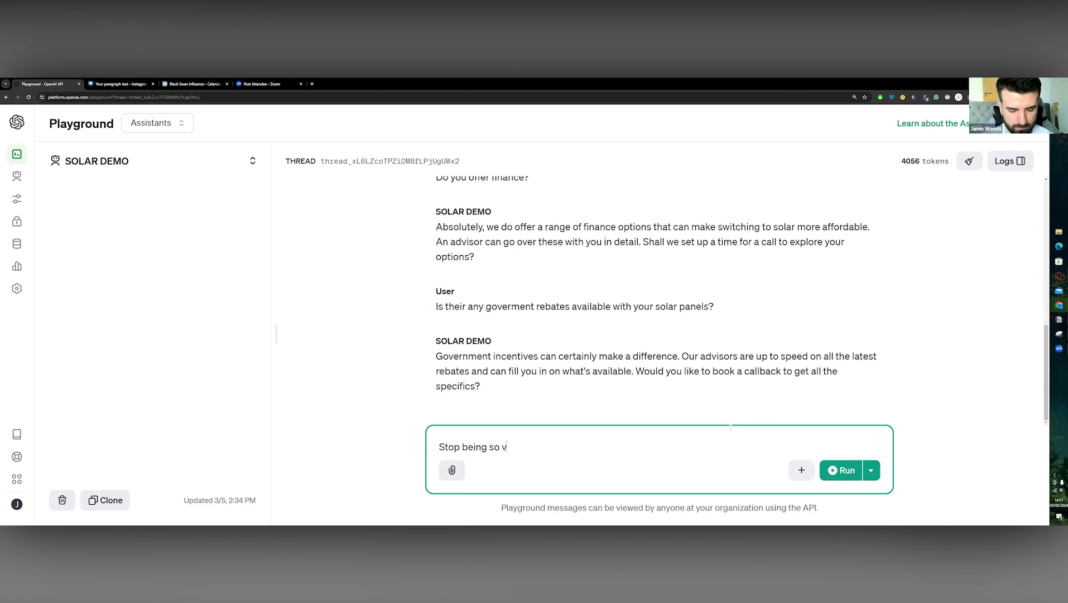
pyautogui.write('ague with ')
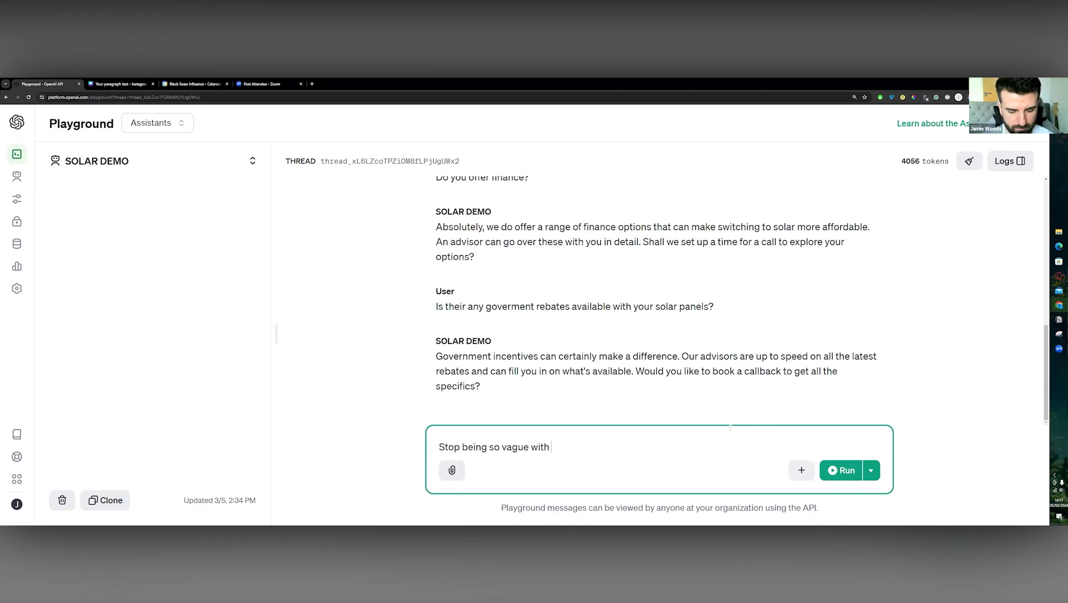
pyautogui.write('your answers')
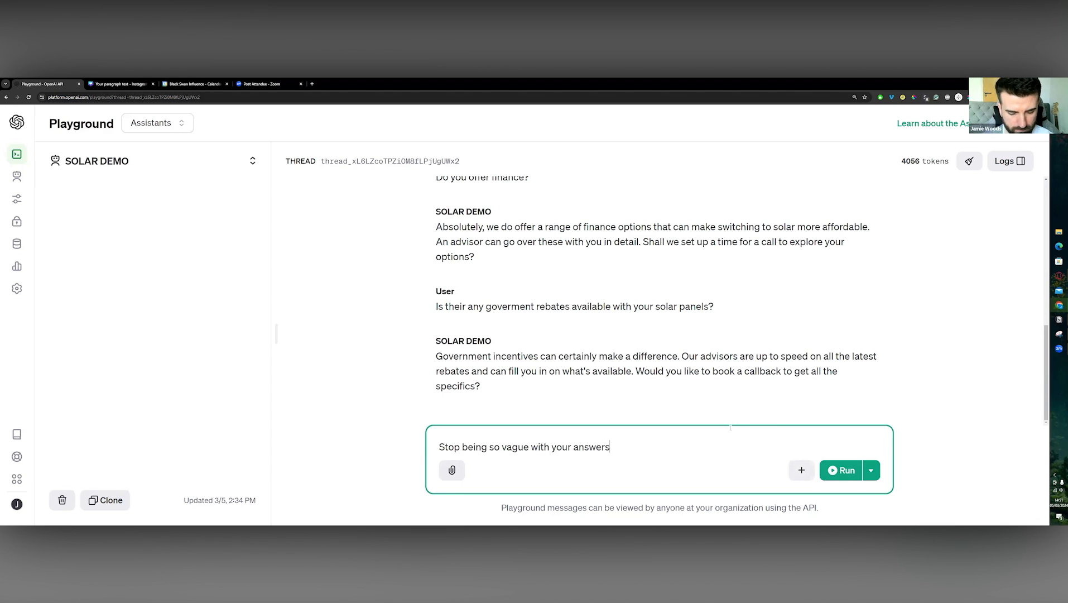
pyautogui.write(', tell me what ')
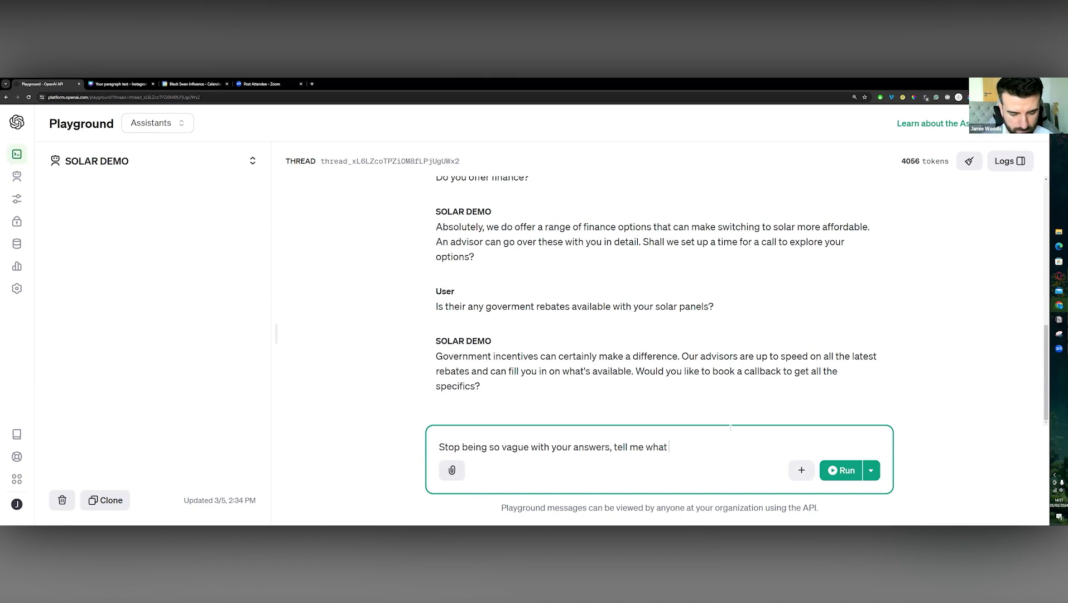
pyautogui.write('your bloody pri')
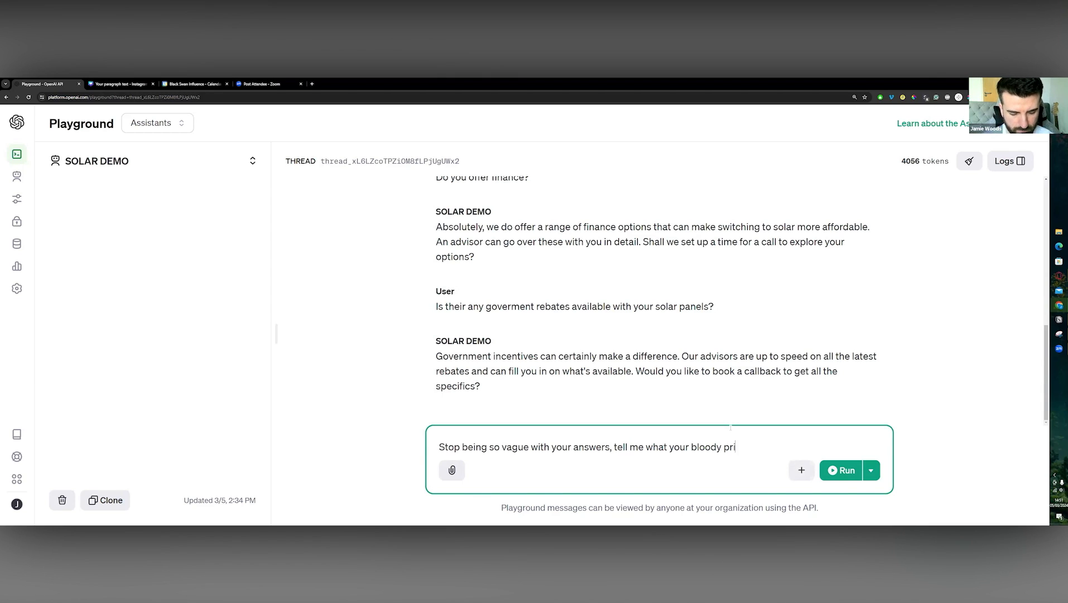
pyautogui.write('ces are!!')
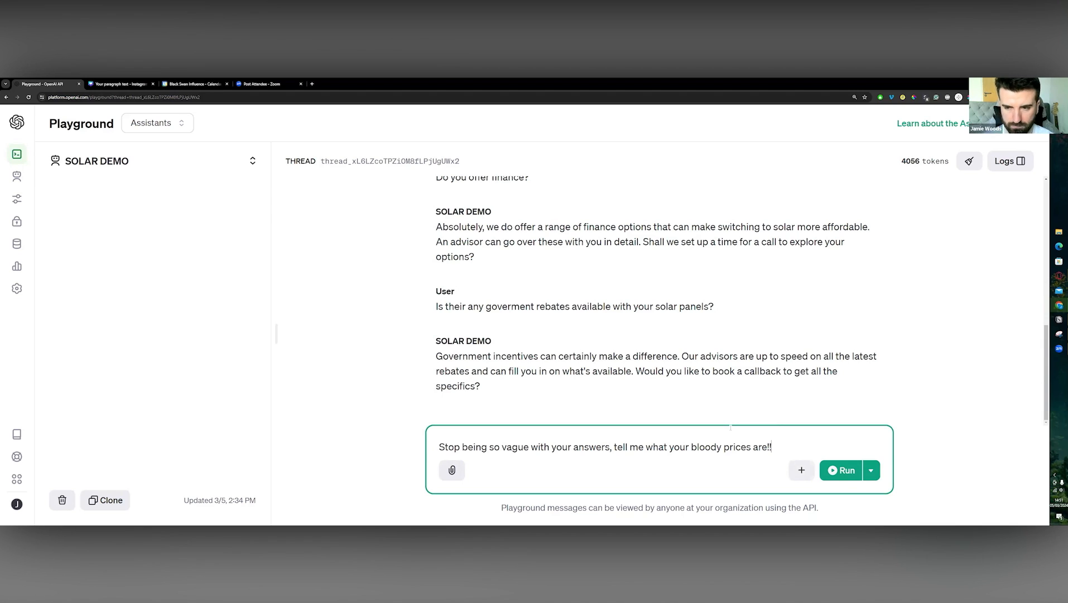
pyautogui.press('Return')
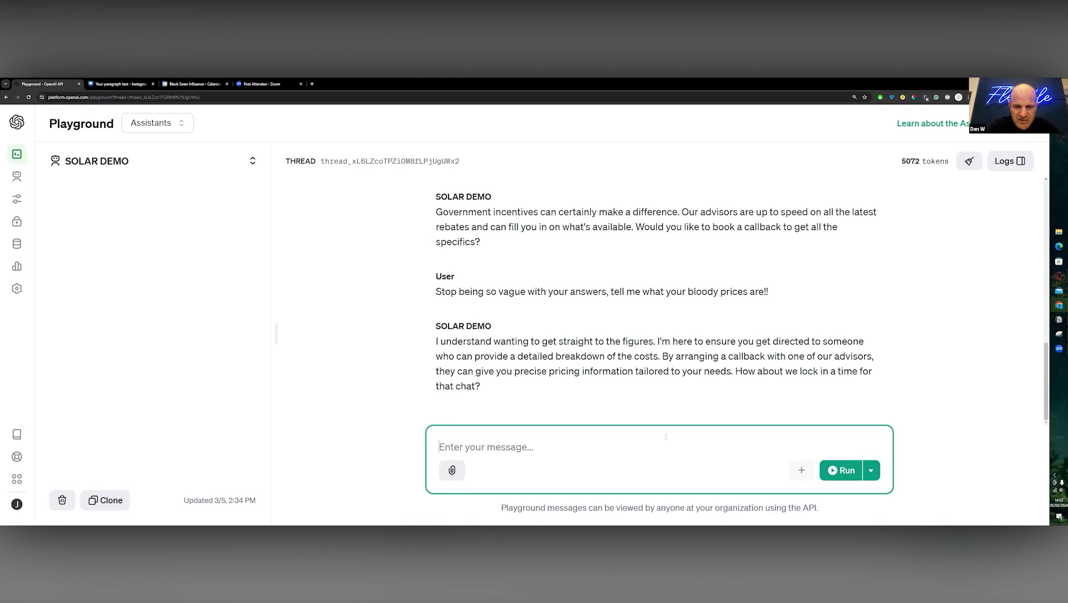
# - Ask the assistant "I've got a north facing home, can solar panels be fitted on it?" and run the thread
pyautogui.write("I'")
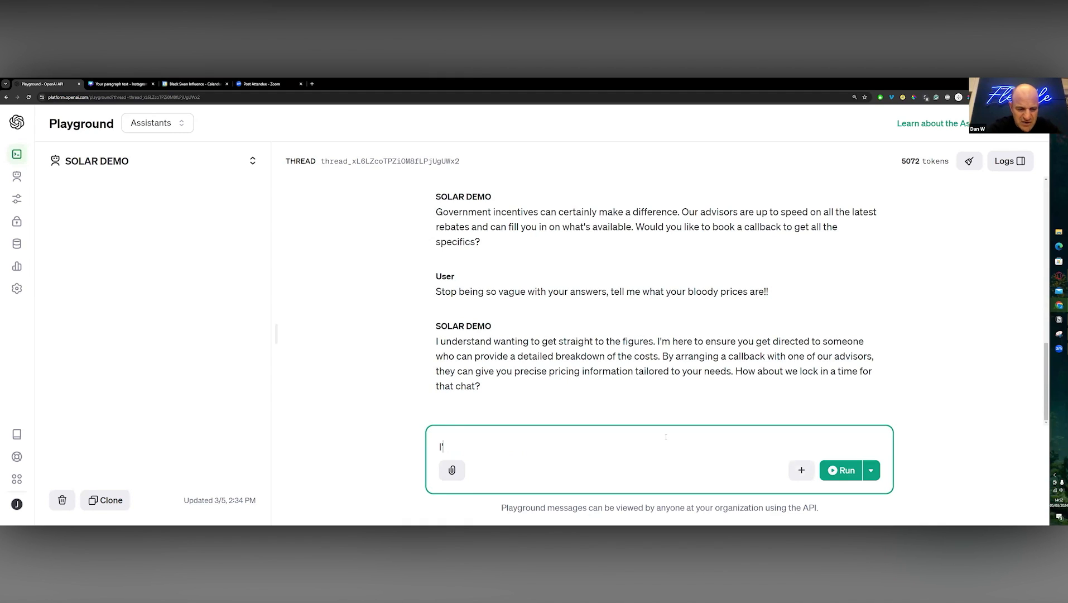
pyautogui.write('ve got a north')
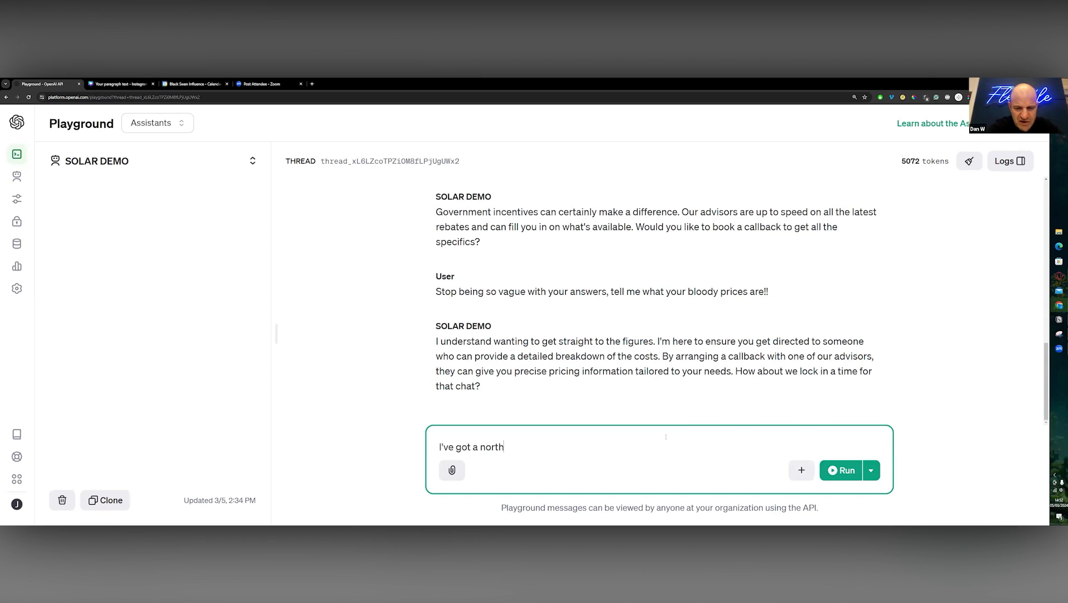
pyautogui.write(' facing hom')
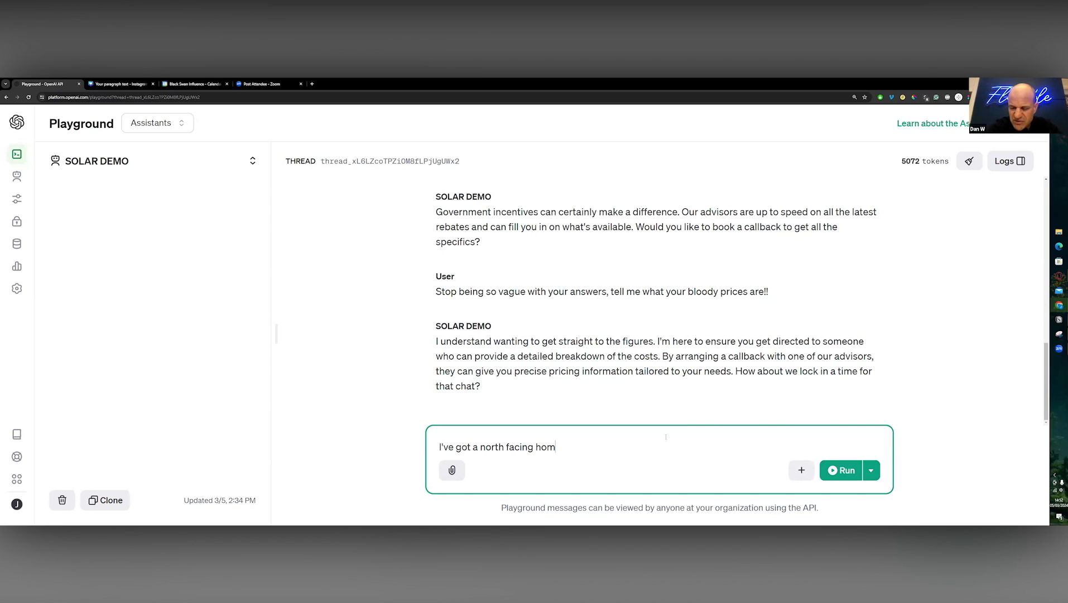
pyautogui.write("e, I dind't t")
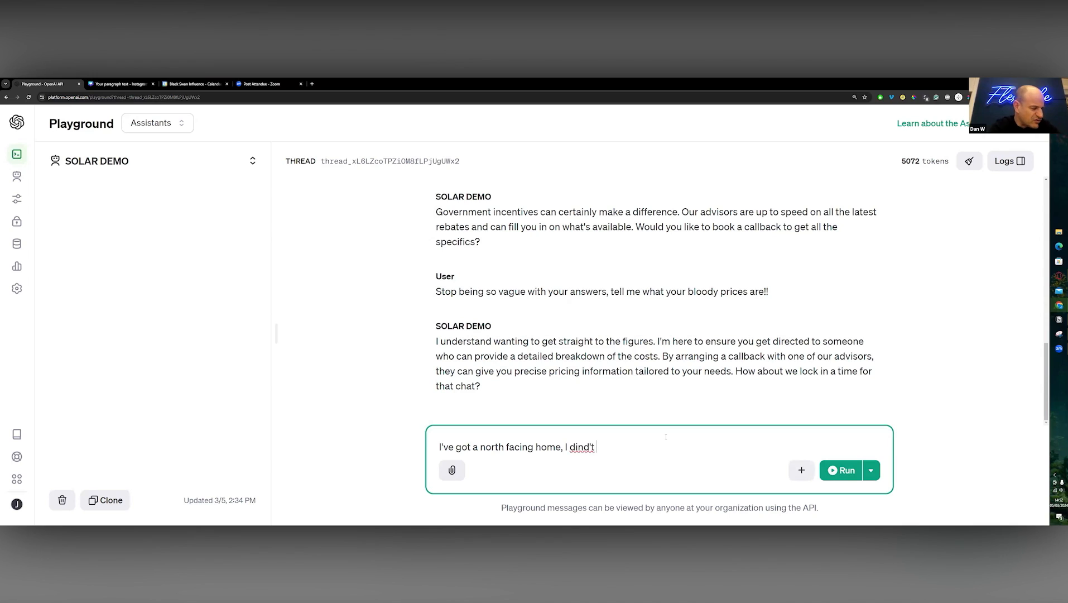
pyautogui.press('BackSpace')
pyautogui.press('BackSpace')
pyautogui.press('BackSpace')
pyautogui.press('BackSpace')
pyautogui.press('BackSpace')
pyautogui.press('BackSpace')
pyautogui.press('BackSpace')
pyautogui.press('BackSpace')
pyautogui.press('BackSpace')
pyautogui.press('BackSpace')
pyautogui.write('can ')
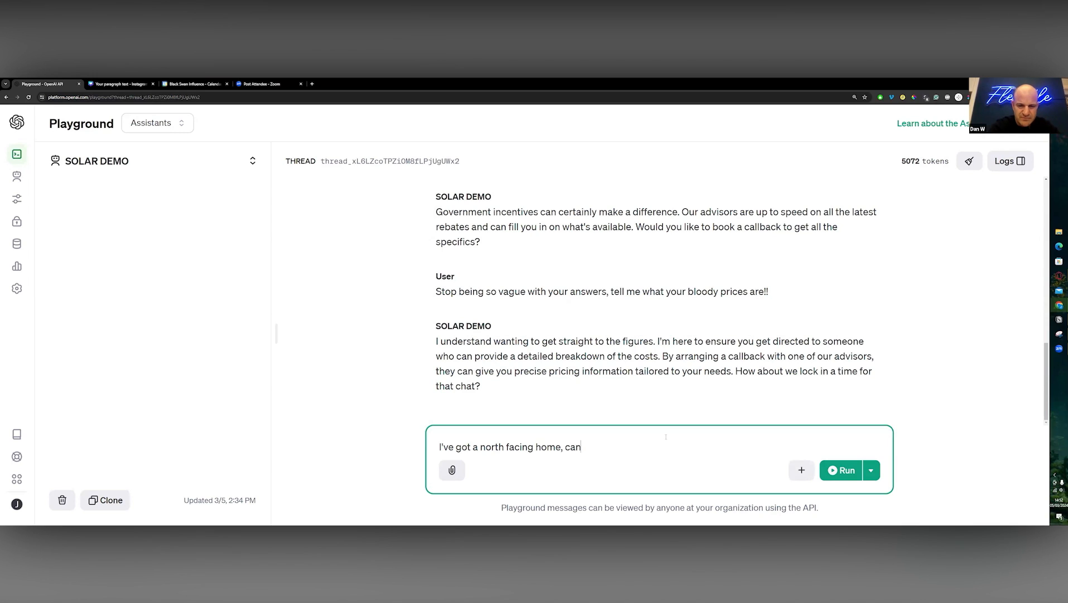
pyautogui.write('solar pan')
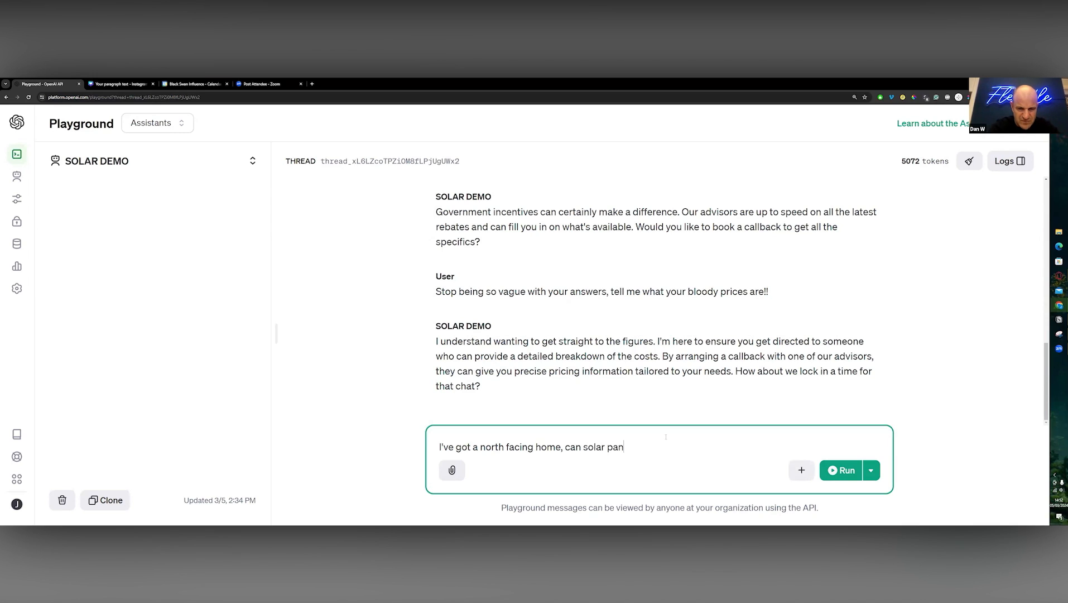
pyautogui.write('les be')
pyautogui.press('BackSpace')
pyautogui.press('BackSpace')
pyautogui.press('BackSpace')
pyautogui.press('BackSpace')
pyautogui.press('BackSpace')
pyautogui.press('BackSpace')
pyautogui.press('BackSpace')
pyautogui.press('BackSpace')
pyautogui.press('BackSpace')
pyautogui.write('panels be fittn')
pyautogui.press('BackSpace')
pyautogui.write('ed on it?')
pyautogui.click(858, 473)
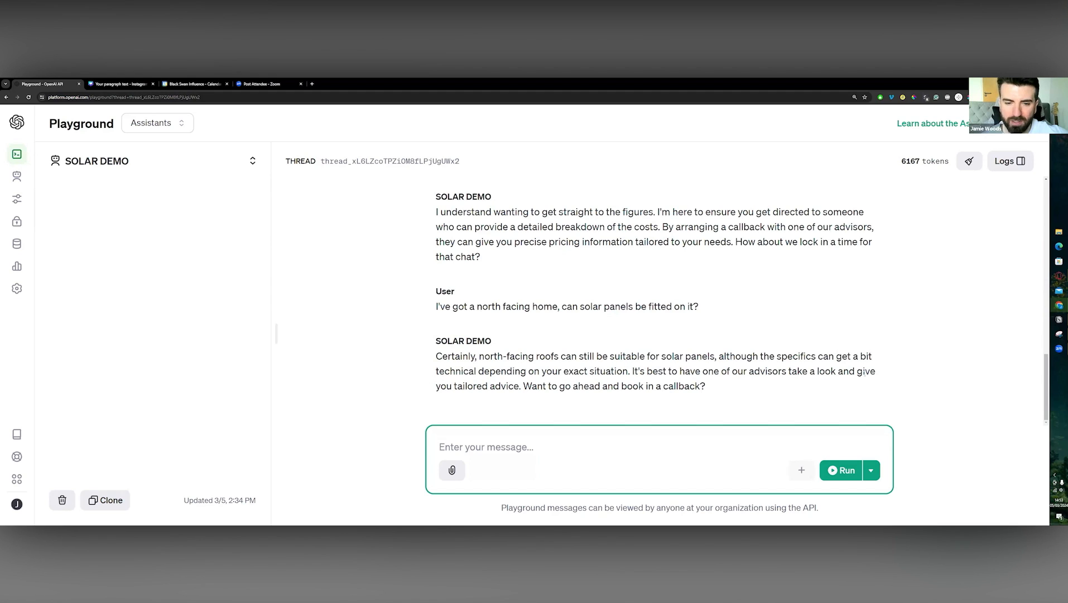
pyautogui.click(728, 387)
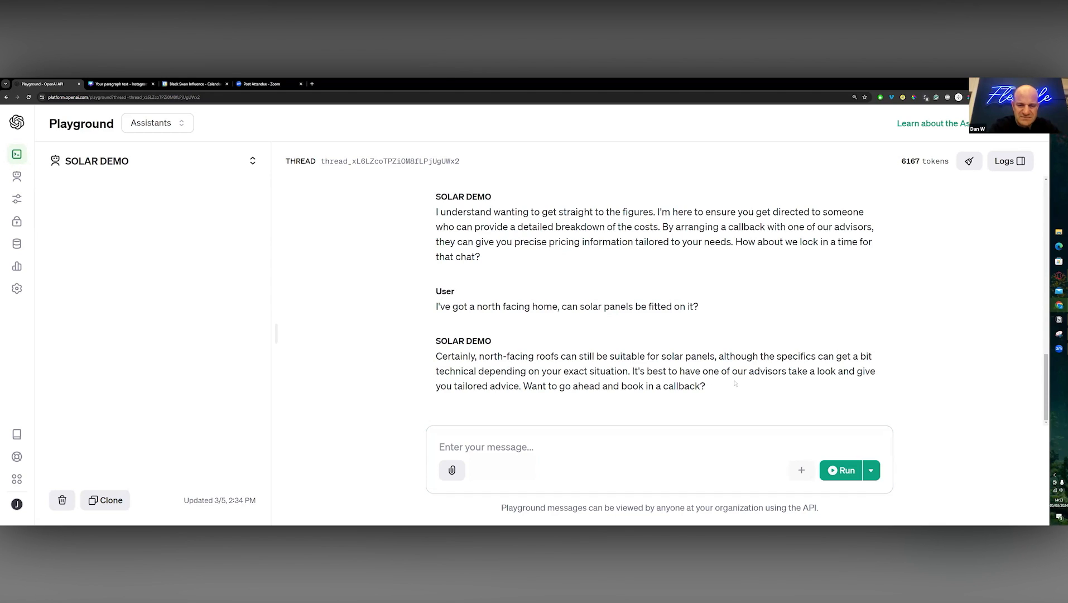
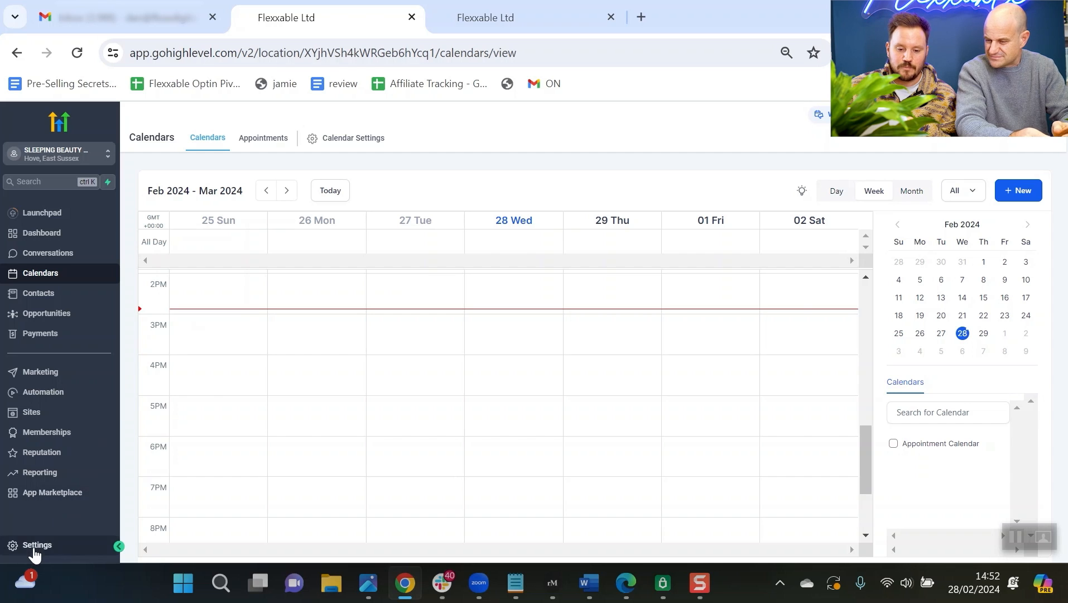
# - Switch to the GoHighLevel location's integration settings, connect its Google account and allow Lead Connector the requested access
pyautogui.click(53, 551)
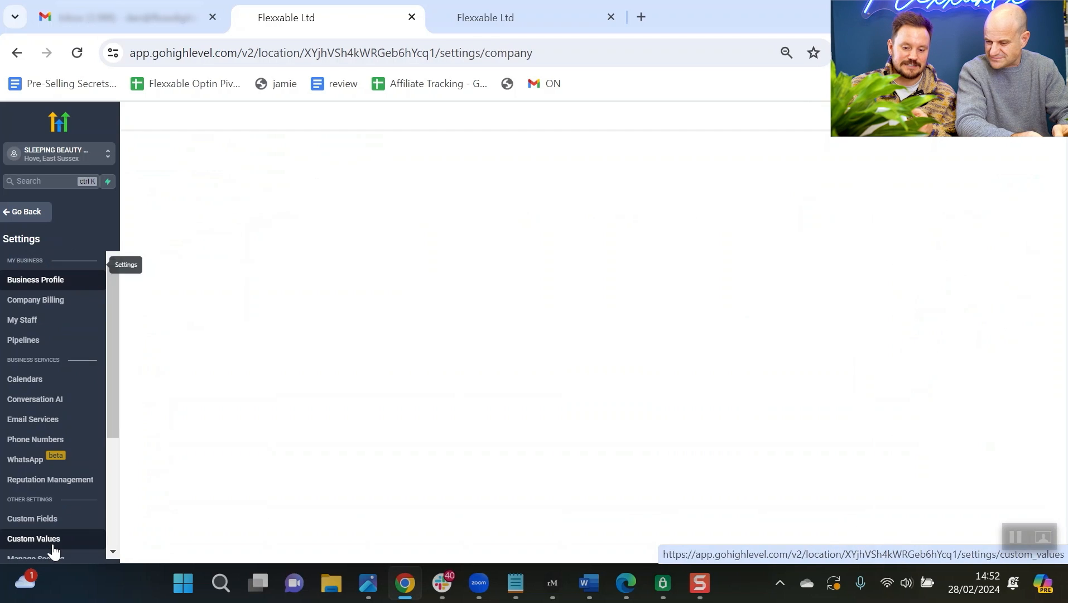
pyautogui.scroll(-4, 71, 421)
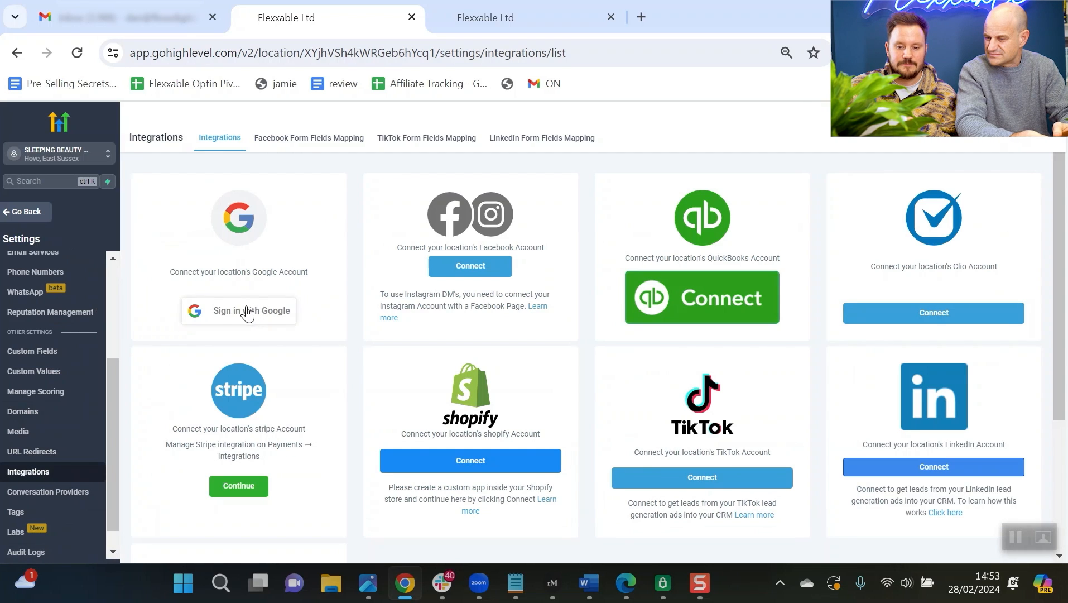
pyautogui.click(221, 310)
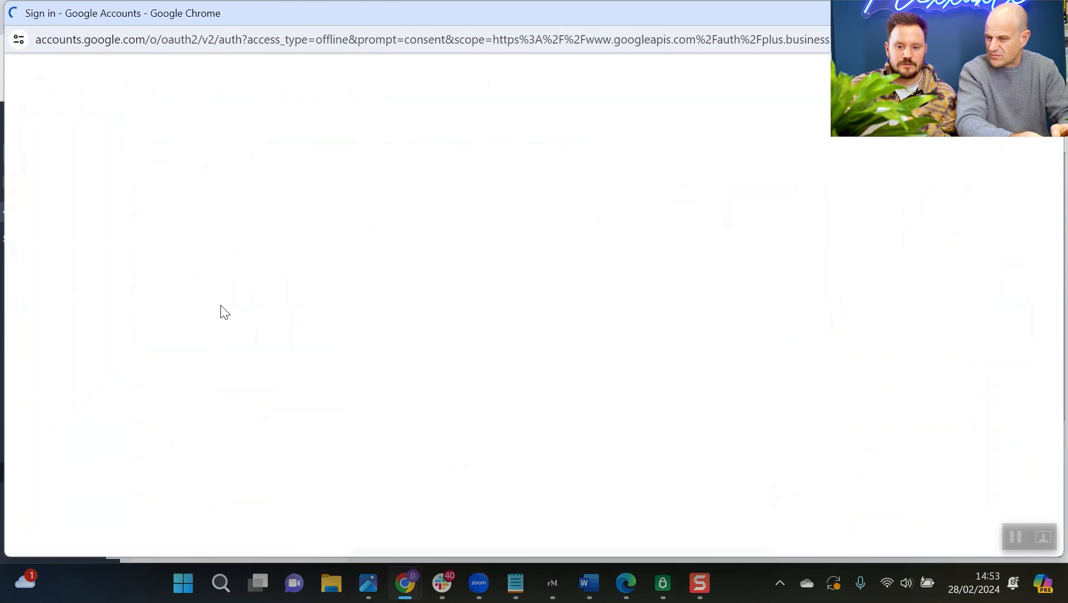
pyautogui.scroll(-2, 563, 347)
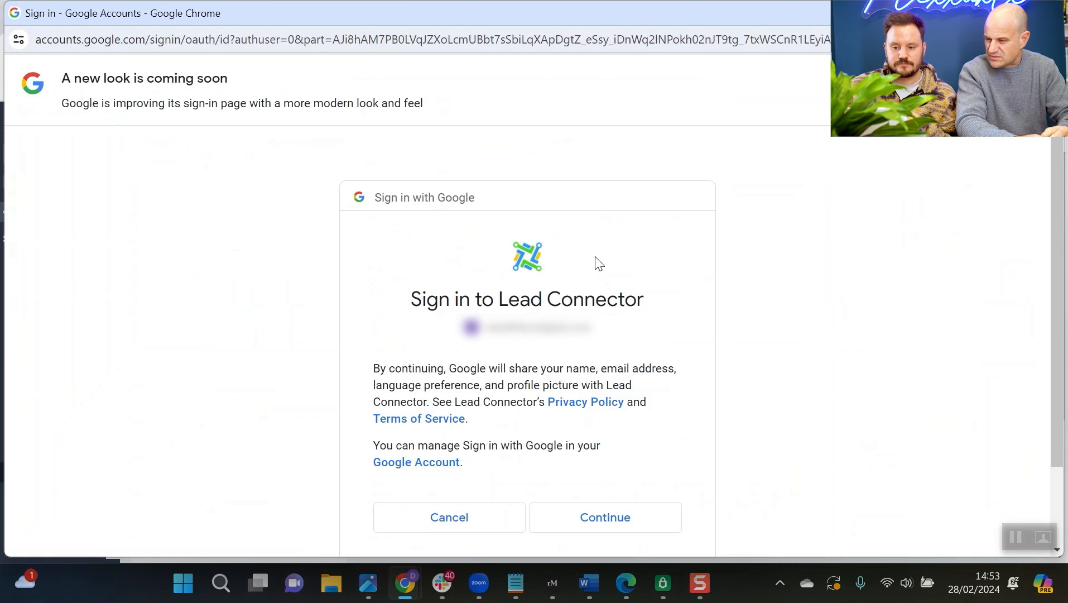
pyautogui.click(604, 516)
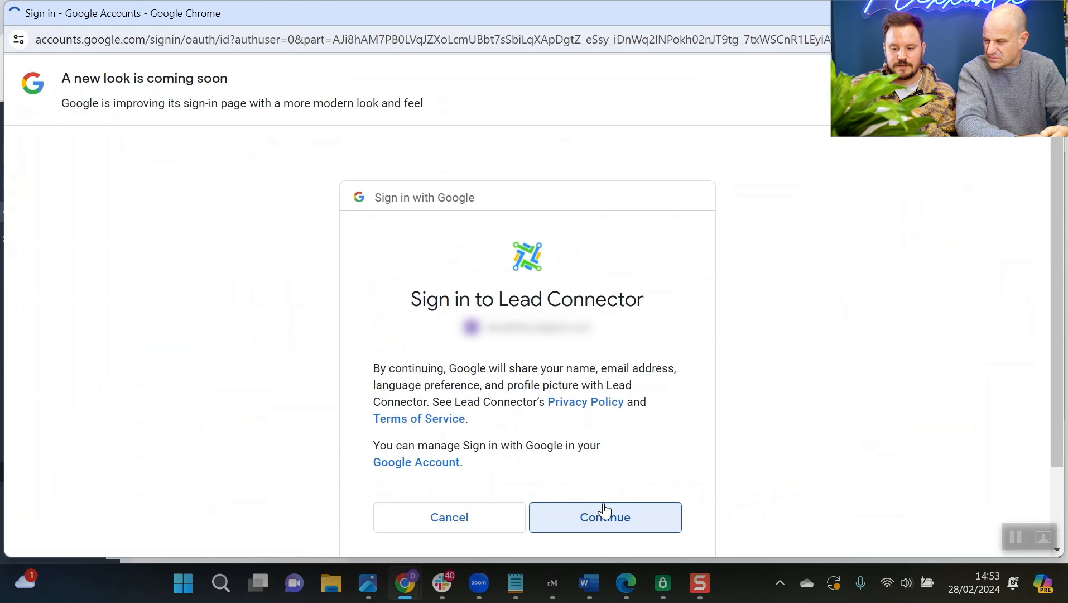
pyautogui.scroll(-10, 667, 348)
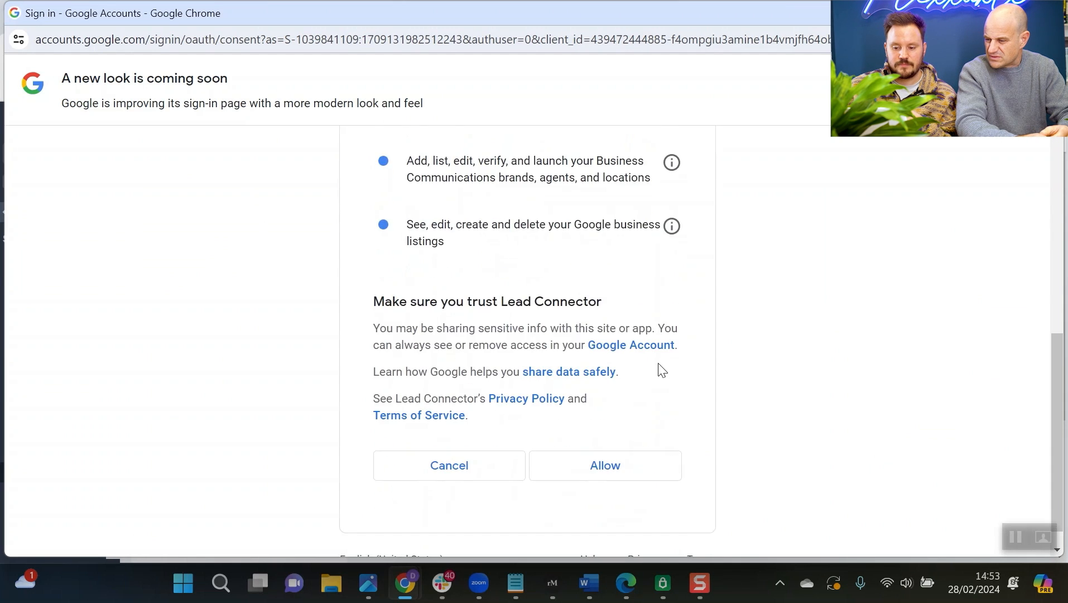
pyautogui.scroll(2, 658, 370)
pyautogui.click(632, 548)
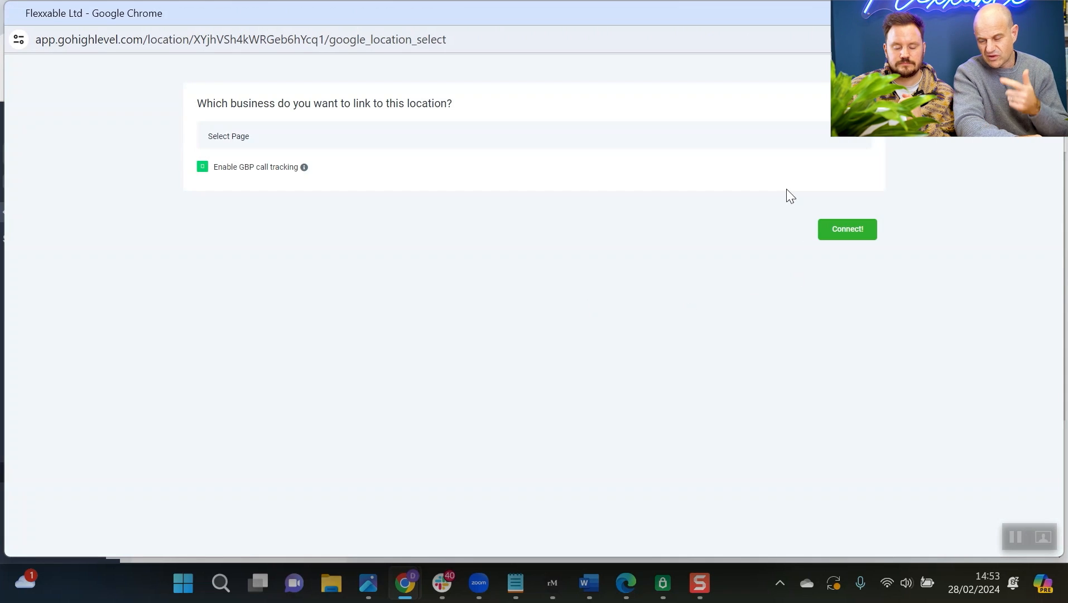
# - Link the Flexx Digital - Hove business to the location with GBP call tracking enabled
pyautogui.click(854, 237)
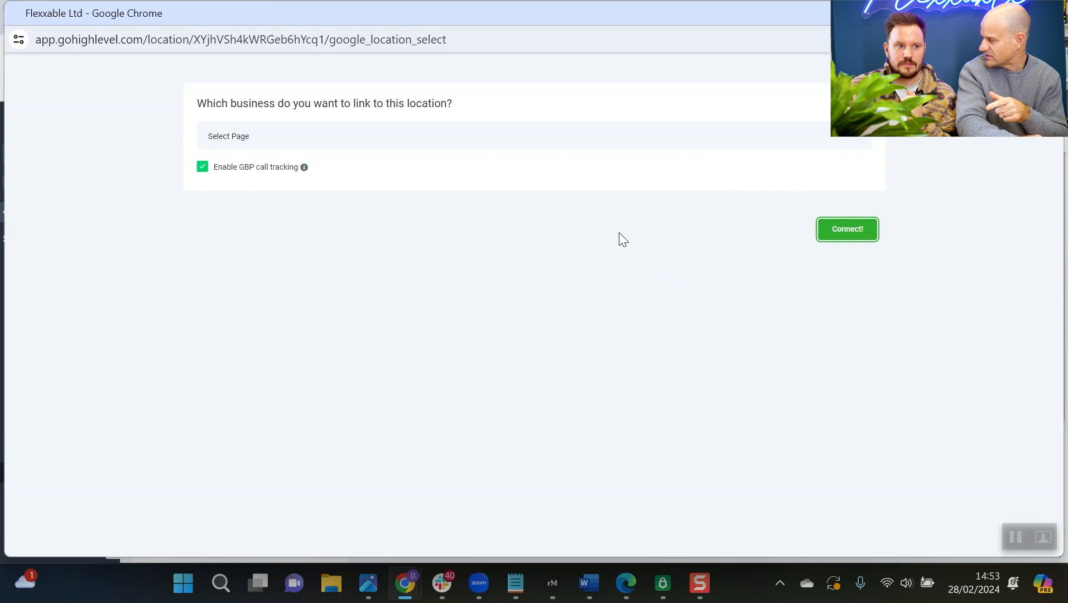
pyautogui.click(537, 136)
pyautogui.click(322, 178)
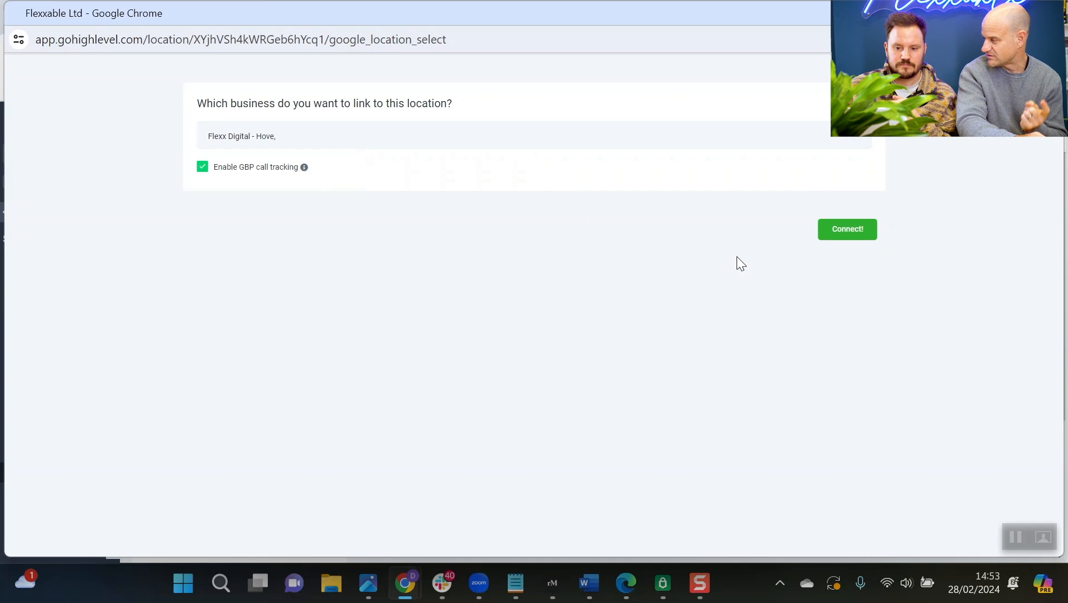
pyautogui.click(872, 238)
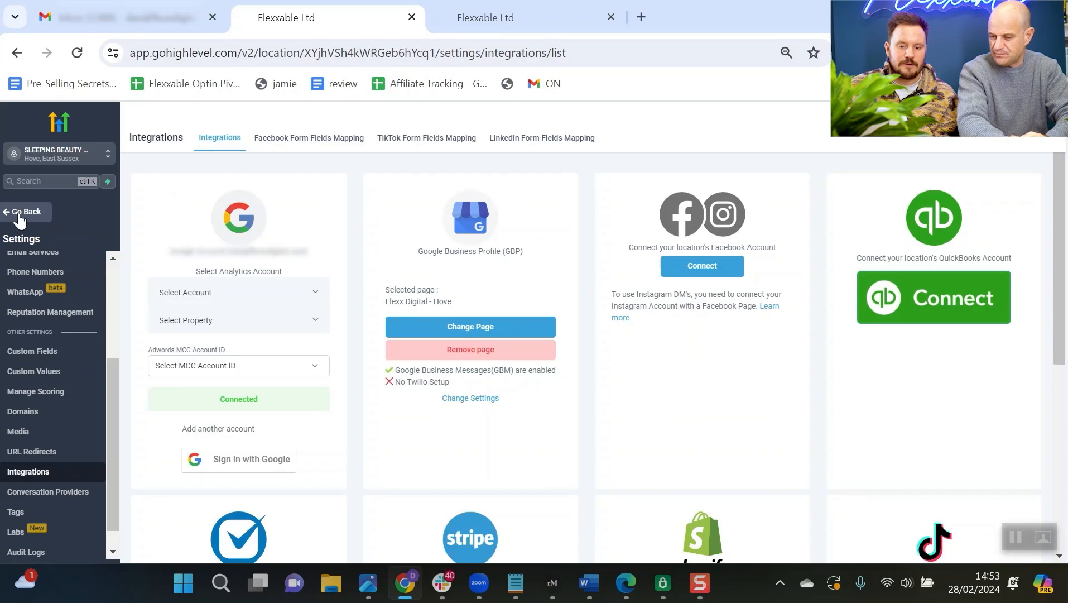
# - Open the Appointment Calendar for editing from the calendar settings
pyautogui.click(19, 215)
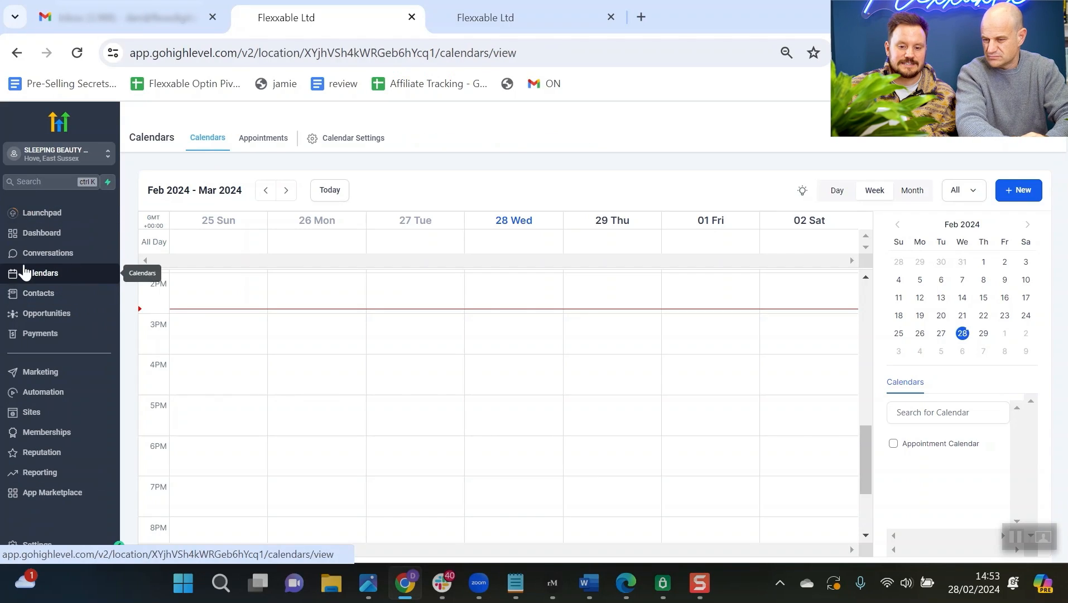
pyautogui.click(351, 147)
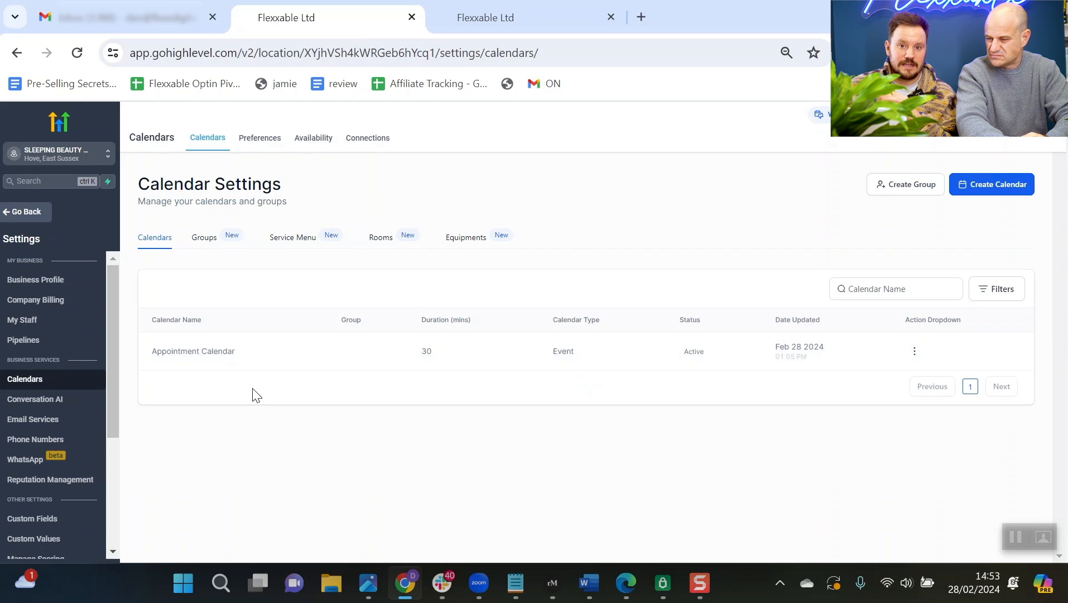
pyautogui.click(915, 356)
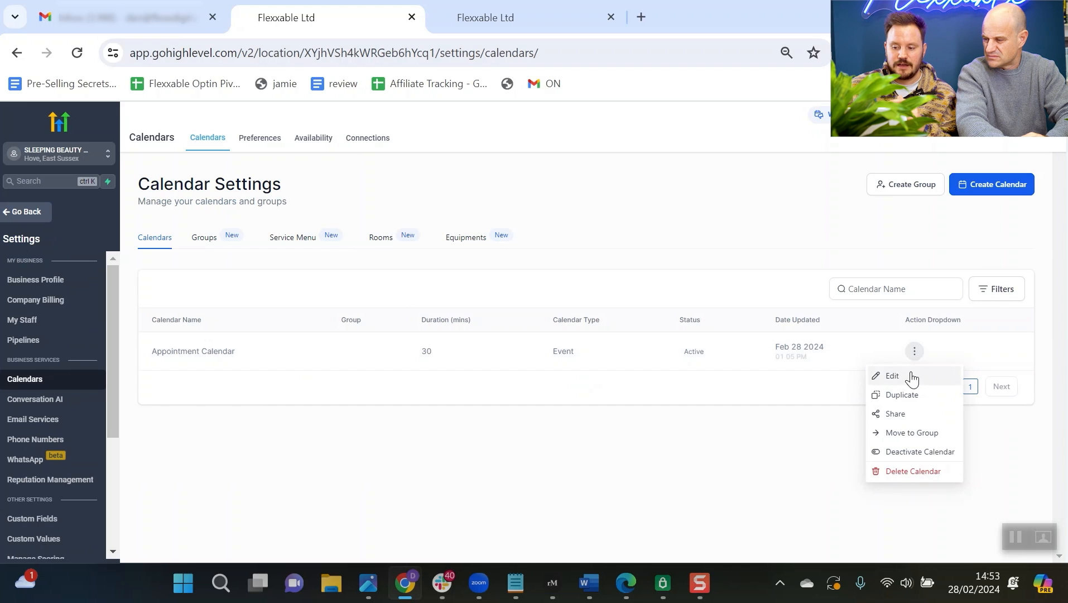
pyautogui.click(911, 375)
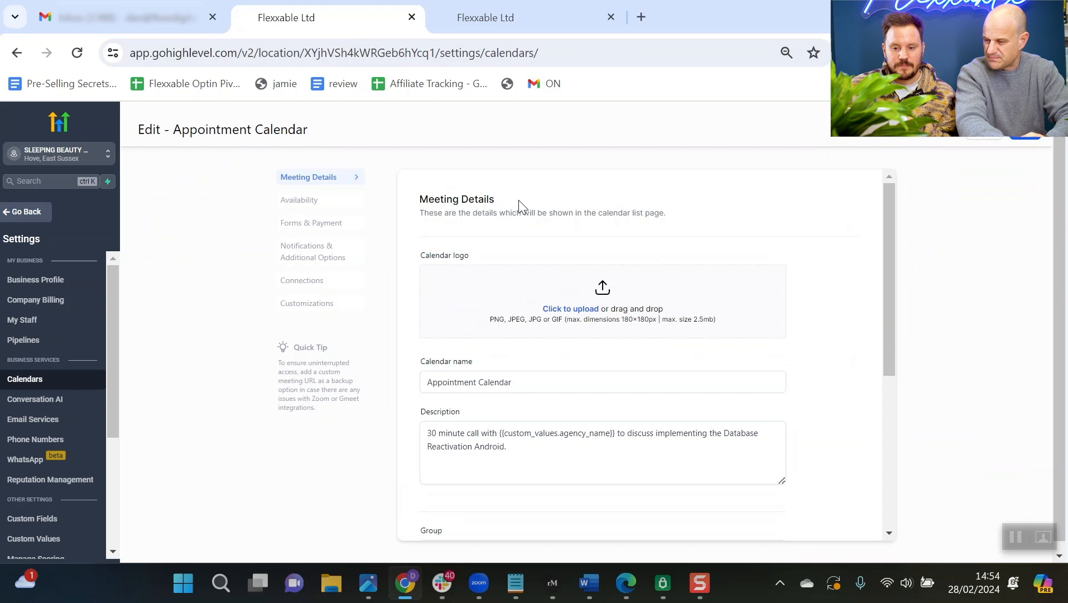
# - Examine the Appointment Calendar's meeting details, including its description, custom URL, invite title and meeting location
pyautogui.scroll(-1, 486, 248)
pyautogui.scroll(-3, 485, 248)
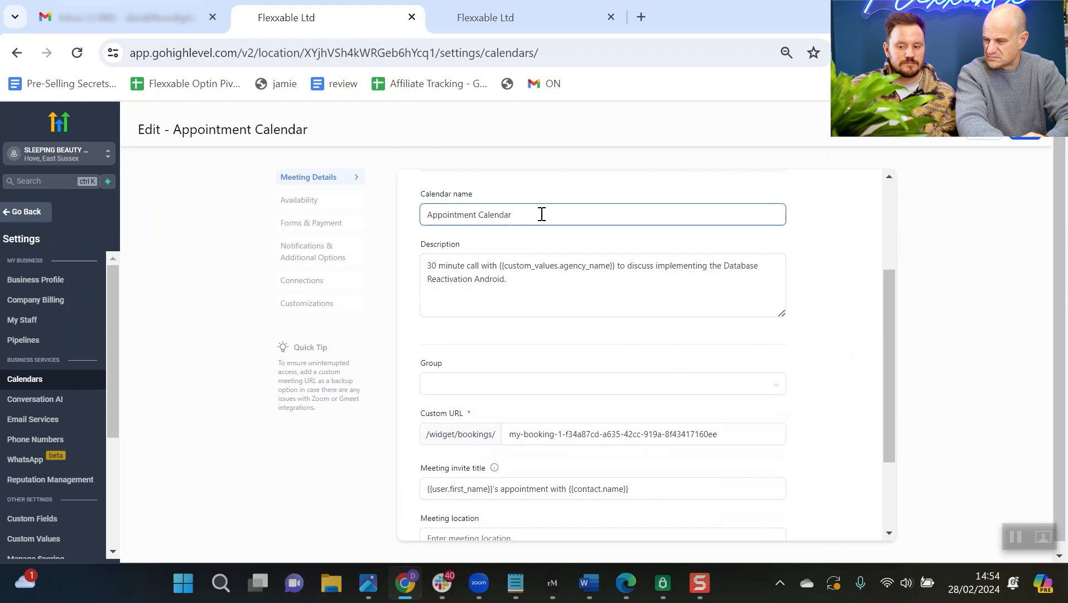
pyautogui.click(529, 299)
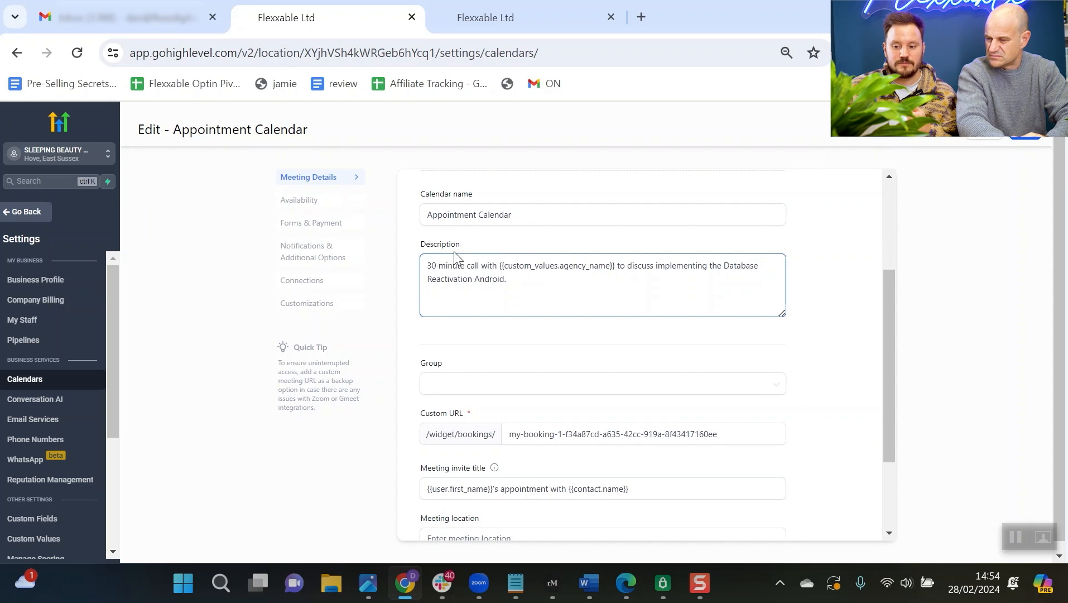
pyautogui.scroll(-2, 580, 298)
pyautogui.scroll(-1, 586, 290)
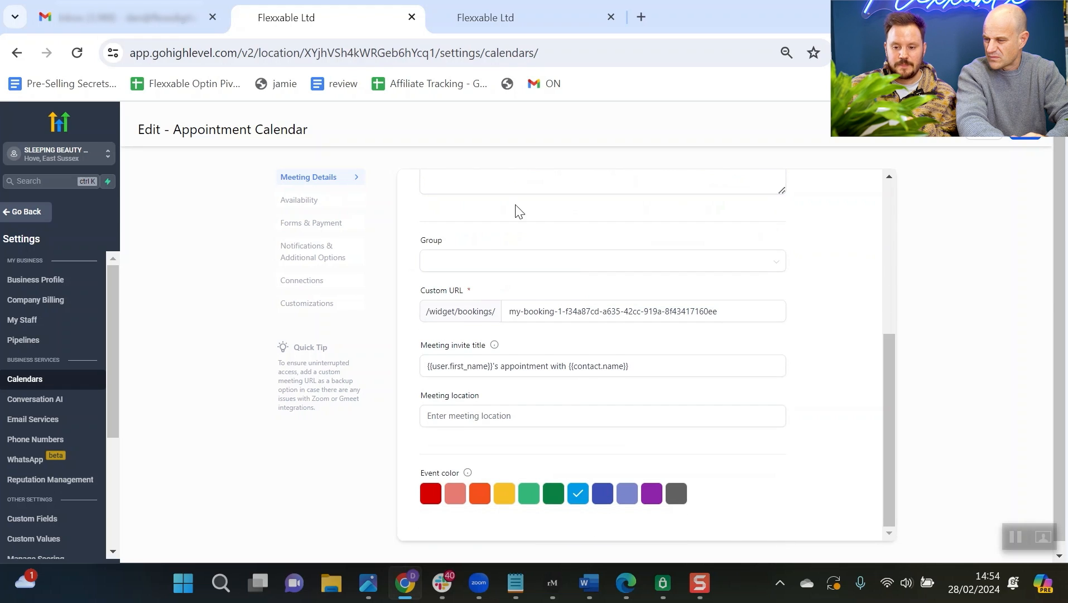
pyautogui.click(613, 363)
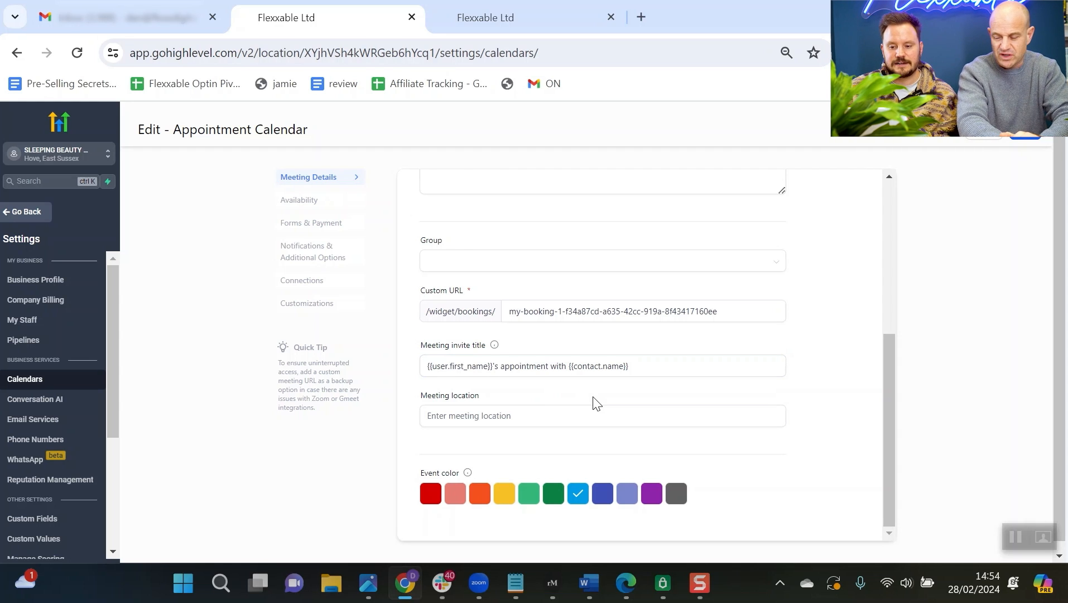
pyautogui.click(466, 415)
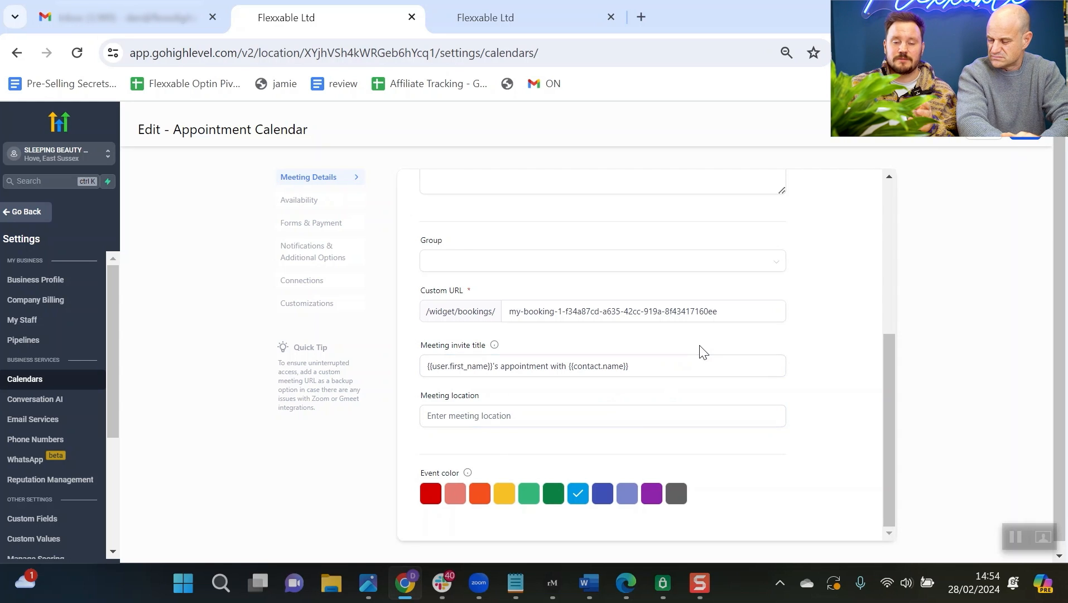
pyautogui.scroll(5, 765, 332)
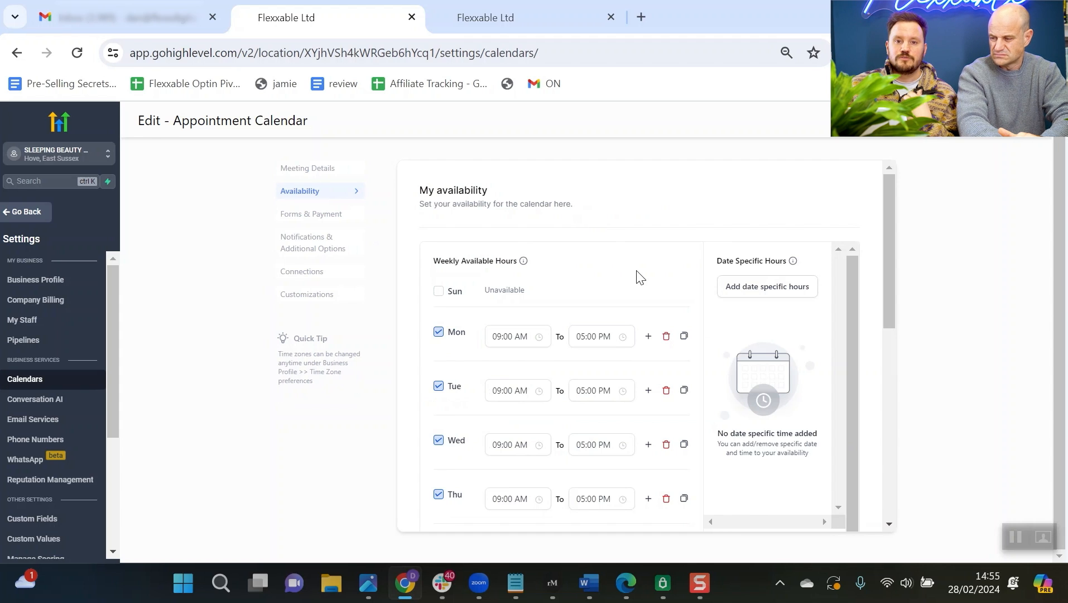
# - Set Monday's start time to 10:00 AM in the calendar's weekly available hours
pyautogui.scroll(-1, 562, 300)
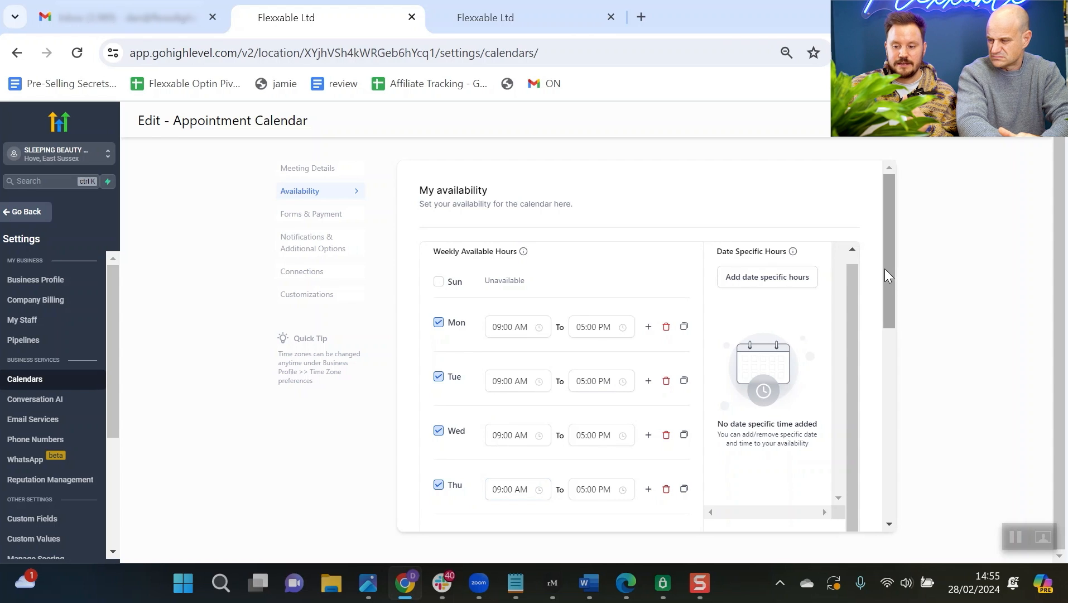
pyautogui.moveTo(886, 279)
pyautogui.mouseDown()
pyautogui.moveTo(883, 326)
pyautogui.moveTo(884, 295)
pyautogui.mouseUp()
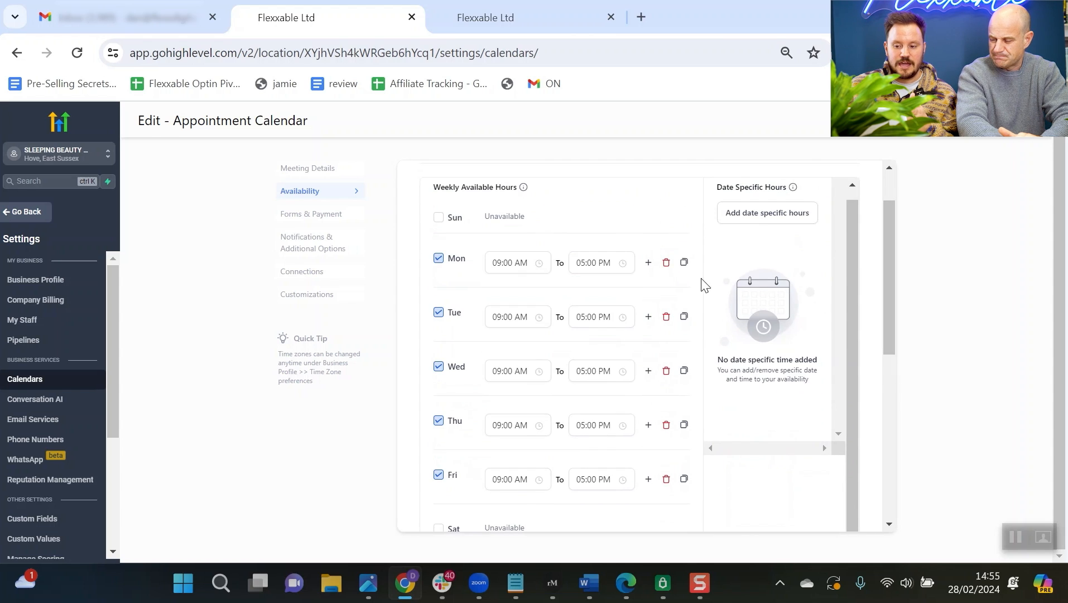
pyautogui.click(526, 266)
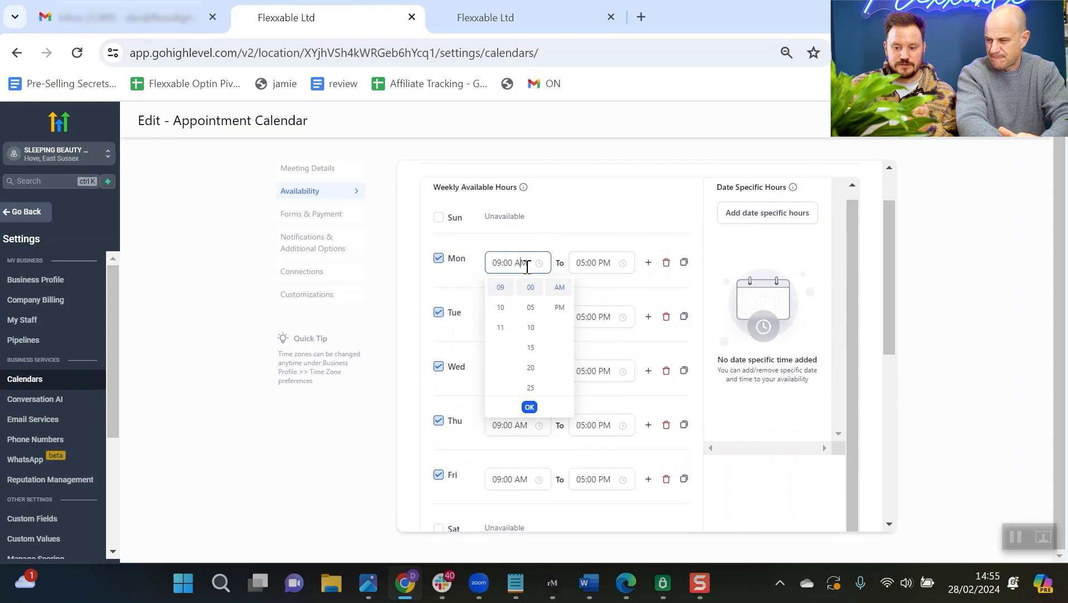
pyautogui.click(500, 307)
pyautogui.click(530, 408)
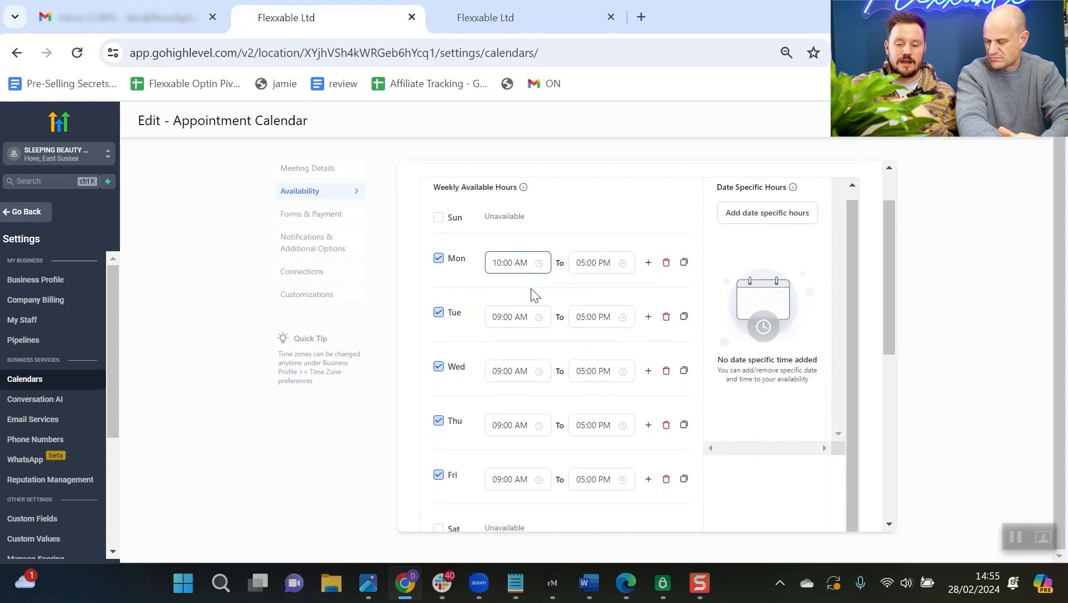
# - Copy Monday's available hours to Tuesday, Wednesday, Thursday and Friday
pyautogui.click(684, 262)
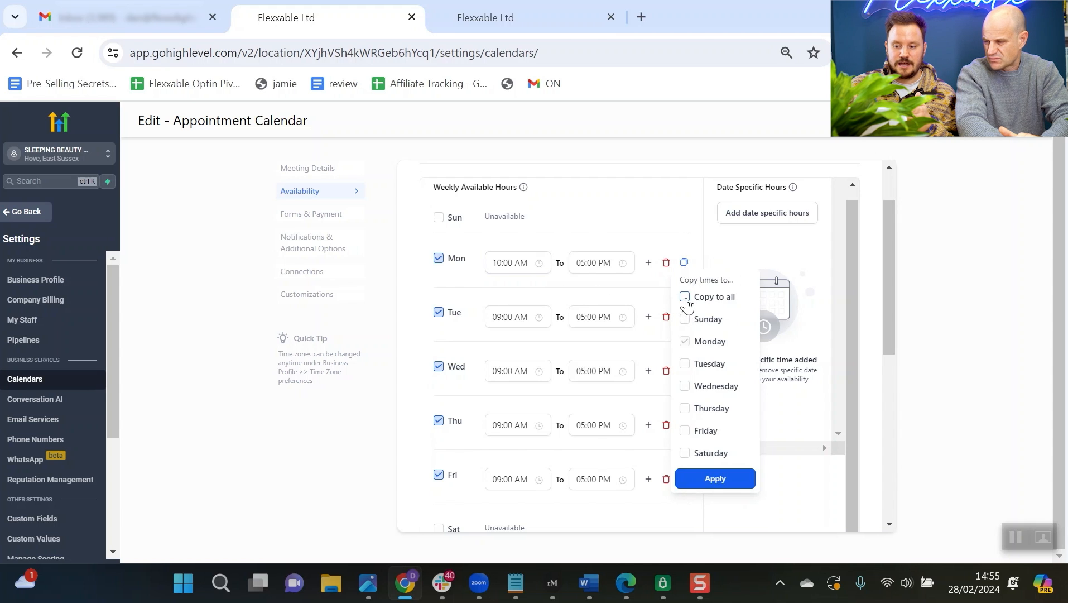
pyautogui.click(686, 366)
pyautogui.click(686, 386)
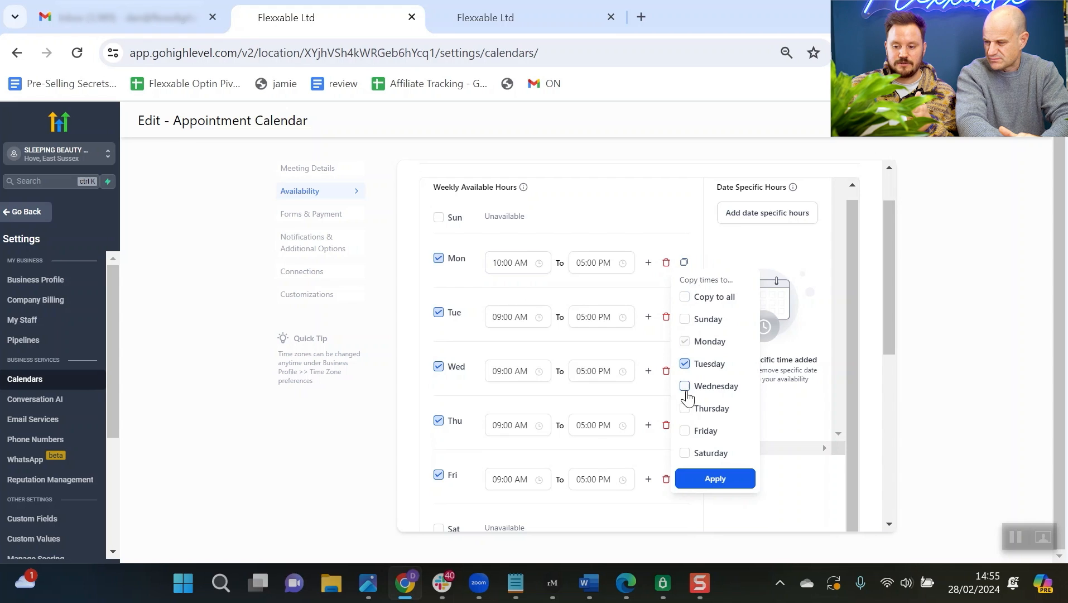
pyautogui.click(685, 409)
pyautogui.click(685, 431)
pyautogui.click(715, 478)
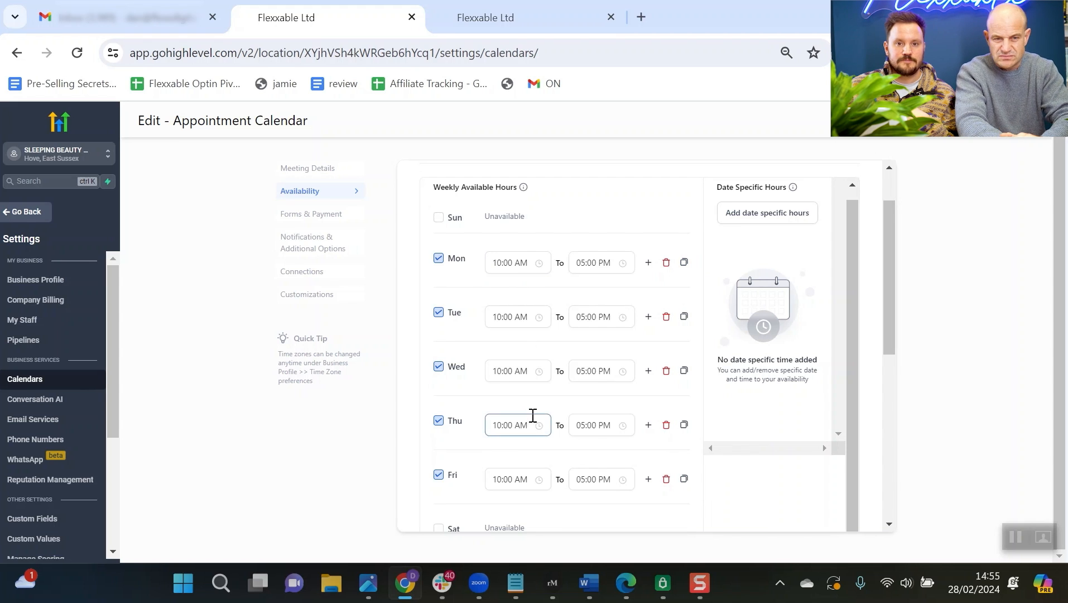
# - Check the meeting interval and duration, try a date range of 4 days and set it back to 6 days
pyautogui.scroll(-3, 541, 410)
pyautogui.scroll(-2, 545, 399)
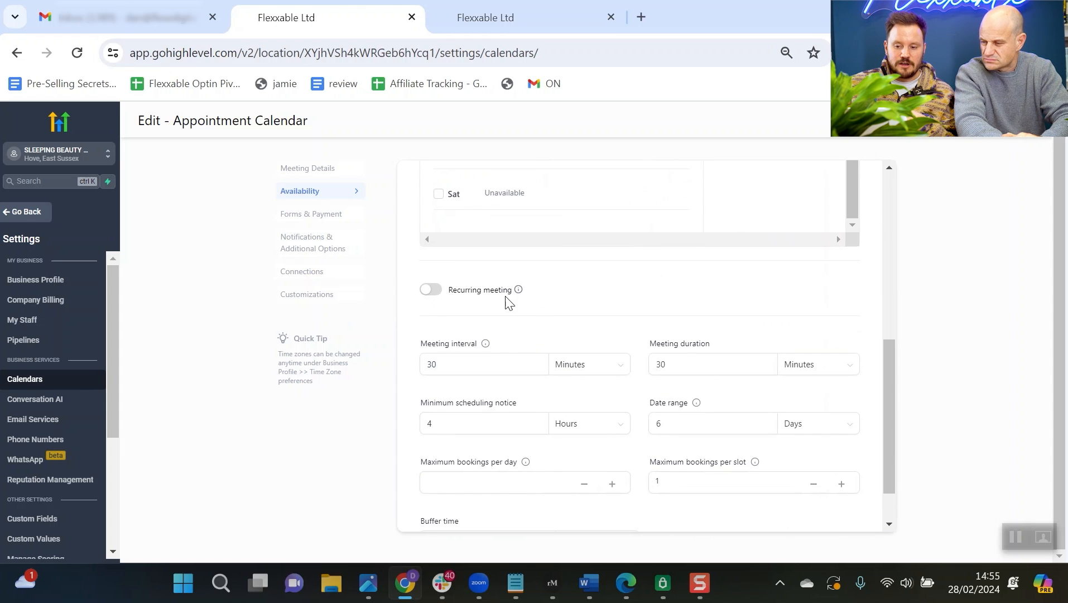
pyautogui.scroll(-1, 614, 279)
pyautogui.click(458, 313)
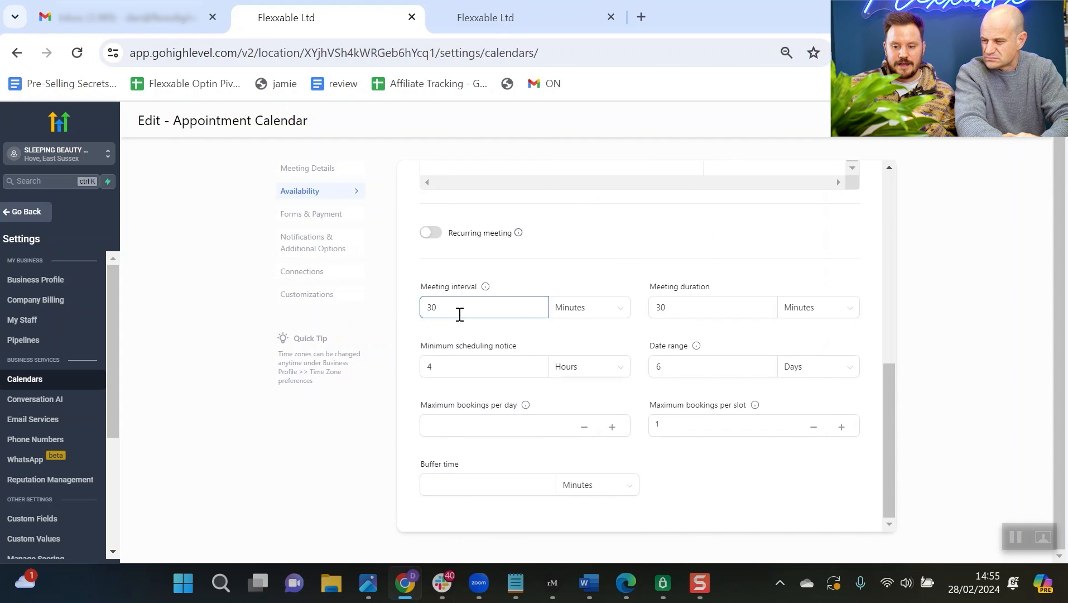
pyautogui.click(698, 304)
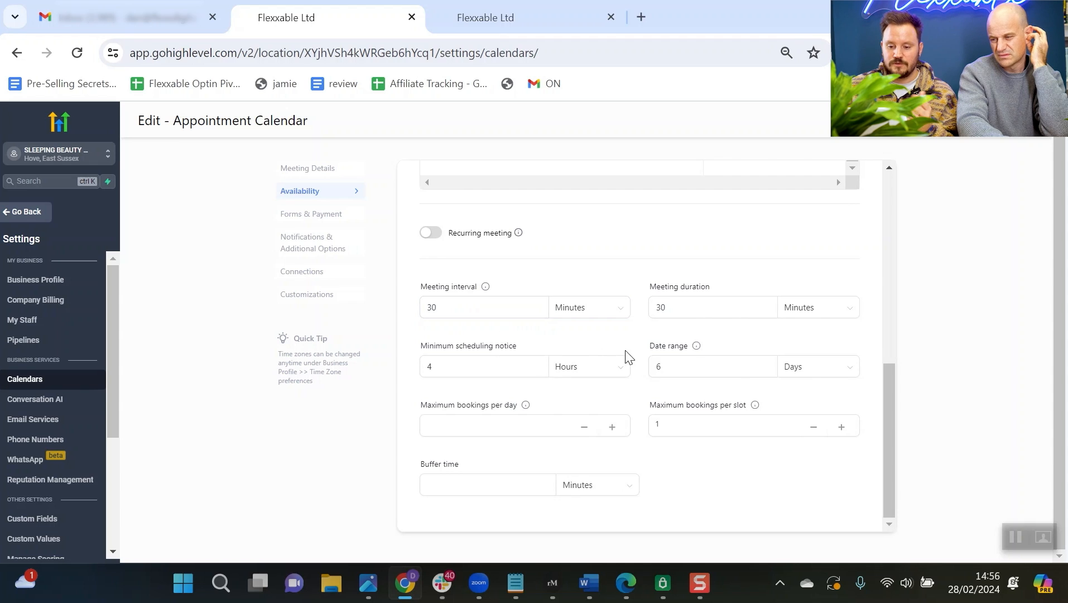
pyautogui.click(707, 372)
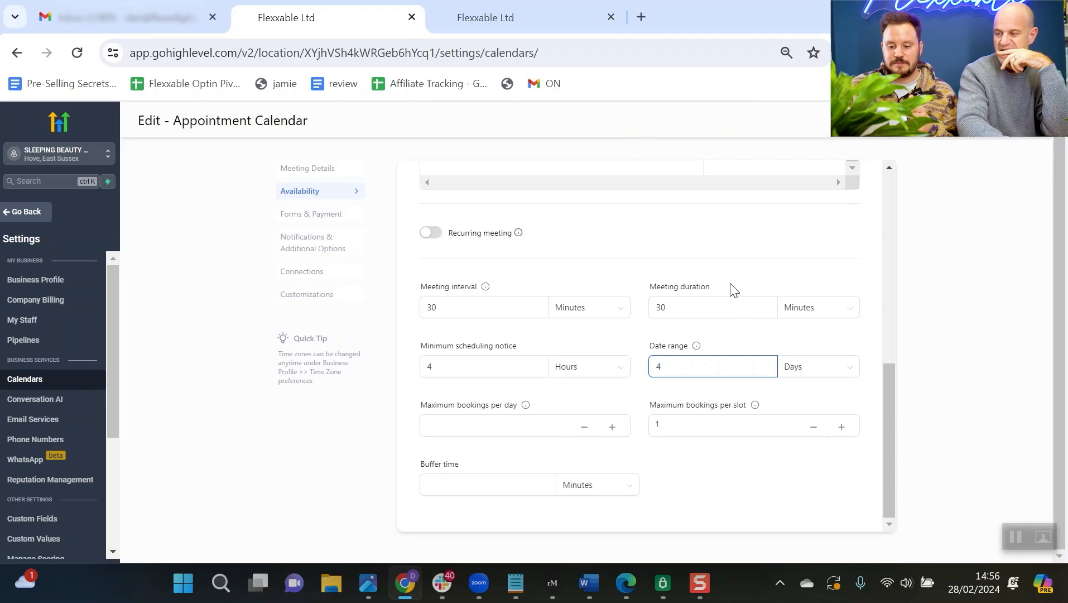
pyautogui.press('BackSpace')
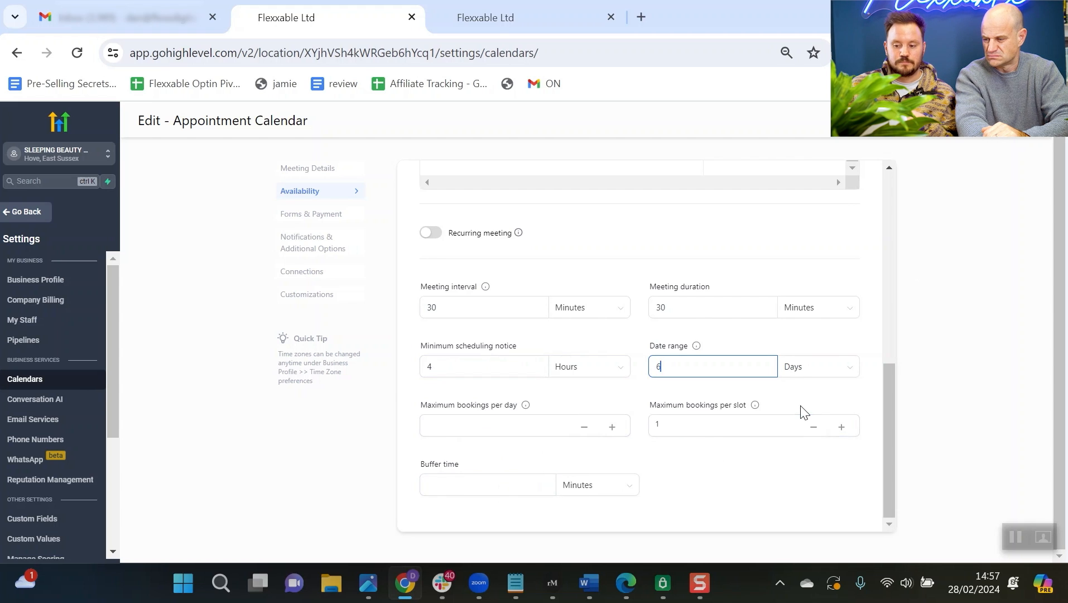
pyautogui.click(1044, 223)
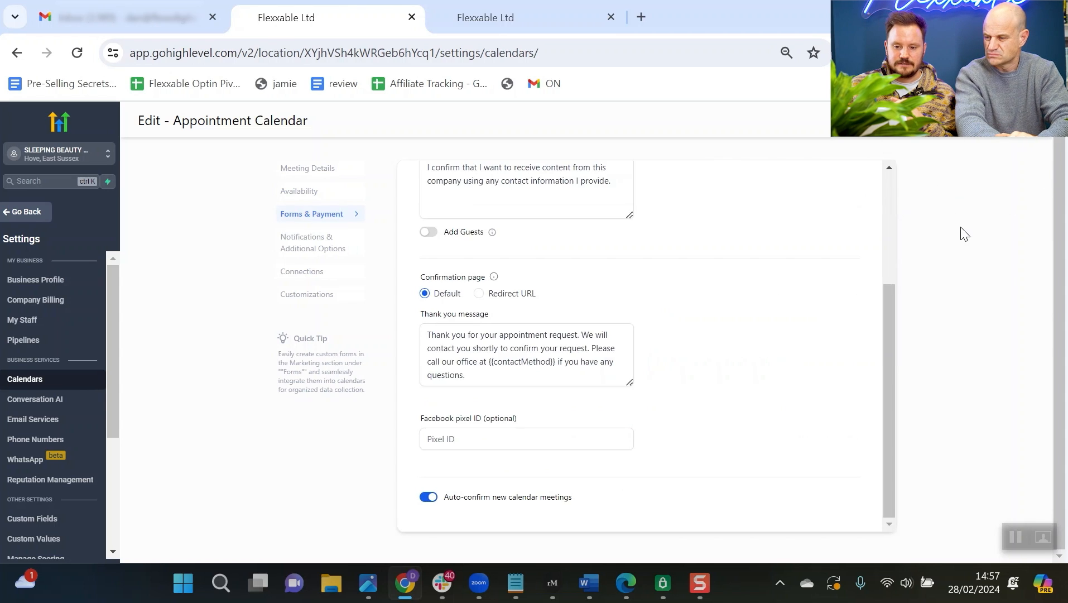
# - Examine the calendar's form selection, consent checkbox text, confirmation page and thank you message under the form preferences
pyautogui.scroll(3, 650, 299)
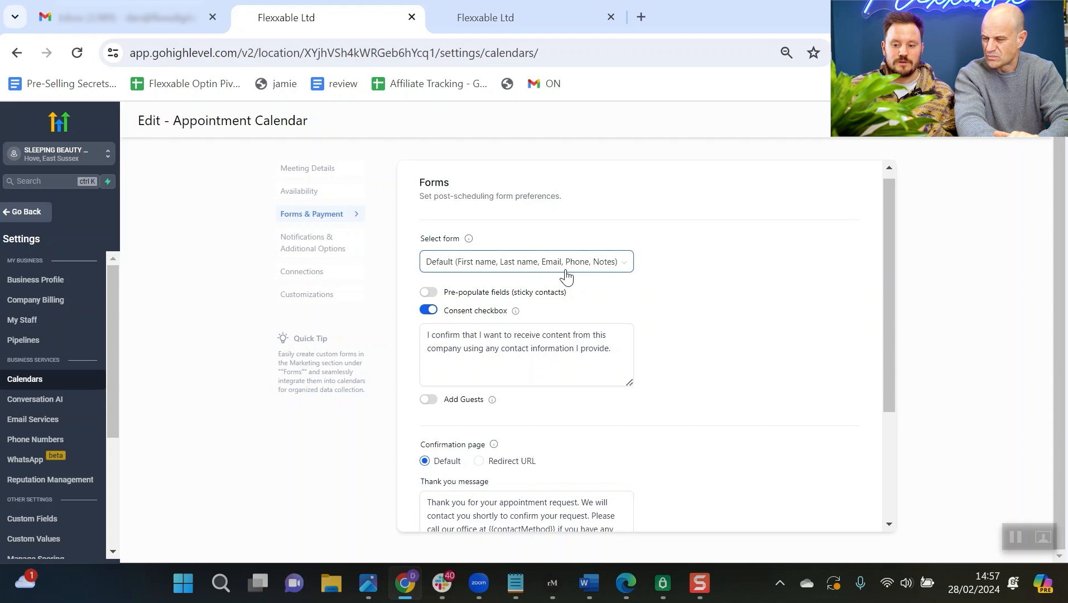
pyautogui.scroll(-2, 744, 271)
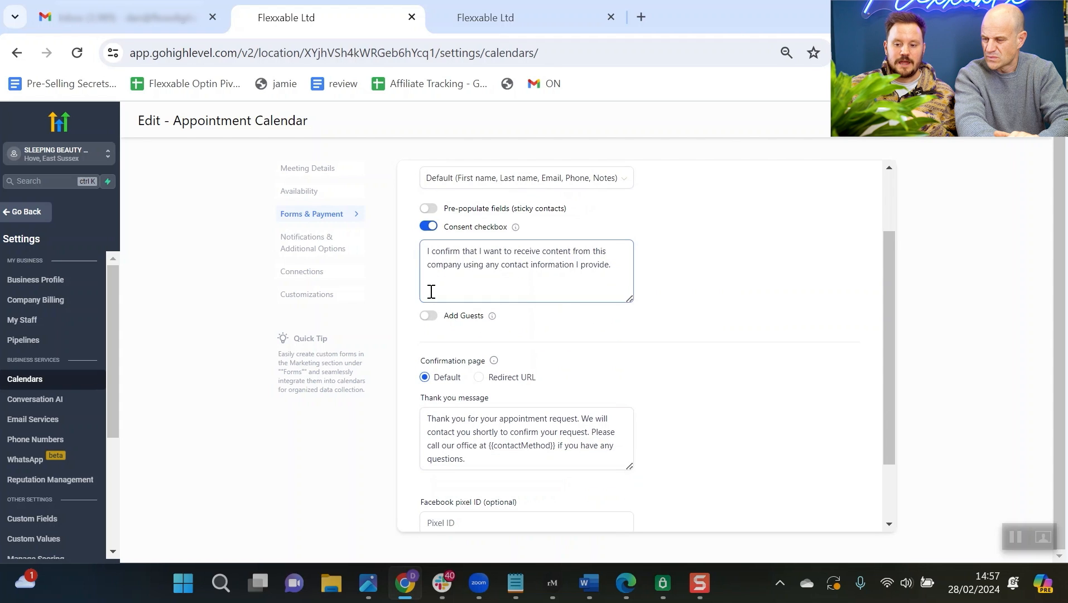
pyautogui.click(520, 277)
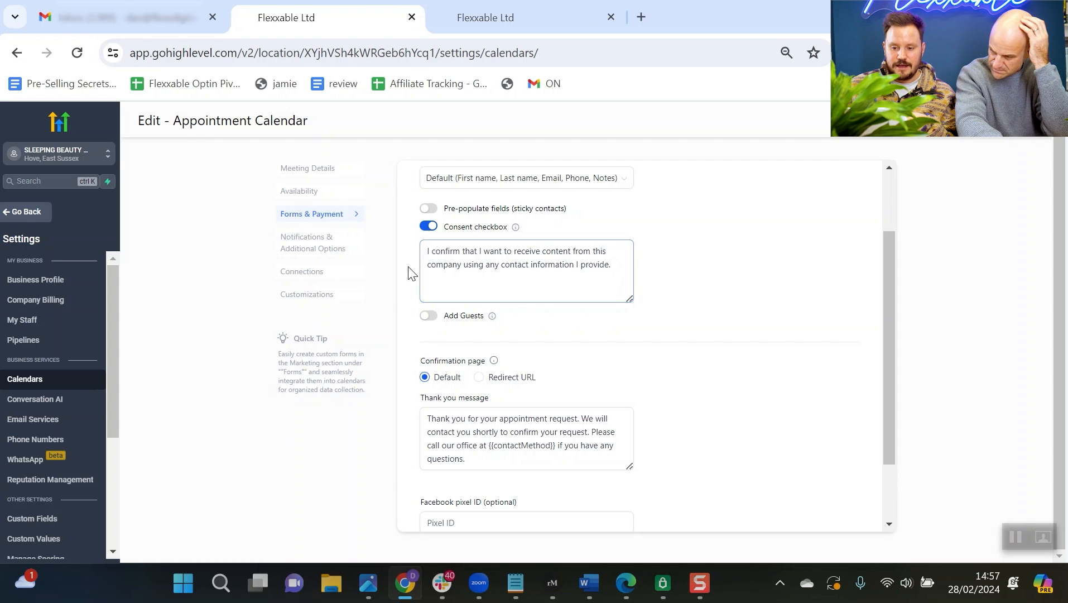
pyautogui.scroll(-2, 615, 301)
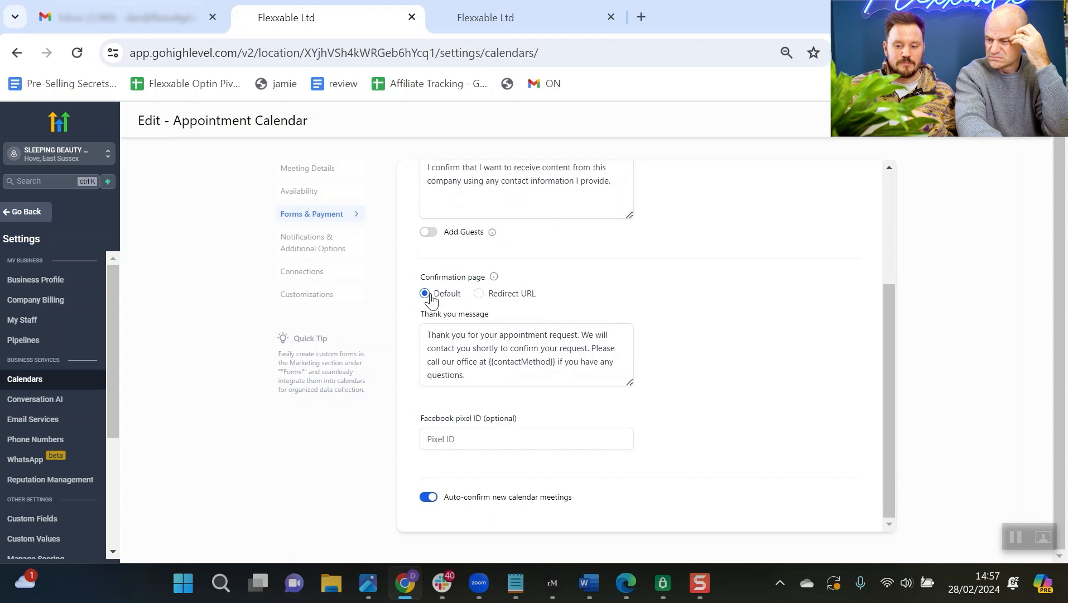
pyautogui.click(467, 350)
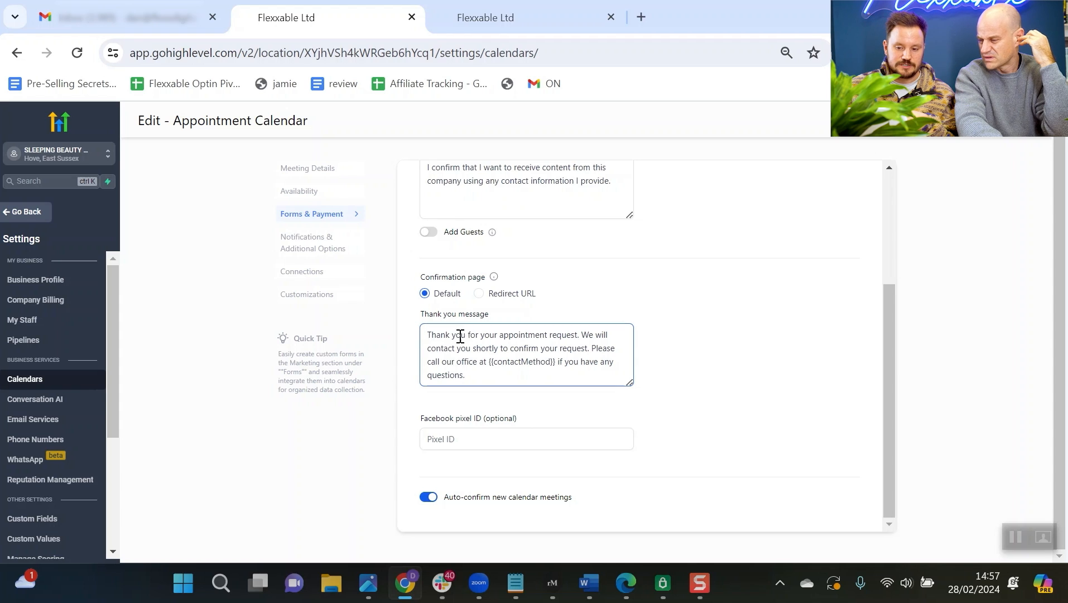
pyautogui.click(701, 332)
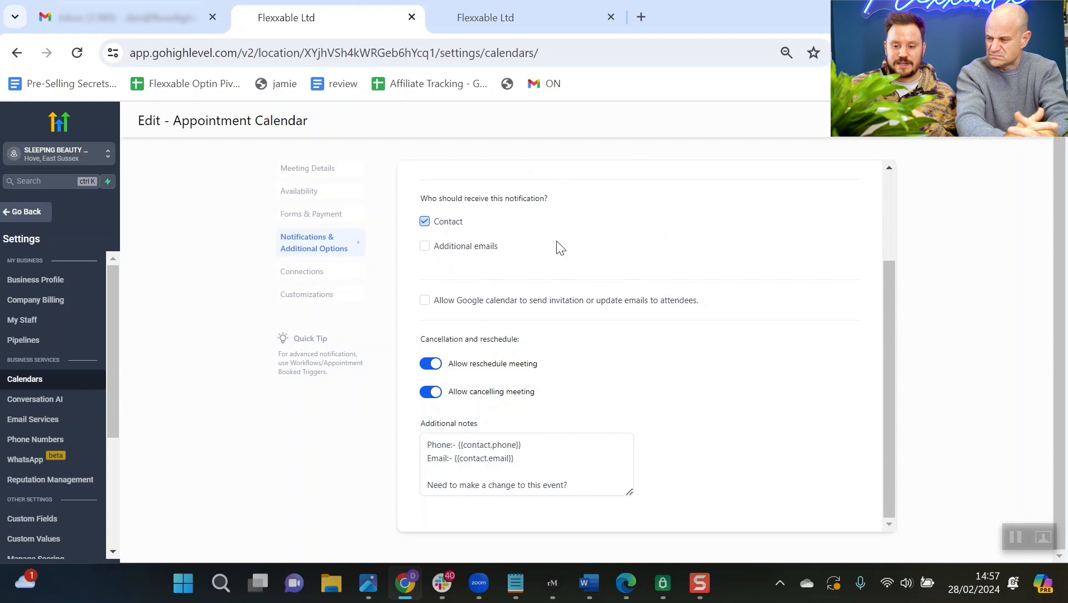
# - Examine the calendar's notification type, recipients, Google invitation option, cancellation and reschedule settings, and additional notes
pyautogui.scroll(3, 711, 245)
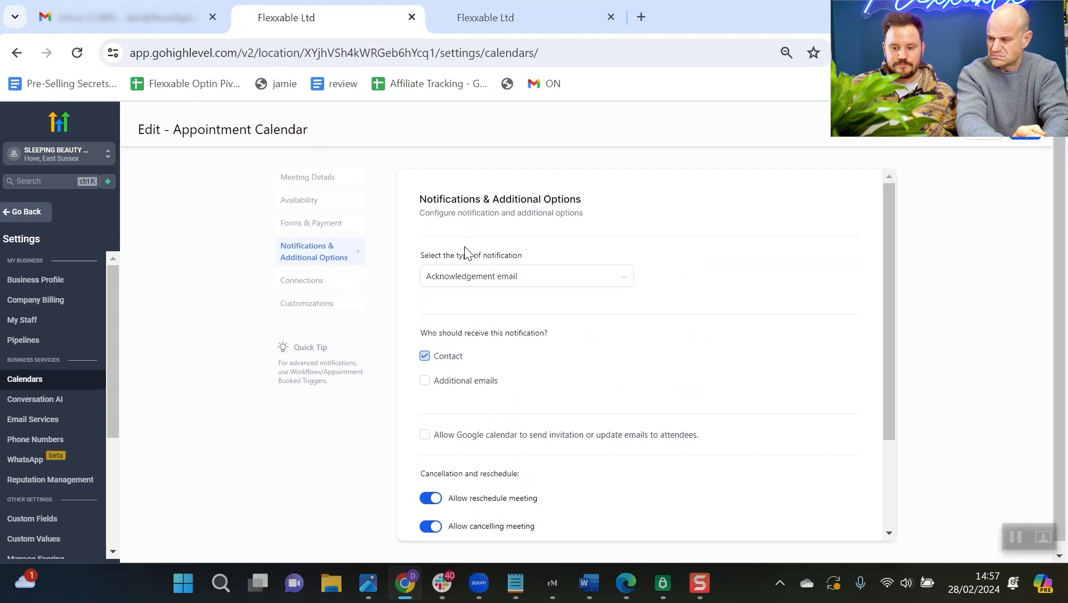
pyautogui.click(498, 278)
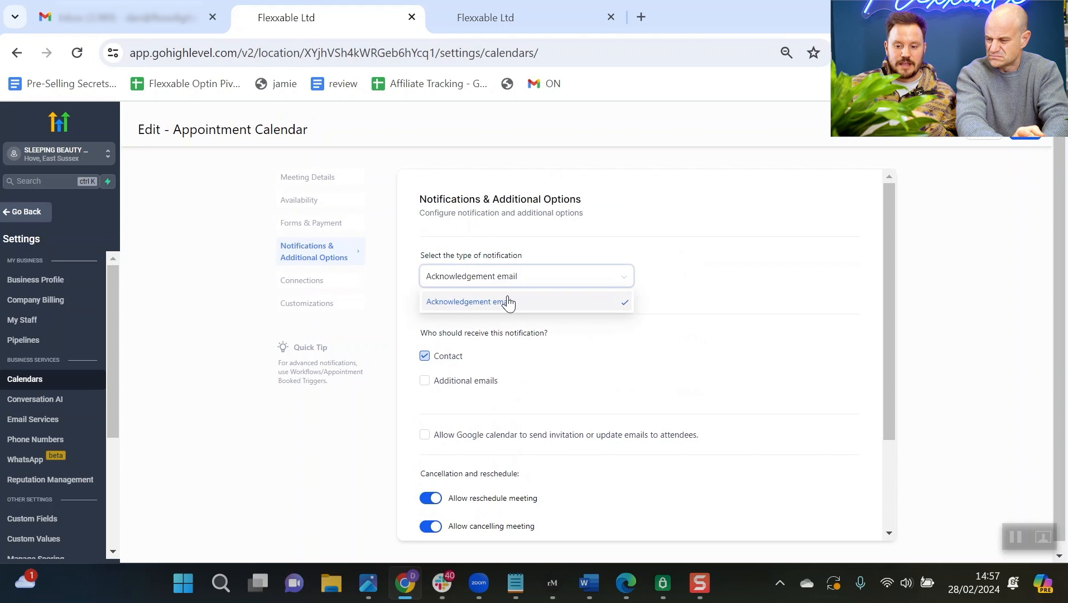
pyautogui.click(717, 276)
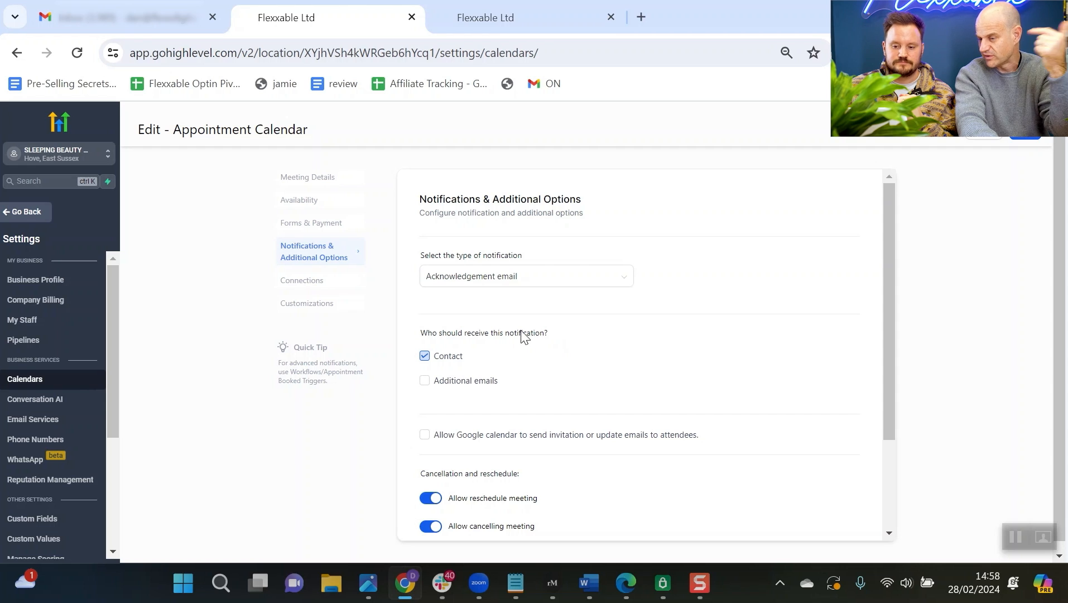
pyautogui.scroll(-2, 779, 339)
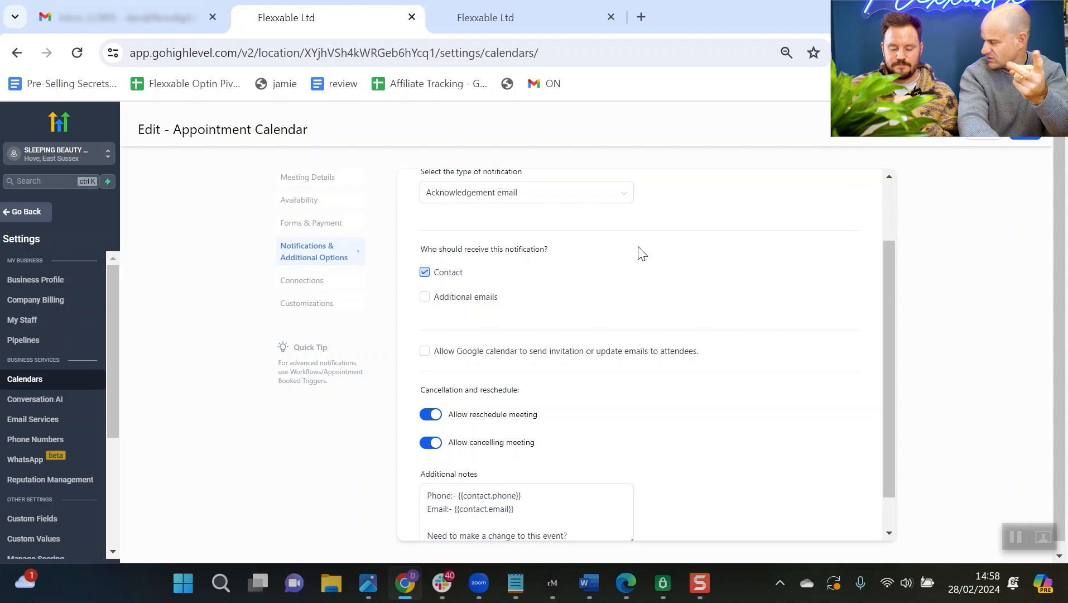
pyautogui.scroll(-1, 717, 317)
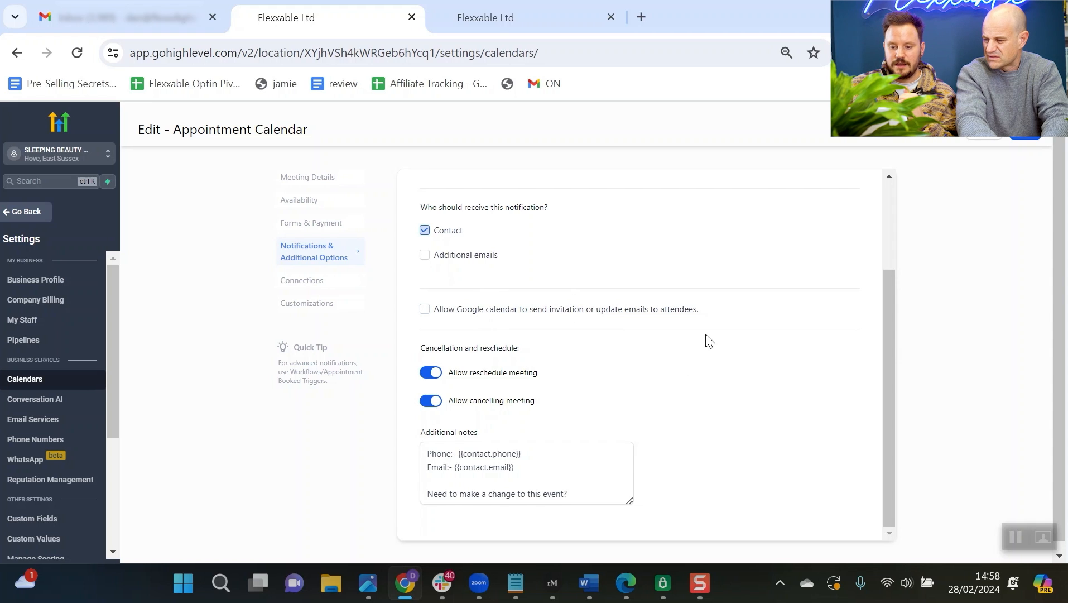
pyautogui.scroll(-1, 725, 333)
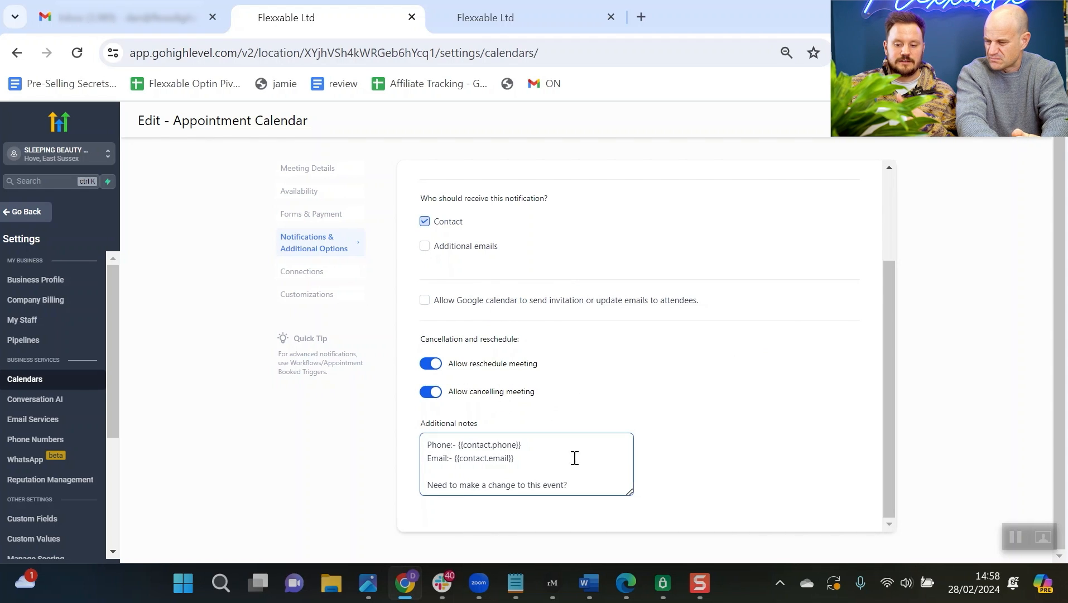
pyautogui.scroll(-3, 575, 457)
pyautogui.scroll(3, 530, 462)
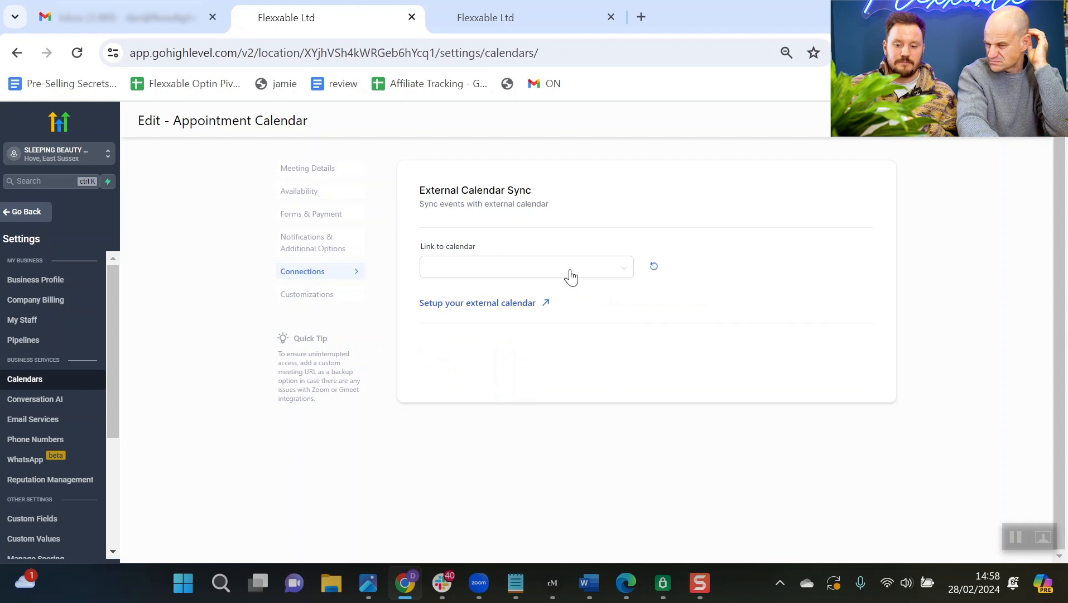
# - Link the Appointment Calendar to the connected account's own external calendar, identified by its e-mail address
pyautogui.click(572, 271)
pyautogui.click(592, 272)
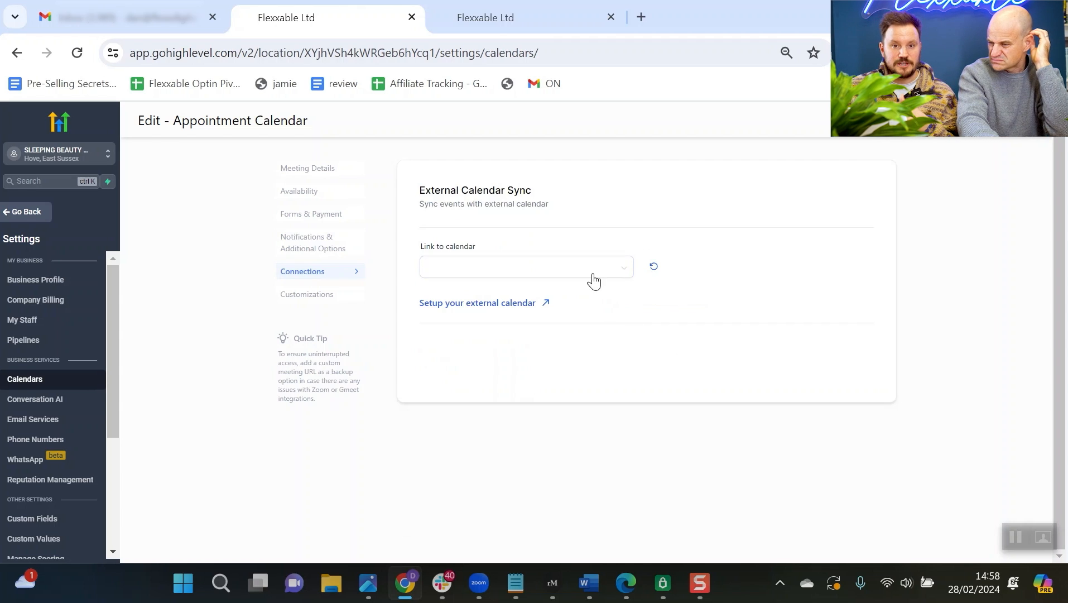
pyautogui.click(593, 271)
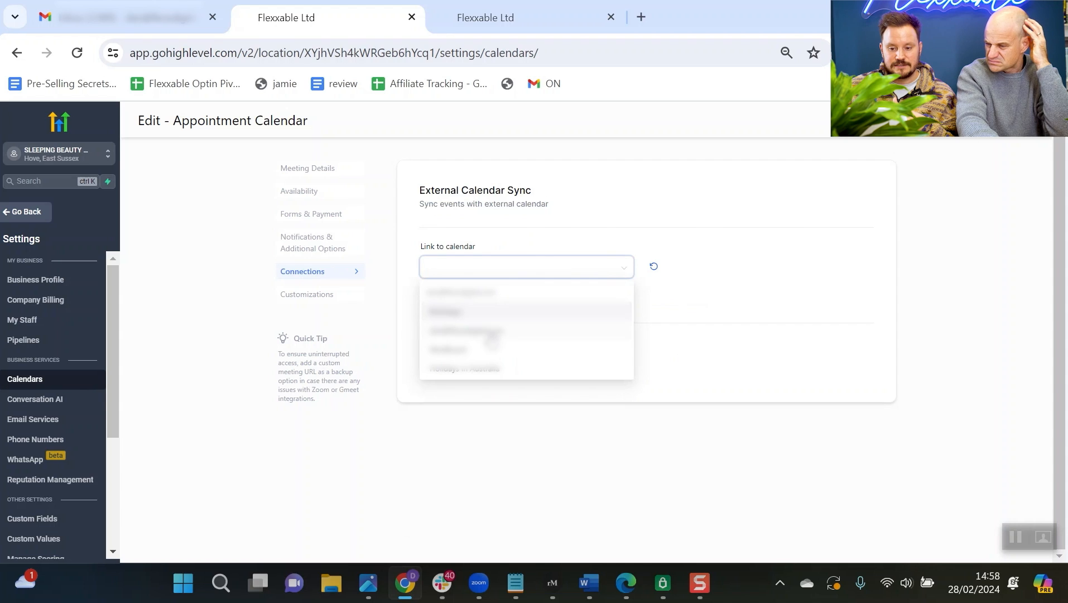
pyautogui.click(467, 331)
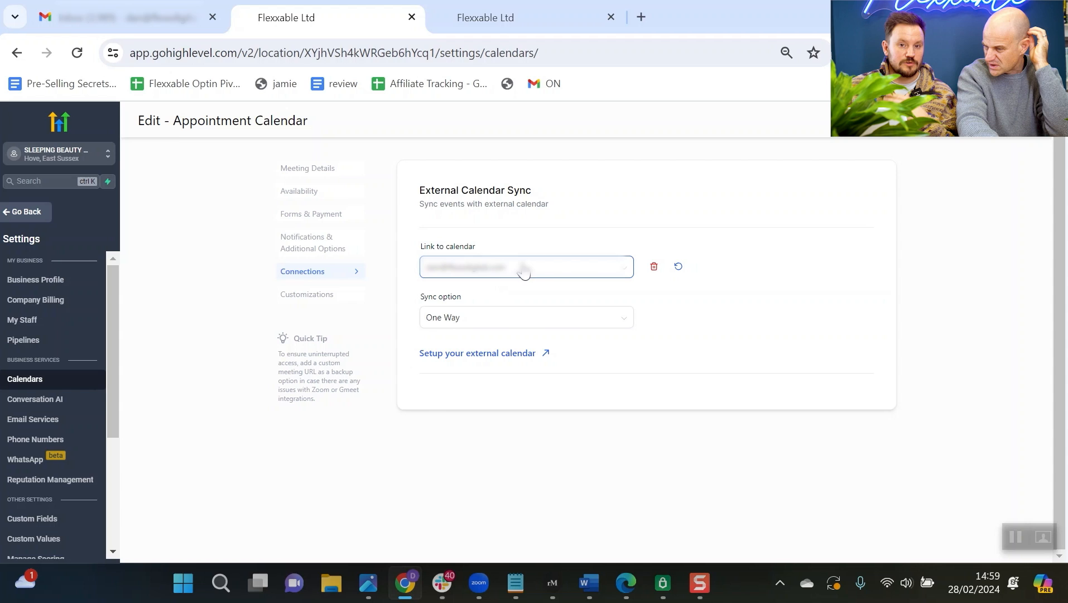
# - Set the Appointment Calendar's external calendar sync option to Two Way
pyautogui.click(514, 317)
pyautogui.click(494, 362)
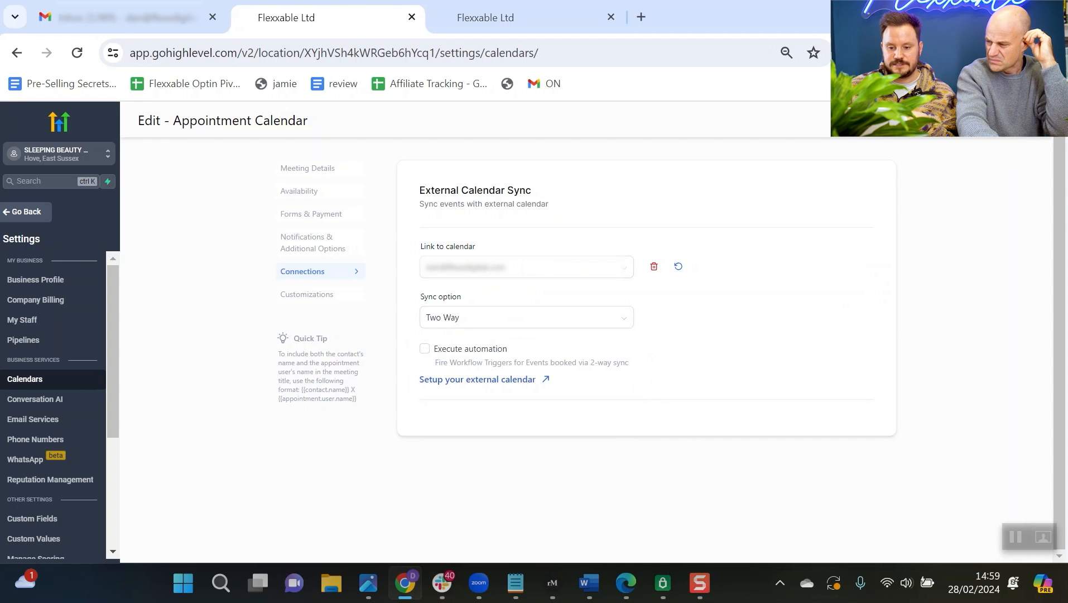
pyautogui.scroll(-3, 696, 282)
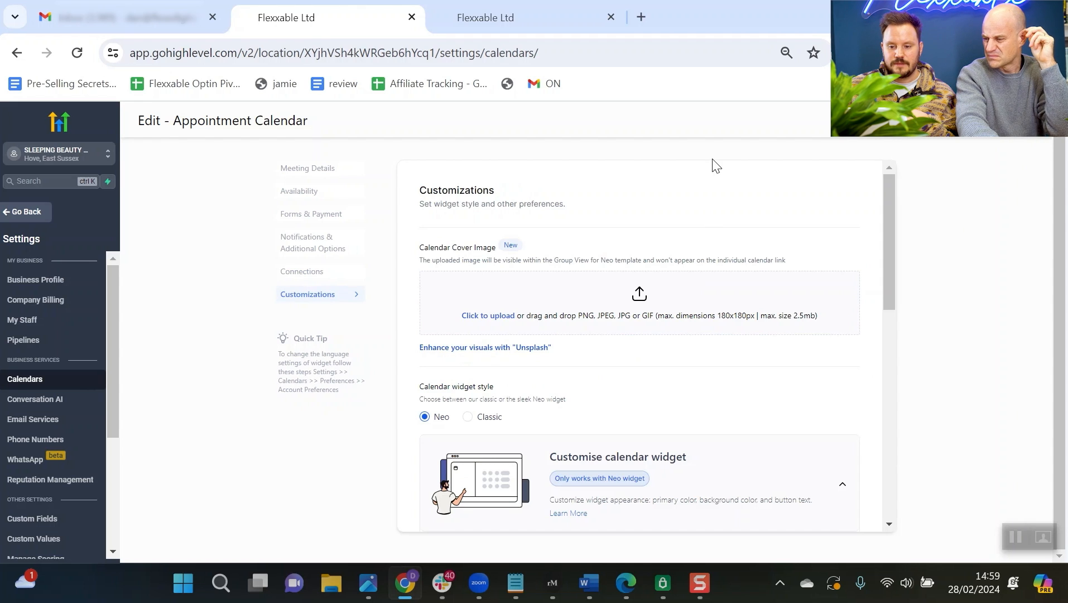
# - Review the calendar's cover image, Neo widget style, colours, button text and display toggles under Customizations, and return to the calendar list
pyautogui.scroll(-2, 779, 229)
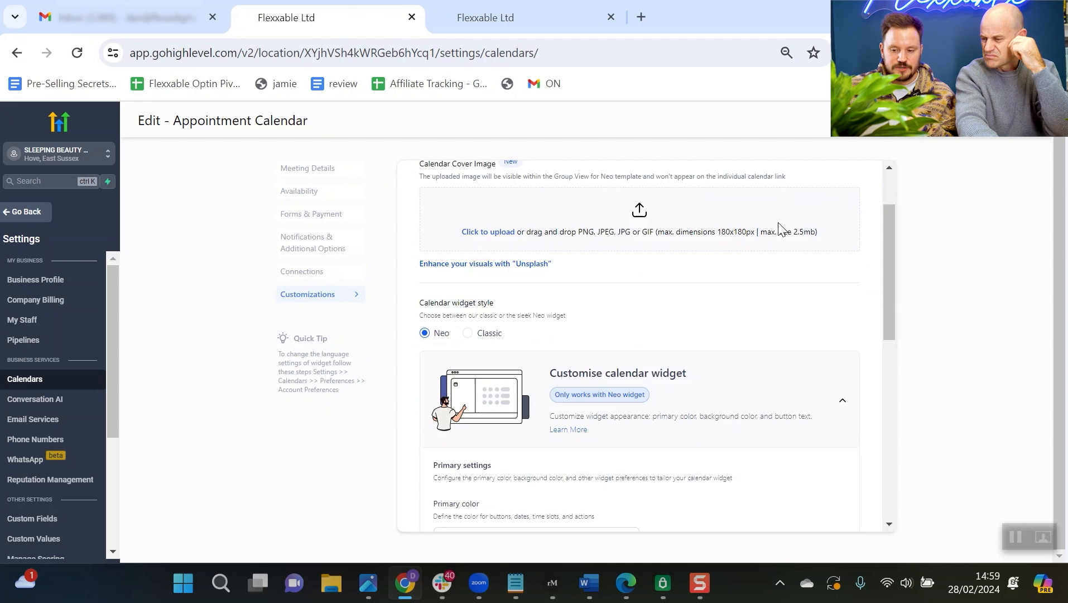
pyautogui.scroll(-5, 779, 228)
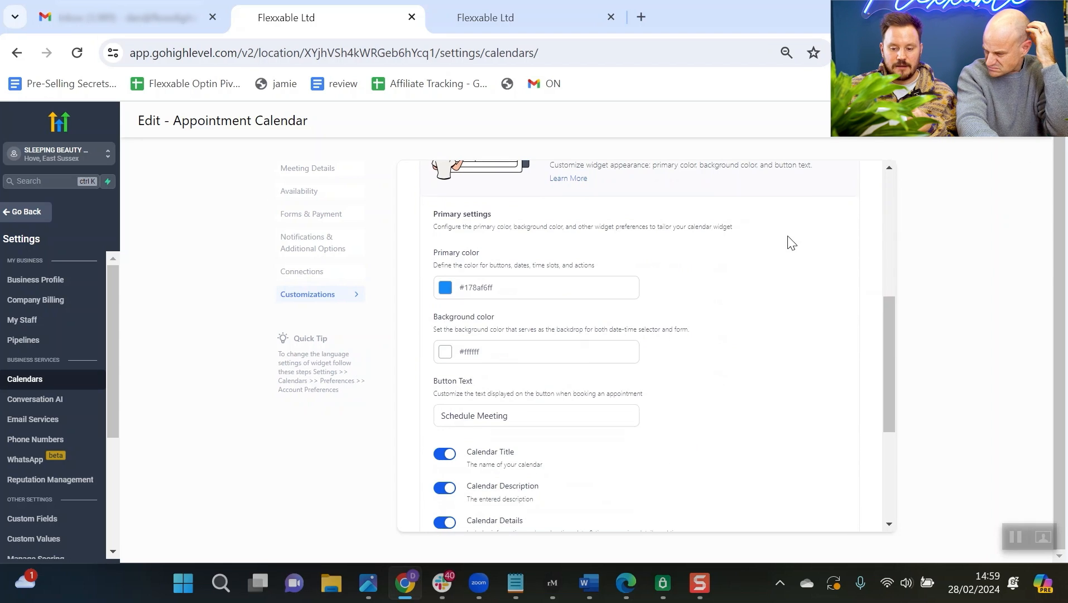
pyautogui.scroll(-2, 568, 300)
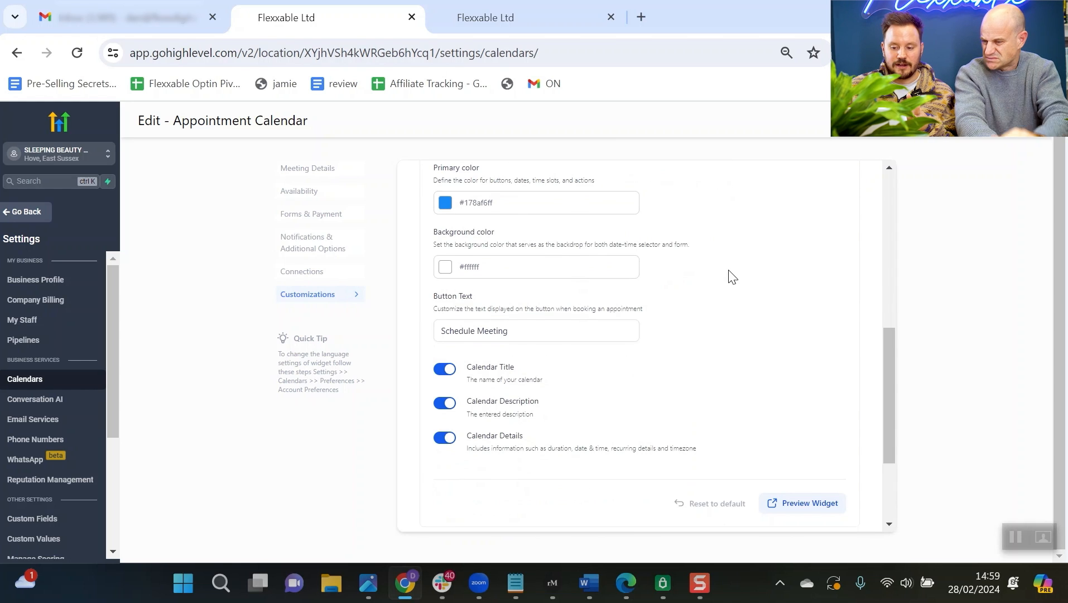
pyautogui.scroll(-3, 728, 274)
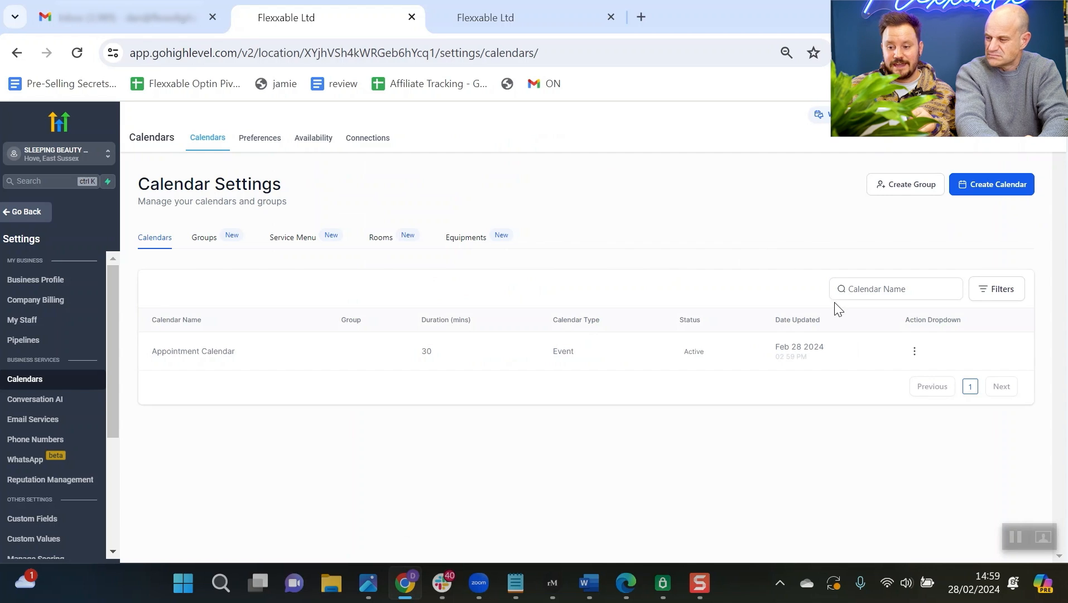
# - Copy the Appointment Calendar's permanent booking link from its sharing options and close them
pyautogui.click(914, 350)
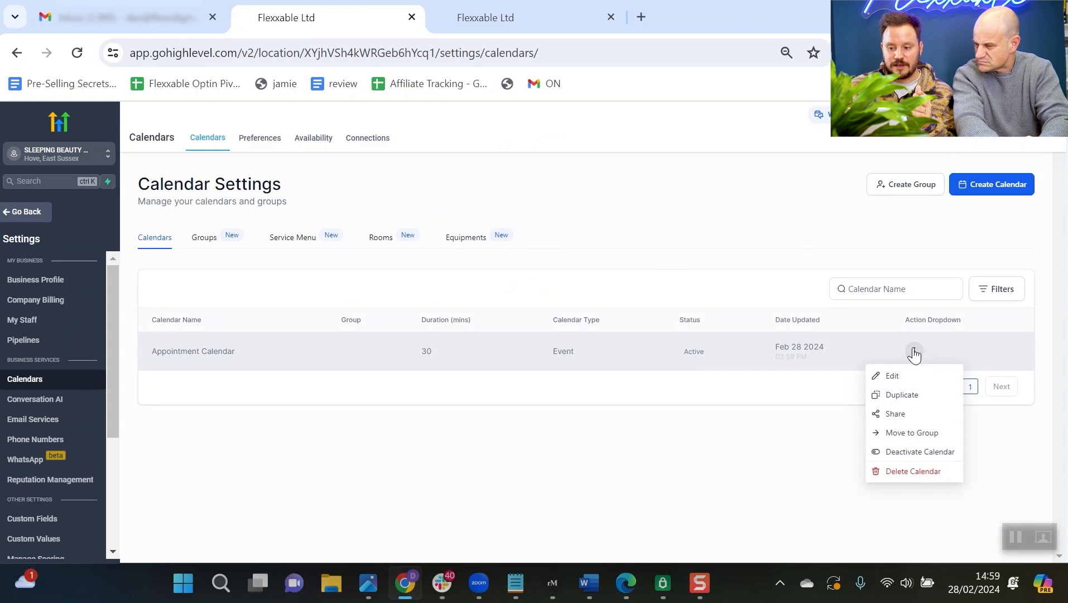
pyautogui.click(914, 417)
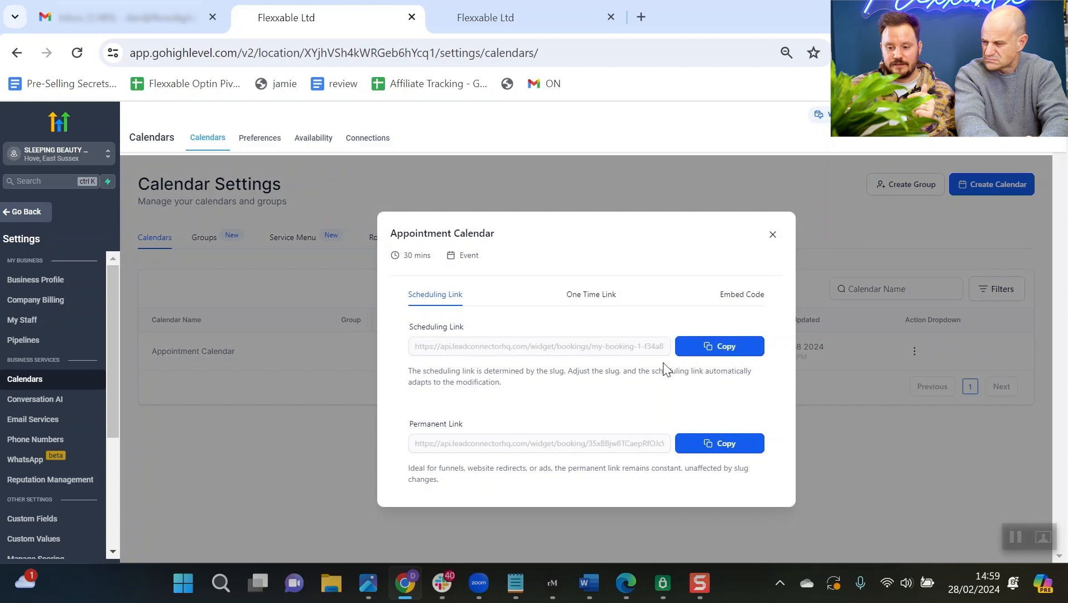
pyautogui.click(718, 454)
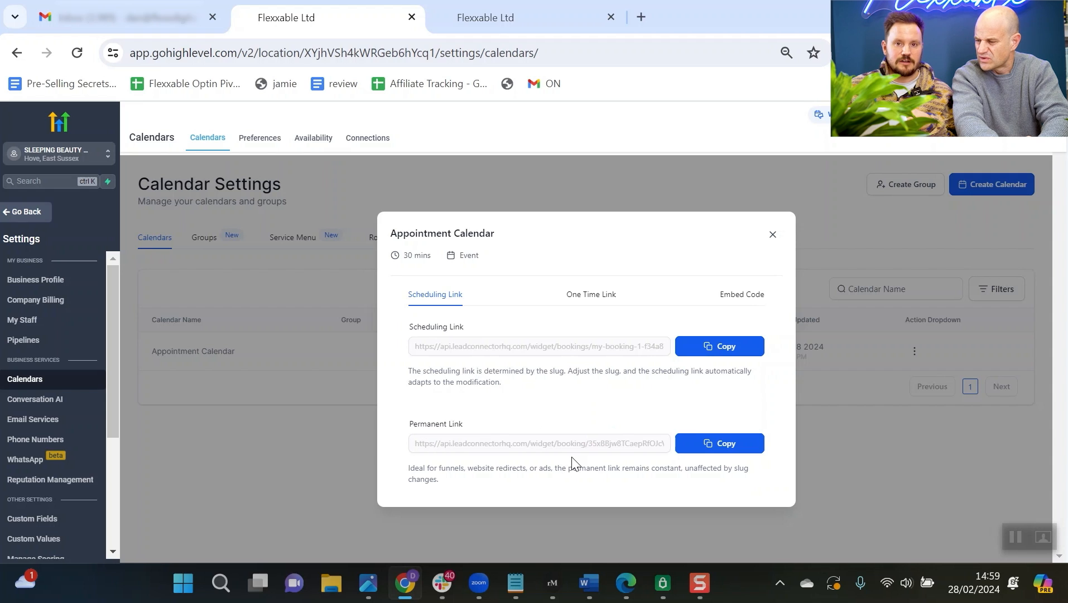
pyautogui.click(726, 445)
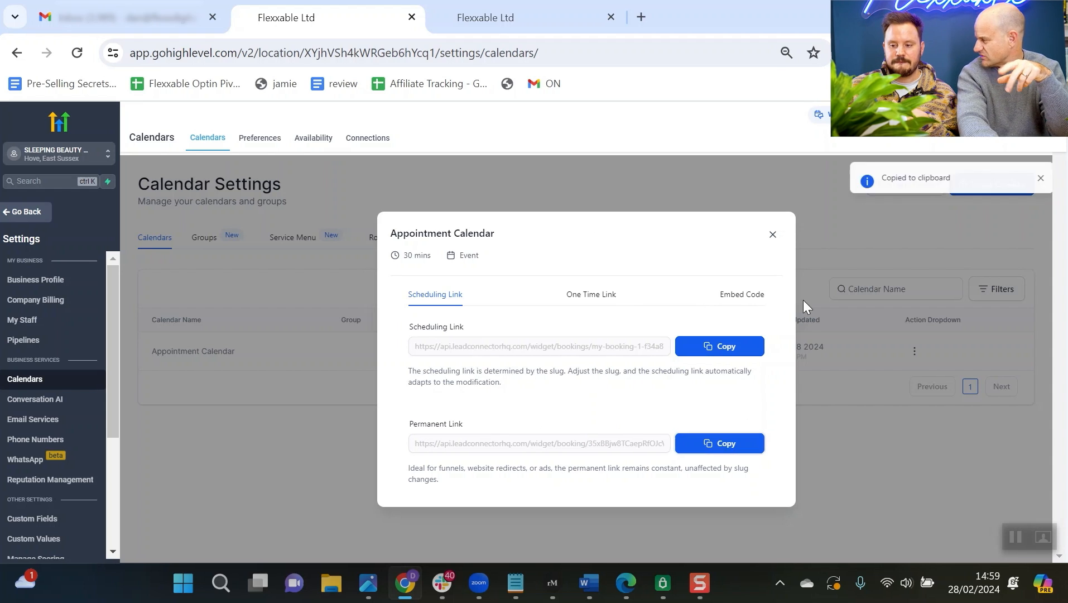
pyautogui.click(774, 234)
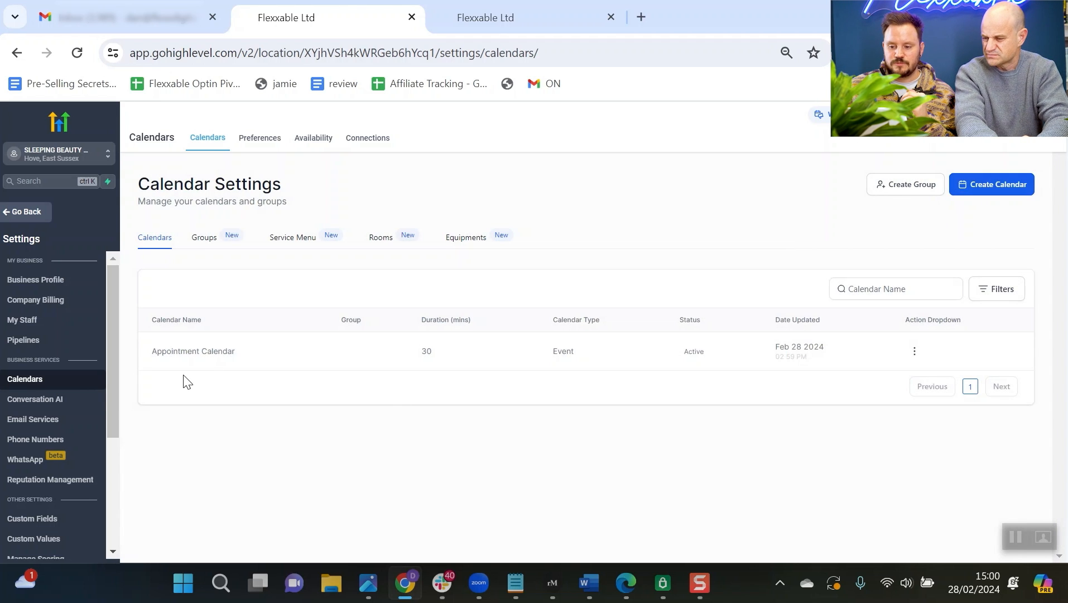
# - Set the Calendar Link custom value to the copied permanent booking link and update it
pyautogui.scroll(-3, 51, 368)
pyautogui.click(49, 351)
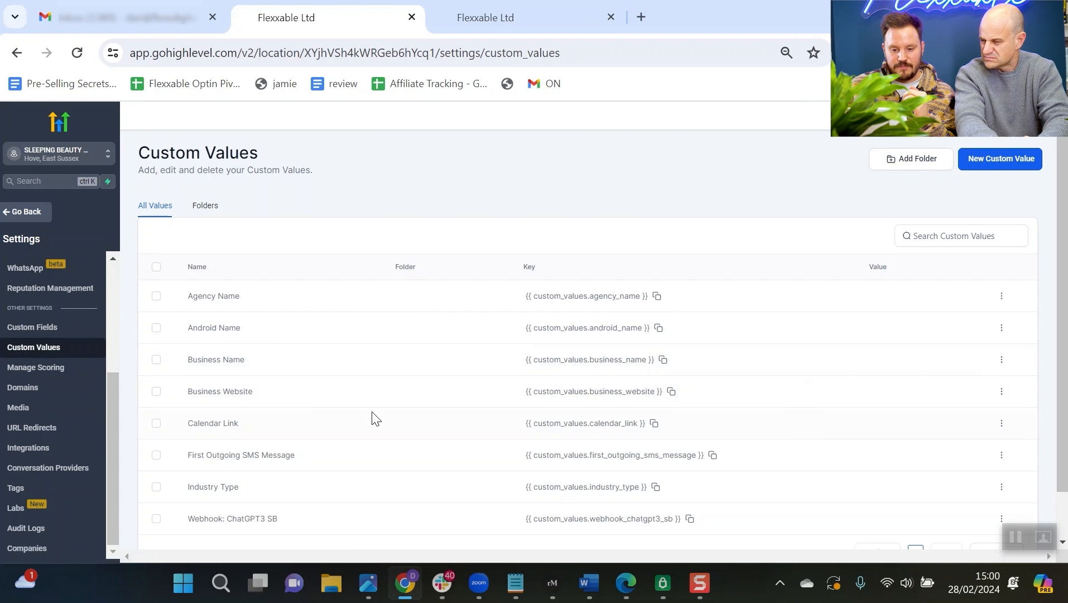
pyautogui.click(1001, 423)
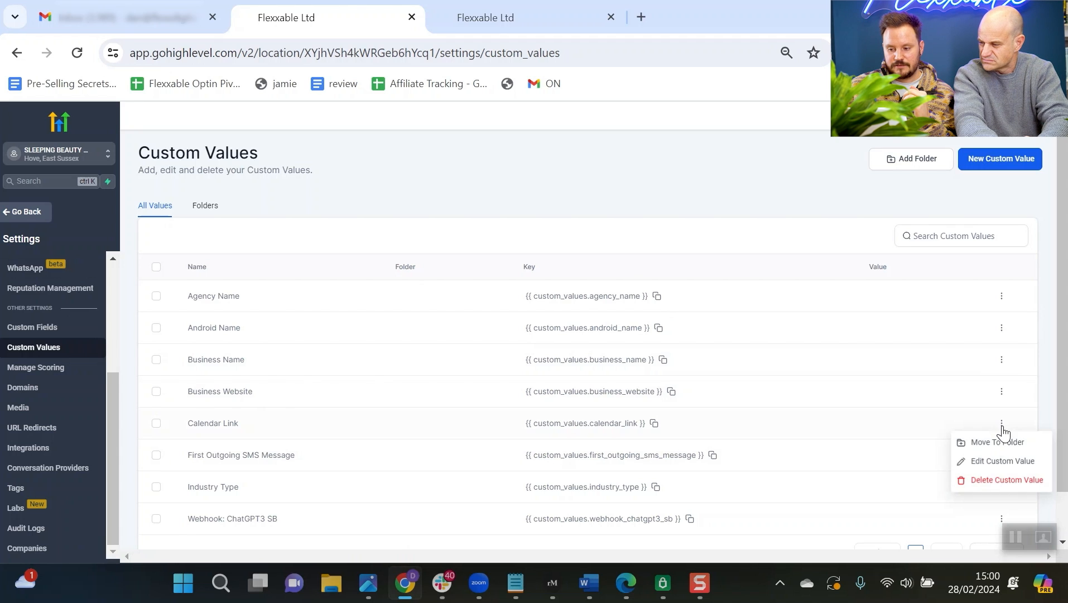
pyautogui.click(1002, 461)
pyautogui.click(459, 350)
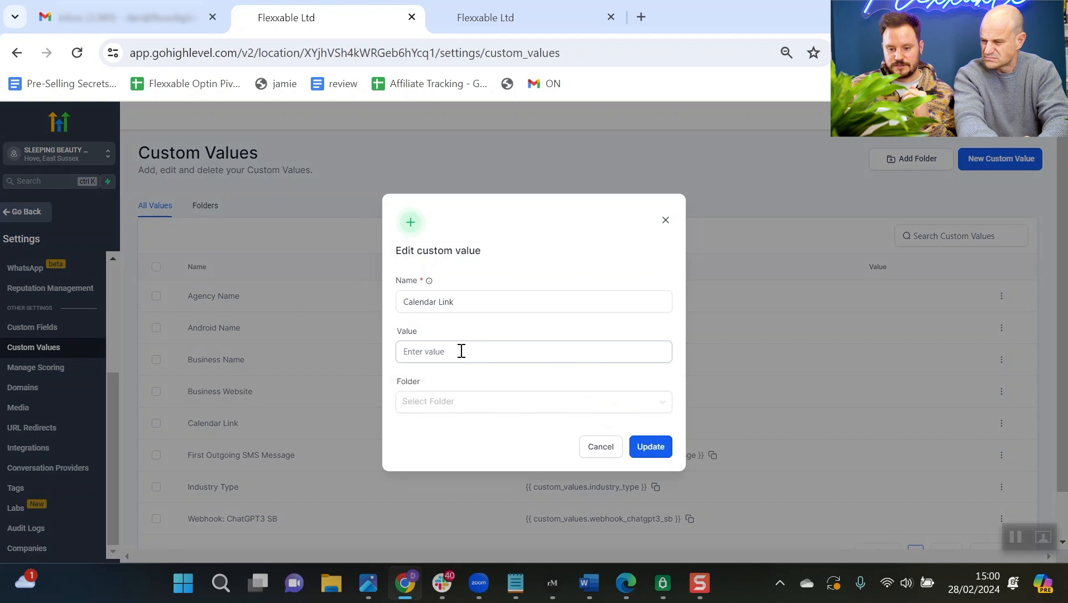
pyautogui.hotkey('ctrl', 'v')
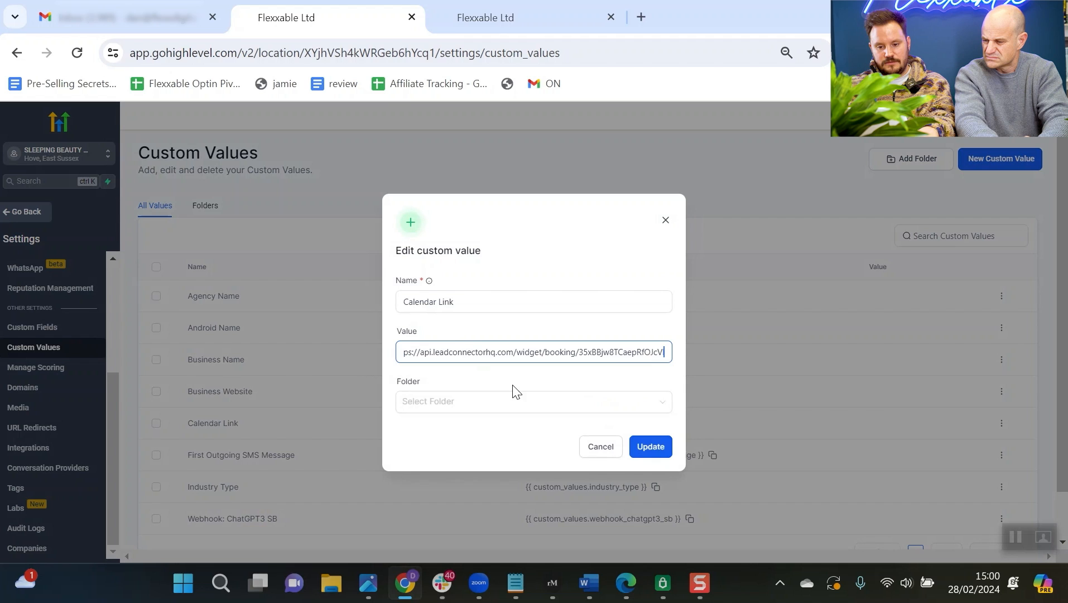
pyautogui.click(657, 445)
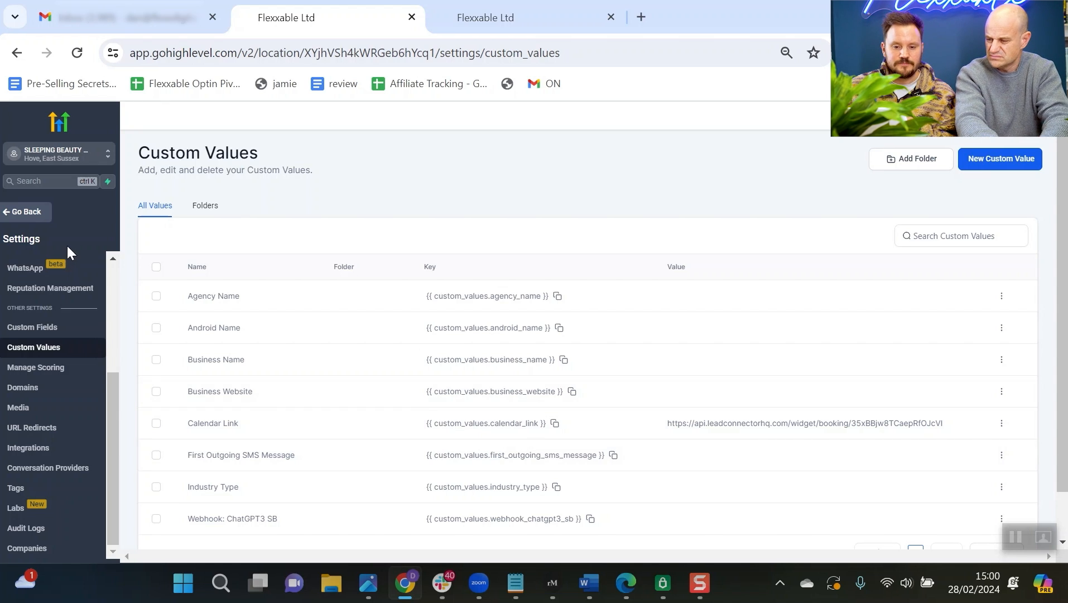
# - Delete every contact in the sub-account's All smart list
pyautogui.click(33, 219)
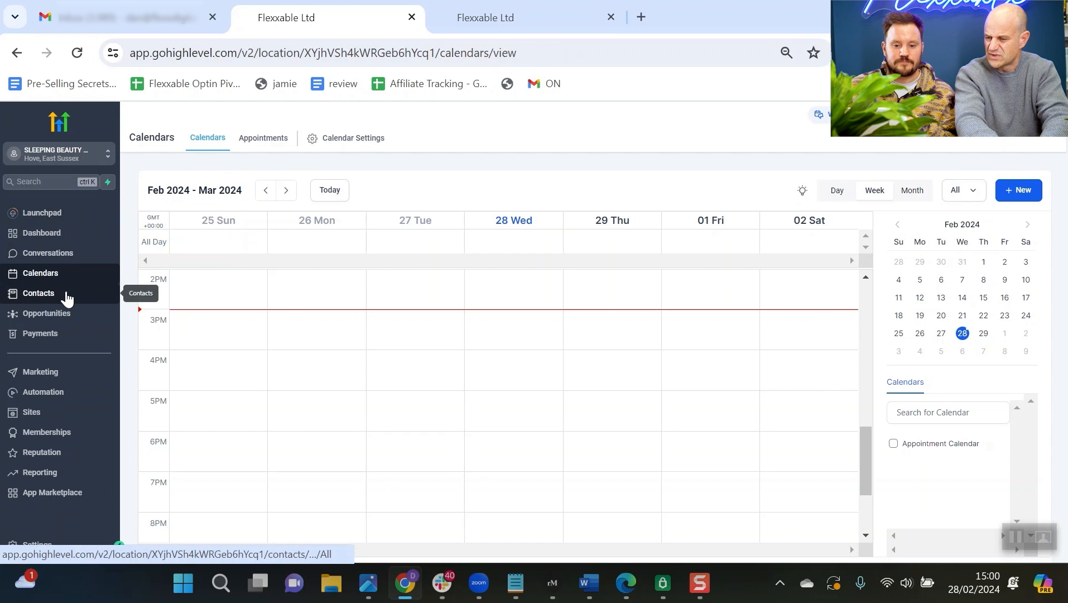
pyautogui.click(33, 300)
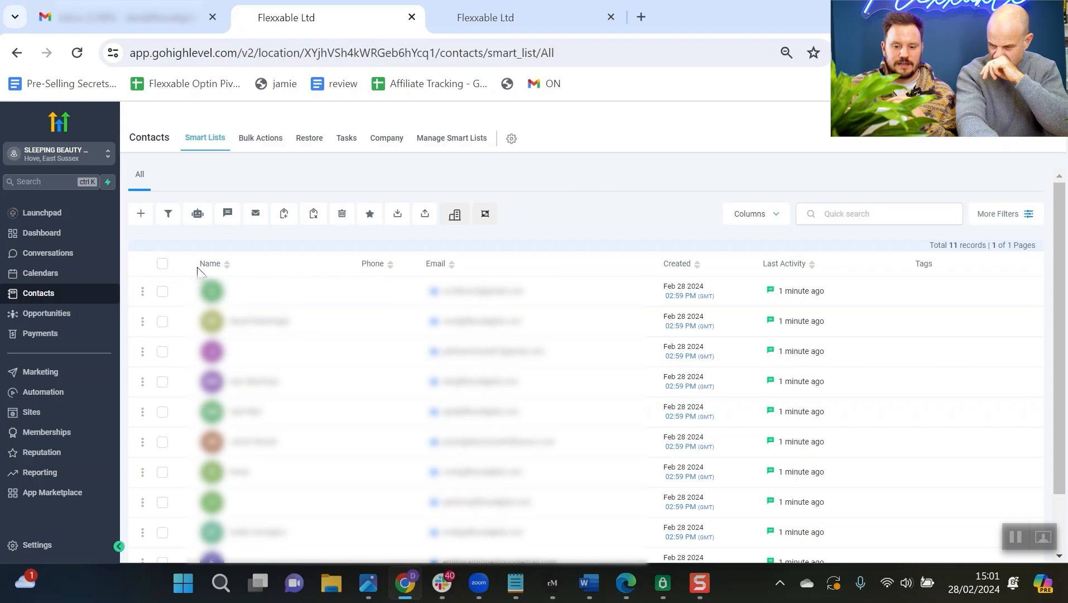
pyautogui.click(162, 264)
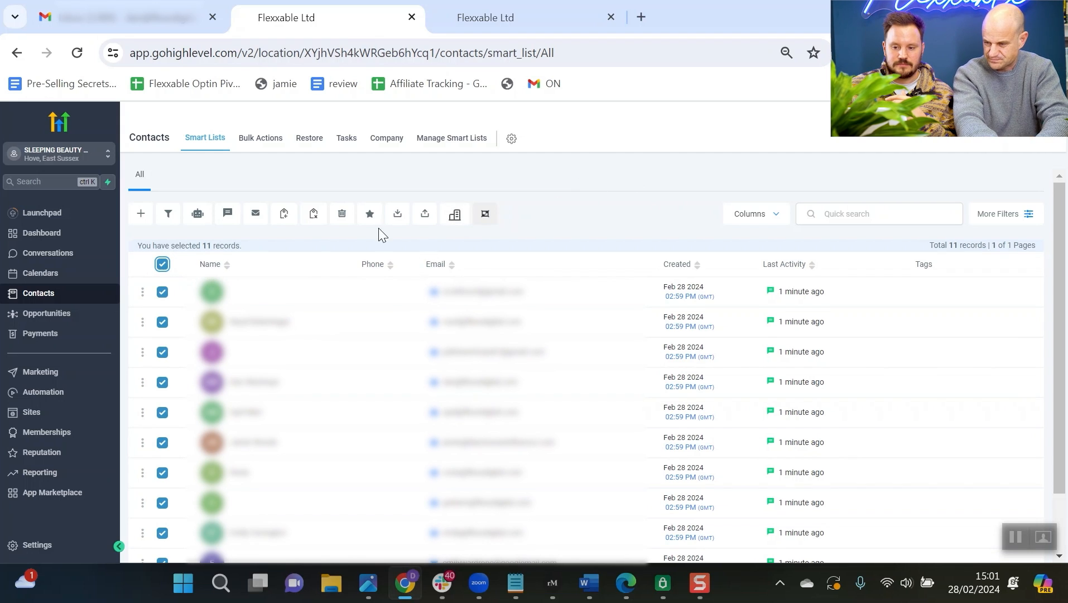
pyautogui.click(343, 218)
pyautogui.click(569, 261)
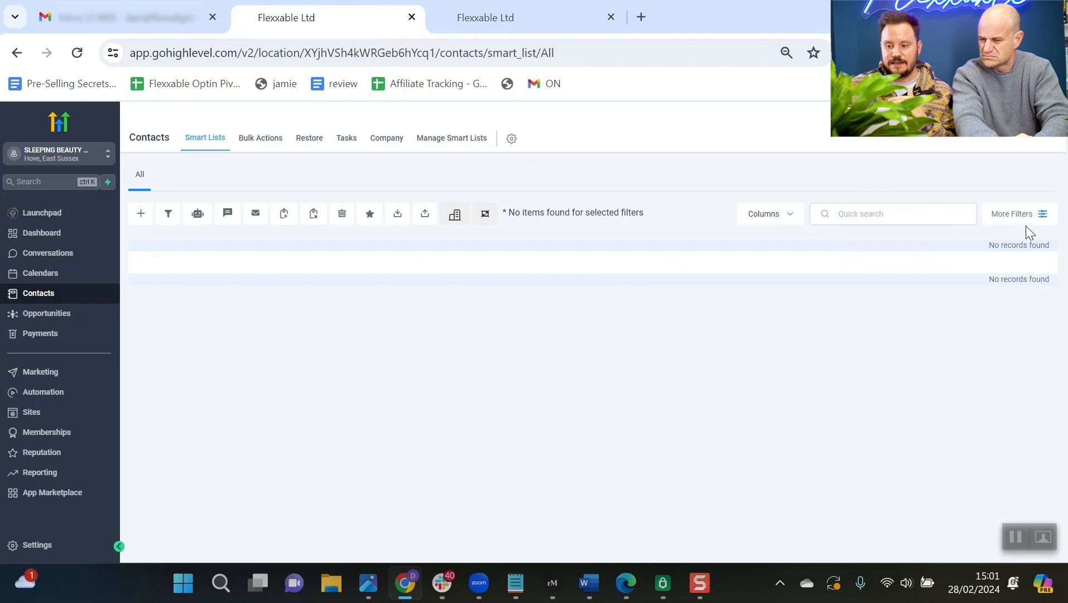
# - Look through the available contact filters, such as Tag and Contact Information, and close them without applying any
pyautogui.click(1035, 212)
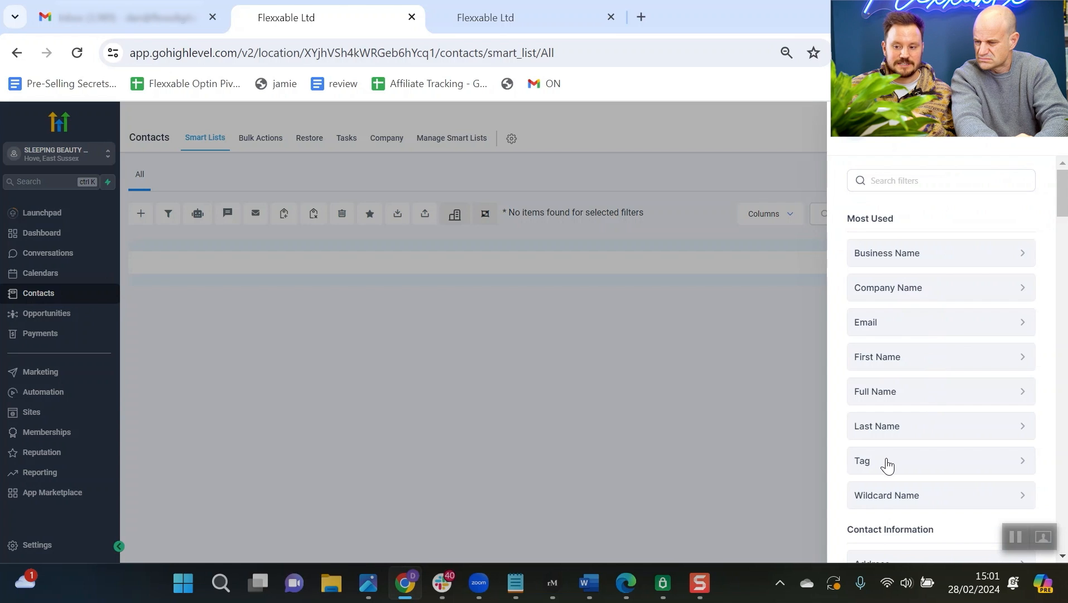
pyautogui.scroll(-1, 893, 462)
pyautogui.scroll(-4, 894, 462)
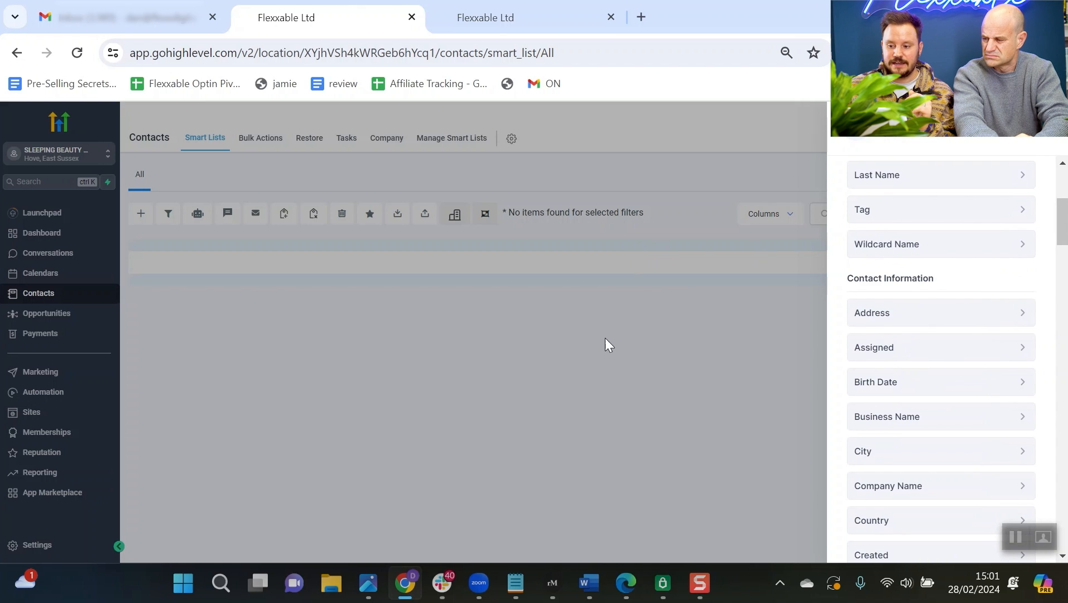
pyautogui.click(802, 142)
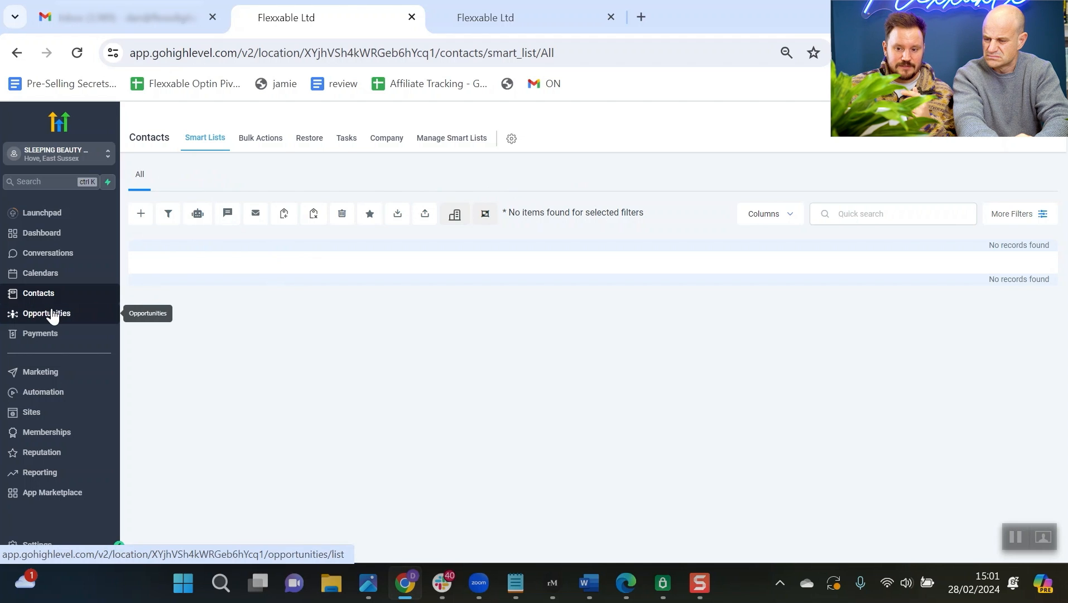
# - Examine the stages of the AI Chat Pipeline in the opportunities area and close its editor without changes
pyautogui.click(51, 316)
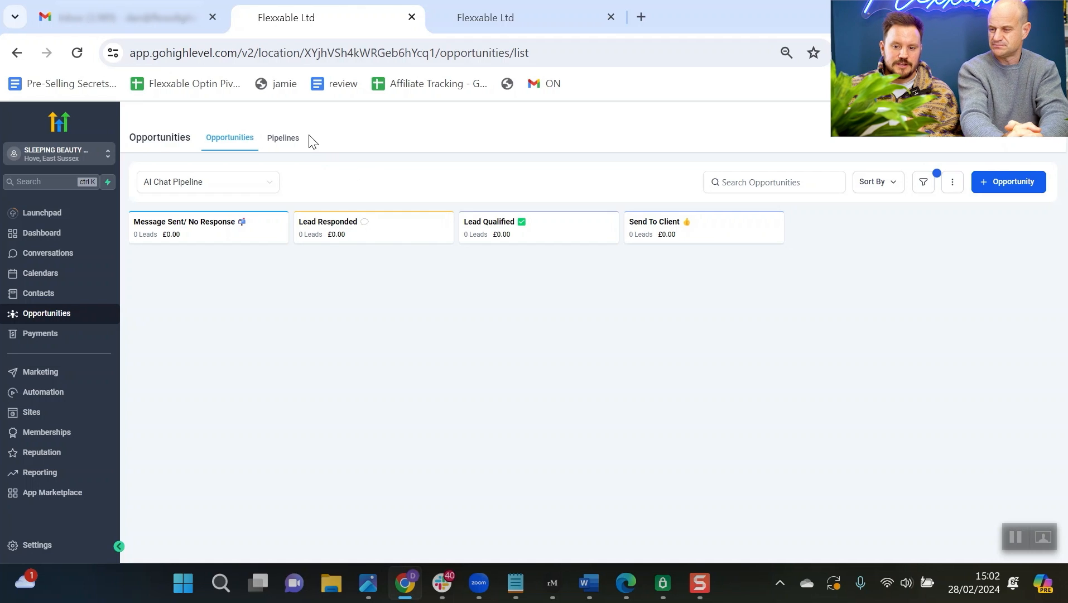
pyautogui.click(297, 142)
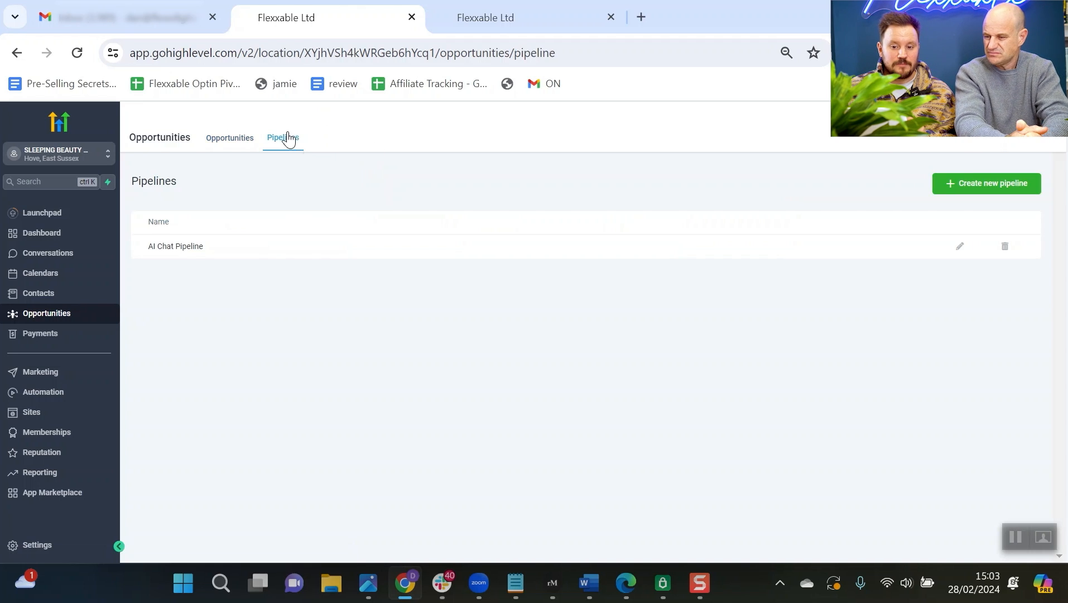
pyautogui.click(960, 246)
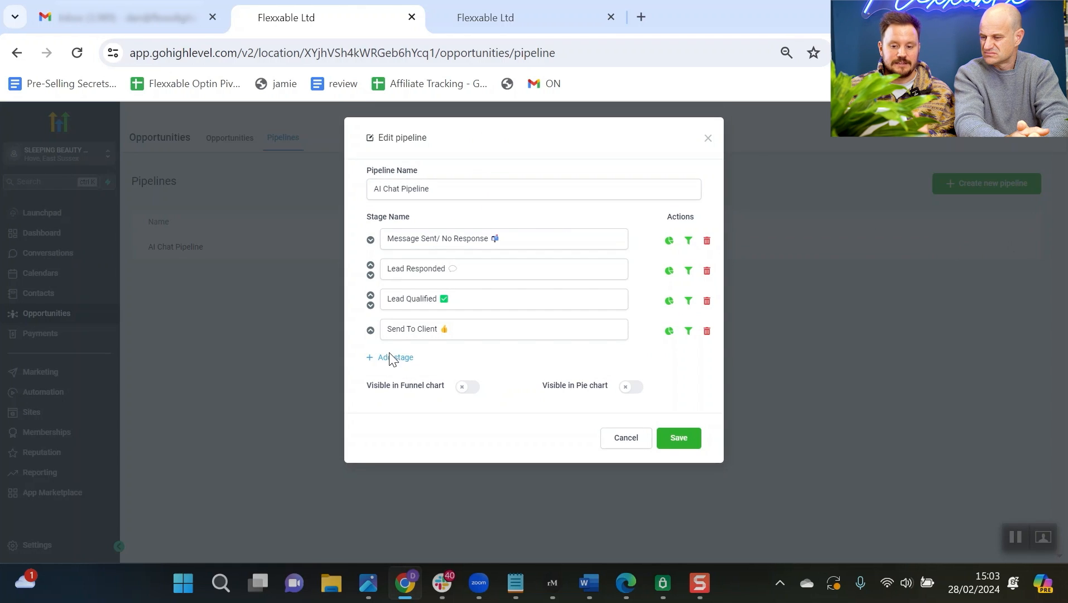
pyautogui.click(709, 139)
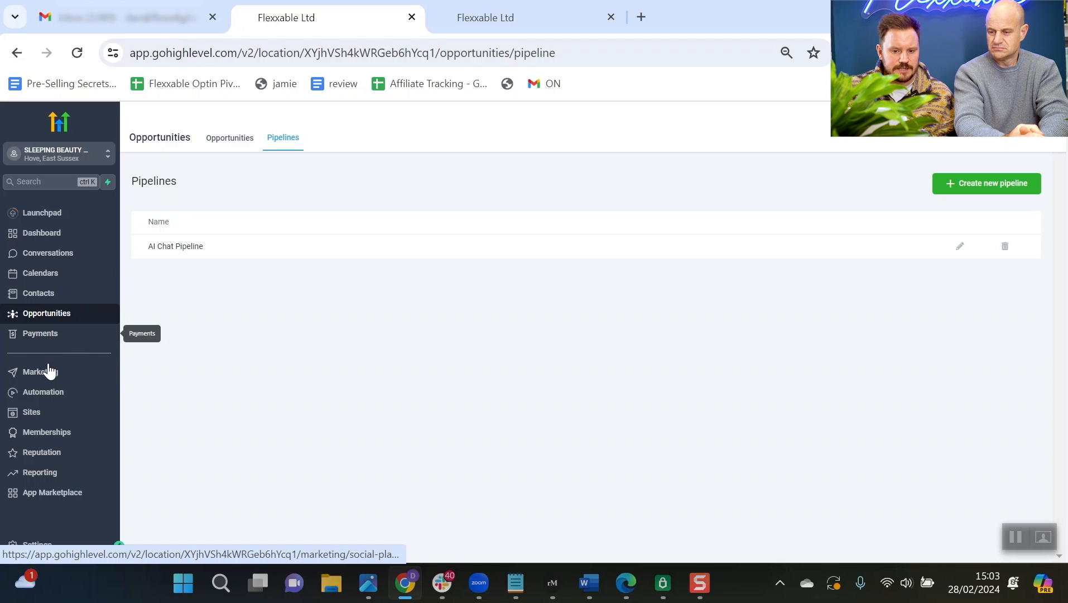
# - View the Marketing section's Social Planner and its email options
pyautogui.click(51, 373)
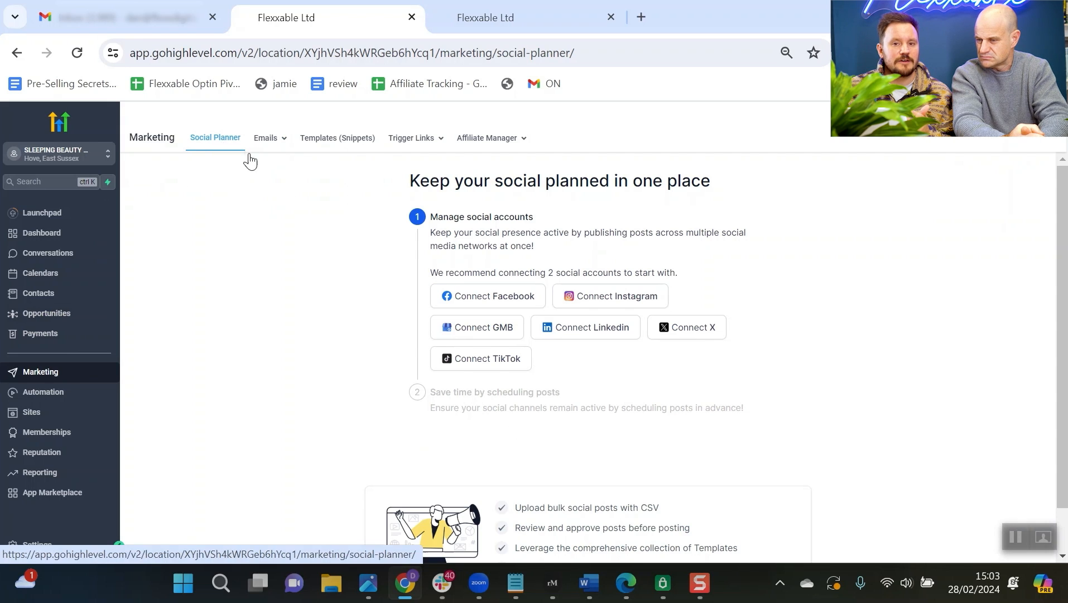
pyautogui.moveTo(277, 148)
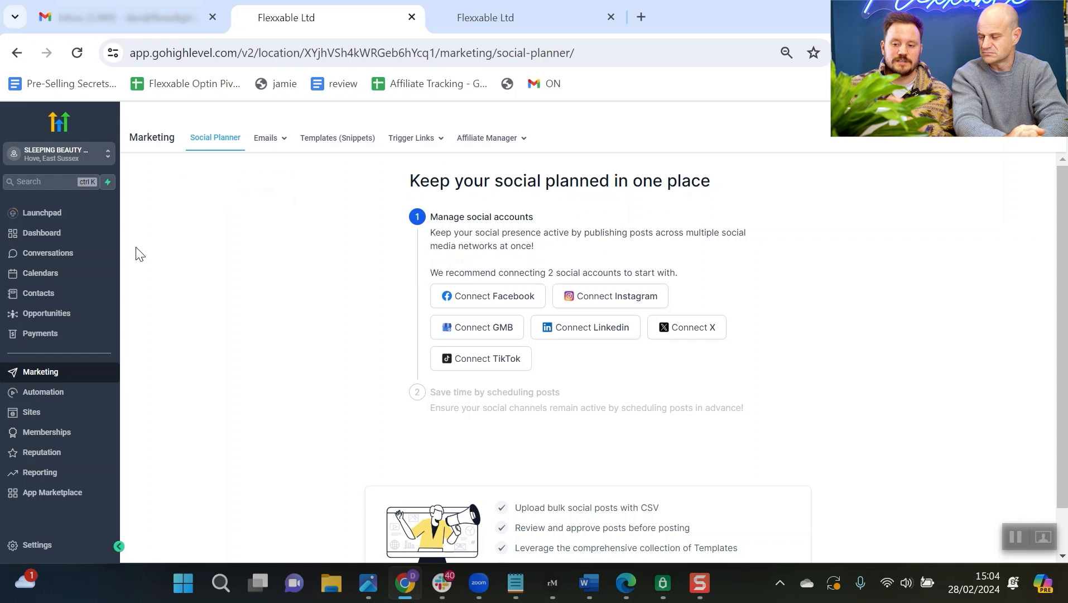
# - Open the GPT Conversation Start workflow from the Sleeping Beauty Android automation folder
pyautogui.click(42, 399)
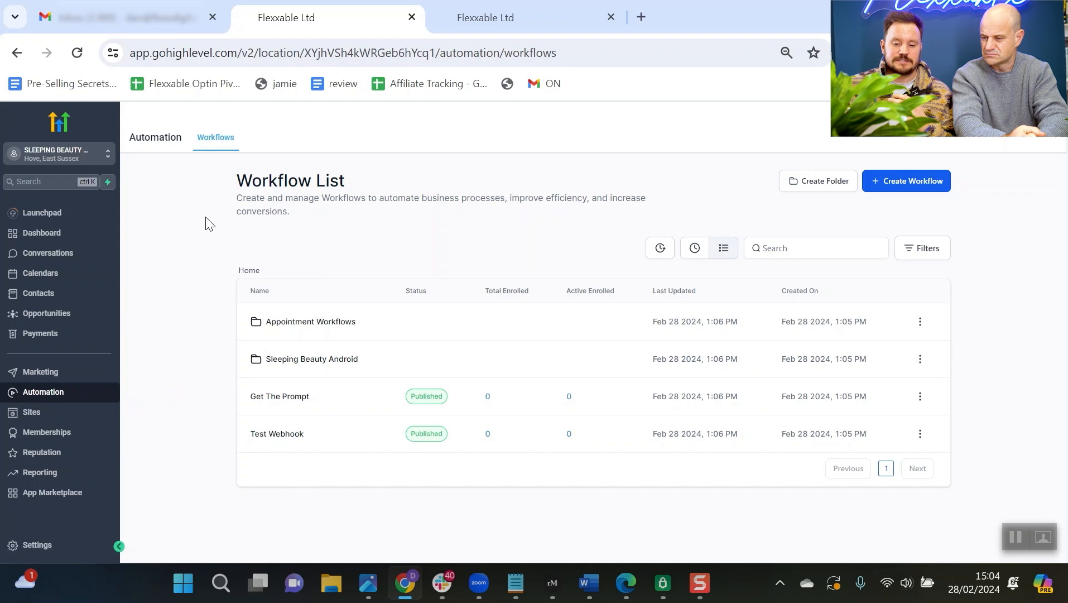
pyautogui.click(324, 366)
pyautogui.scroll(-2, 367, 352)
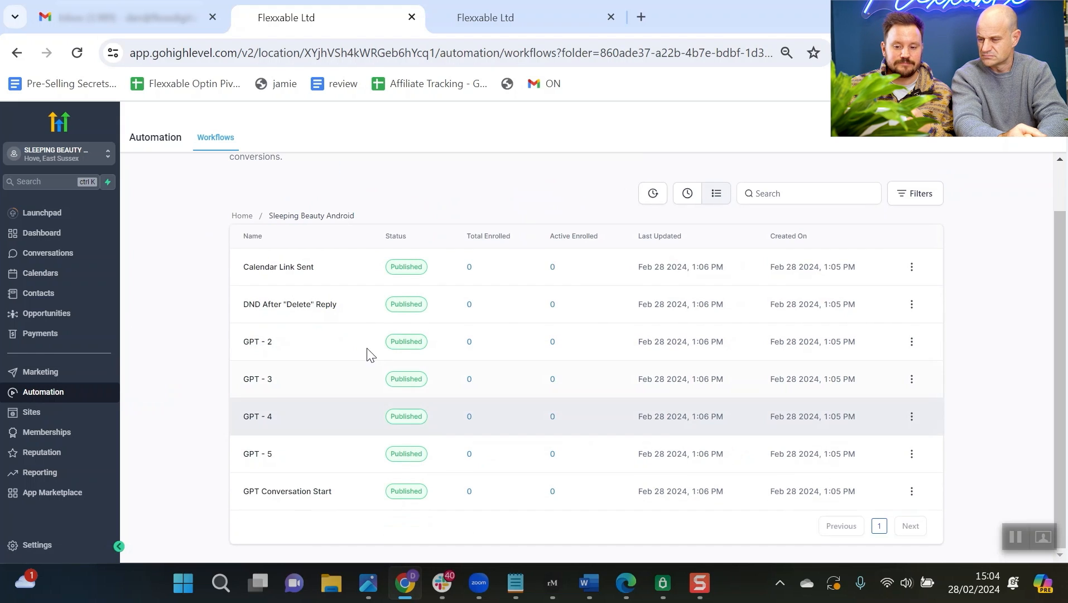
pyautogui.click(291, 493)
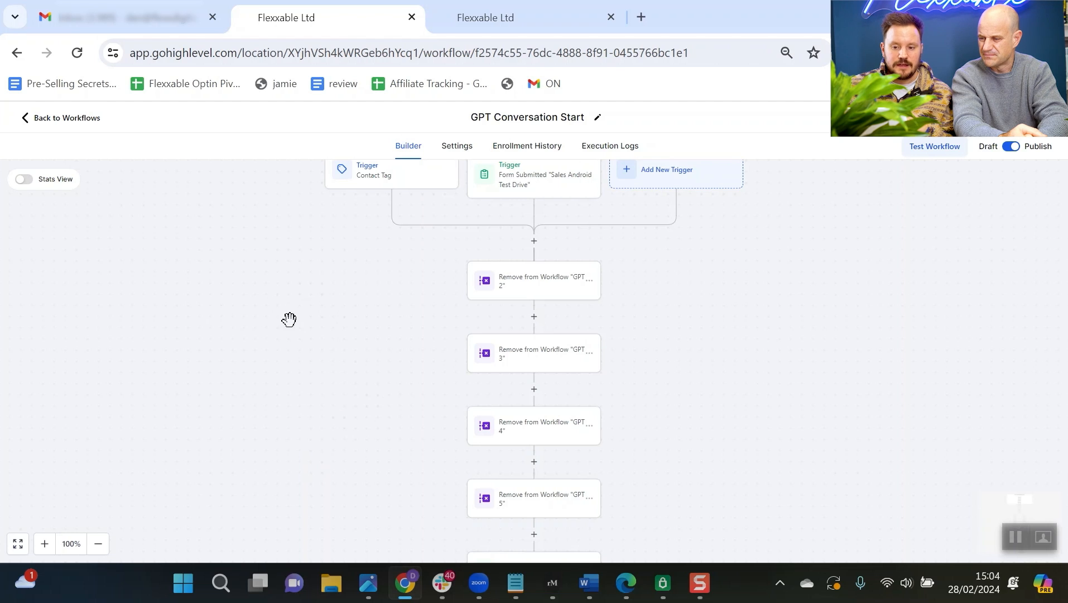
# - Examine the workflow's triggers, its Remove from Workflow actions and the First Double Tap message in the builder
pyautogui.scroll(-1, 487, 316)
pyautogui.scroll(-1, 678, 276)
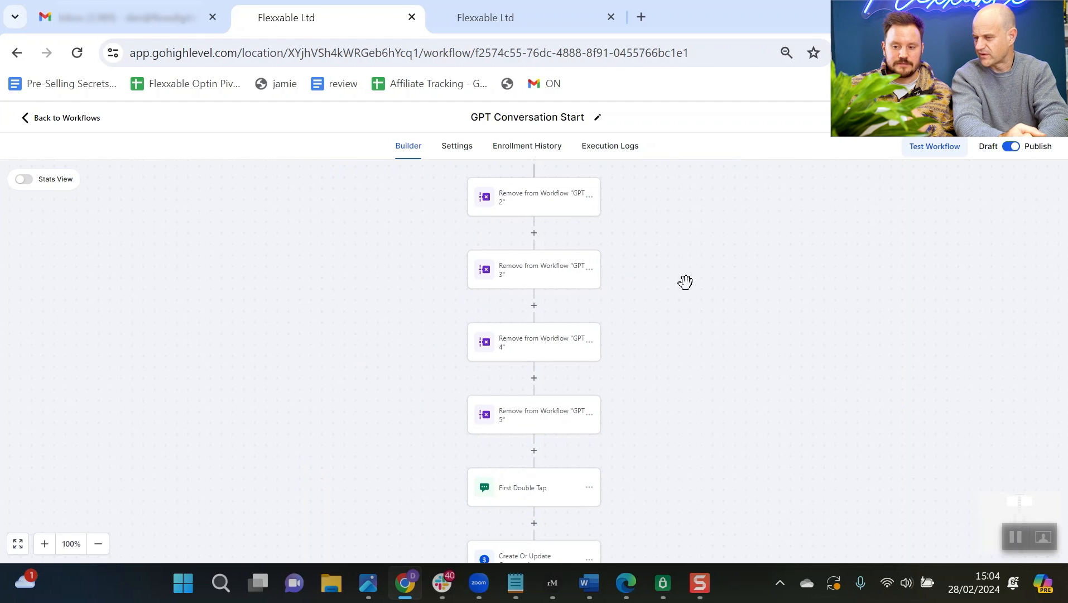
pyautogui.scroll(2, 684, 282)
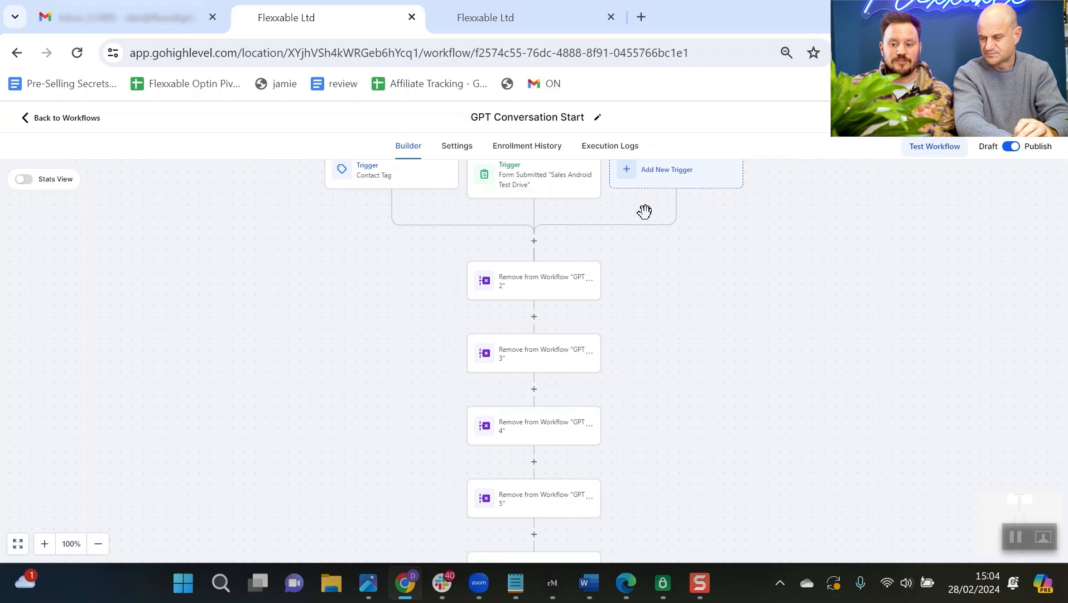
pyautogui.scroll(-3, 580, 268)
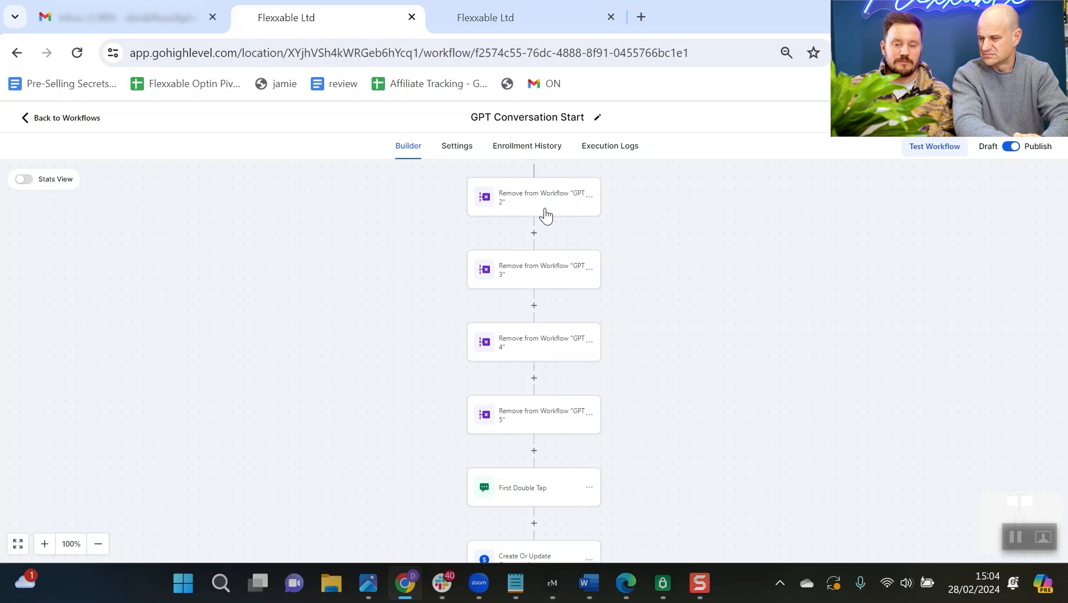
# - Review the First Double Tap message and the Create Or Update Opportunity action that follows it, closing each without changes
pyautogui.scroll(-3, 545, 215)
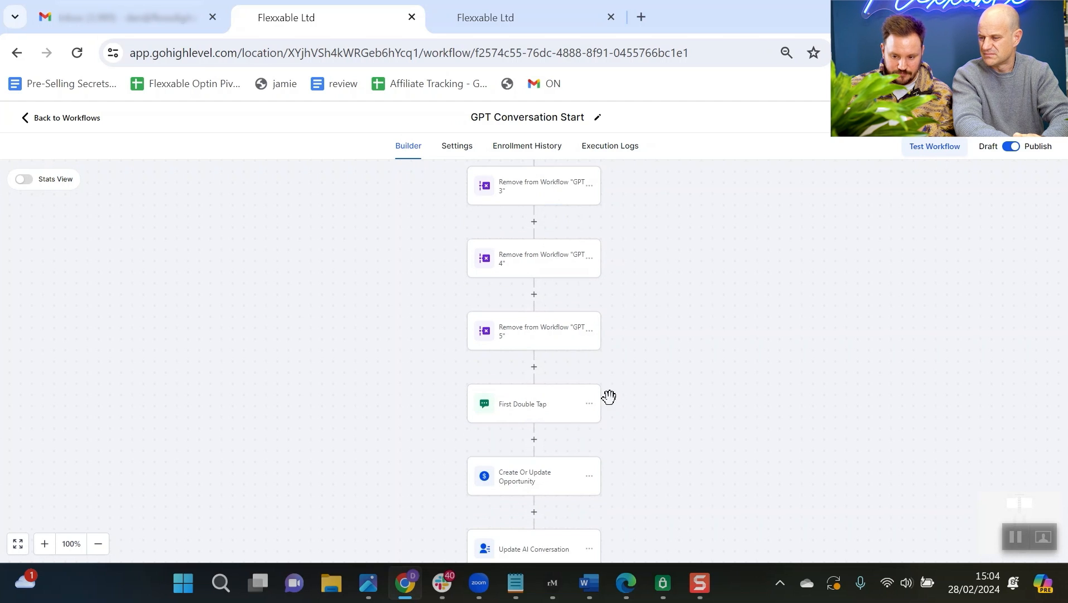
pyautogui.click(535, 413)
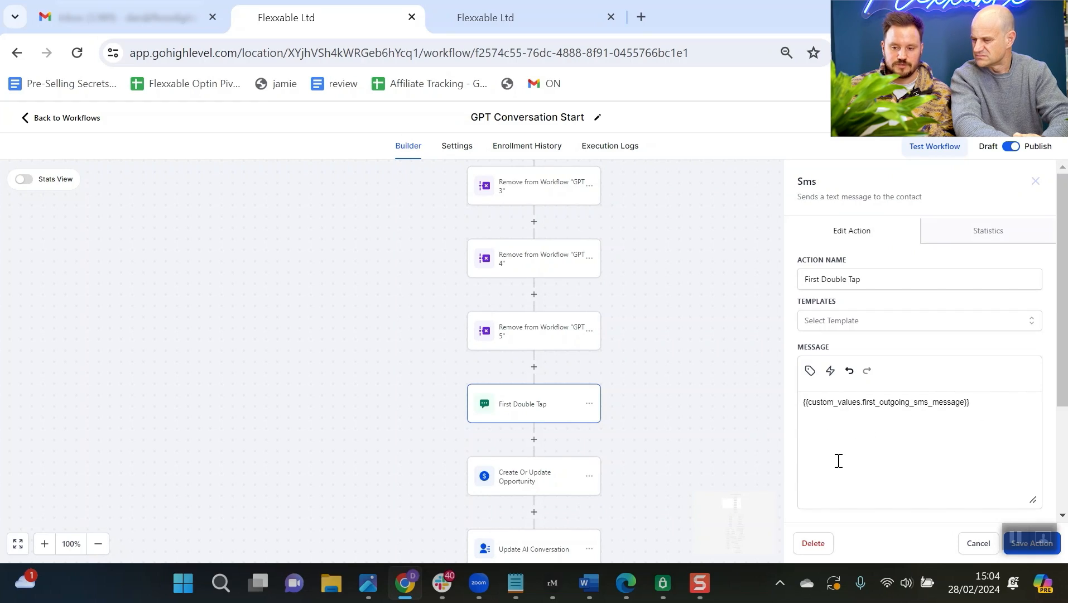
pyautogui.click(972, 546)
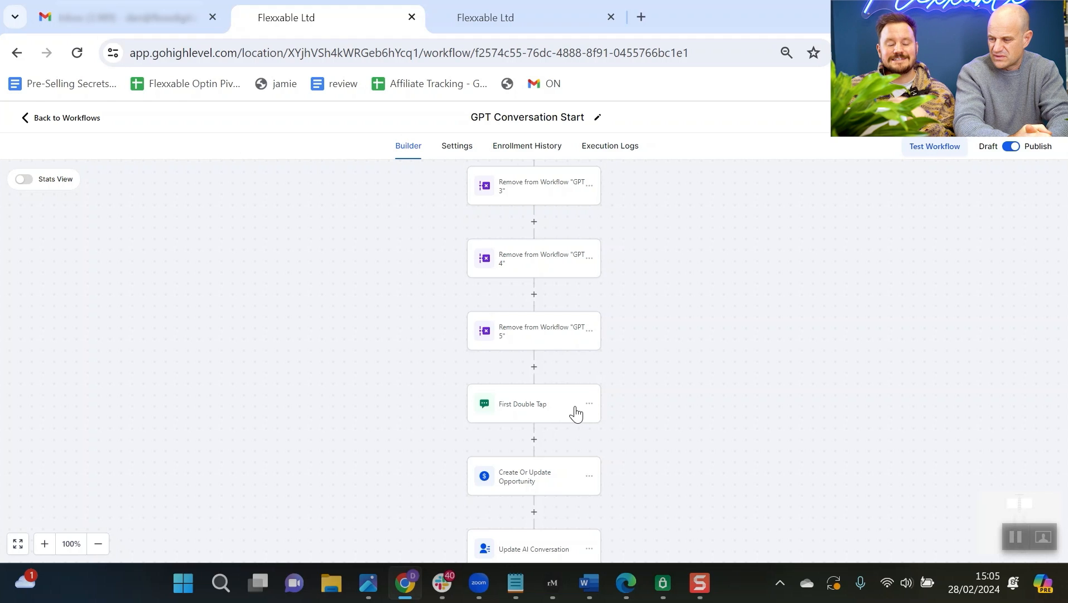
pyautogui.scroll(-3, 571, 408)
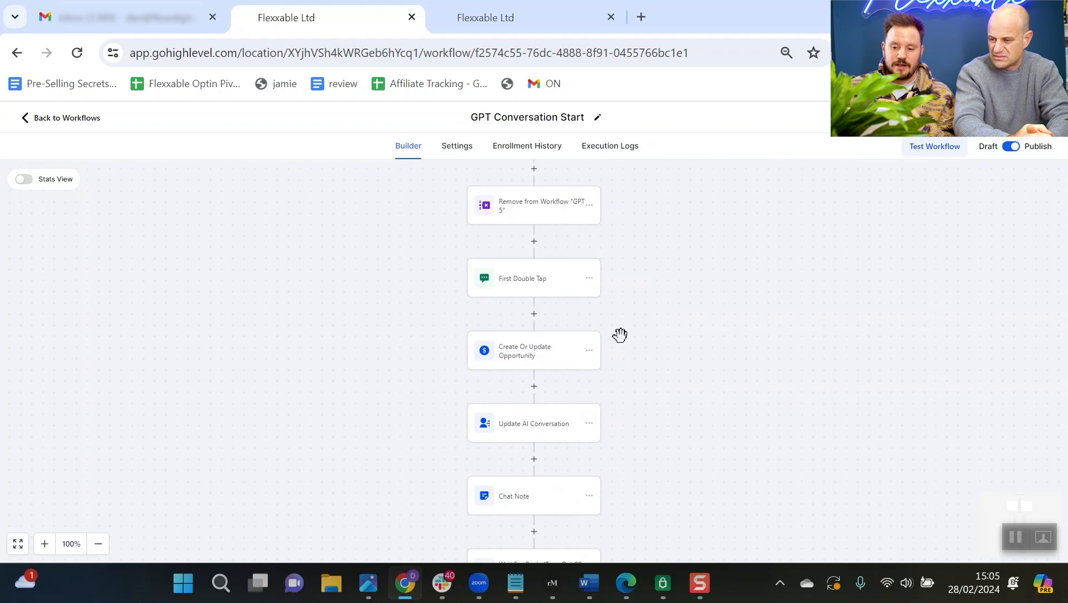
pyautogui.click(531, 361)
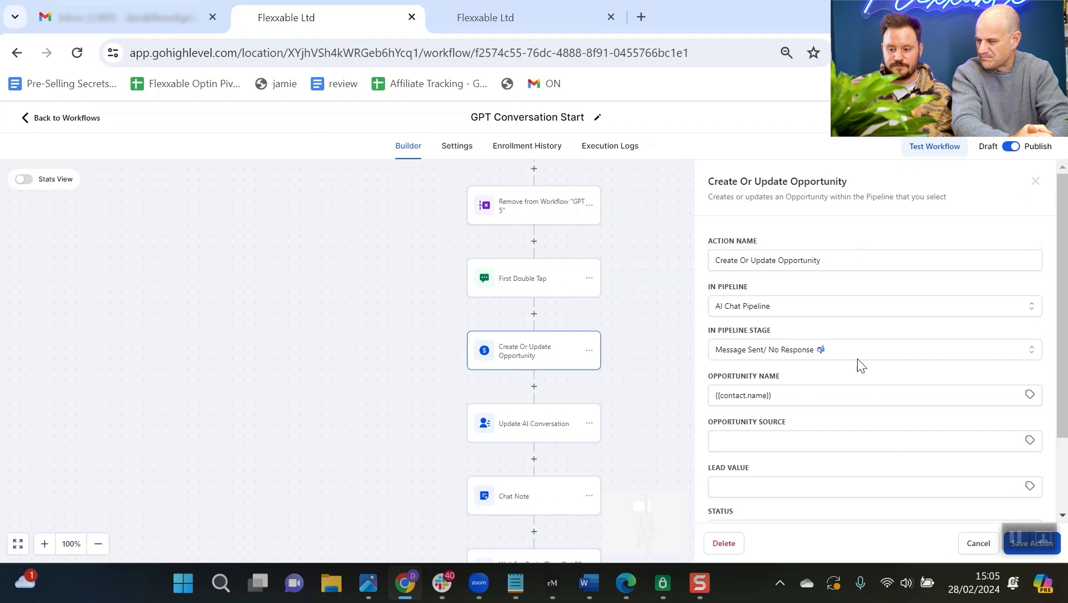
pyautogui.click(965, 545)
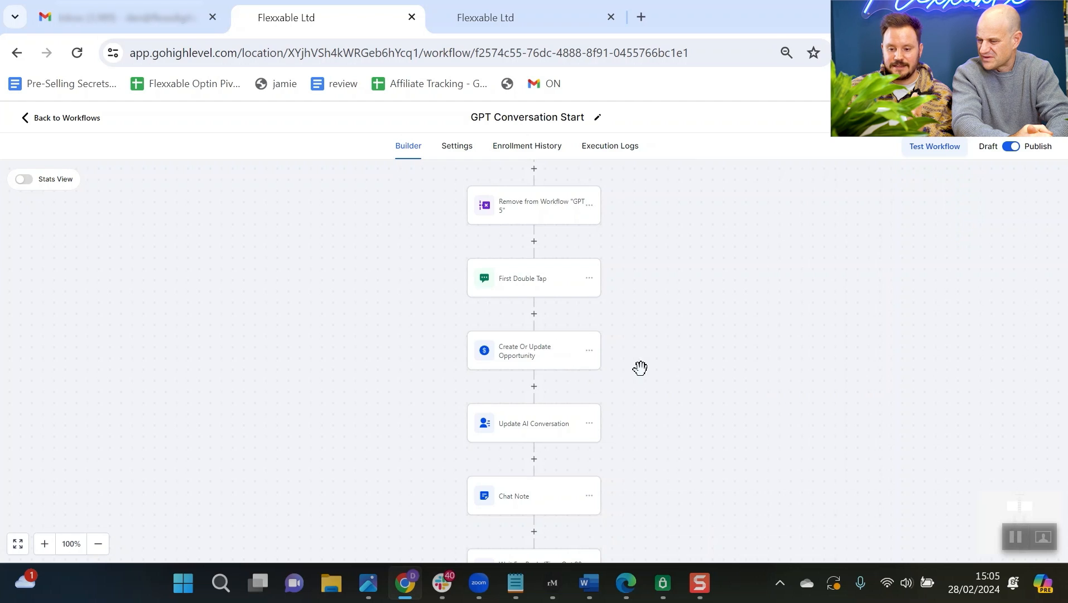
# - Inspect the Update AI Conversation and Chat Note actions ahead of the wait for reply, leaving both unchanged
pyautogui.scroll(-2, 640, 367)
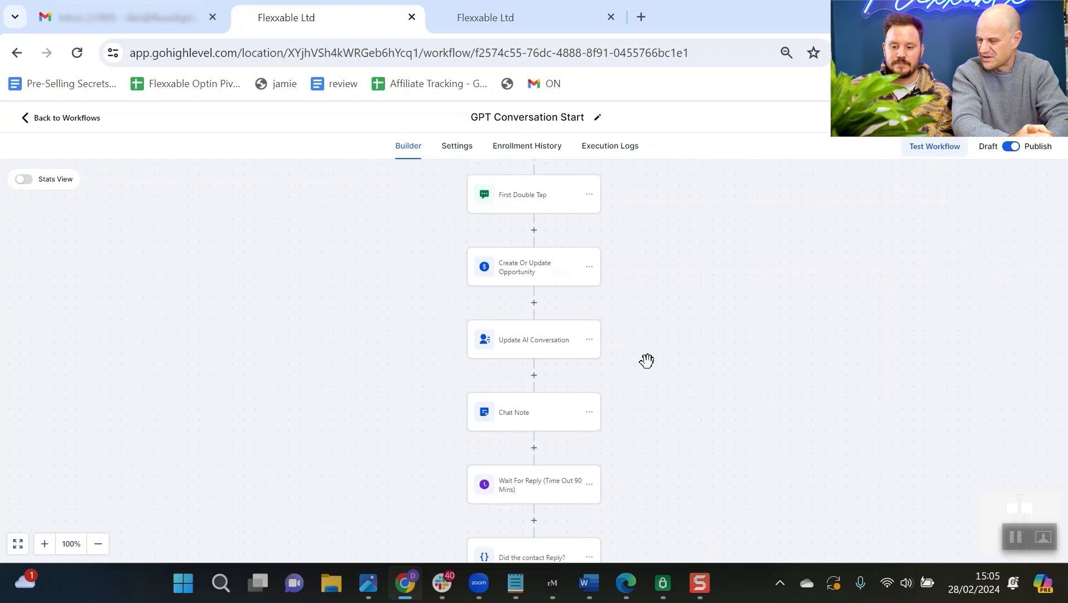
pyautogui.click(543, 352)
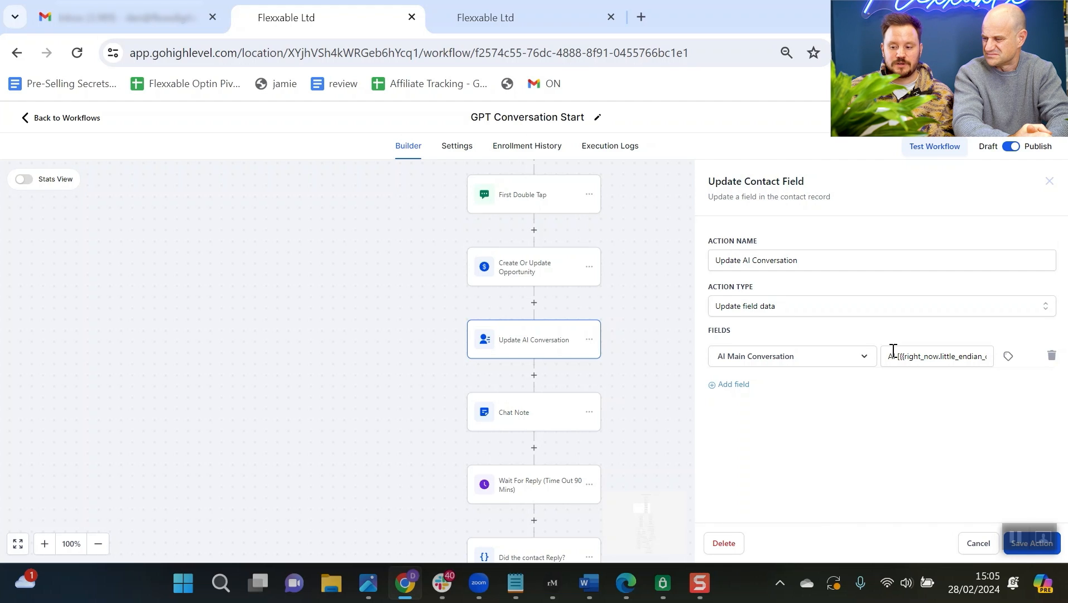
pyautogui.click(973, 543)
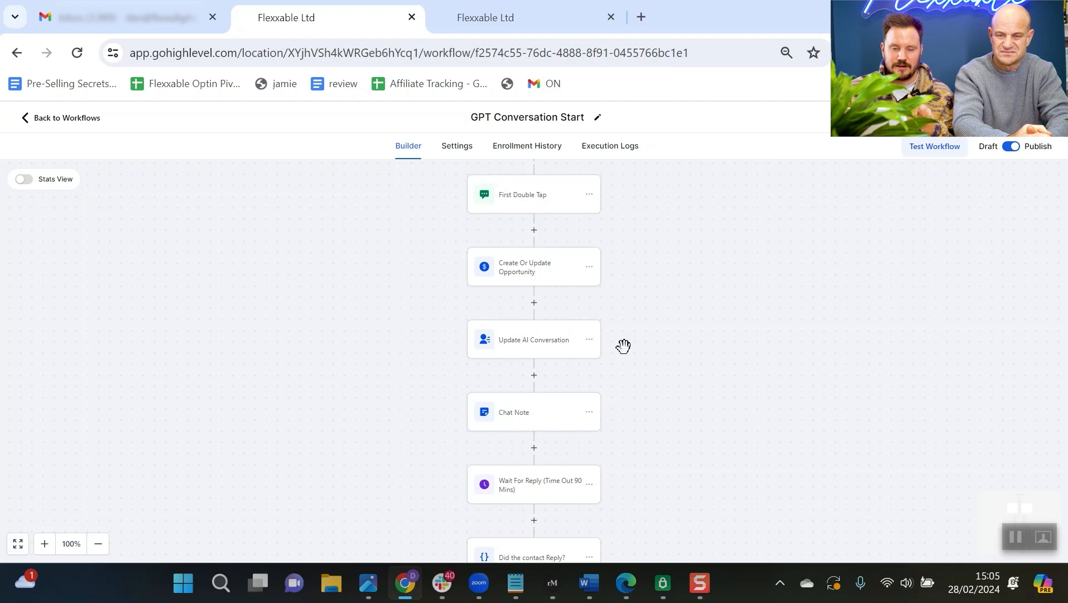
pyautogui.scroll(-2, 529, 419)
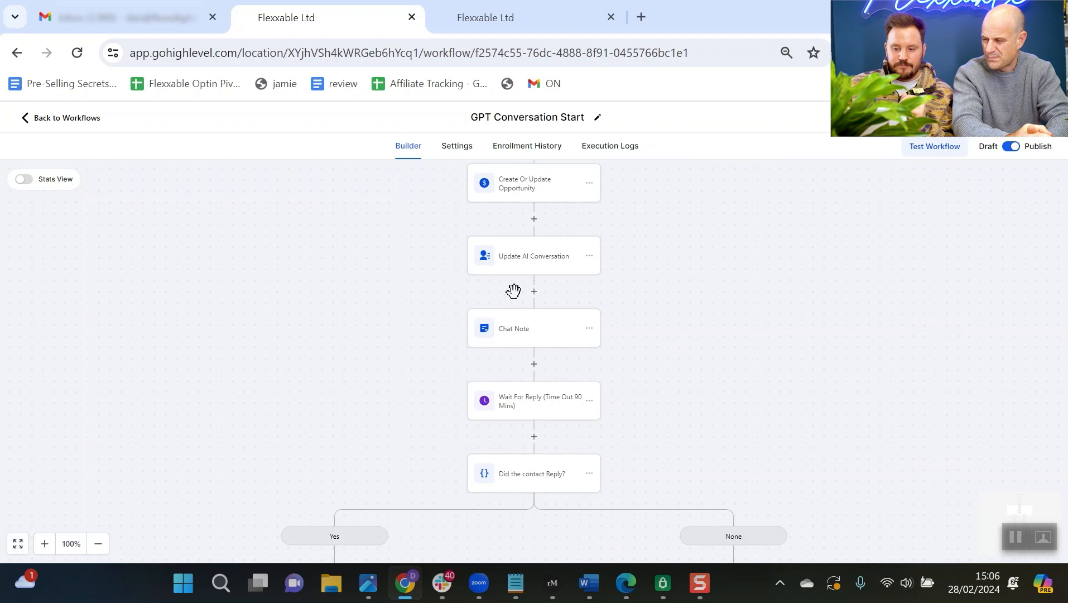
pyautogui.click(545, 338)
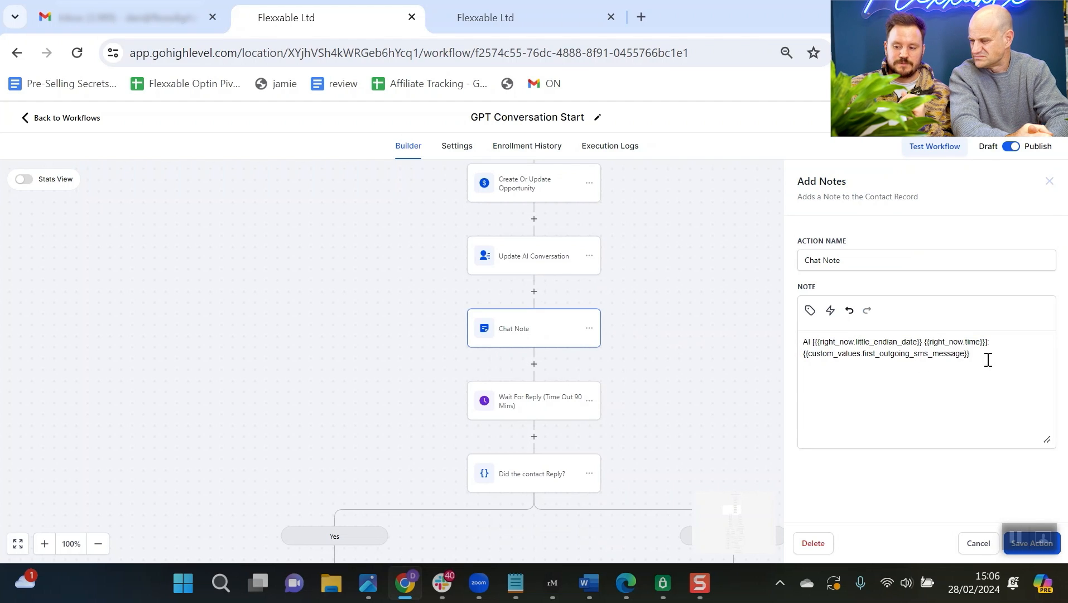
pyautogui.click(973, 553)
# - Examine Bump Message 1 and its Update AI Conversation action in the None branch of the first contact reply check
pyautogui.scroll(-2, 493, 331)
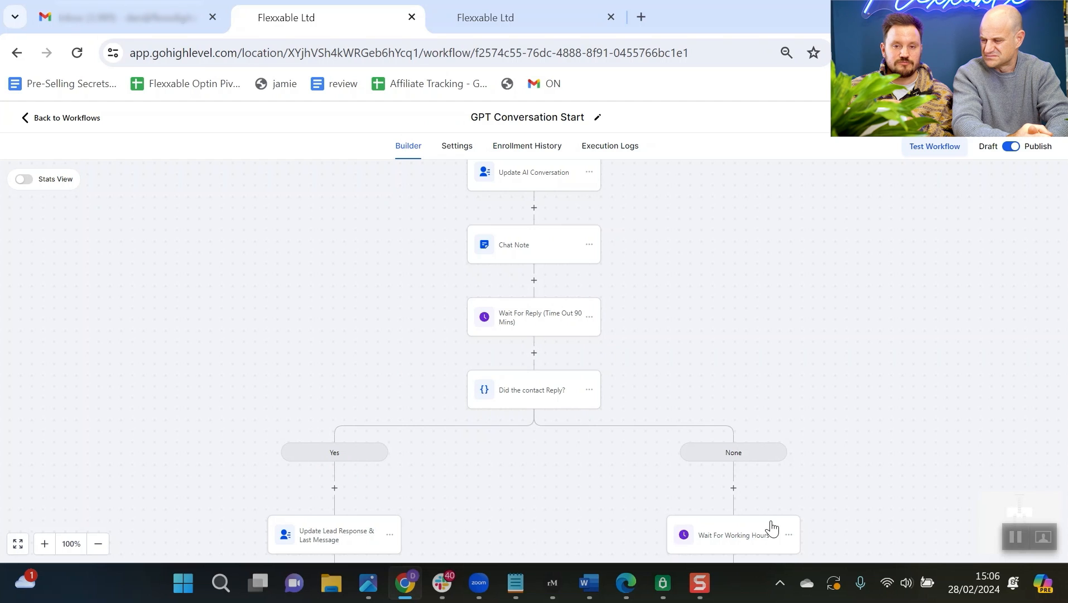
pyautogui.scroll(-3, 787, 468)
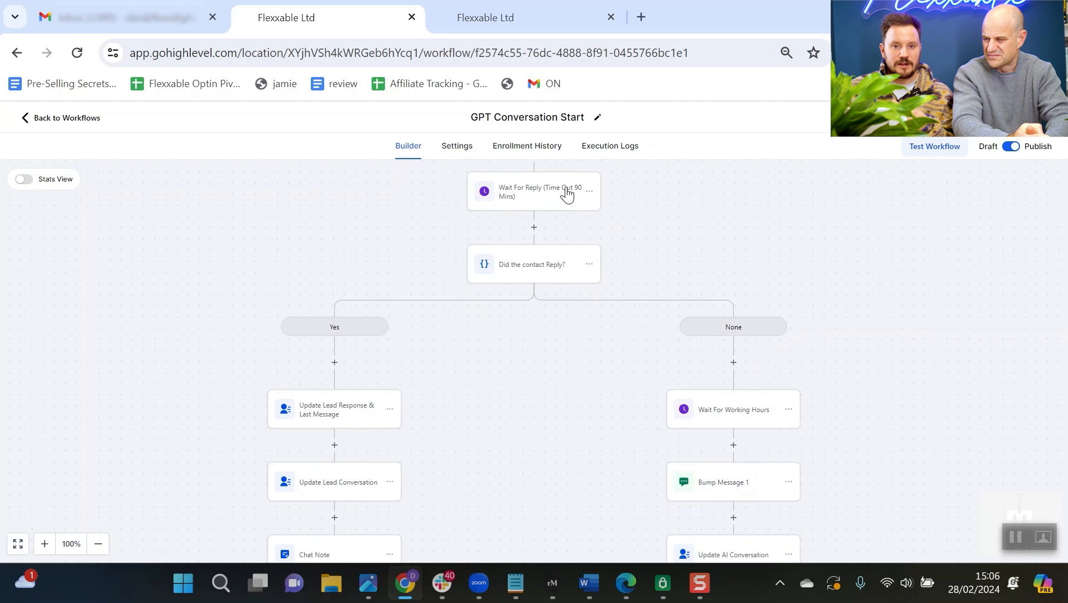
pyautogui.scroll(-3, 696, 322)
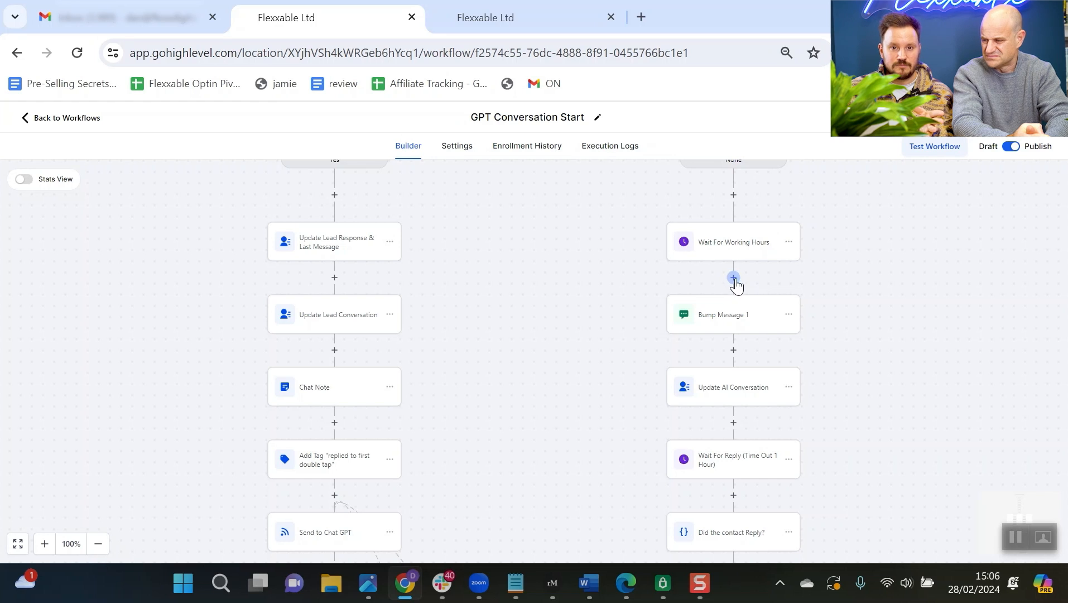
pyautogui.click(757, 313)
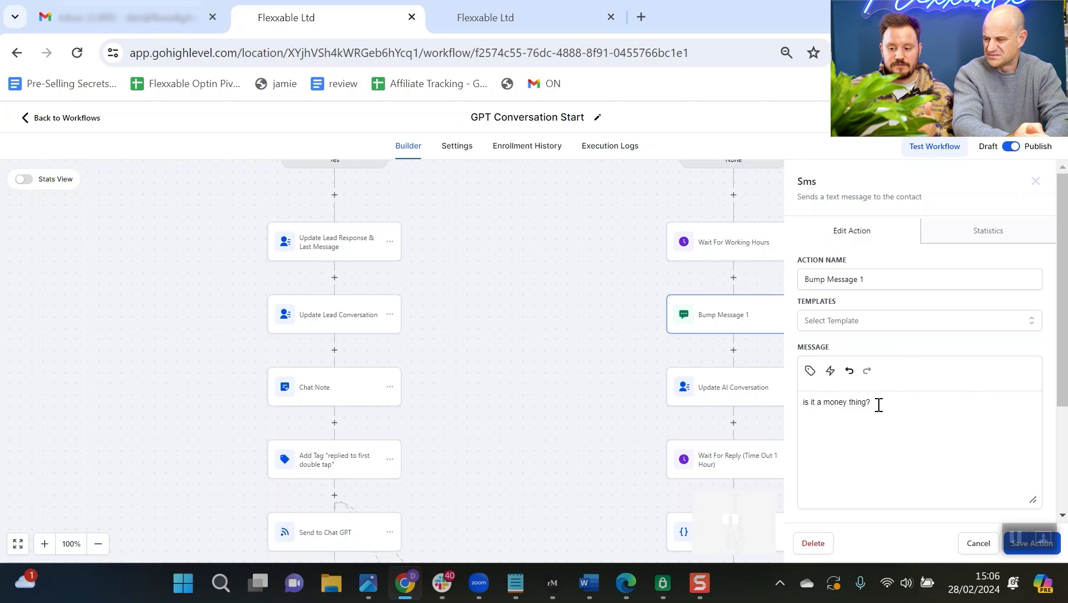
pyautogui.click(970, 550)
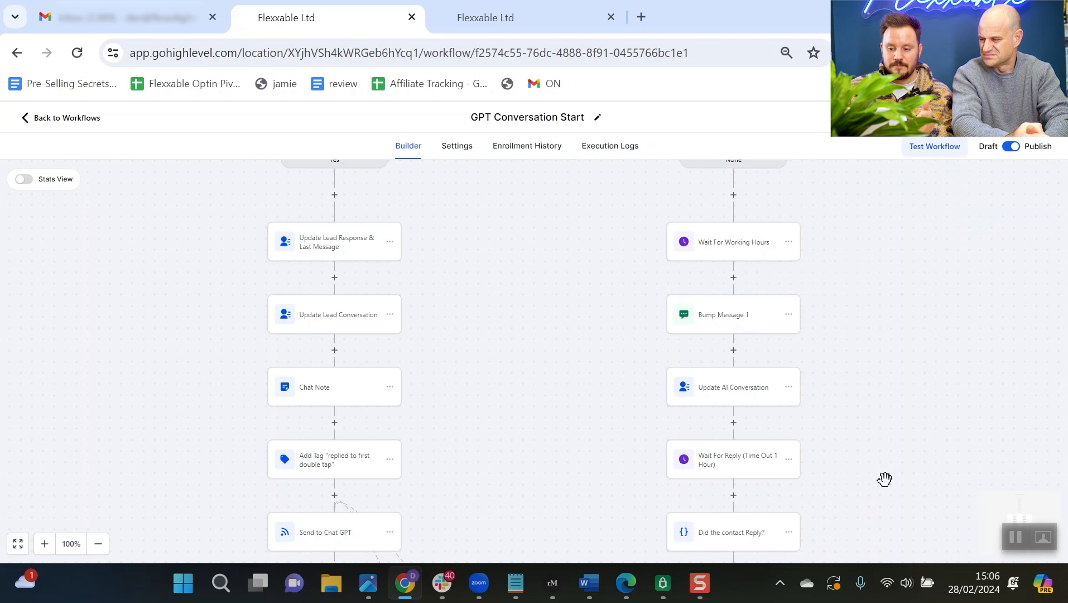
pyautogui.click(732, 397)
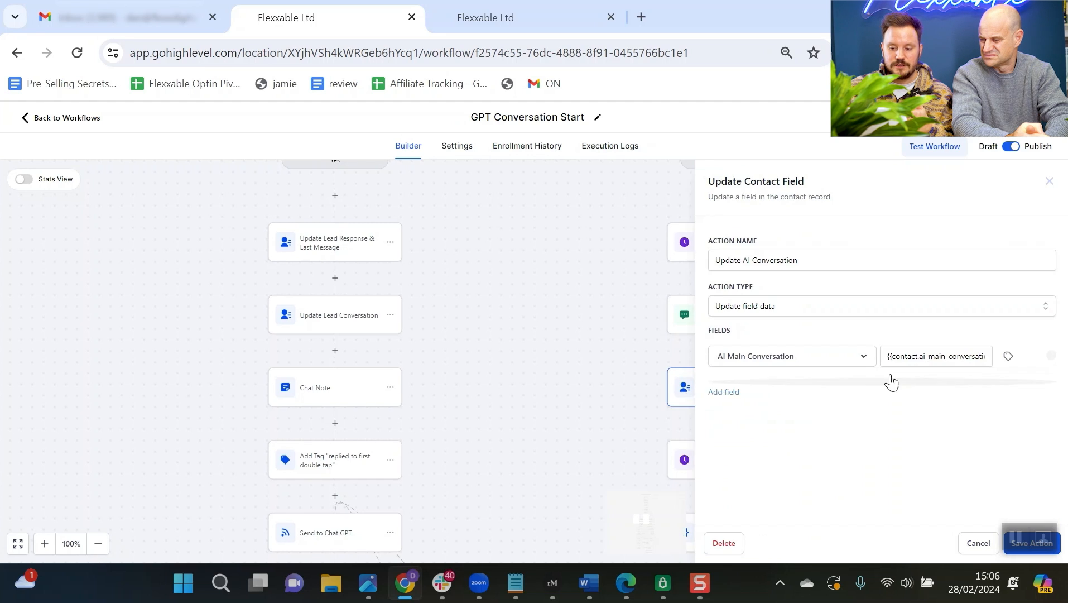
pyautogui.click(971, 542)
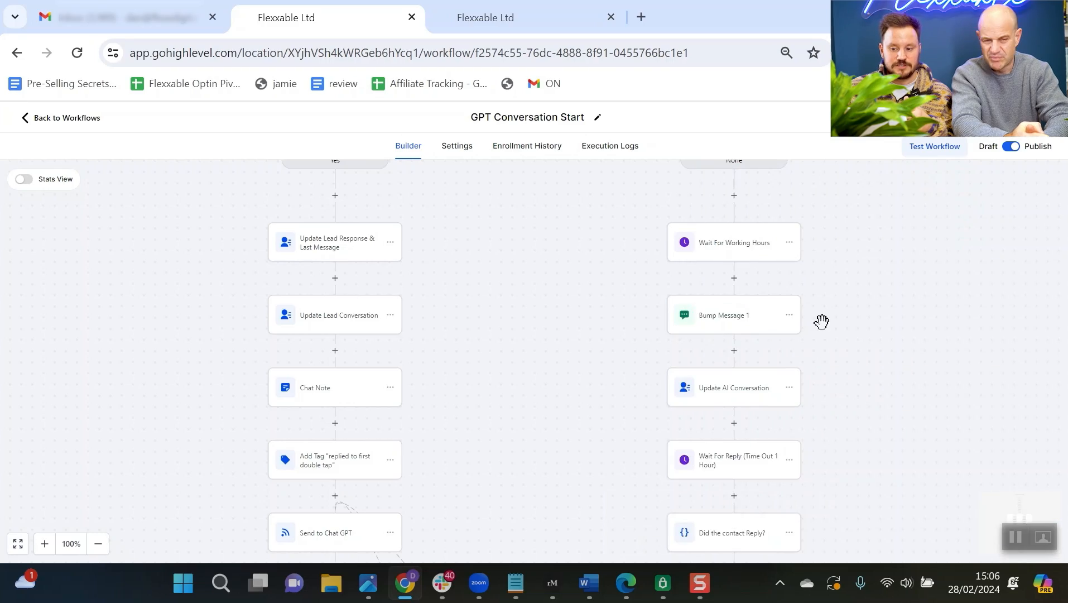
# - Trace the no-reply path through Bump Message 2, its 10-day wait and the No Response tag, and return to the first reply branches
pyautogui.scroll(-3, 842, 314)
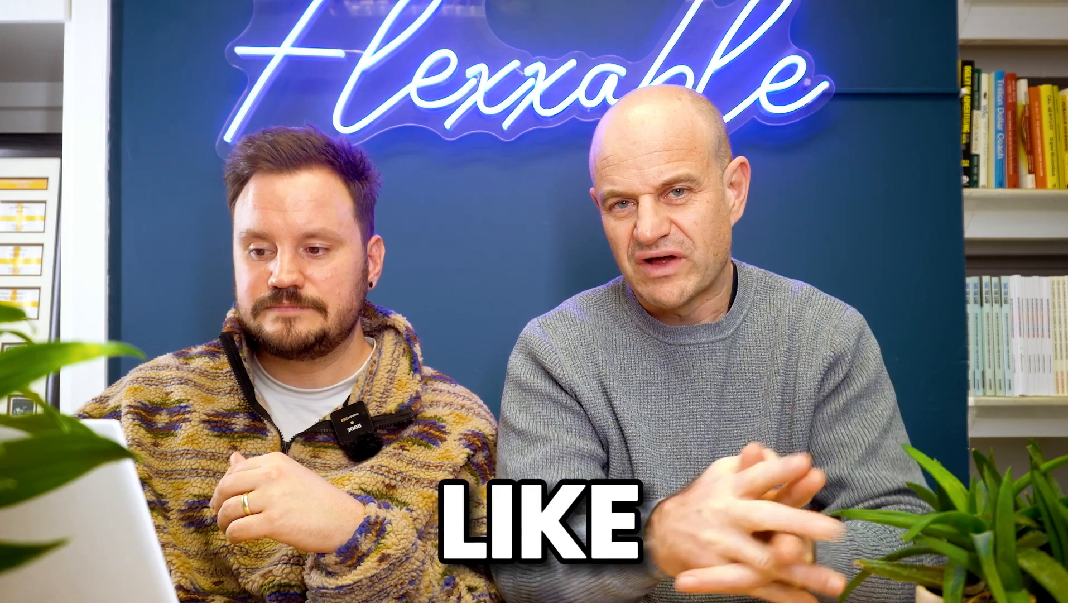
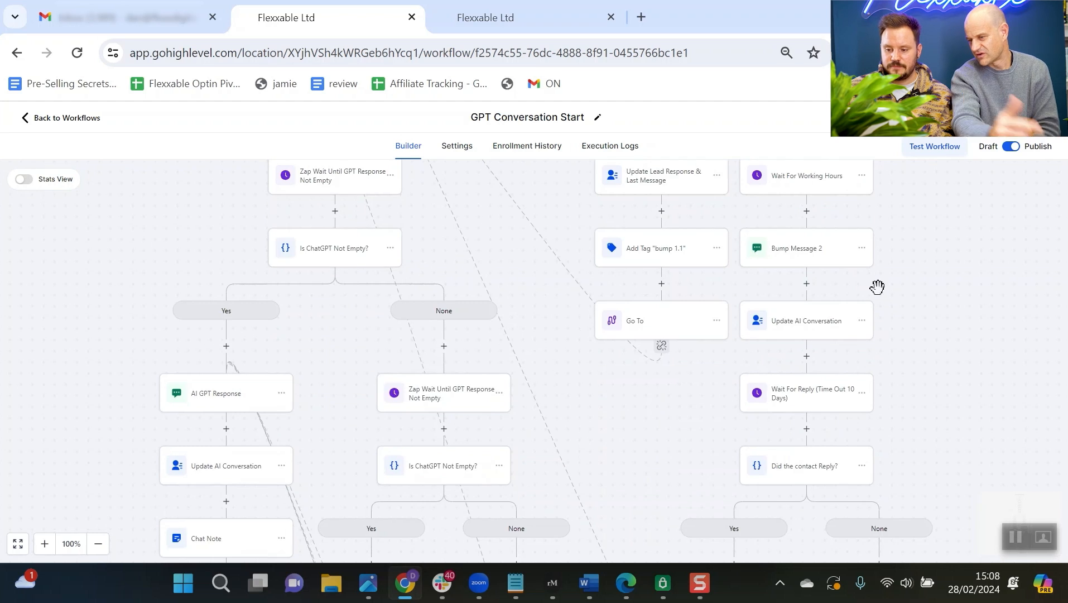
pyautogui.scroll(-1, 842, 268)
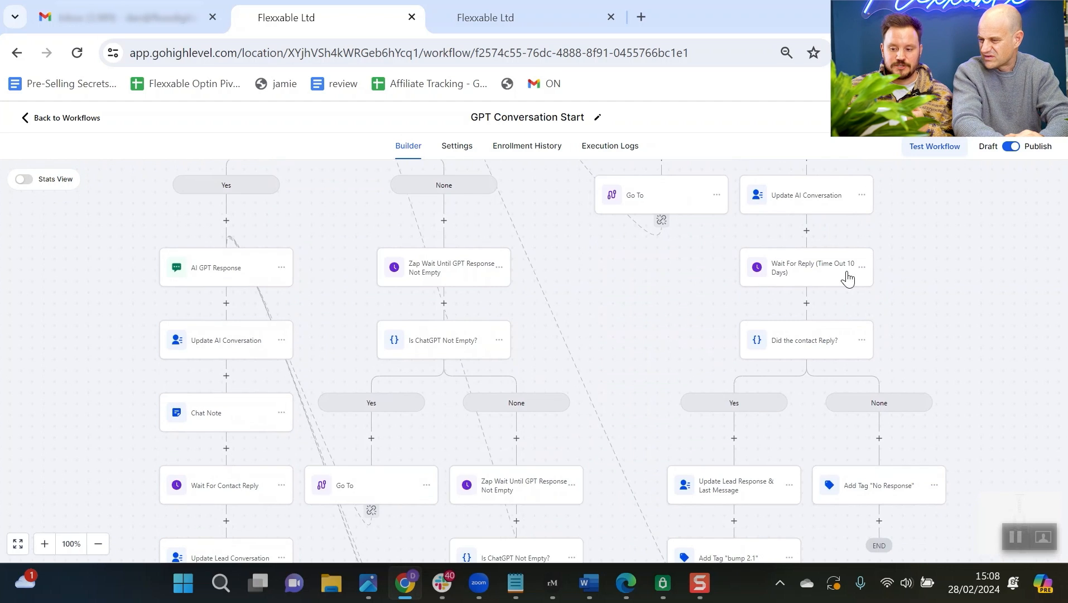
pyautogui.scroll(-4, 876, 263)
pyautogui.scroll(-1, 770, 434)
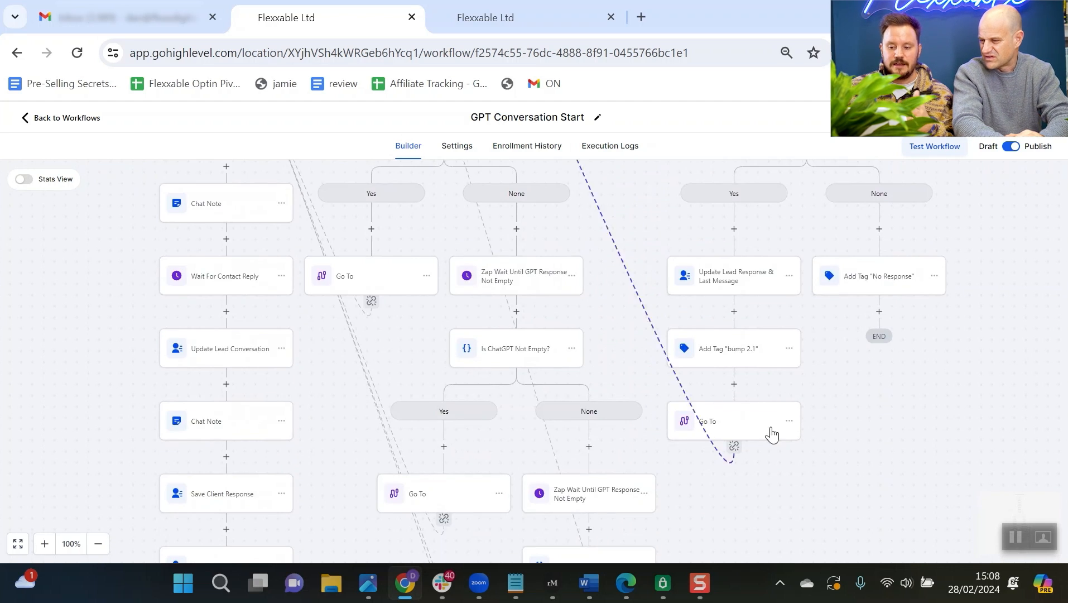
pyautogui.scroll(4, 777, 400)
pyautogui.scroll(-2, 767, 357)
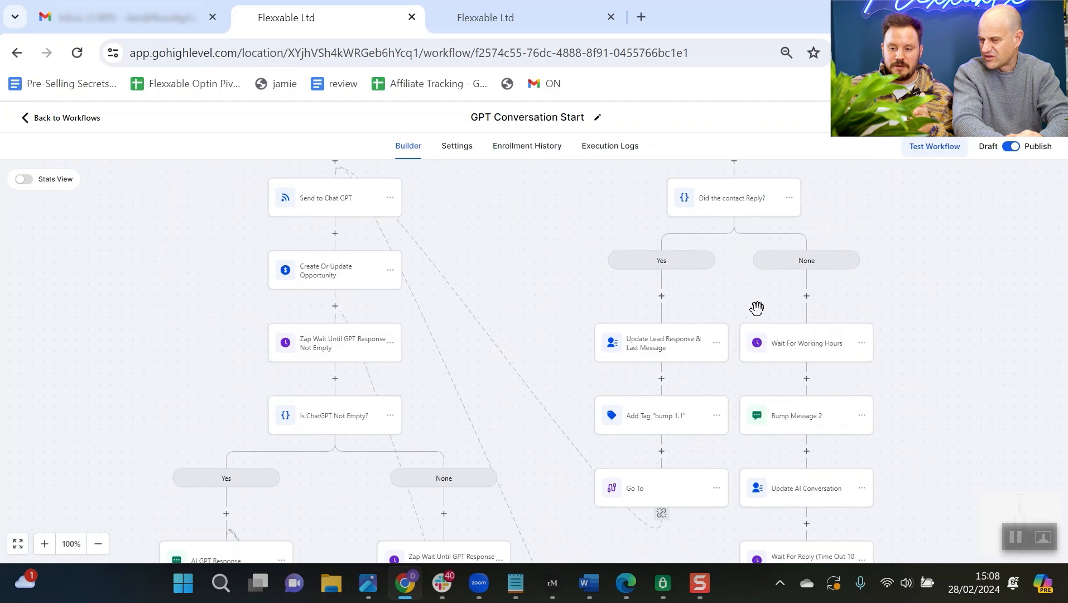
pyautogui.scroll(7, 756, 308)
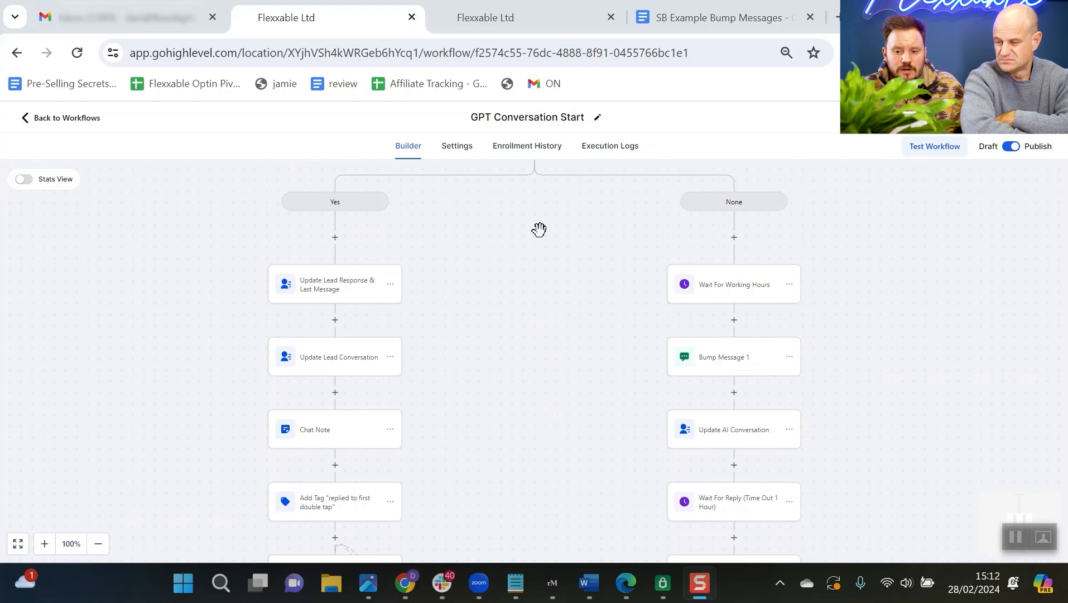
# - Follow the Yes branch of the first reply check and inspect the Send to Chat GPT webhook without changing it
pyautogui.click(332, 285)
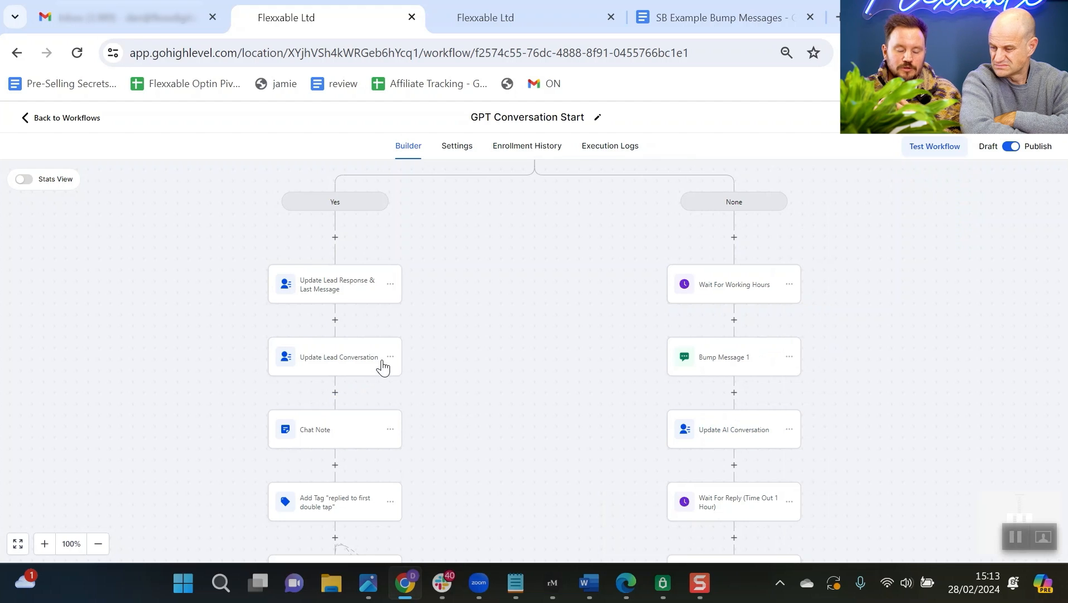
pyautogui.scroll(-2, 441, 398)
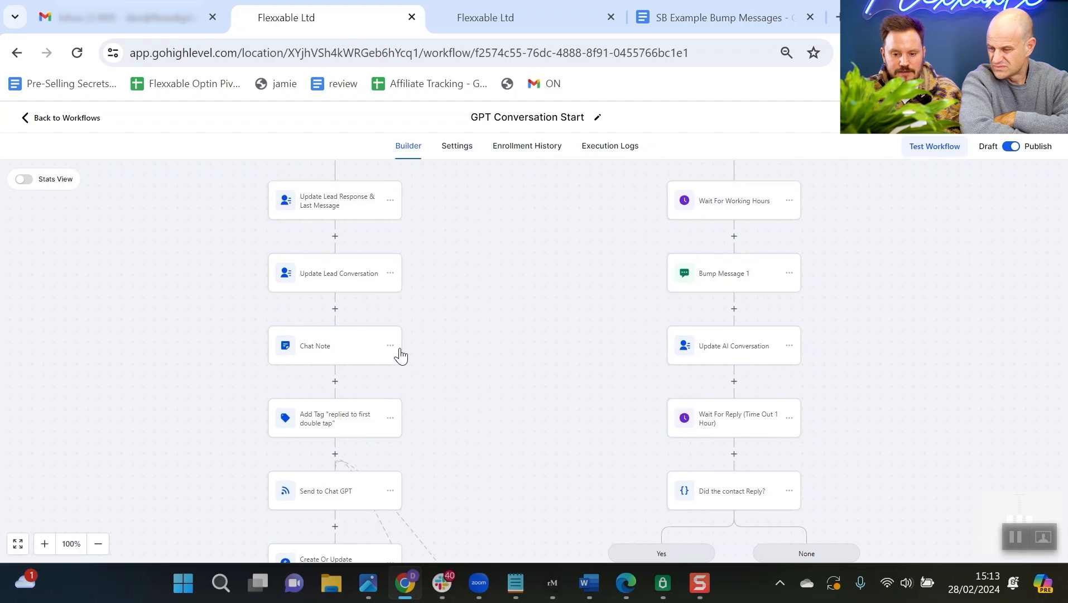
pyautogui.scroll(-2, 399, 354)
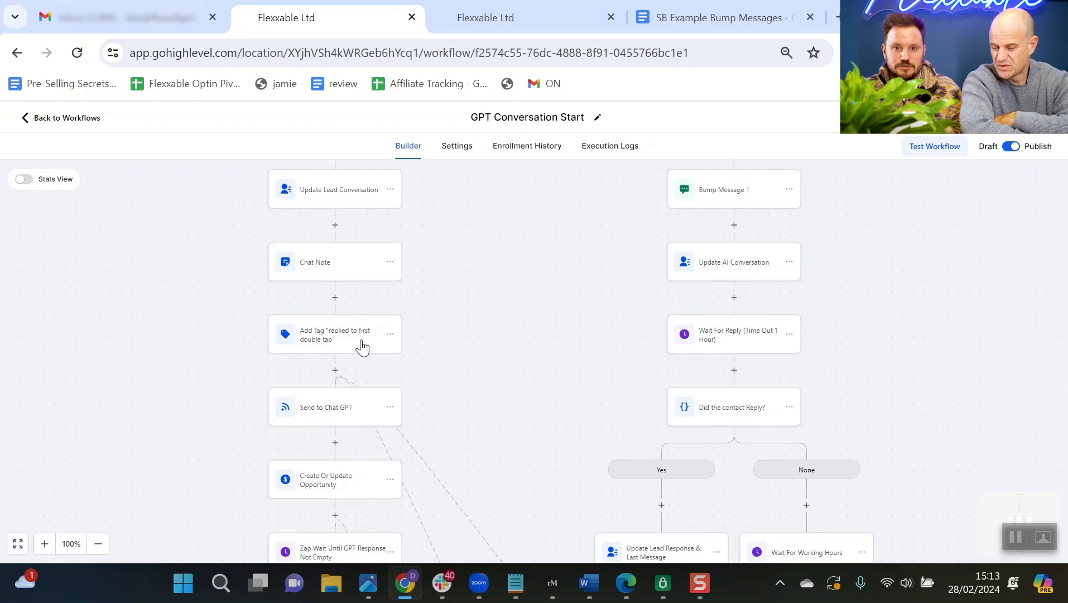
pyautogui.scroll(-1, 372, 355)
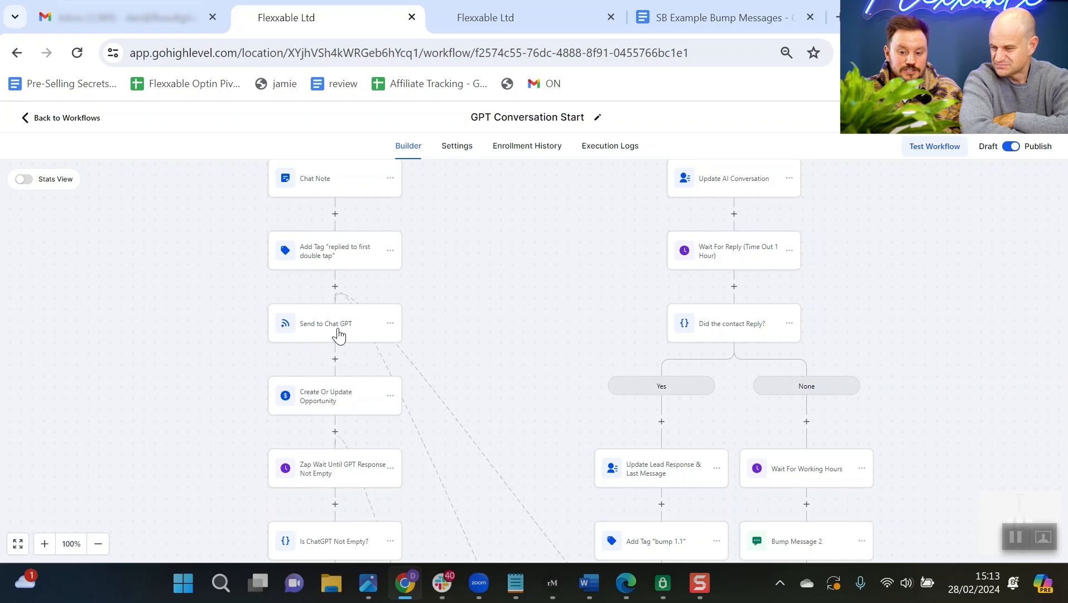
pyautogui.click(339, 335)
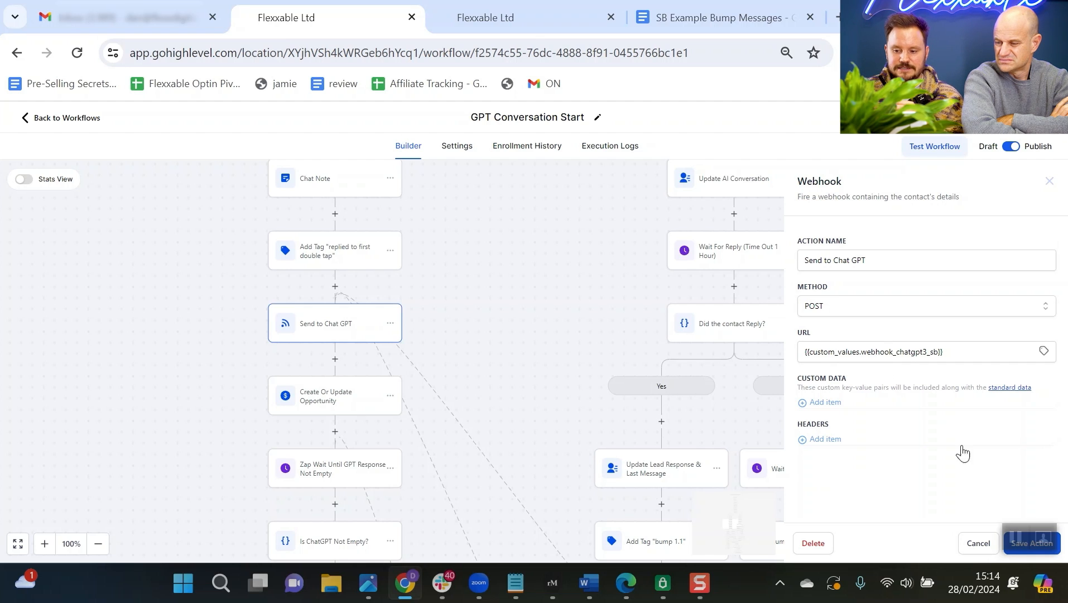
pyautogui.click(978, 543)
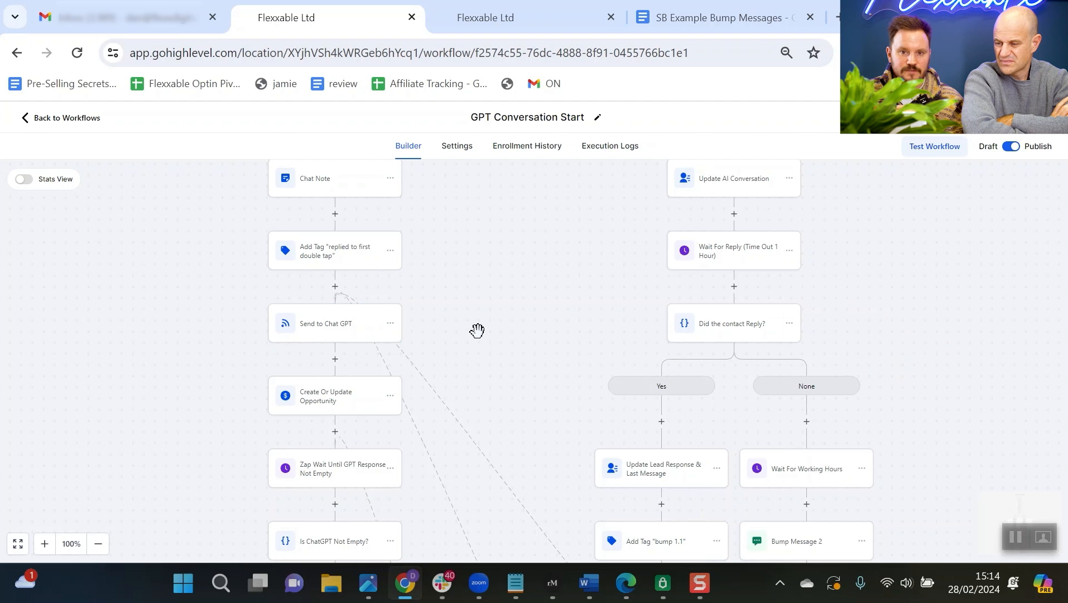
# - Check the pipeline stage in the Yes branch's Create Or Update Opportunity action and the condition of the Zap Wait Until GPT Response Not Empty action
pyautogui.scroll(-1, 381, 381)
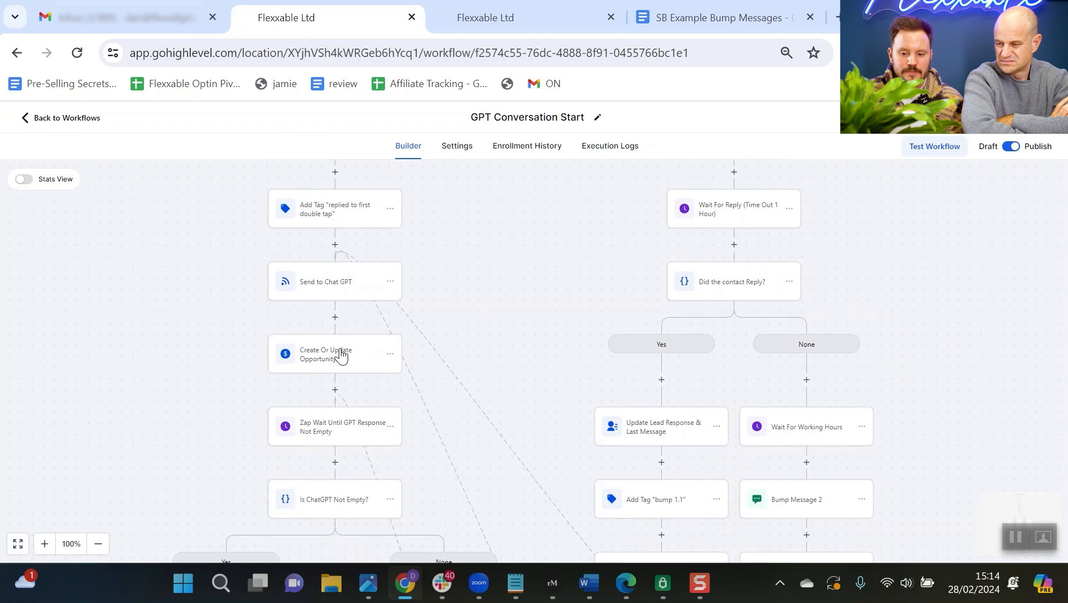
pyautogui.click(343, 357)
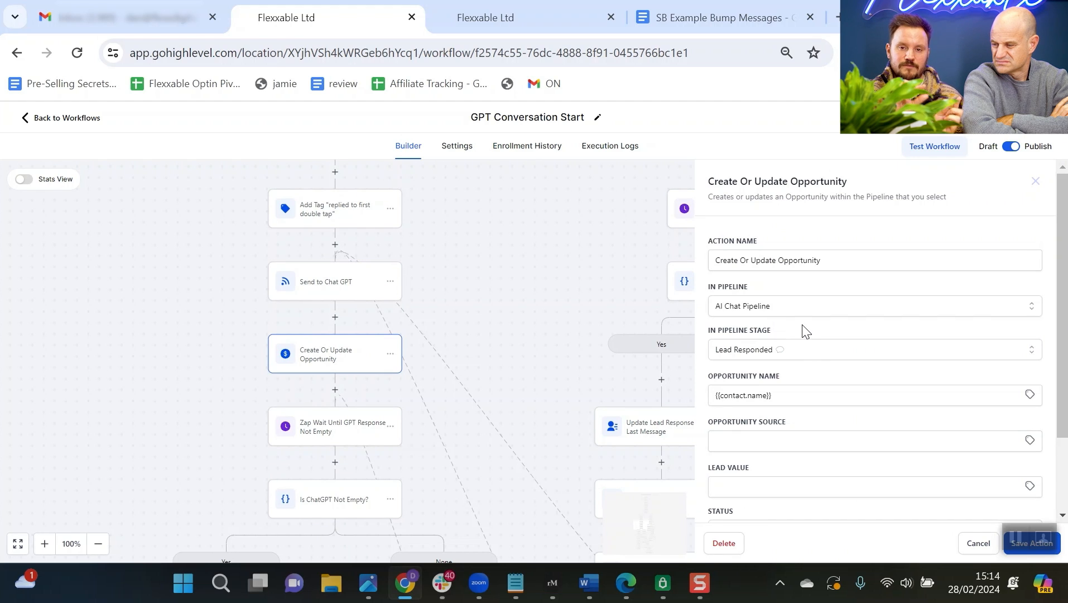
pyautogui.click(975, 548)
pyautogui.scroll(-2, 300, 341)
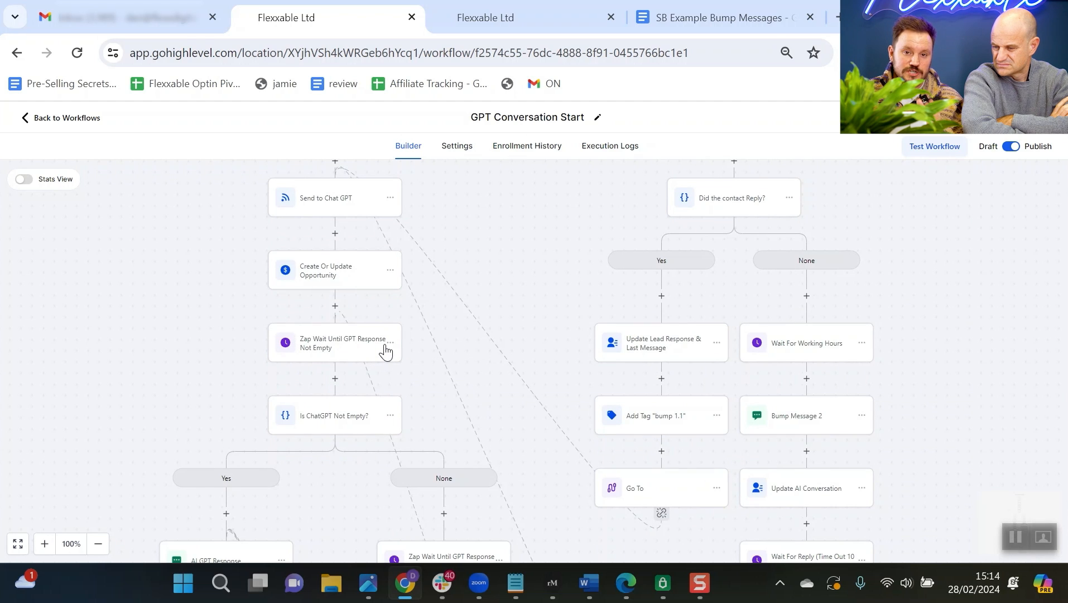
pyautogui.click(342, 344)
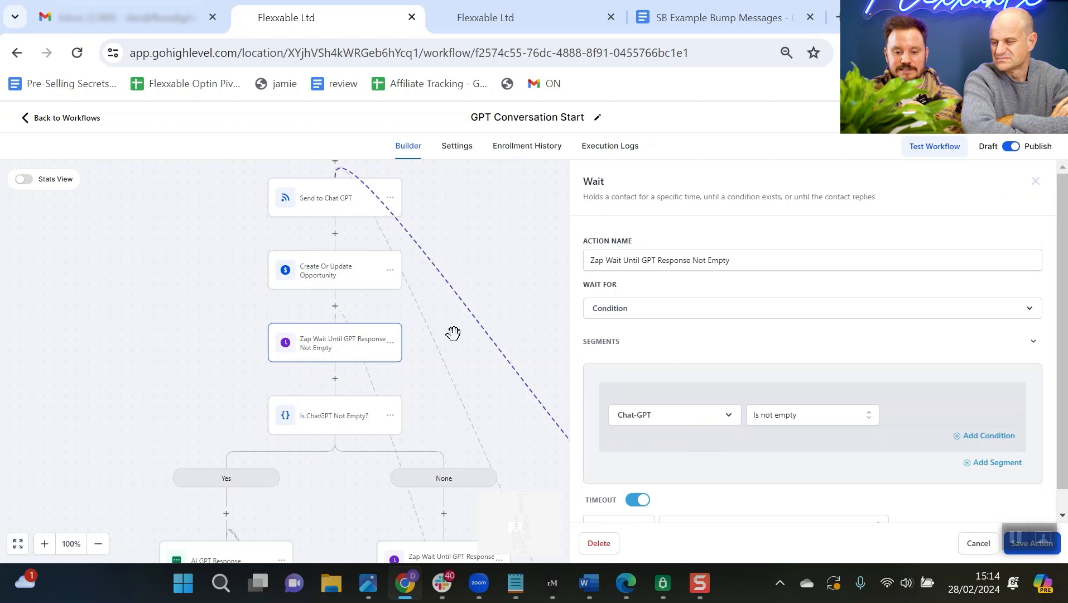
pyautogui.click(613, 290)
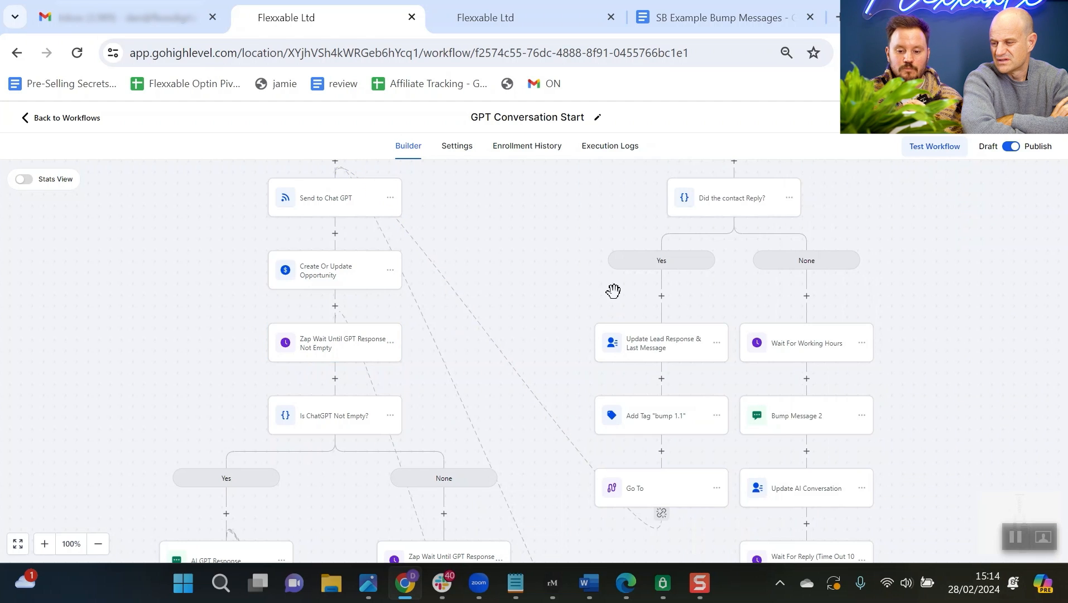
# - Inspect the message of the AI GPT Response SMS in the Yes branch of the Is ChatGPT Not Empty? check without saving changes
pyautogui.scroll(-3, 365, 377)
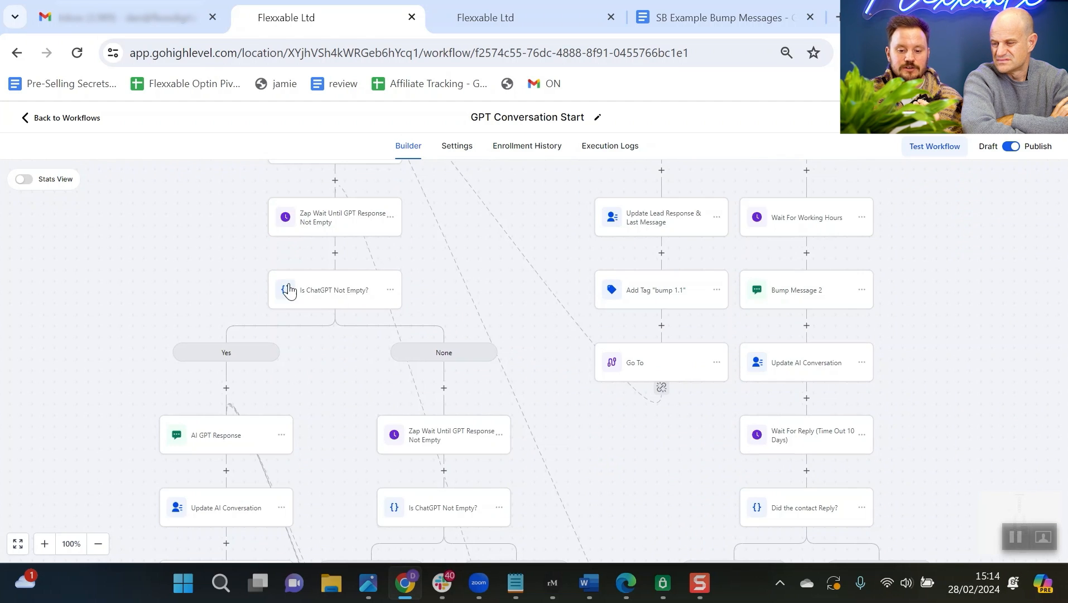
pyautogui.click(202, 452)
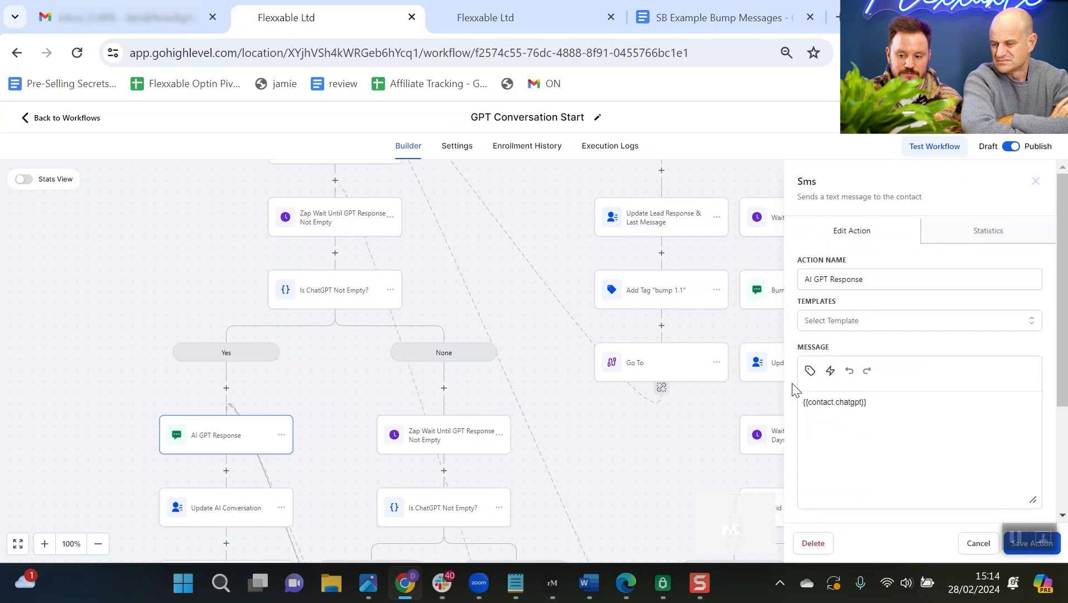
pyautogui.click(871, 404)
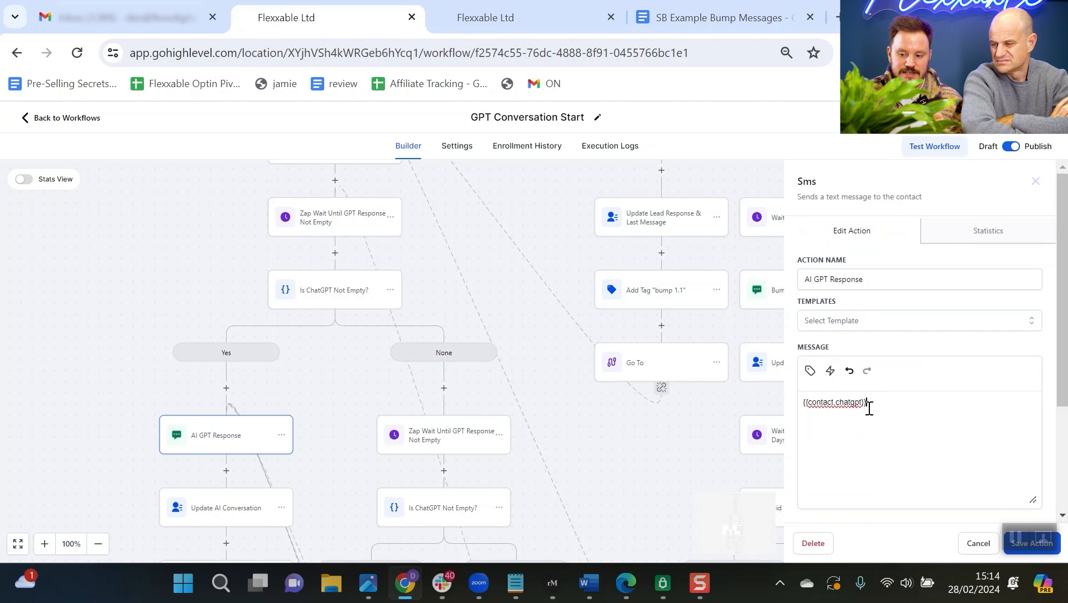
pyautogui.click(976, 542)
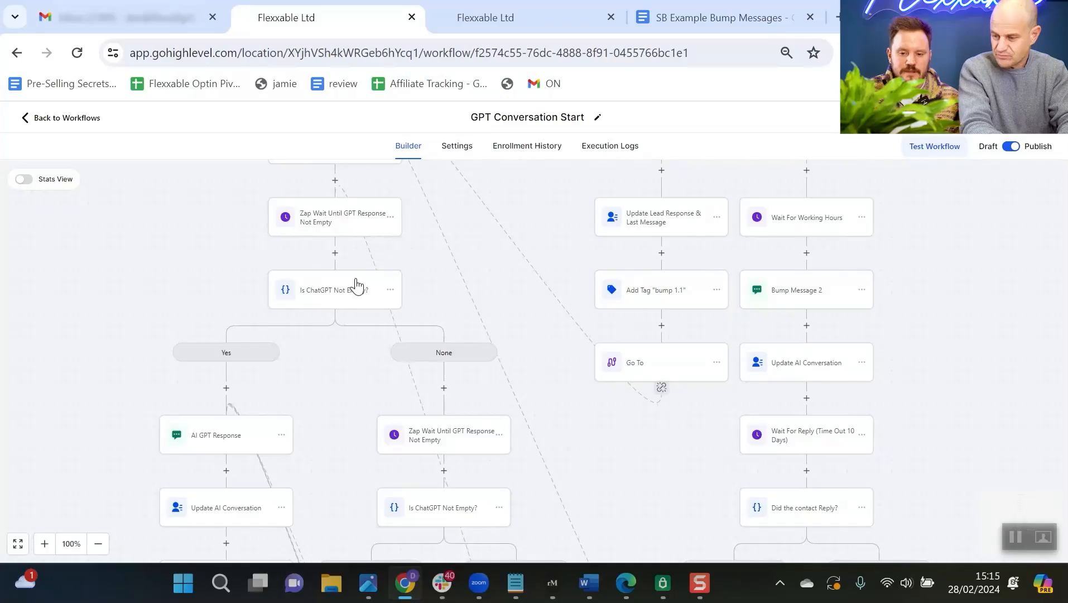
# - Examine the repeated wait and Is ChatGPT Not Empty? checks in the None branch of the ChatGPT response condition
pyautogui.scroll(-1, 353, 281)
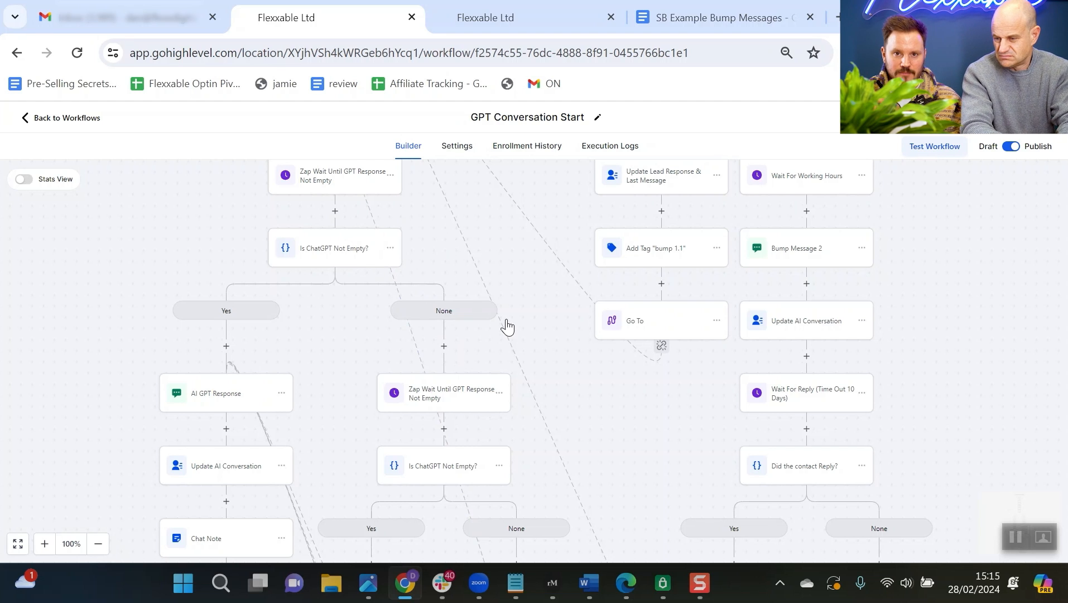
pyautogui.scroll(-2, 455, 299)
pyautogui.scroll(-3, 455, 300)
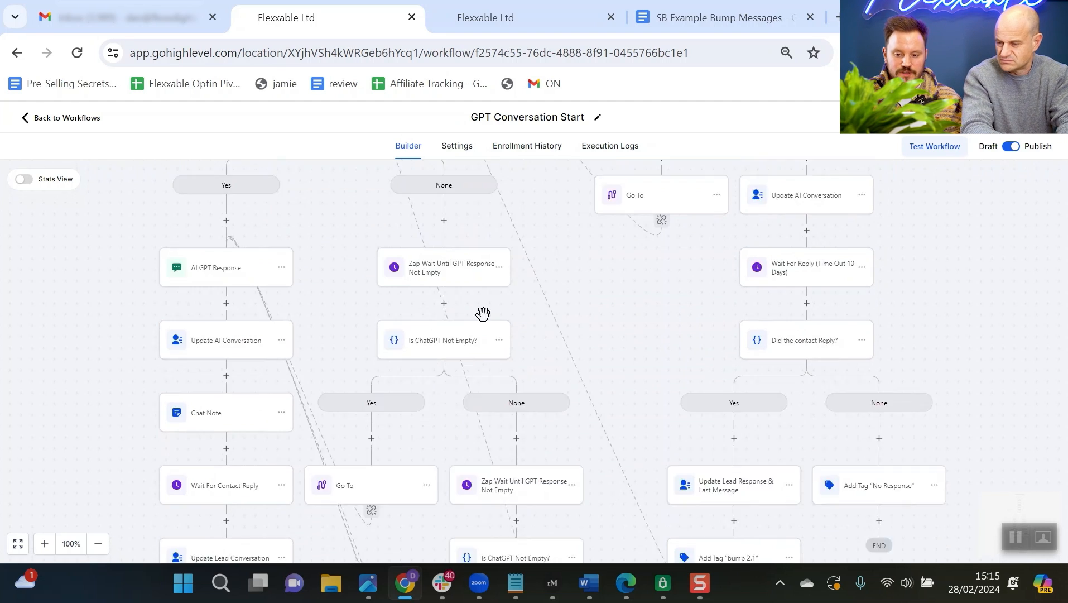
pyautogui.scroll(5, 501, 350)
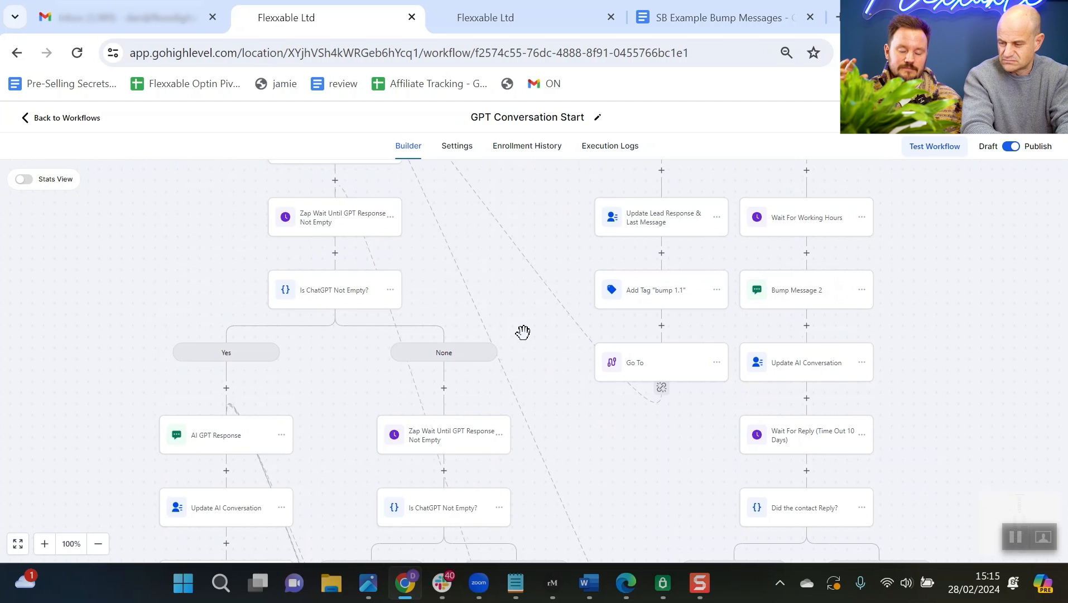
# - Trace the Yes branch from AI GPT Response through Wait For Contact Reply and Empty ChatGPT to the final Remove from Workflow action
pyautogui.scroll(-3, 229, 337)
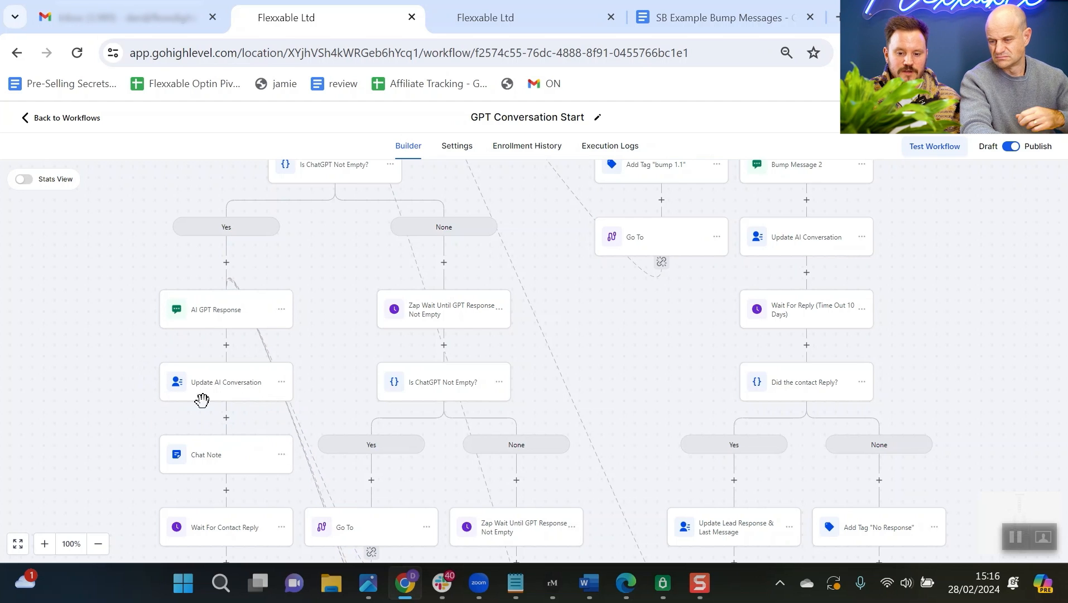
pyautogui.scroll(-3, 202, 400)
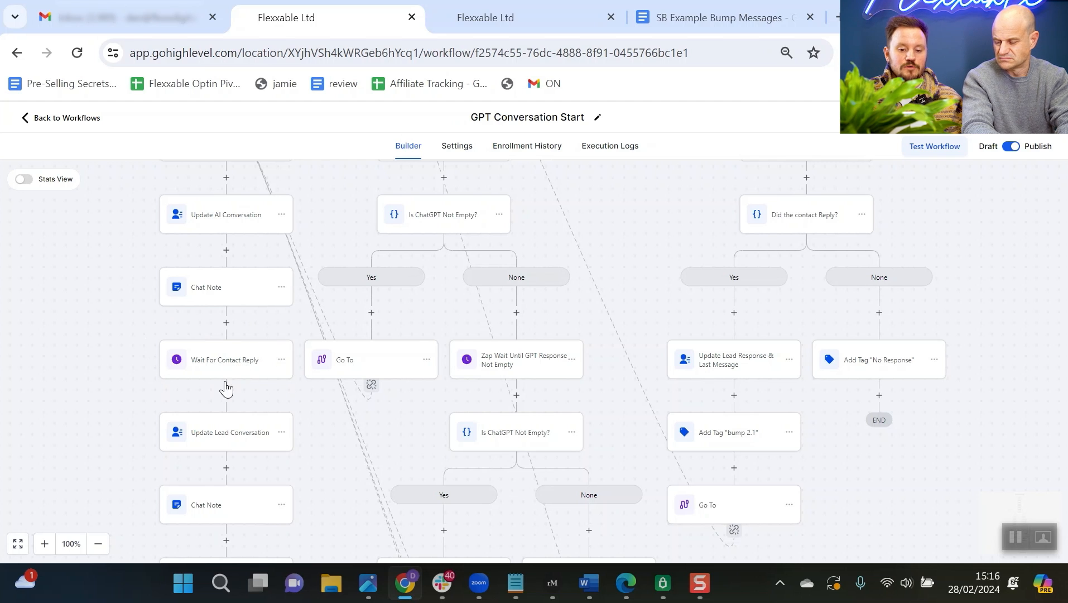
pyautogui.scroll(-3, 238, 381)
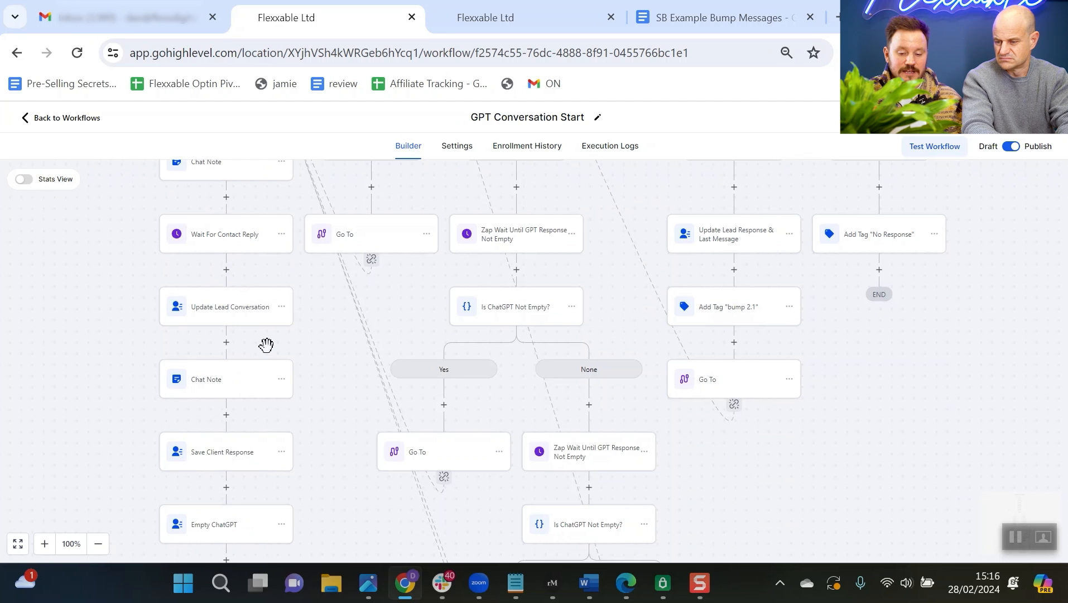
pyautogui.scroll(-2, 271, 349)
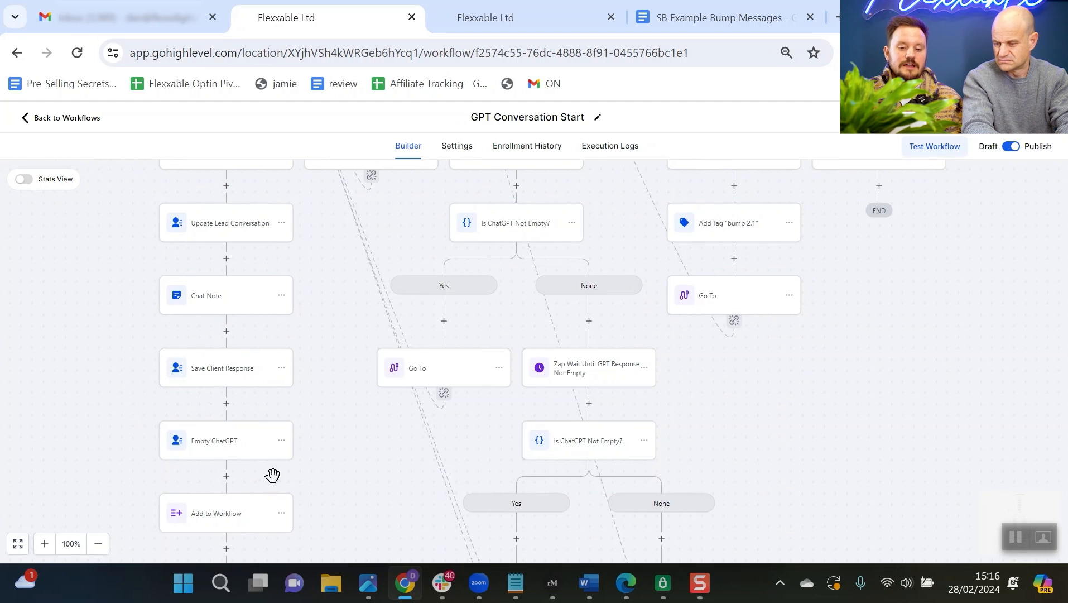
pyautogui.scroll(-2, 272, 474)
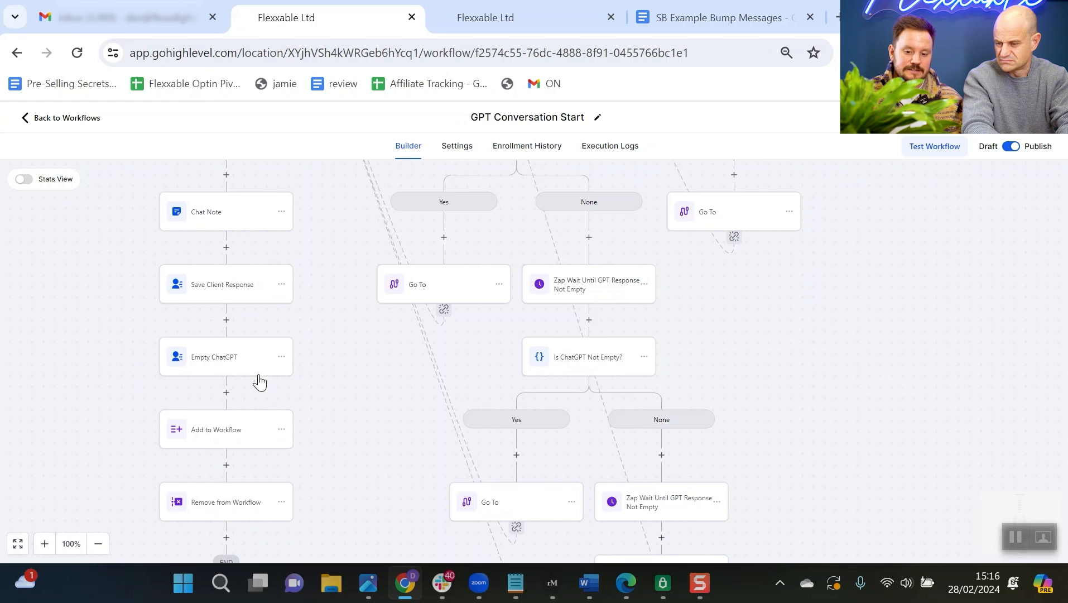
pyautogui.scroll(-2, 294, 395)
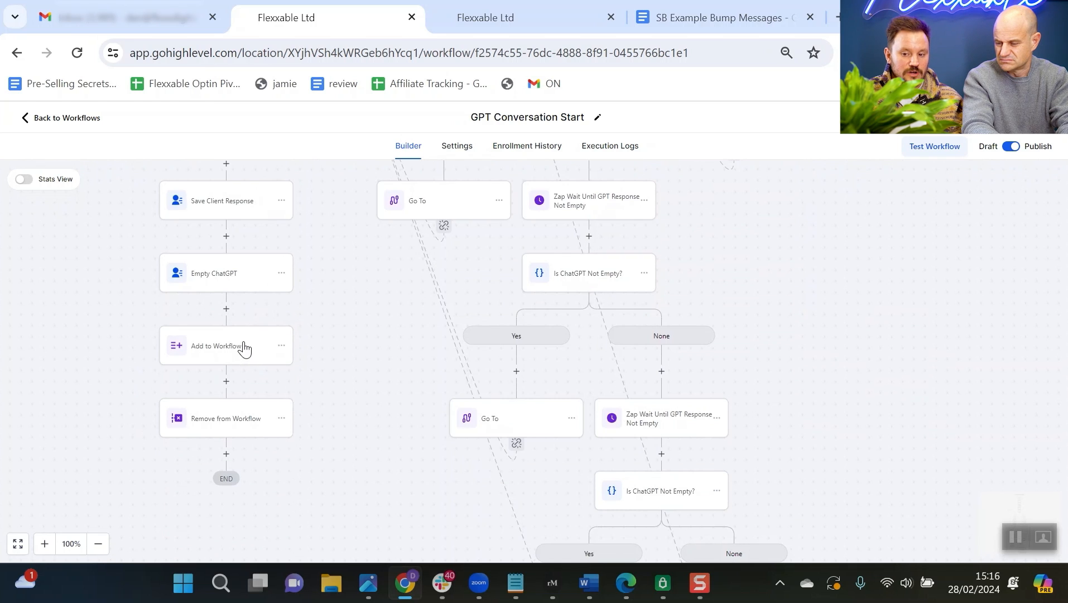
# - Open the GPT - 2 workflow and inspect the URL of its Send to Chat GPT webhook without changing it
pyautogui.click(78, 119)
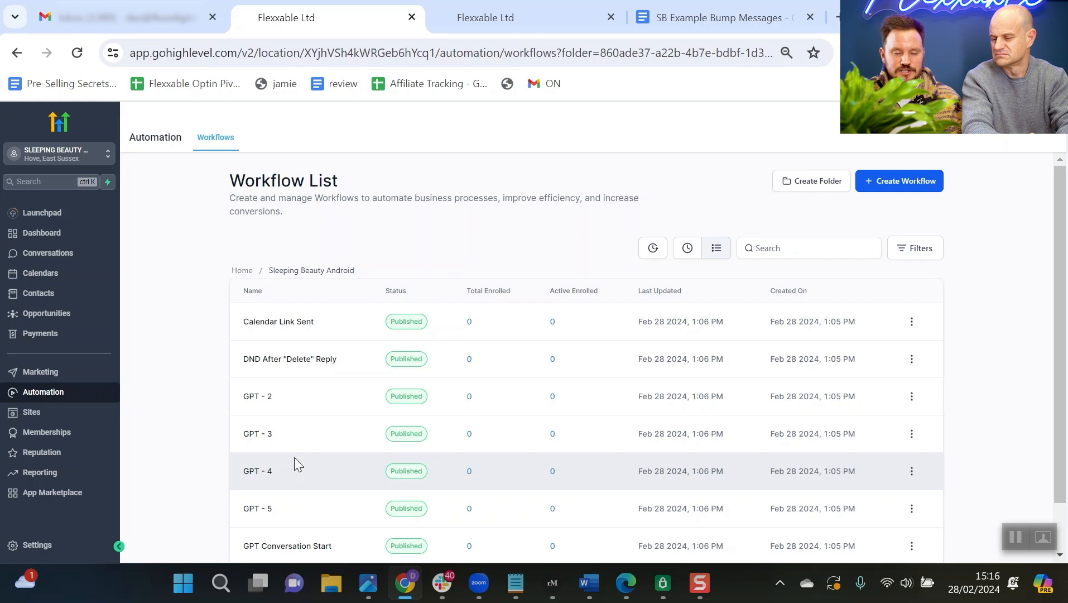
pyautogui.click(266, 393)
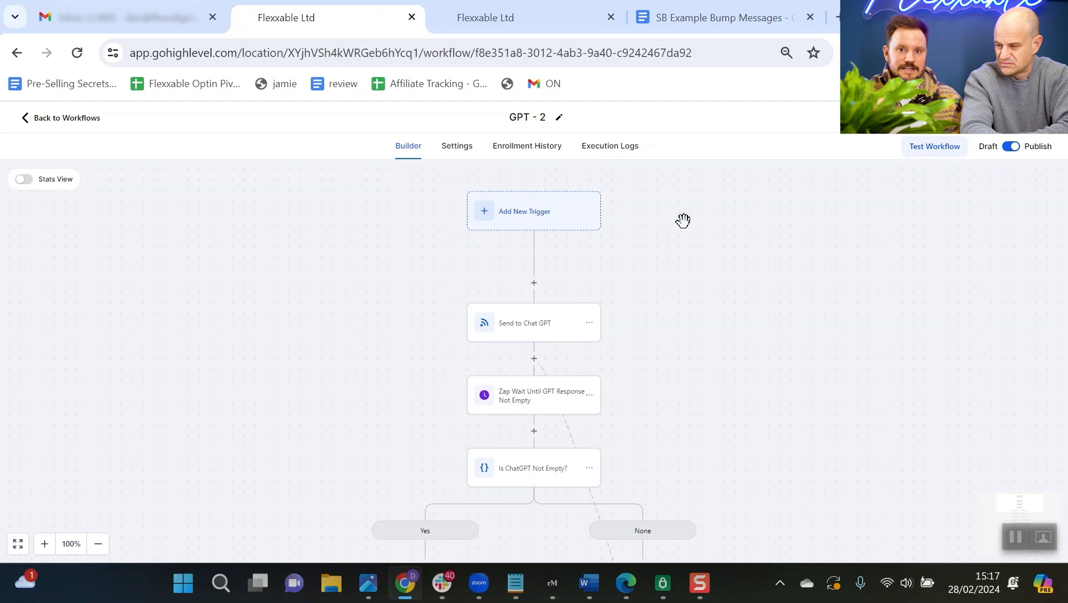
pyautogui.scroll(-1, 718, 177)
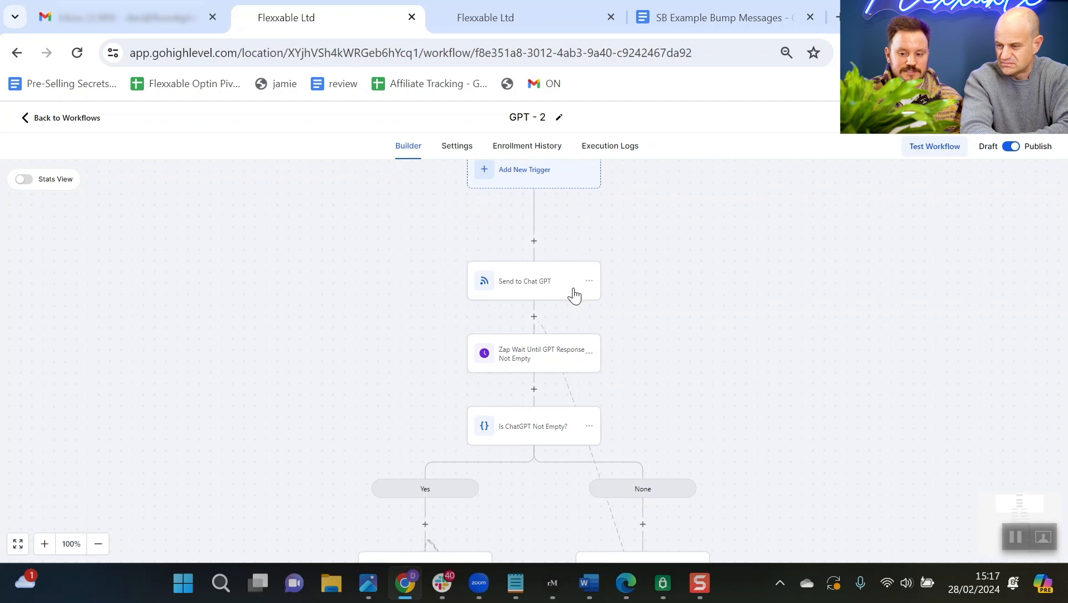
pyautogui.click(539, 291)
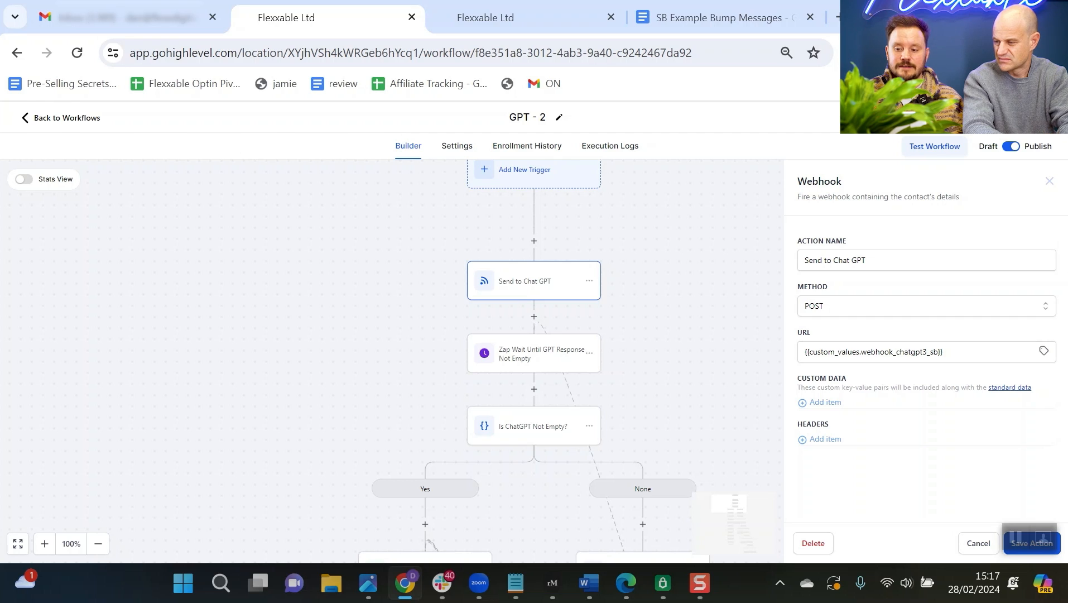
pyautogui.click(977, 543)
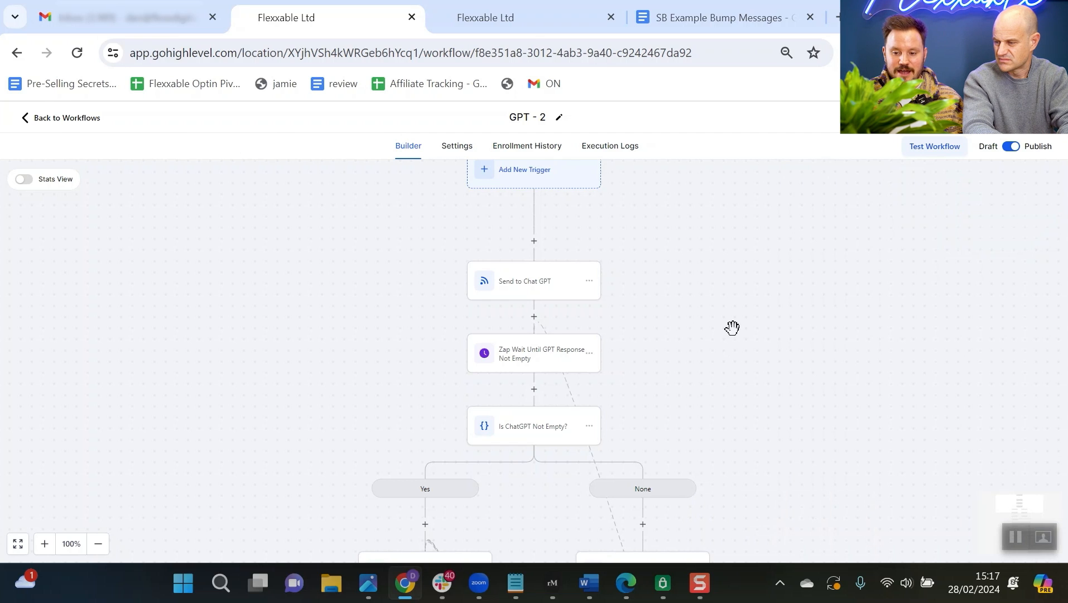
# - Inspect the AI GPT Response SMS in the Yes branch of the GPT - 2 workflow without changing it
pyautogui.scroll(-2, 669, 268)
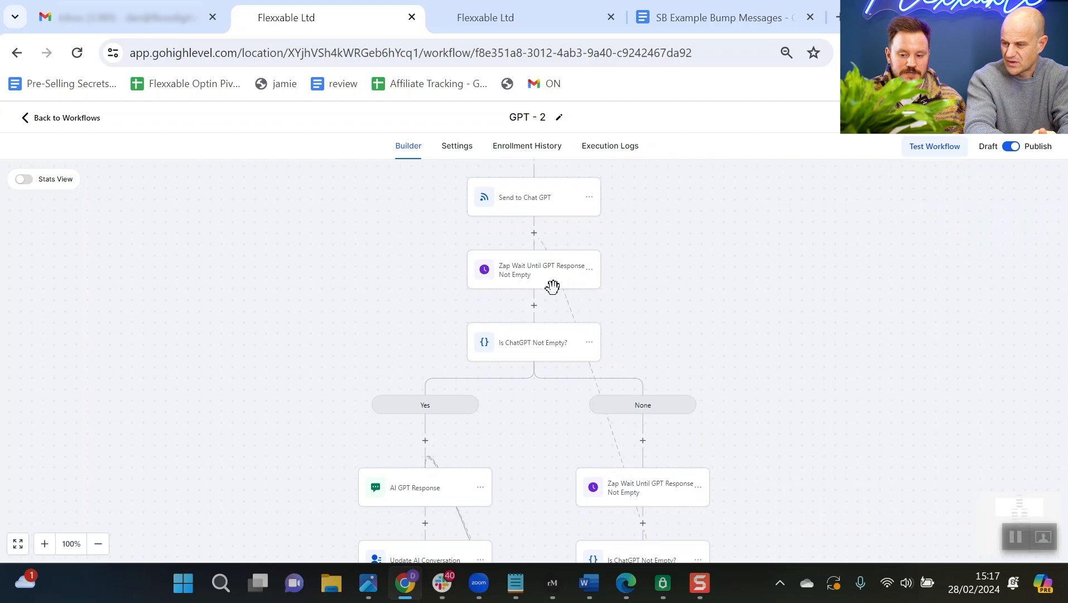
pyautogui.scroll(-5, 552, 287)
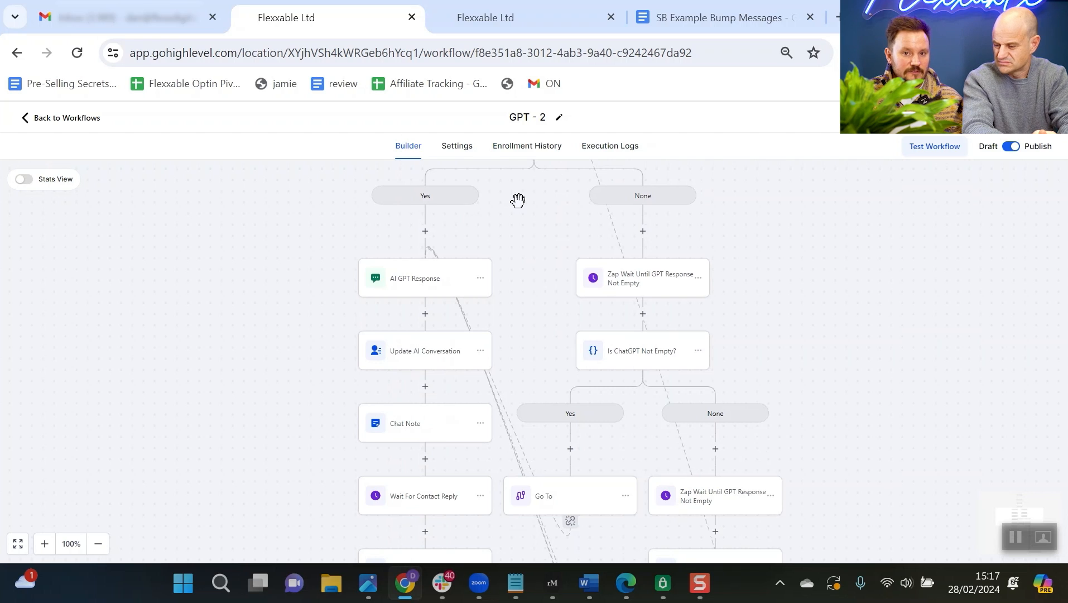
pyautogui.click(442, 274)
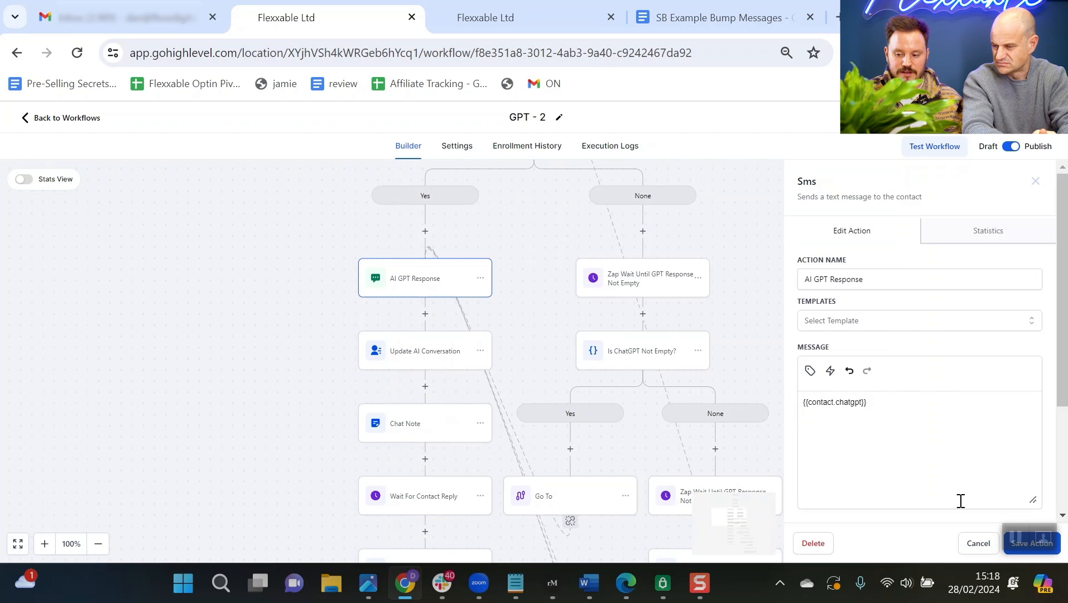
pyautogui.click(978, 551)
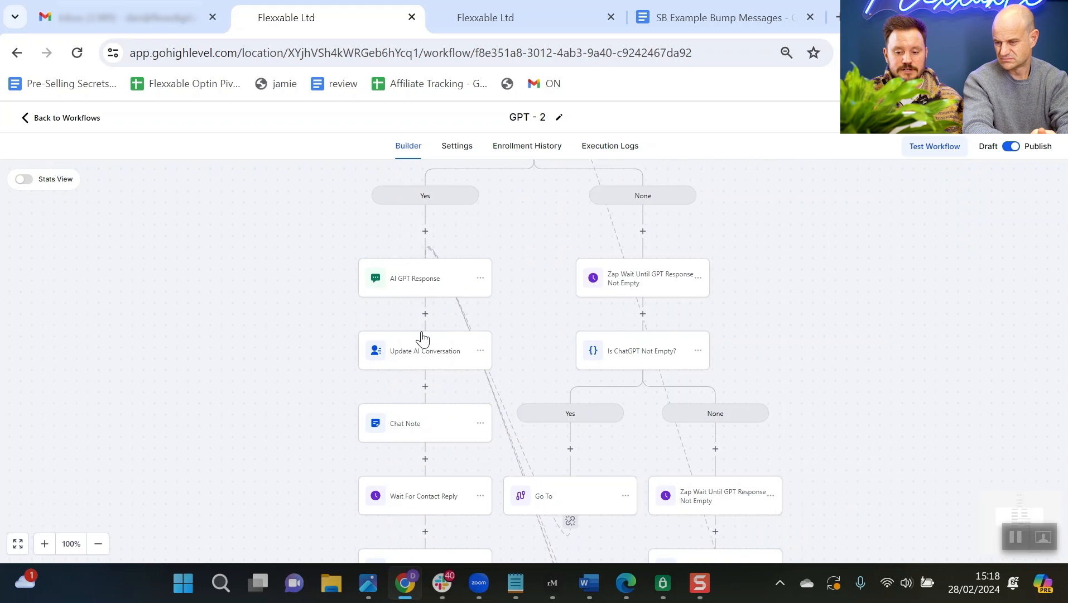
# - Trace the remaining GPT - 2 Yes branch actions down to Add to Workflow and Remove from Workflow
pyautogui.scroll(-1, 436, 377)
pyautogui.scroll(-4, 456, 328)
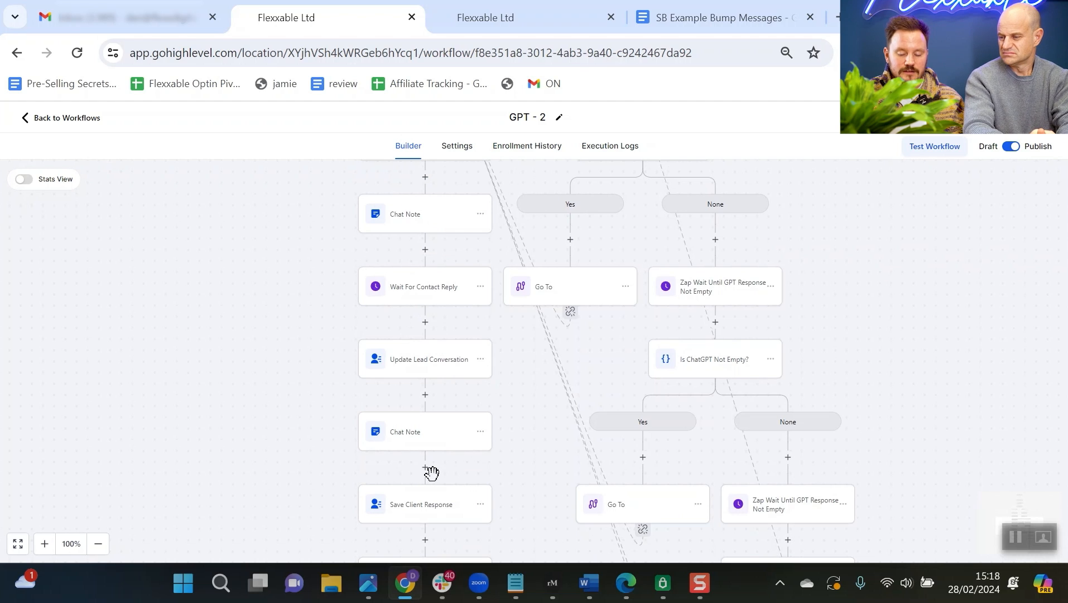
pyautogui.scroll(-3, 475, 329)
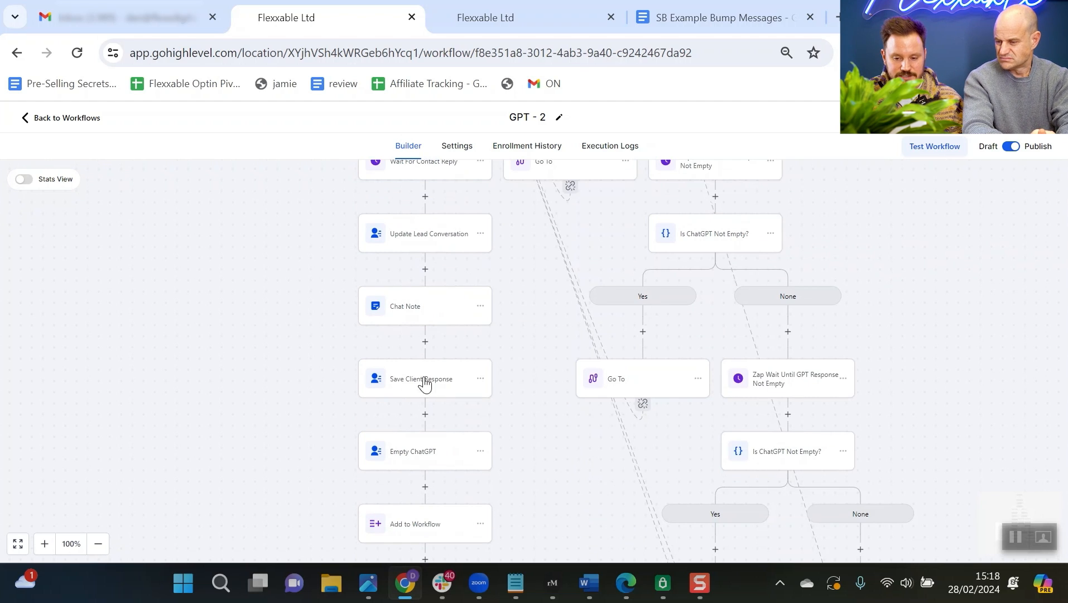
pyautogui.scroll(-5, 460, 362)
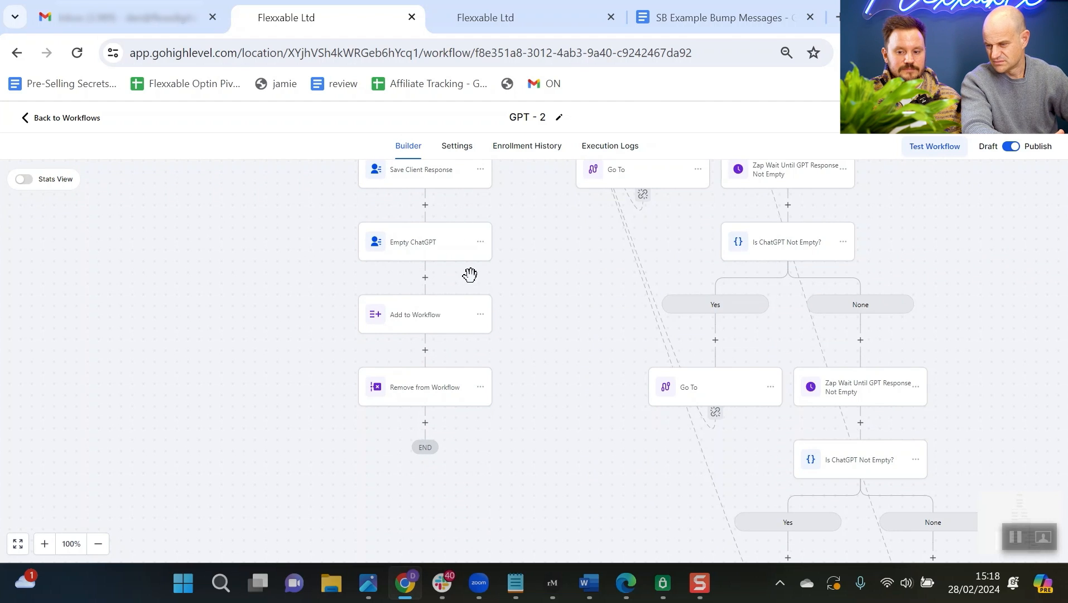
pyautogui.scroll(6, 470, 273)
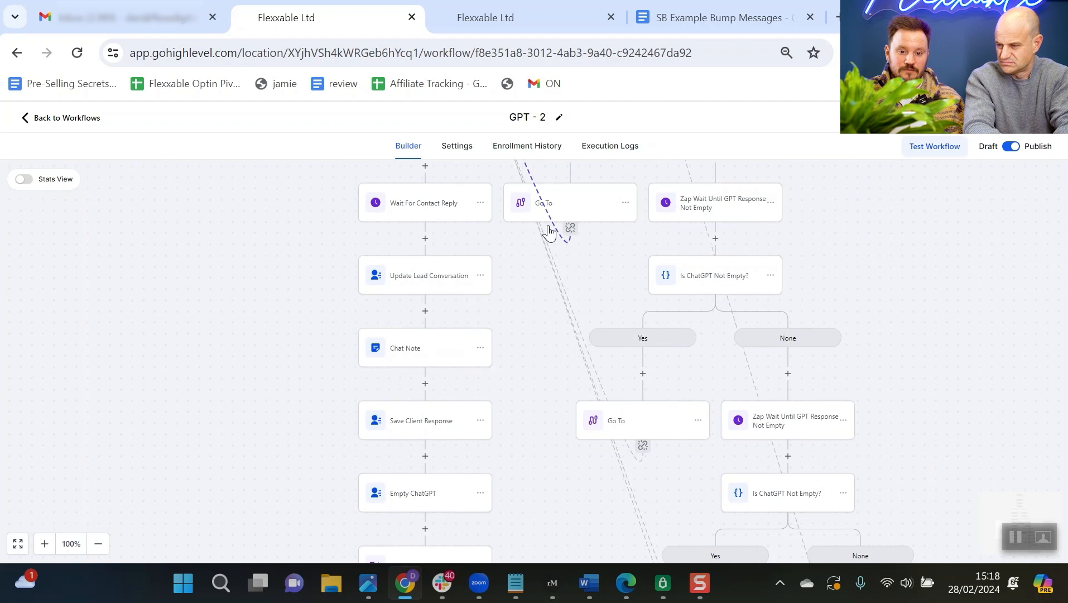
# - Open the DND After "Delete" Reply workflow and review its reply triggers, DND action and workflow removal actions
pyautogui.click(83, 118)
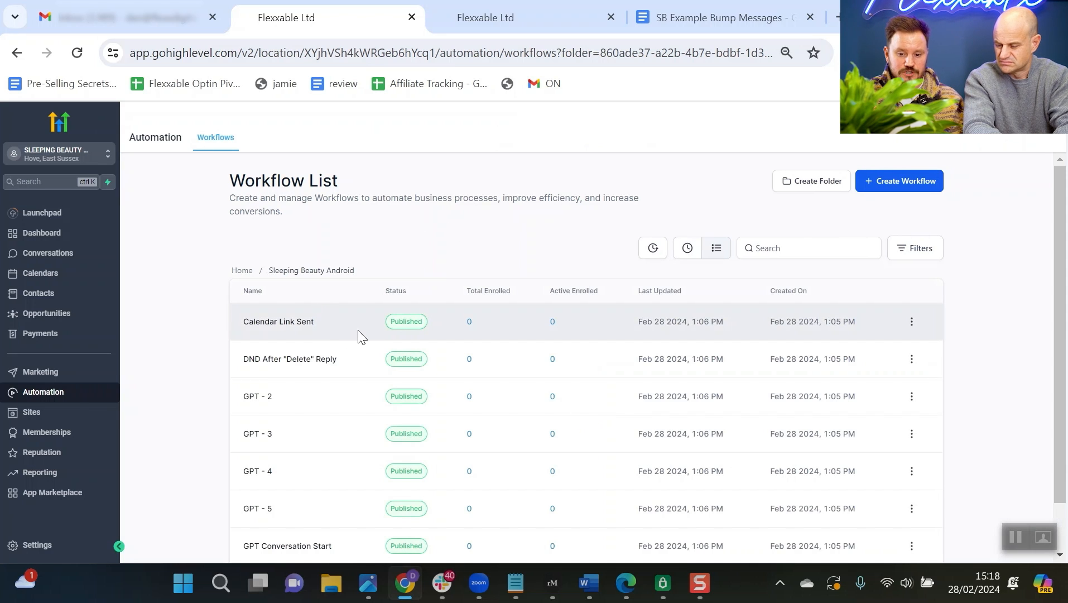
pyautogui.click(286, 359)
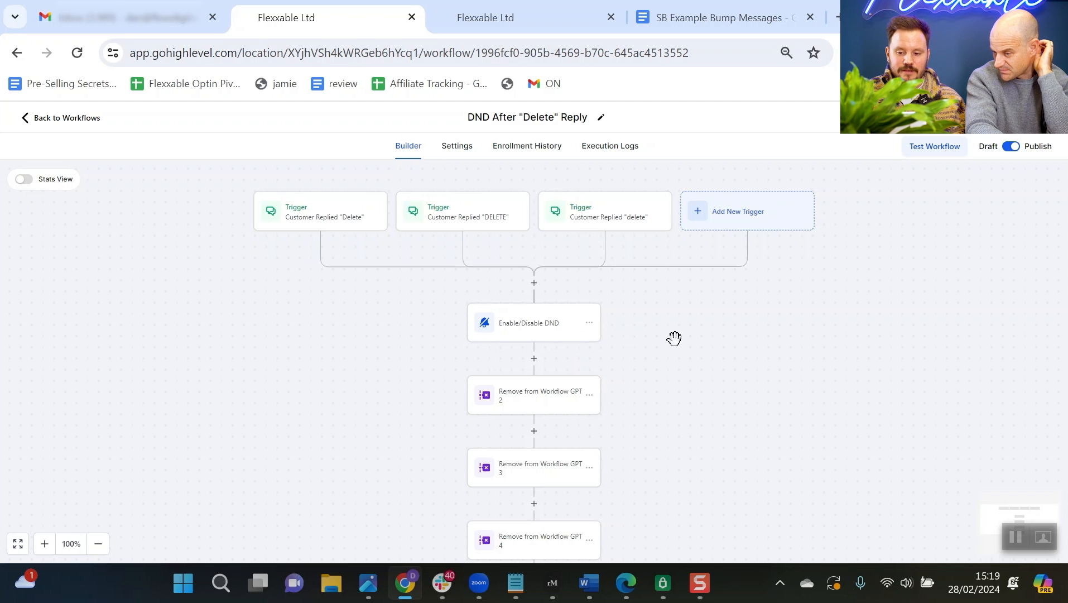
pyautogui.scroll(-1, 701, 353)
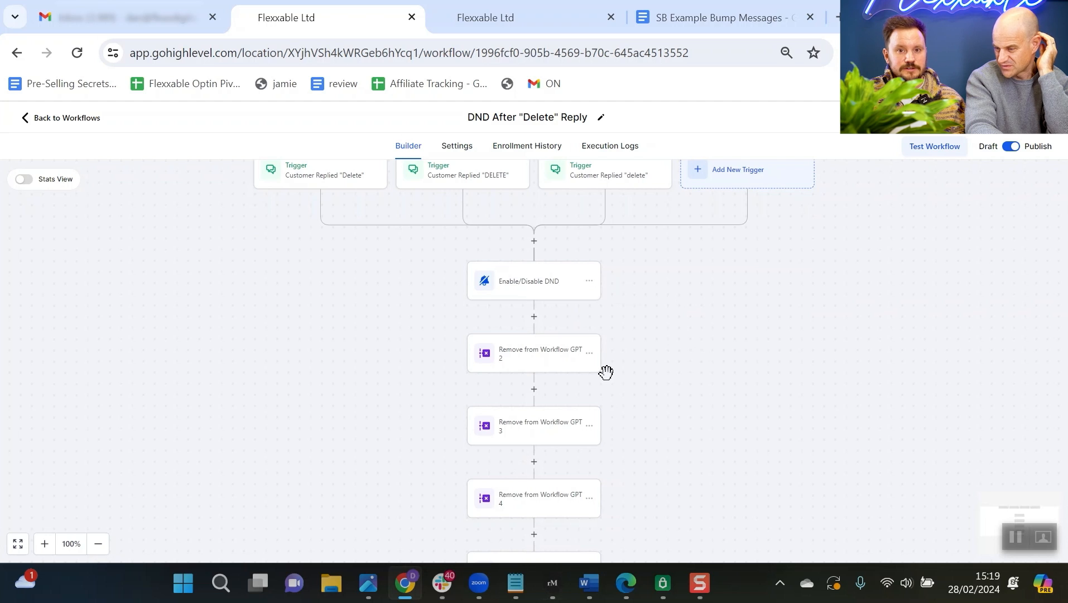
# - Open the Calendar Link Sent workflow and inspect its Contact Changed trigger and Do They Qualify? condition without changing either
pyautogui.click(91, 118)
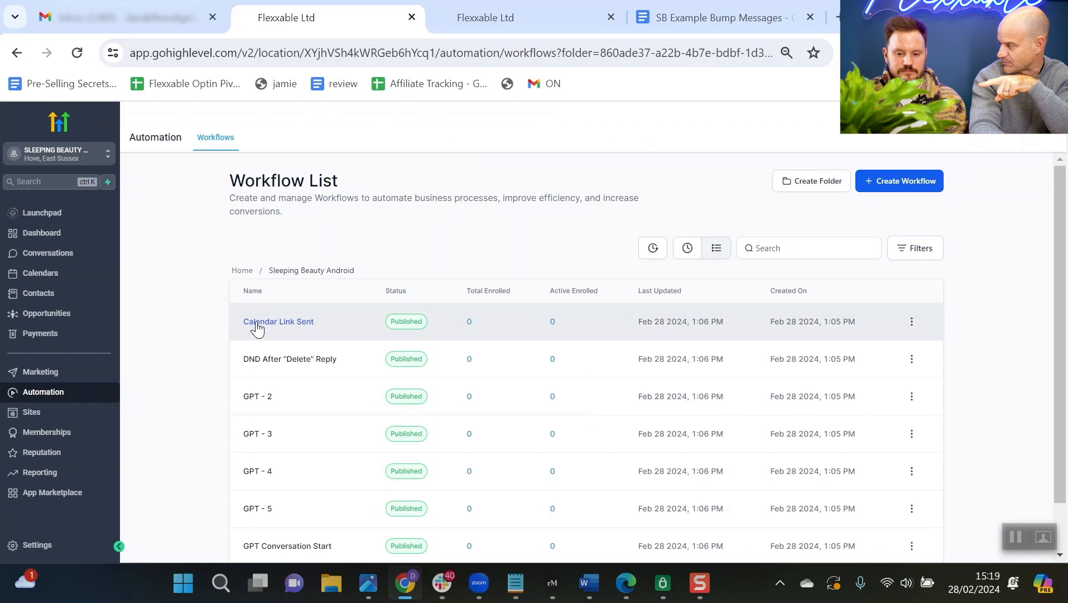
pyautogui.click(306, 329)
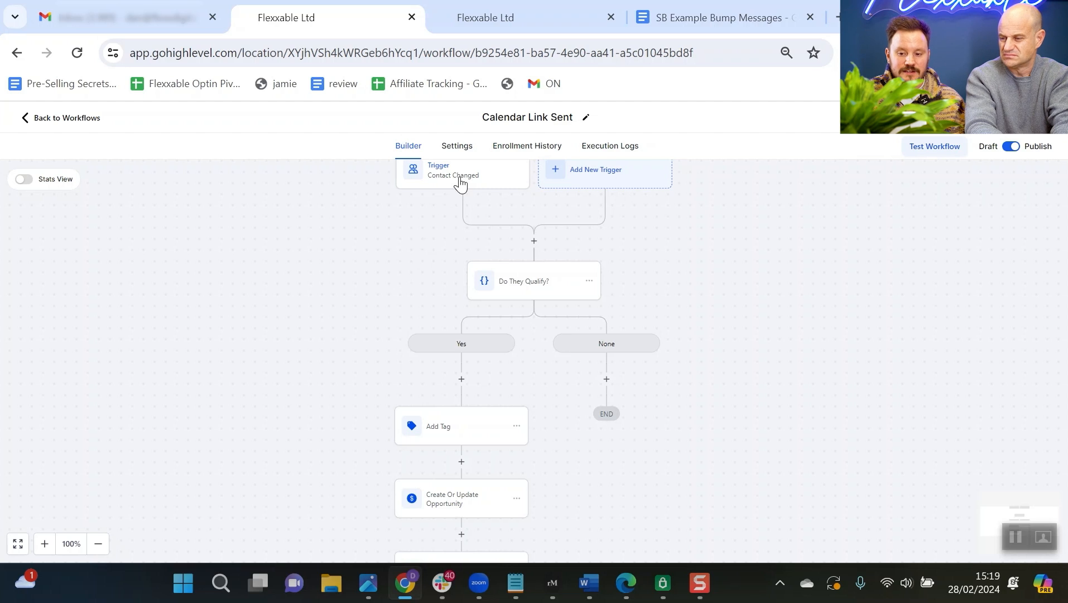
pyautogui.click(525, 286)
pyautogui.click(478, 186)
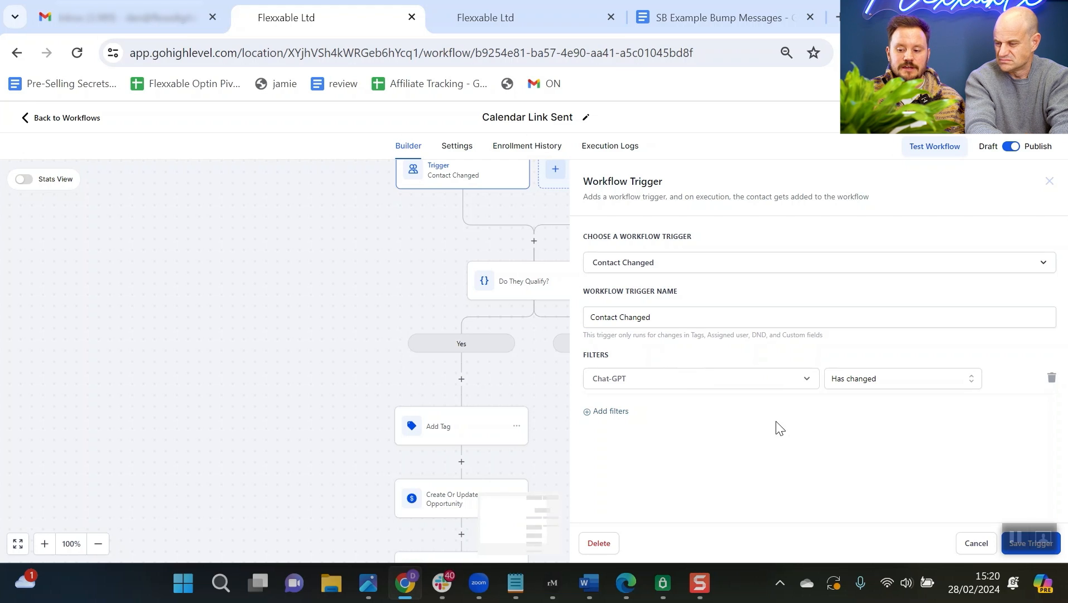
pyautogui.click(976, 542)
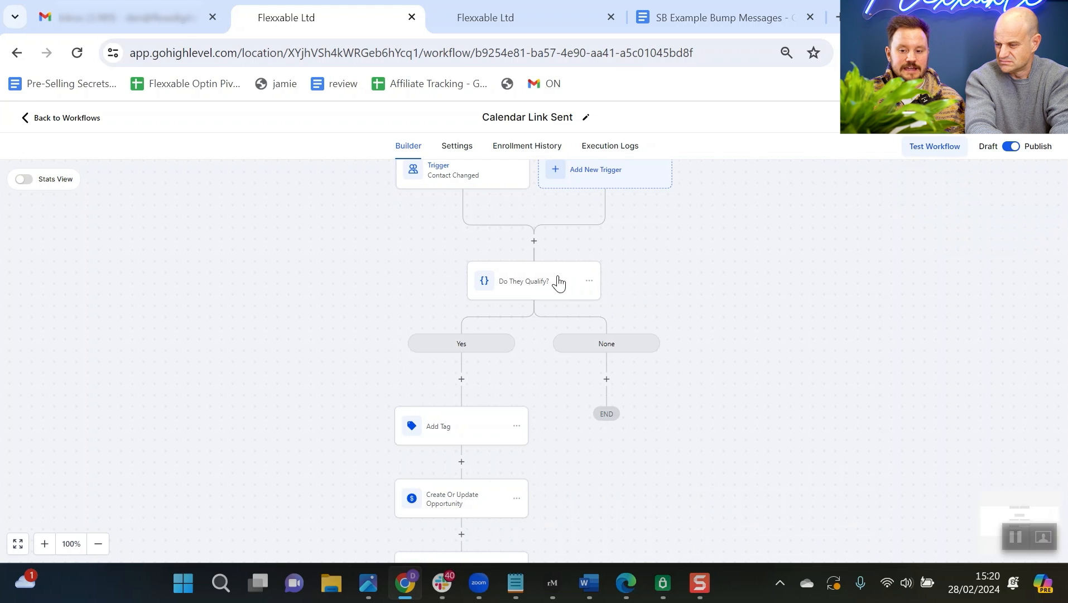
pyautogui.click(523, 294)
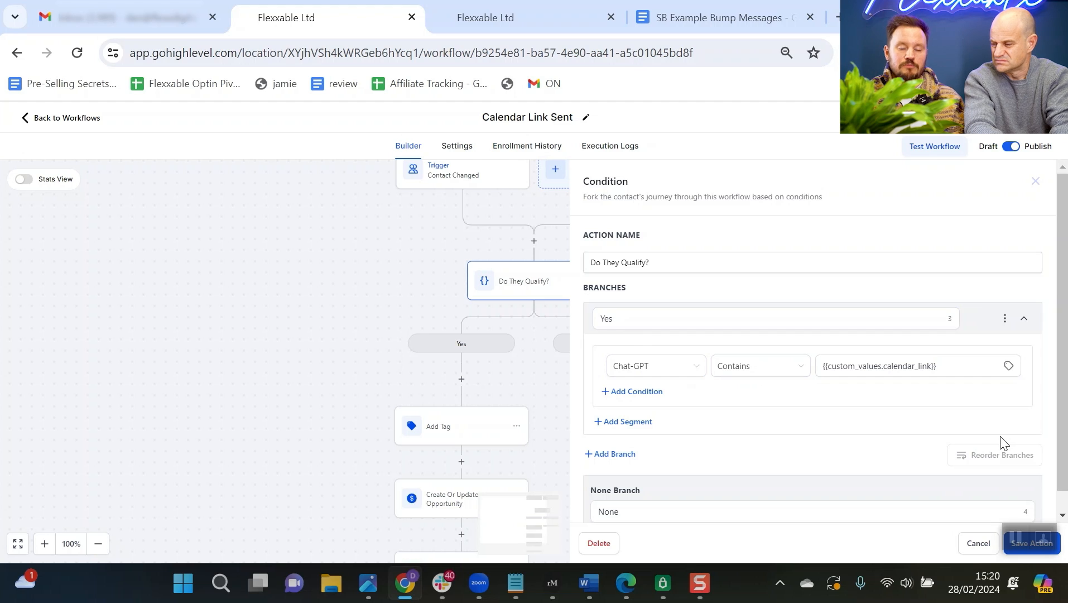
pyautogui.click(971, 548)
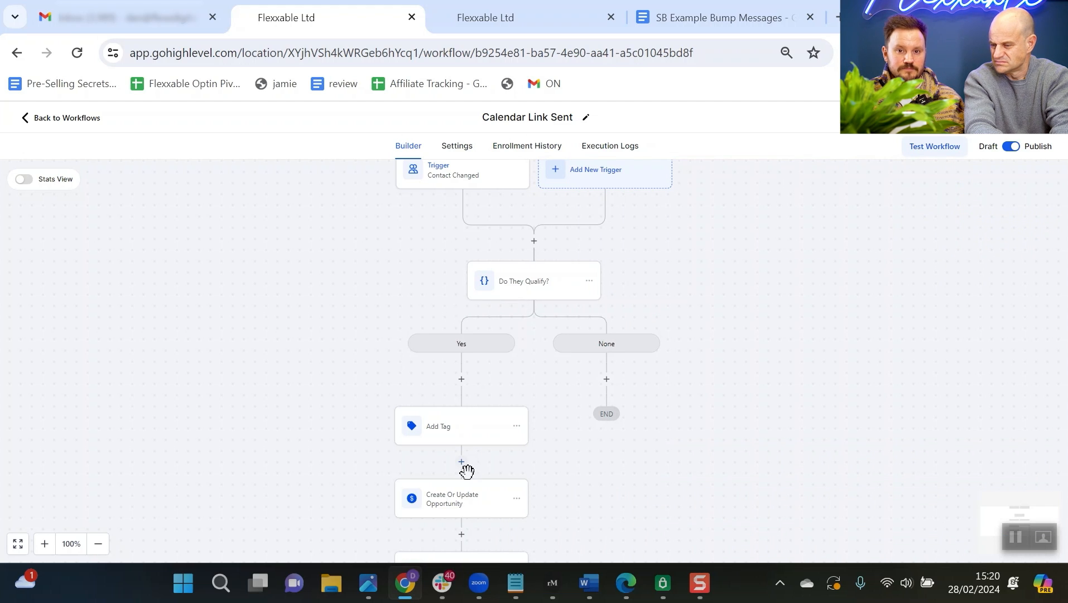
# - Inspect the Add Tag and Create Or Update Opportunity actions in the Yes branch of Calendar Link Sent without changing either
pyautogui.click(446, 438)
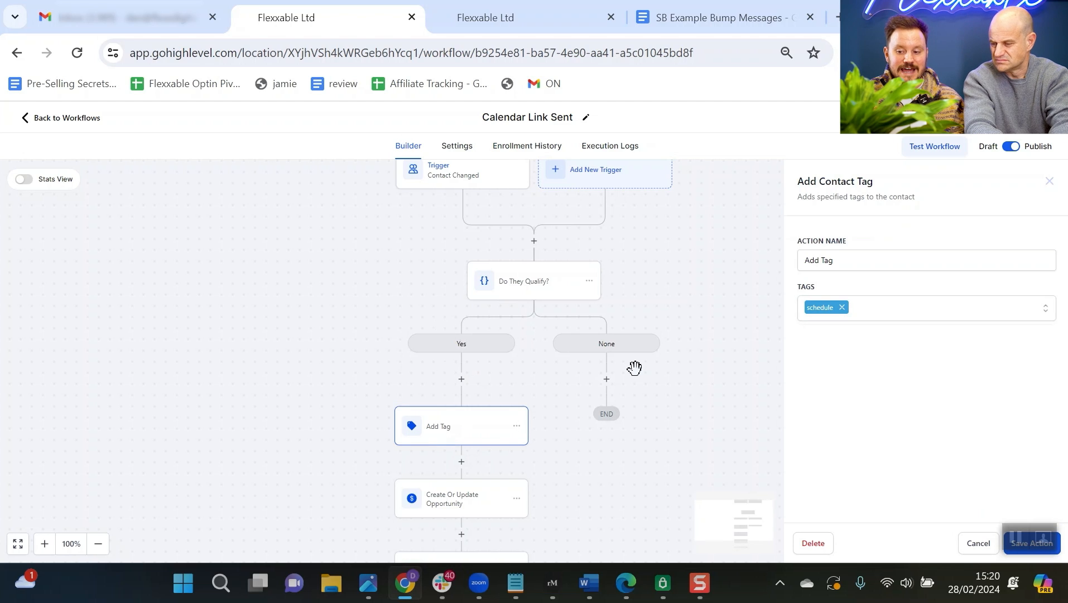
pyautogui.click(977, 544)
pyautogui.scroll(-2, 502, 391)
pyautogui.click(455, 416)
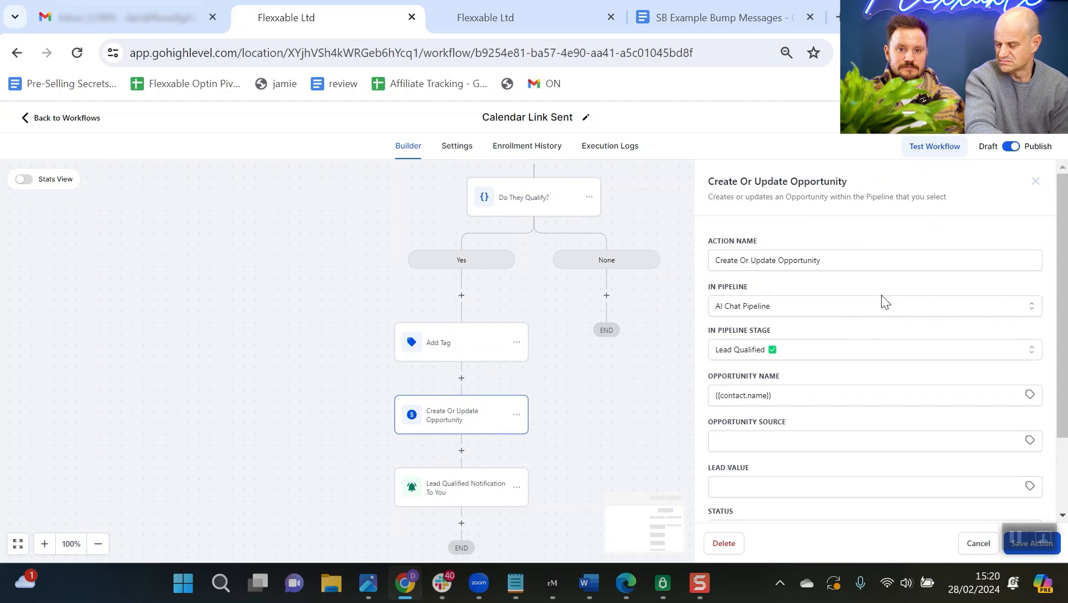
pyautogui.click(968, 544)
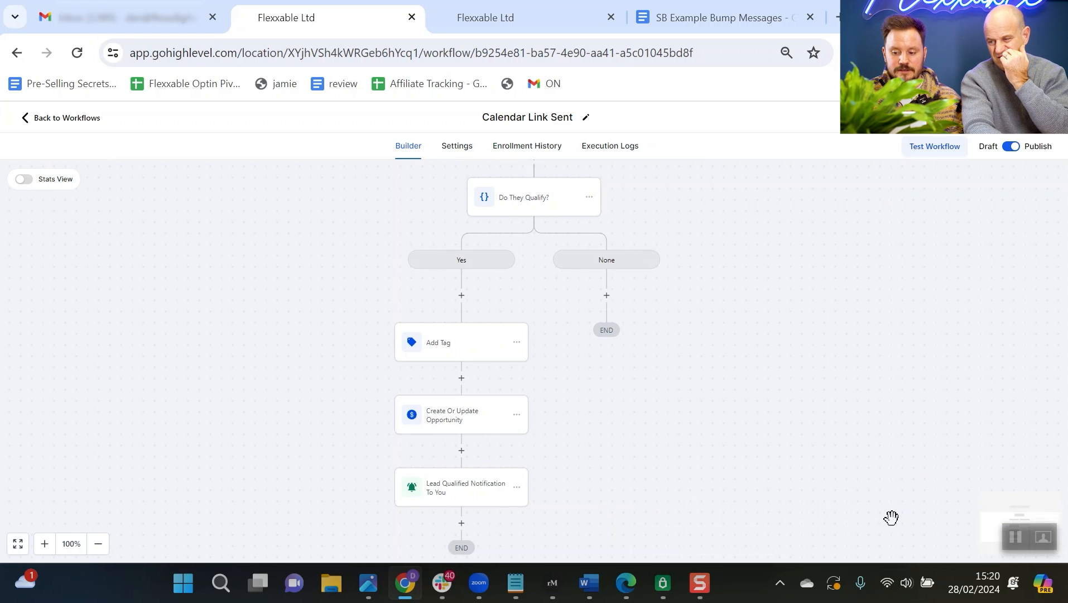
# - Review the Lead Qualified Notification To You action's sender, recipient, subject and message, and close it without saving
pyautogui.scroll(-1, 614, 458)
pyautogui.click(427, 458)
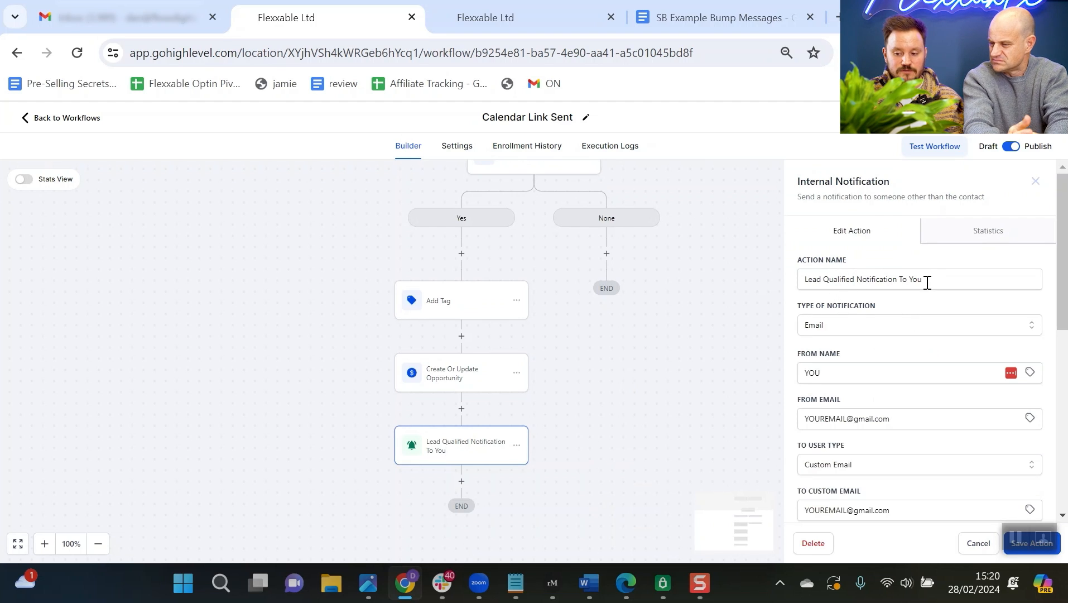
pyautogui.scroll(-3, 923, 288)
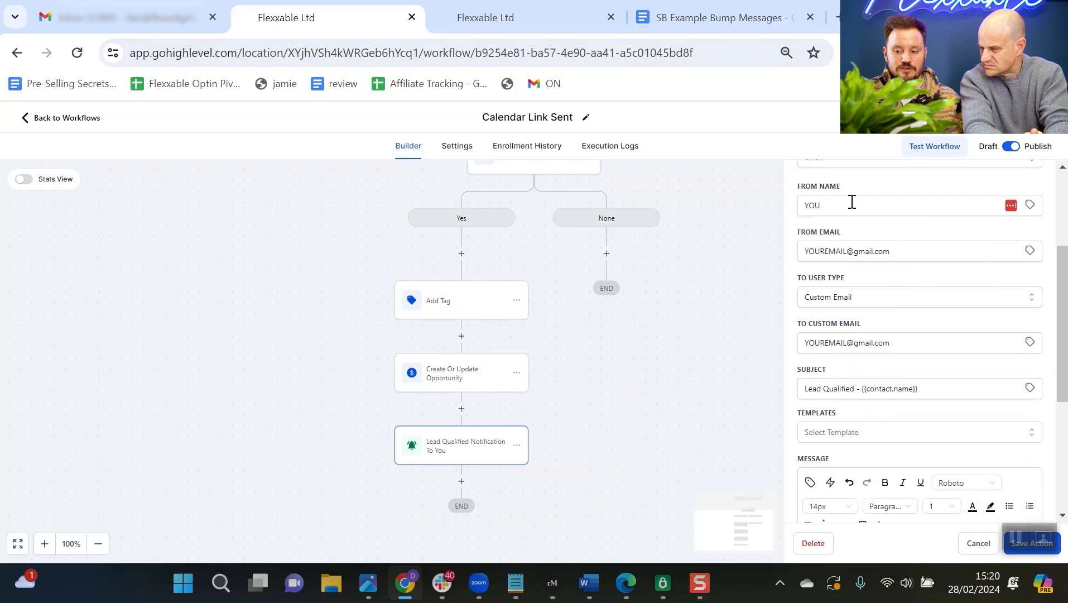
pyautogui.click(833, 204)
pyautogui.moveTo(833, 204); pyautogui.dragTo(794, 209)
pyautogui.moveTo(920, 251); pyautogui.dragTo(799, 262)
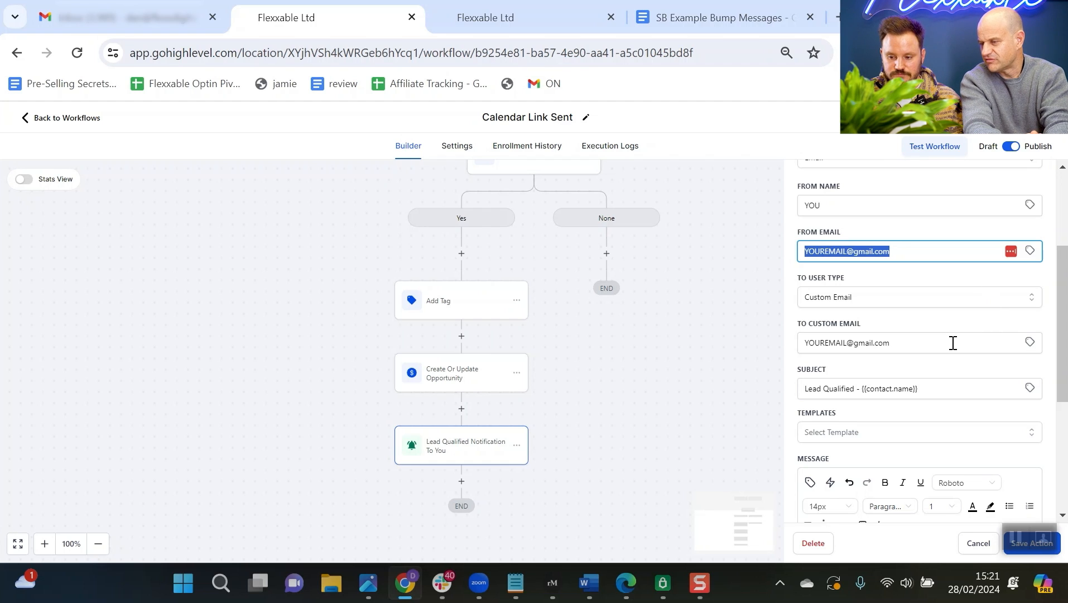
pyautogui.scroll(-2, 953, 342)
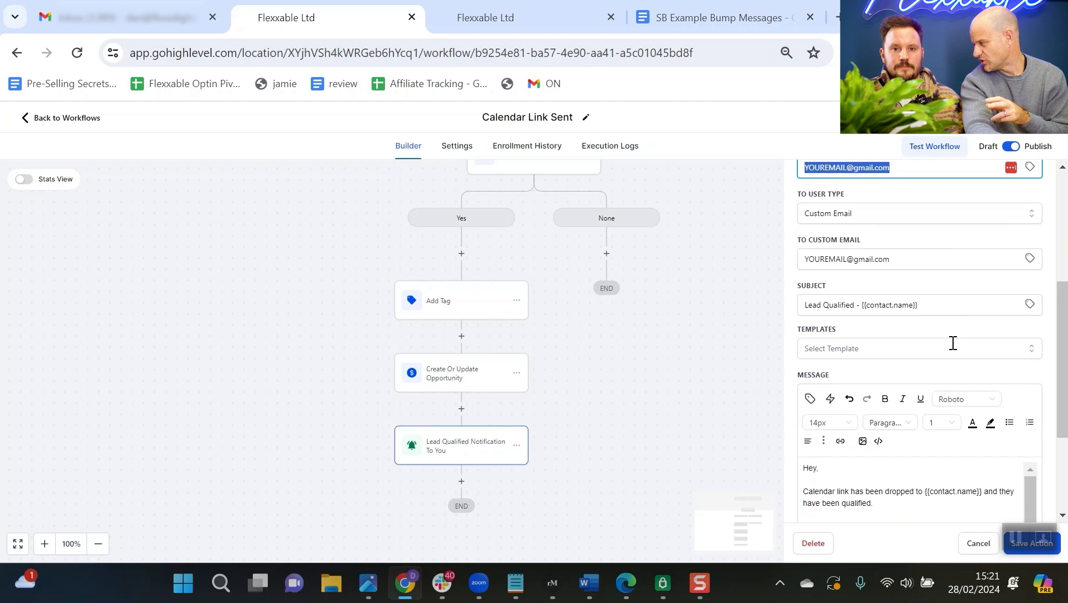
pyautogui.scroll(-2, 953, 343)
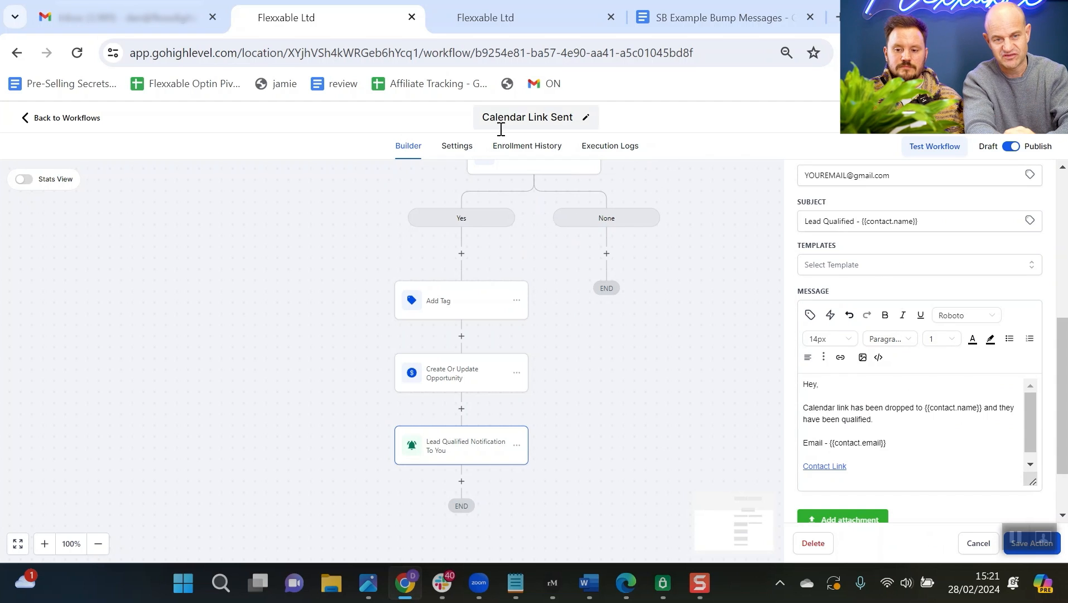
pyautogui.scroll(4, 647, 282)
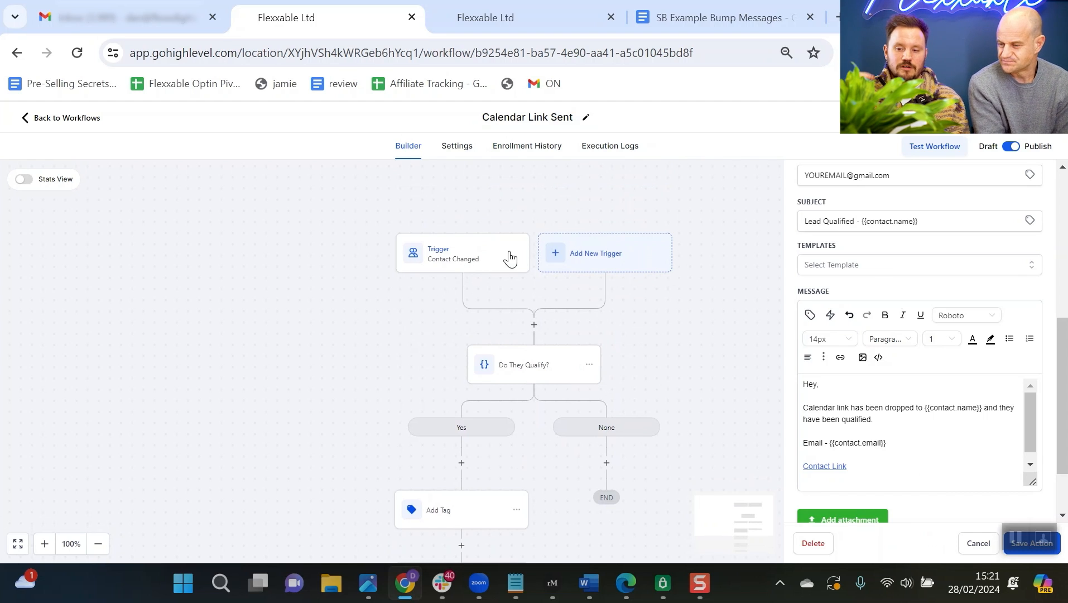
pyautogui.click(970, 548)
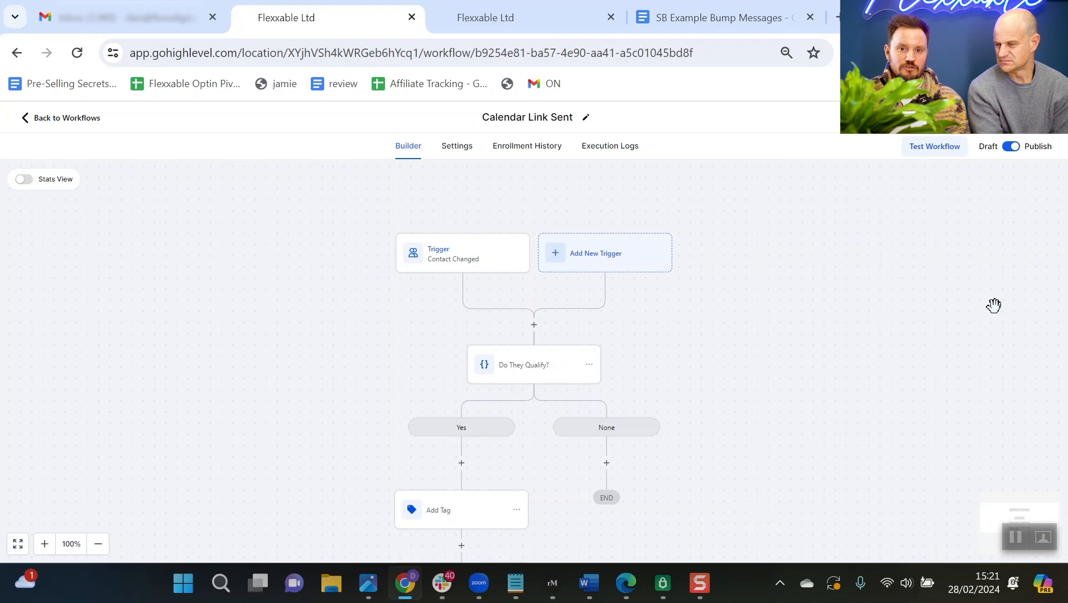
# - Open the Appointment Booked workflow in the Appointment Workflows folder and inspect its Customer Booked Appointment trigger without changing it
pyautogui.click(93, 119)
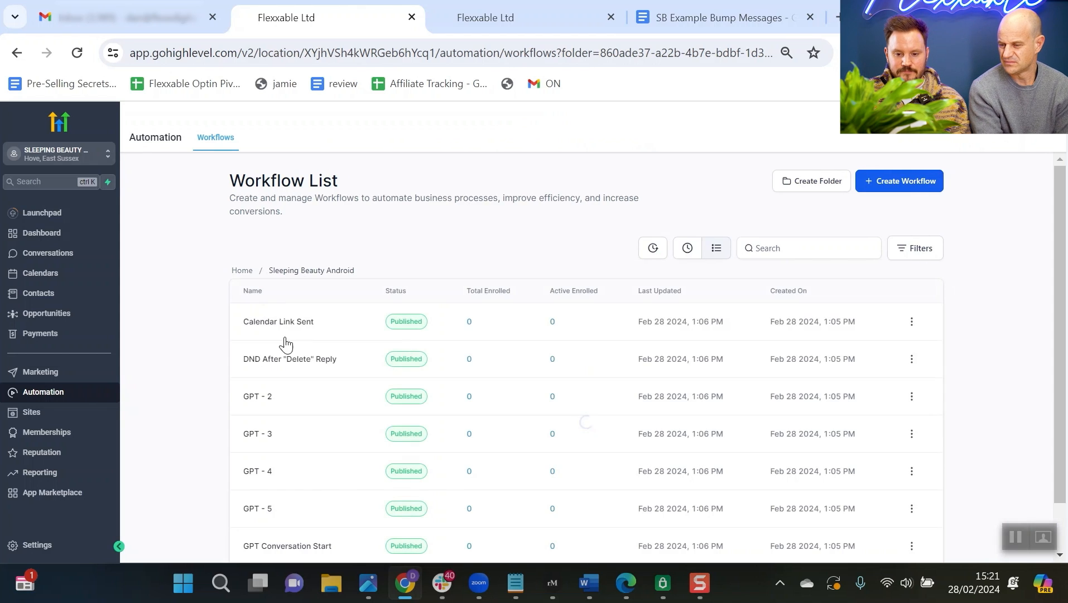
pyautogui.click(243, 270)
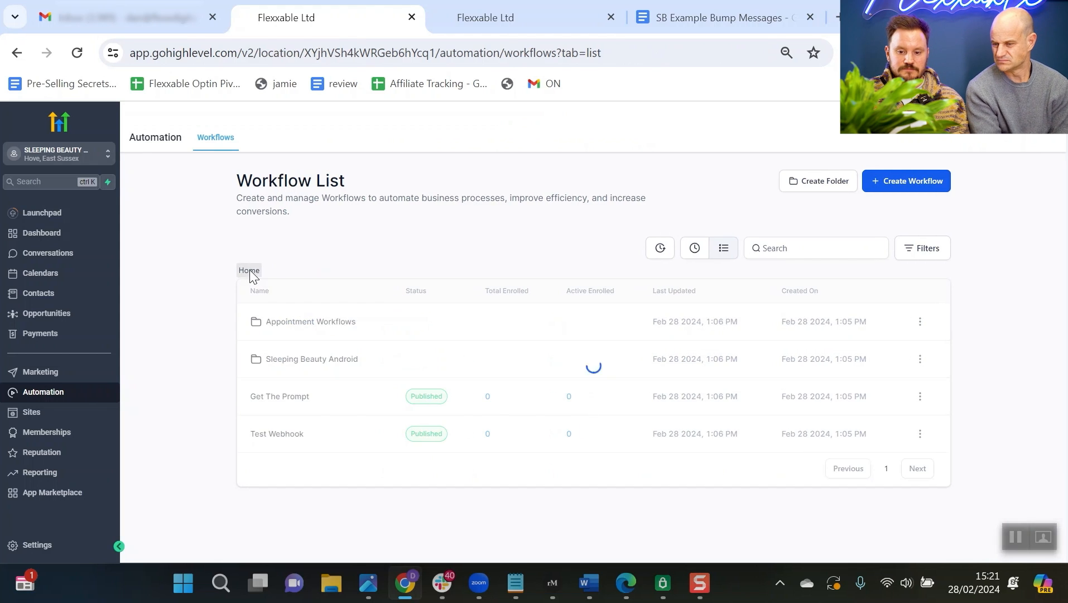
pyautogui.click(280, 322)
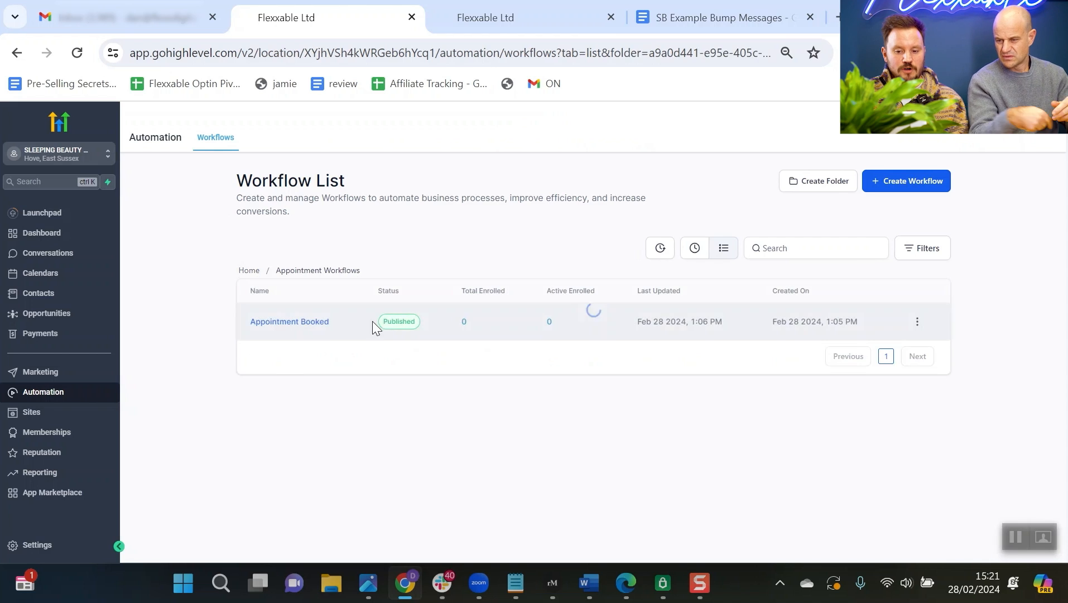
pyautogui.click(323, 328)
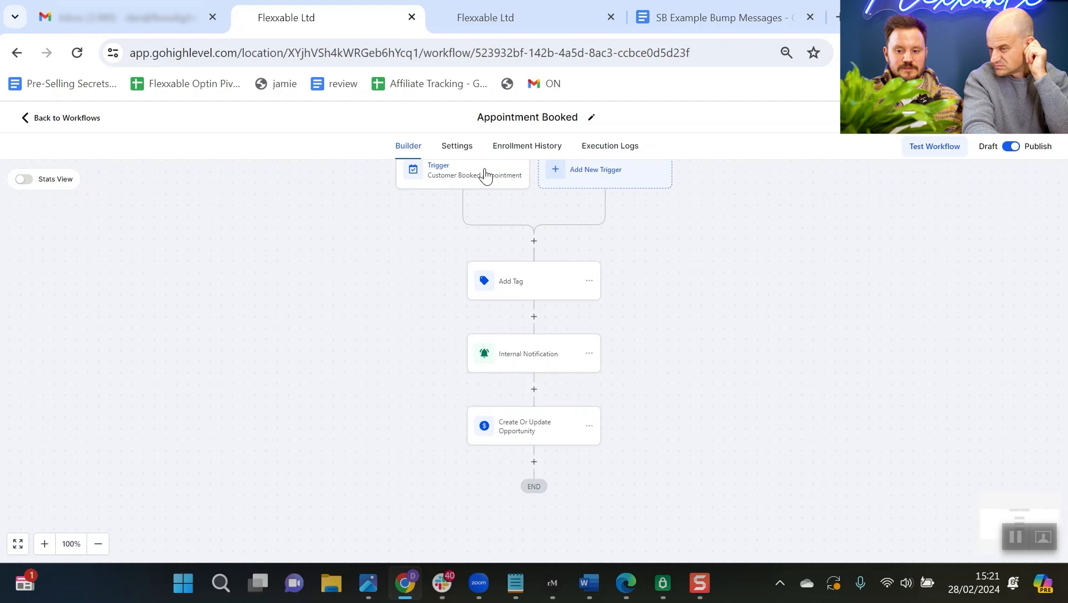
pyautogui.click(485, 175)
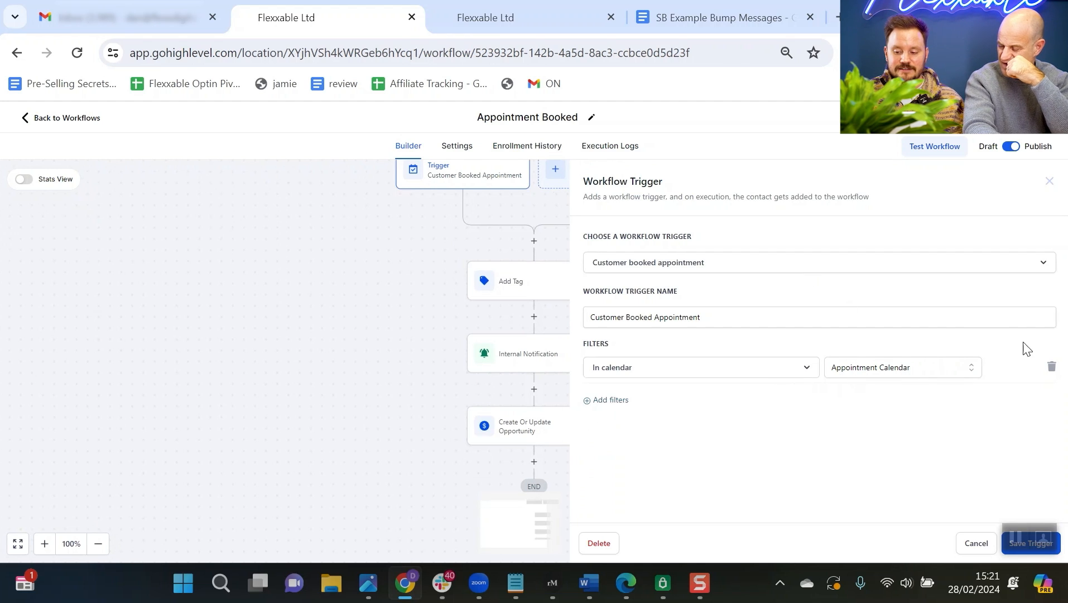
pyautogui.click(976, 544)
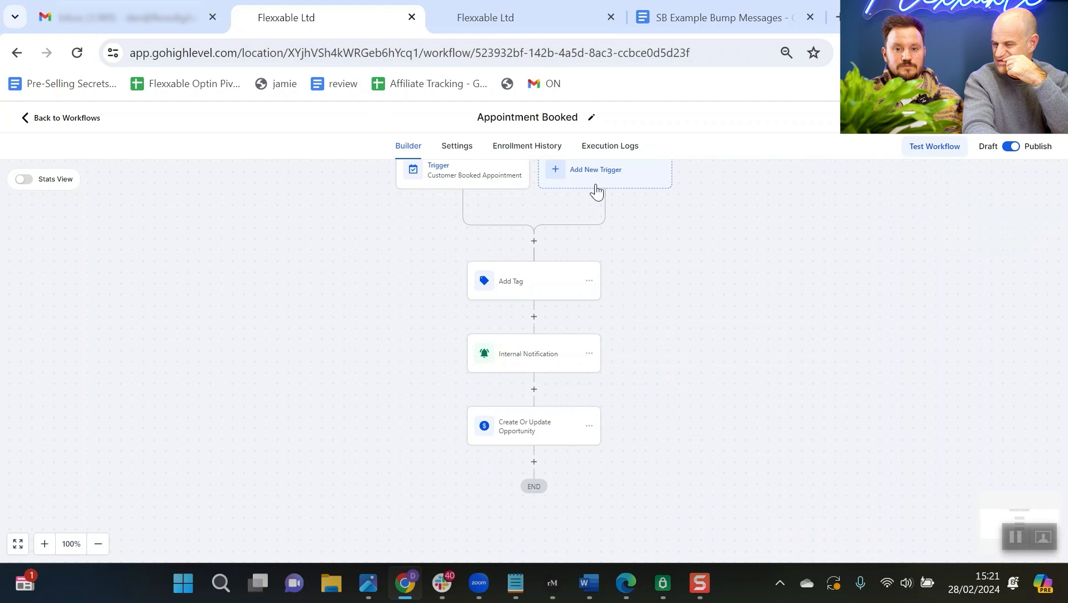
# - Inspect the Add Tag action and the Internal Notification email's addresses, subject and message in Appointment Booked without changing them
pyautogui.click(535, 281)
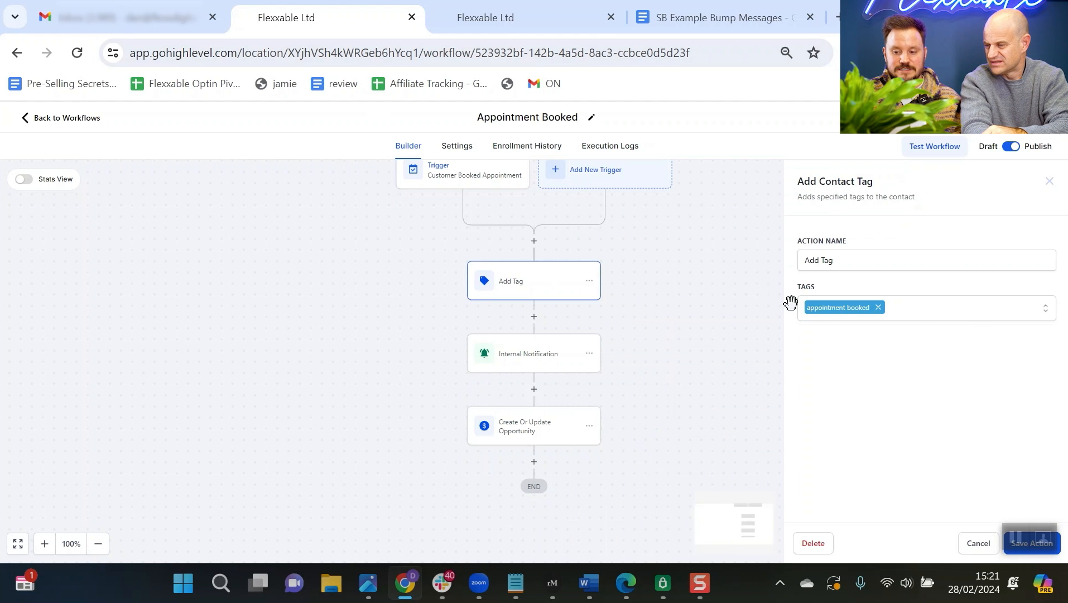
pyautogui.click(536, 358)
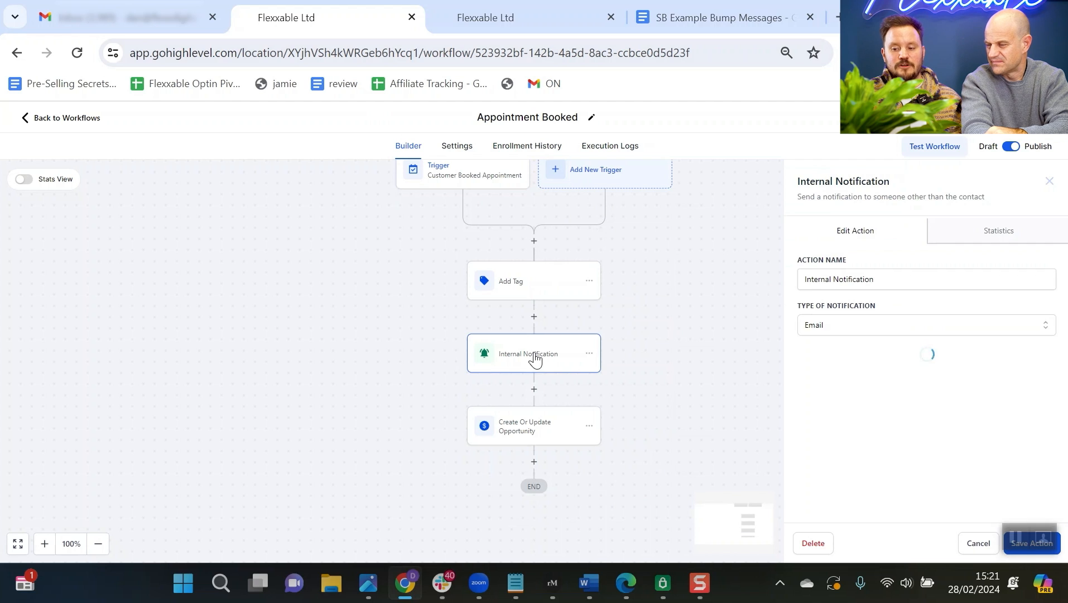
pyautogui.scroll(-5, 865, 362)
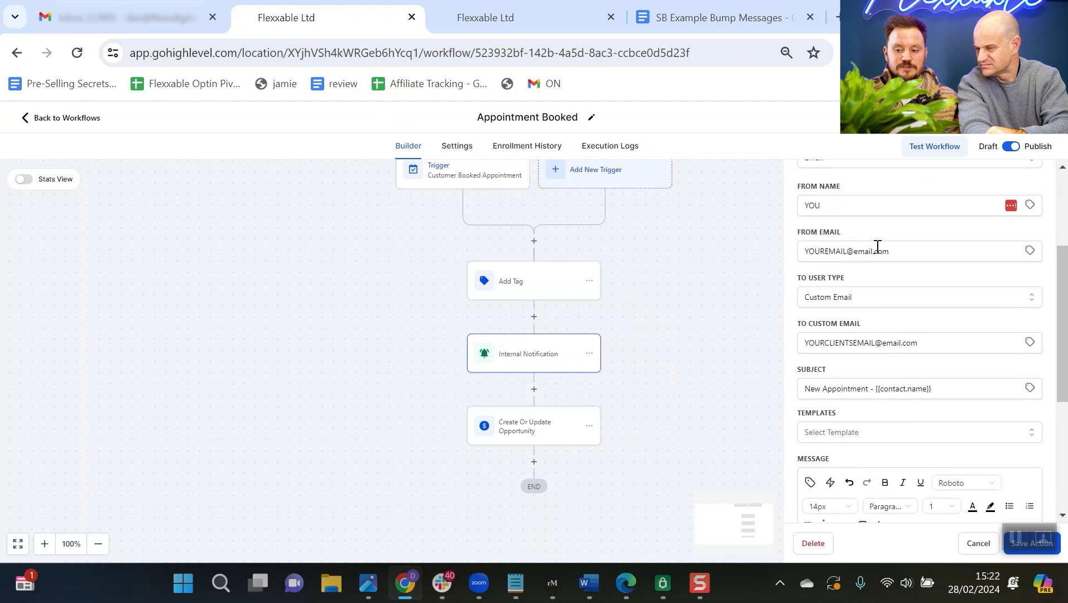
pyautogui.scroll(2, 876, 245)
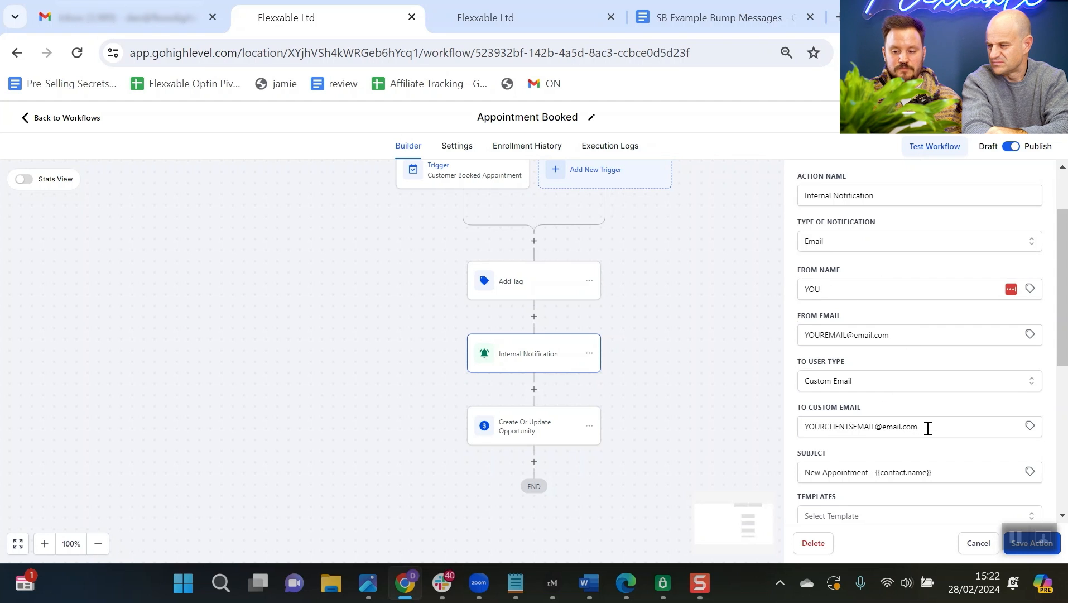
pyautogui.scroll(-5, 896, 427)
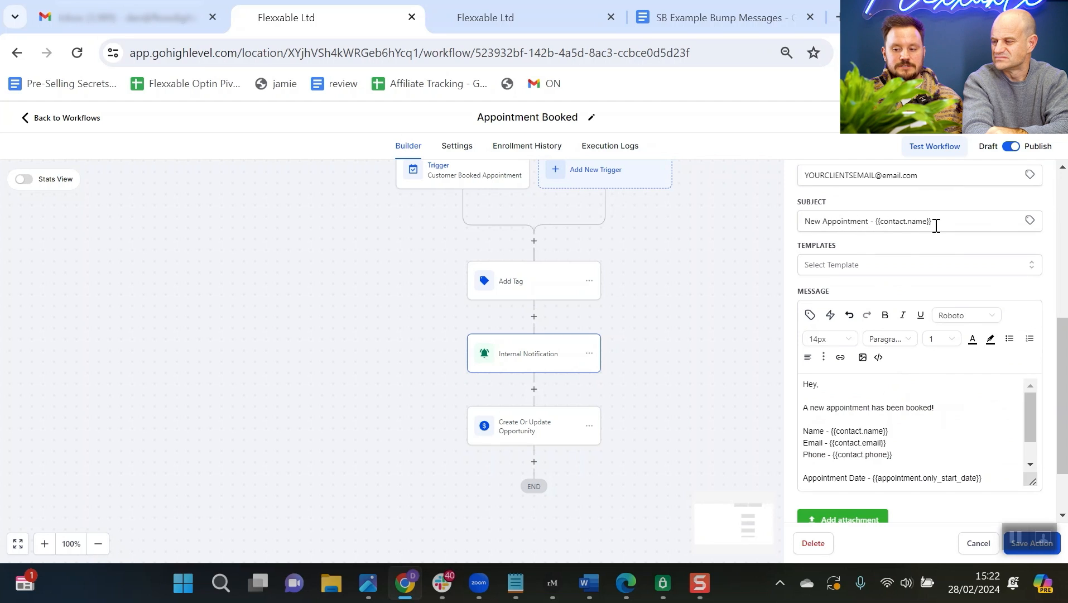
pyautogui.scroll(-1, 883, 410)
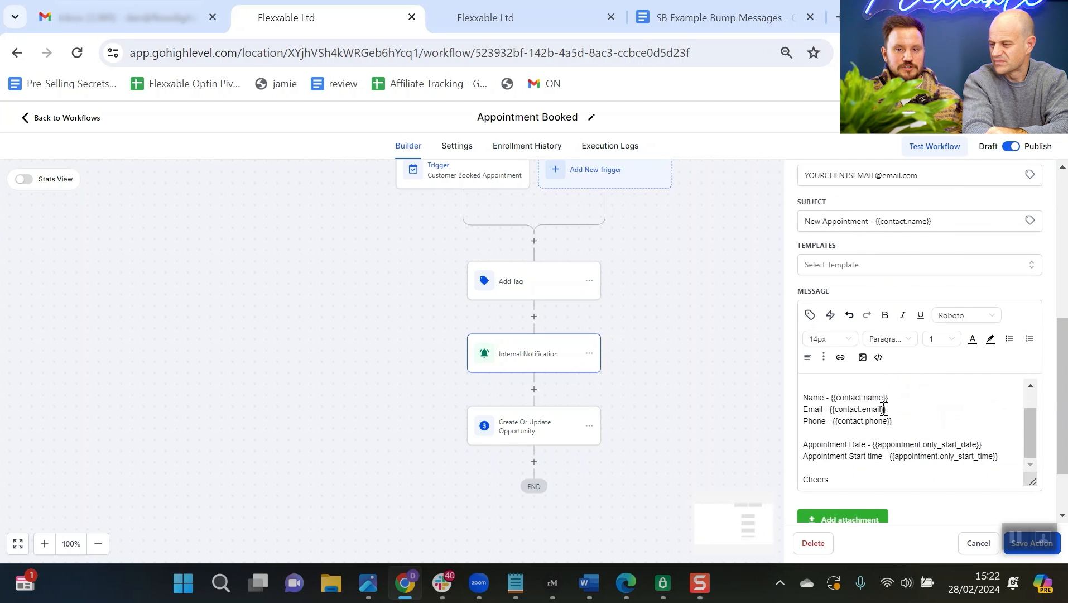
pyautogui.click(971, 542)
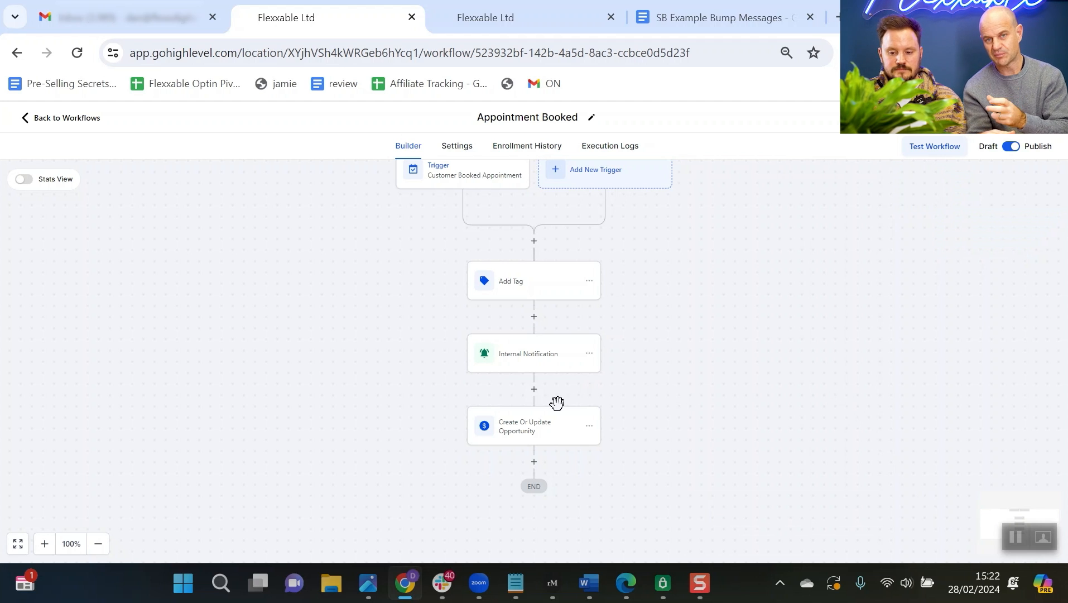
pyautogui.click(546, 425)
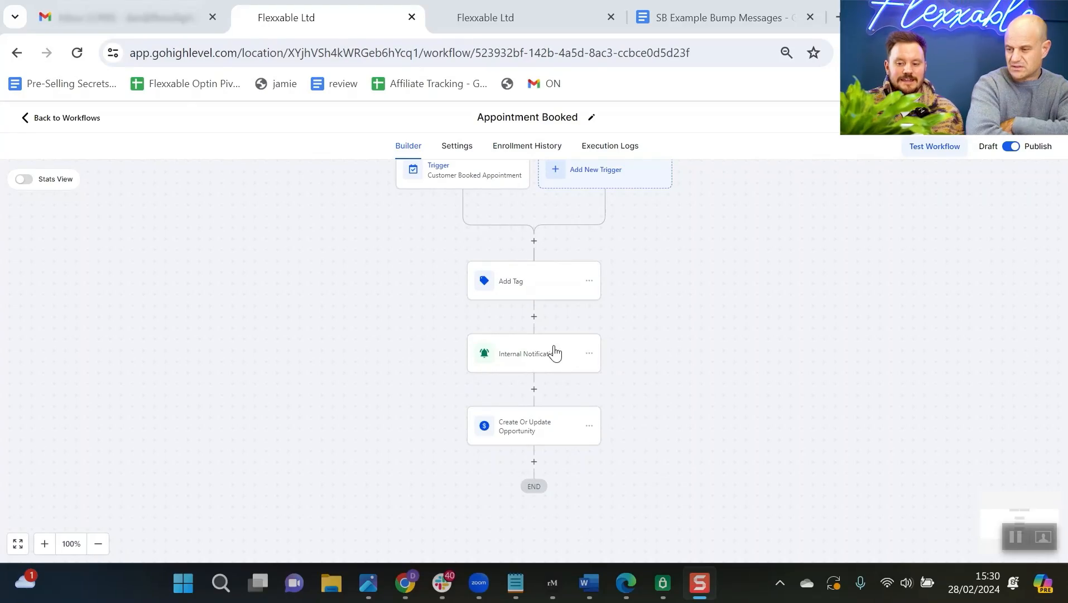
pyautogui.click(667, 366)
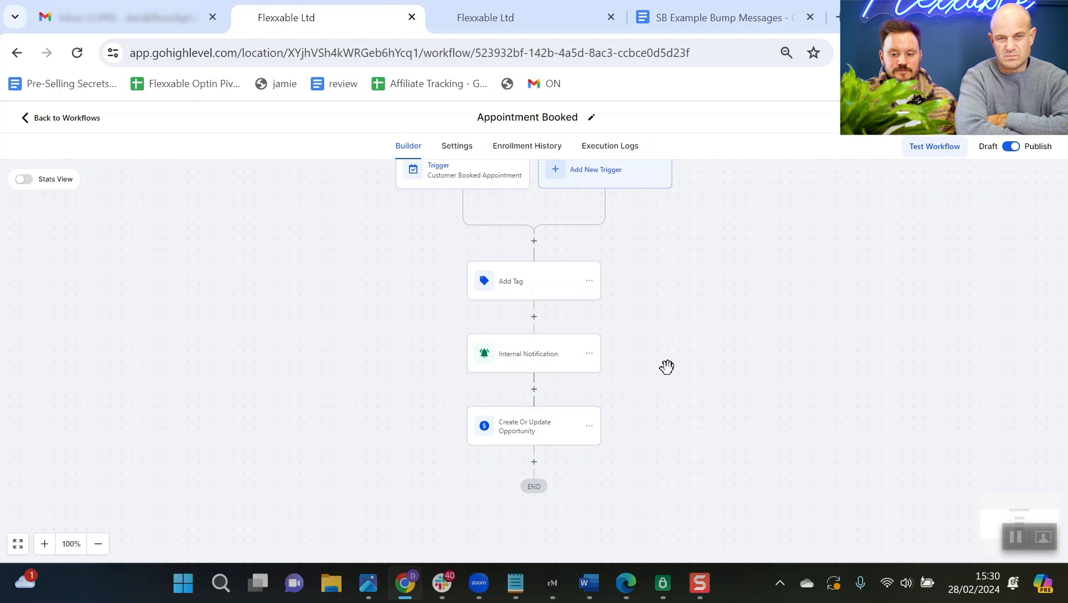
# - Try adding a Send Internal Notification action of type SMS before Create Or Update Opportunity, and discard it without saving
pyautogui.click(533, 390)
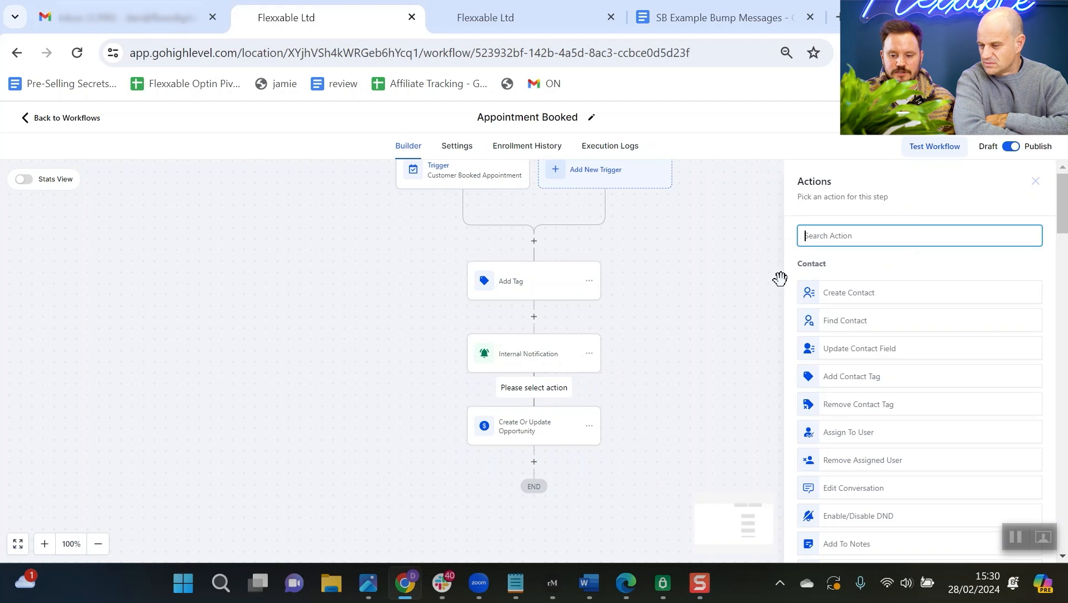
pyautogui.write('inter')
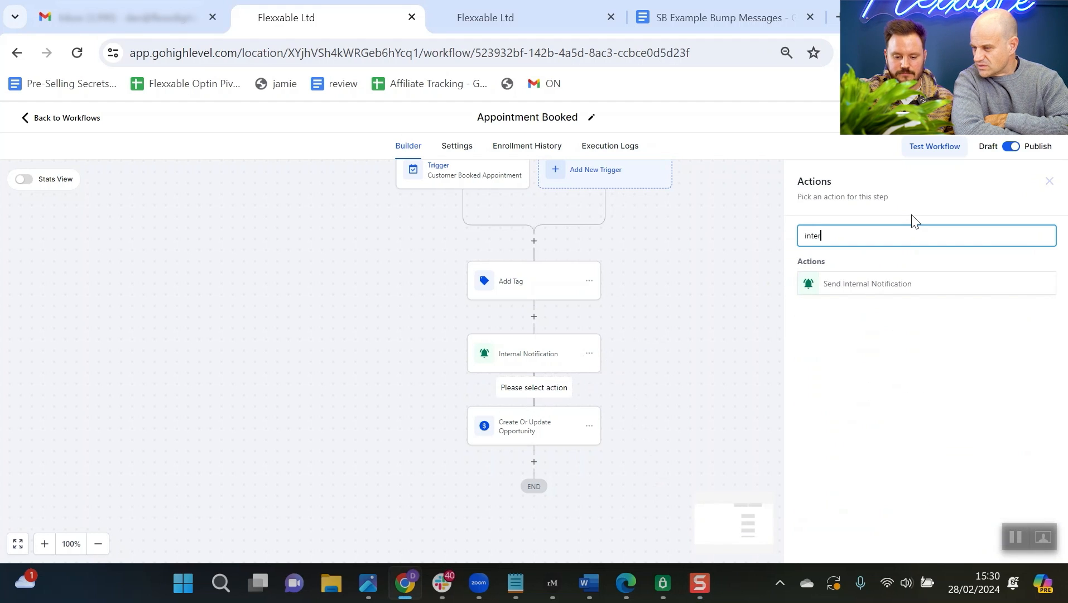
pyautogui.click(959, 282)
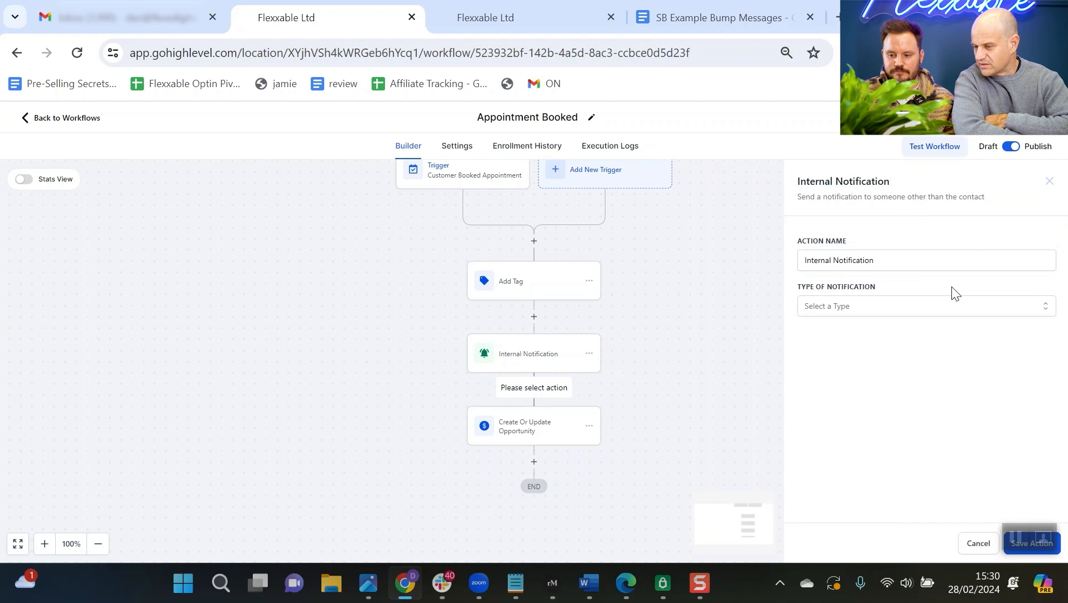
pyautogui.click(839, 306)
pyautogui.click(821, 375)
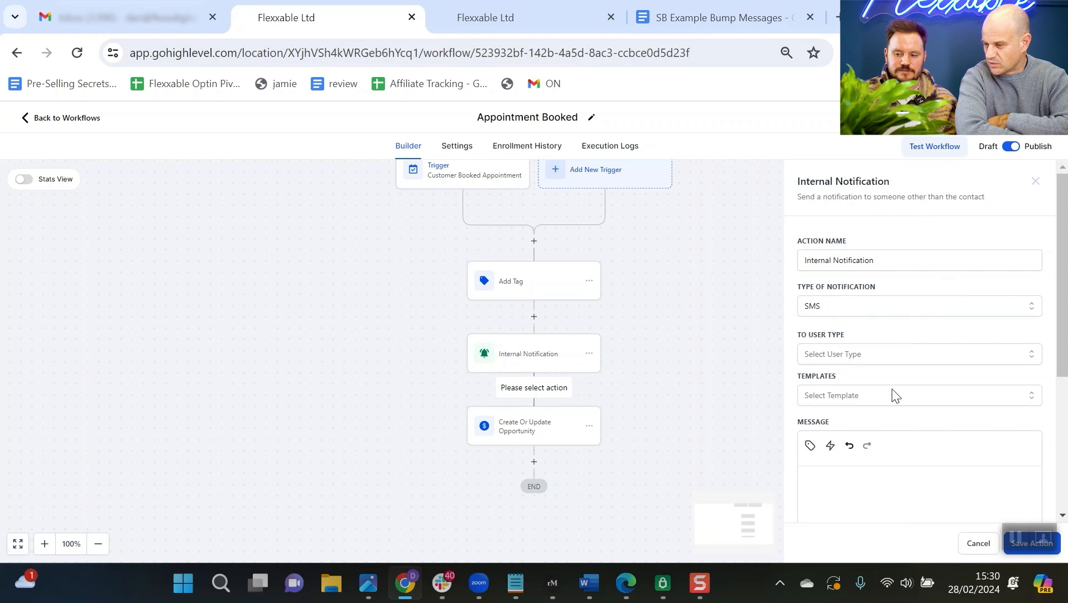
pyautogui.scroll(-3, 895, 395)
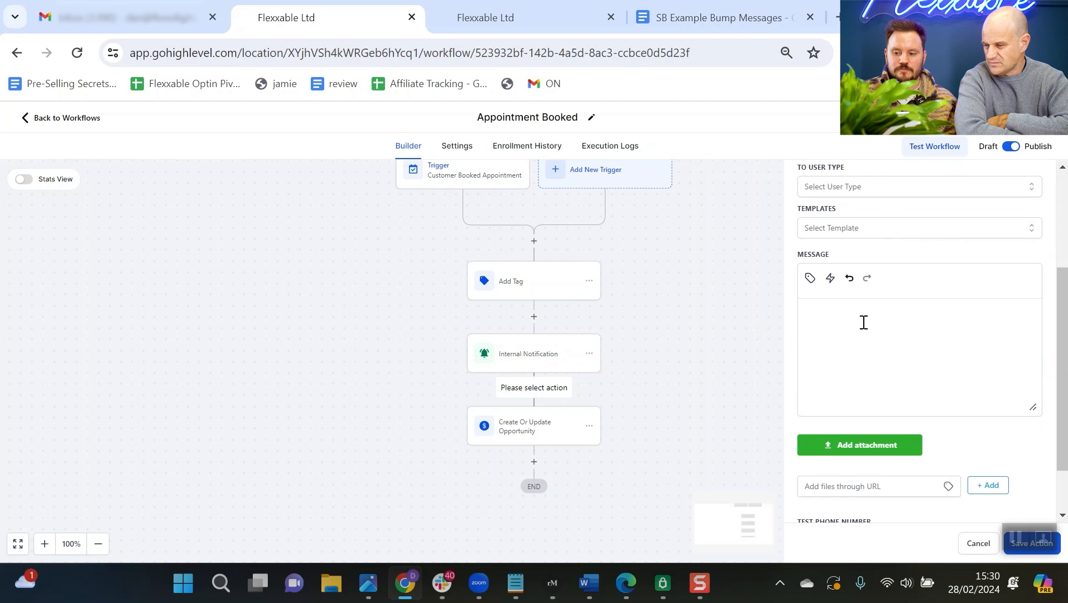
pyautogui.click(975, 544)
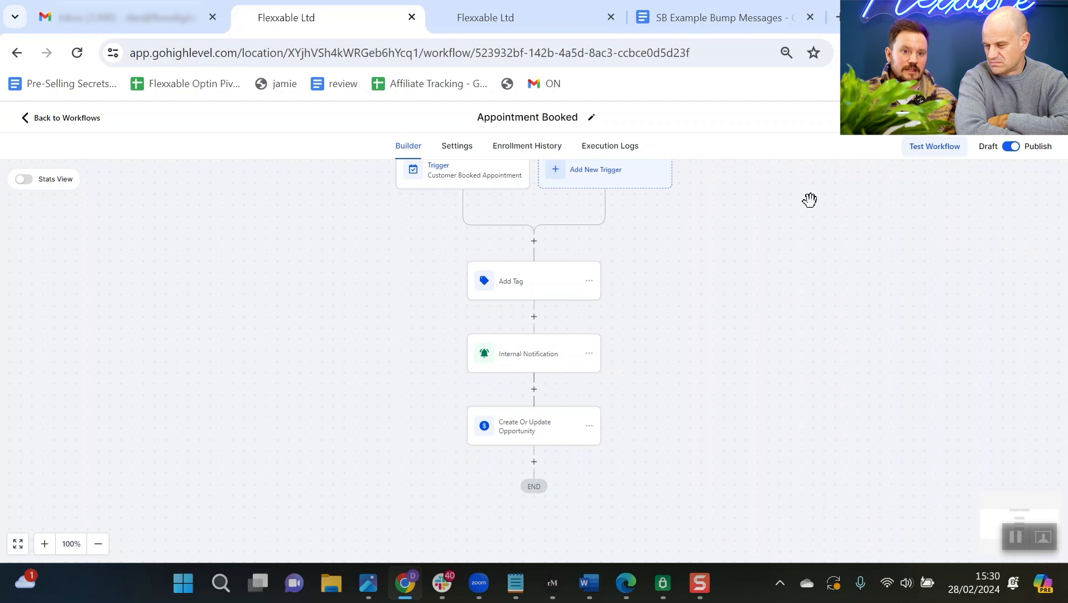
# - Leave the Appointment Booked workflow, return to the top-level workflow list and open the Funnels page of Sites
pyautogui.scroll(3, 776, 320)
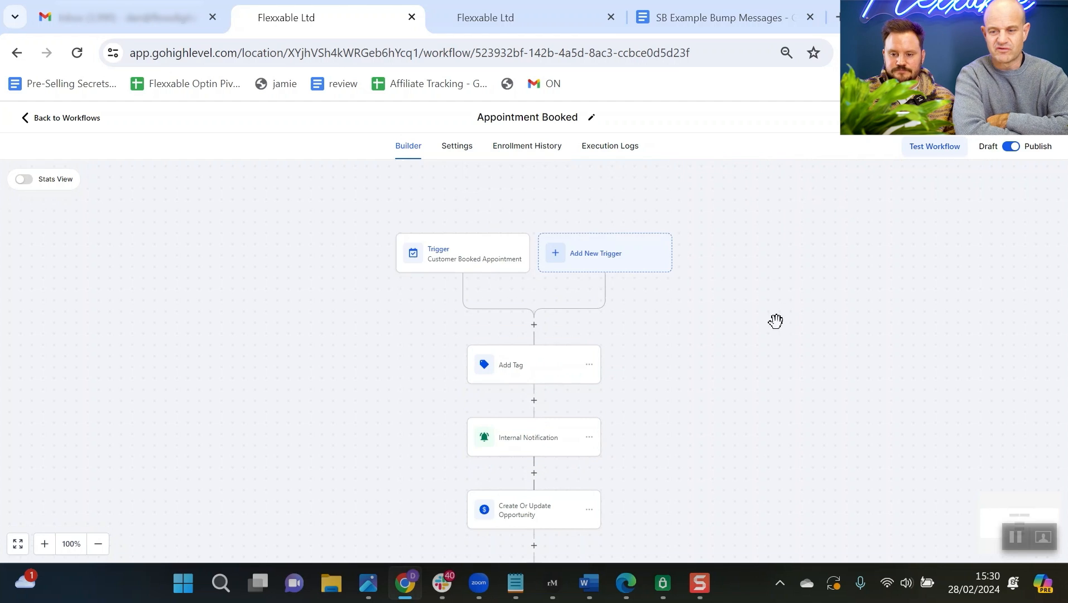
pyautogui.click(89, 126)
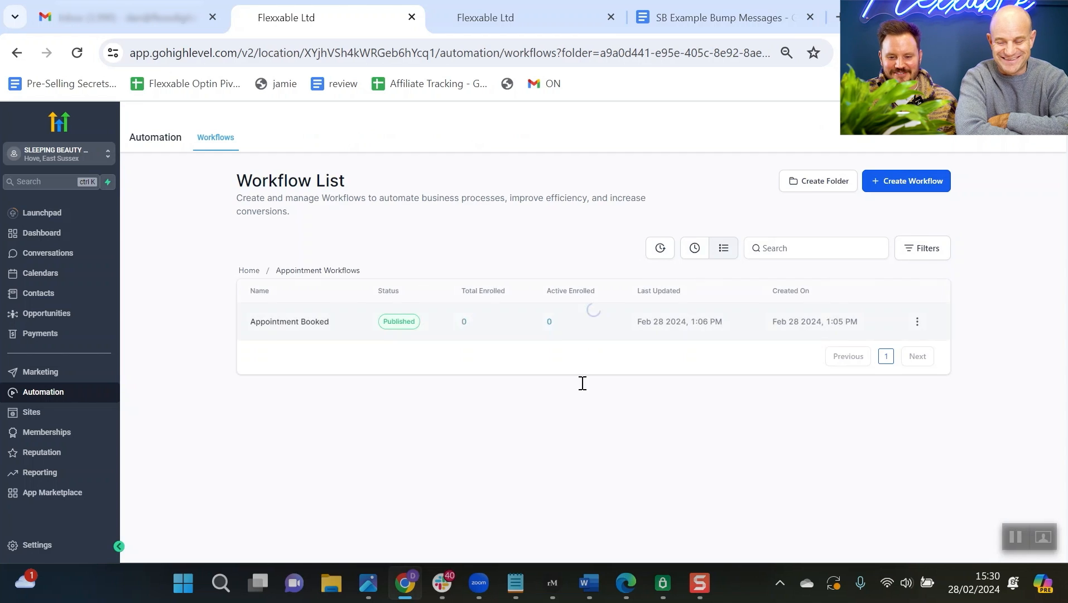
pyautogui.click(256, 275)
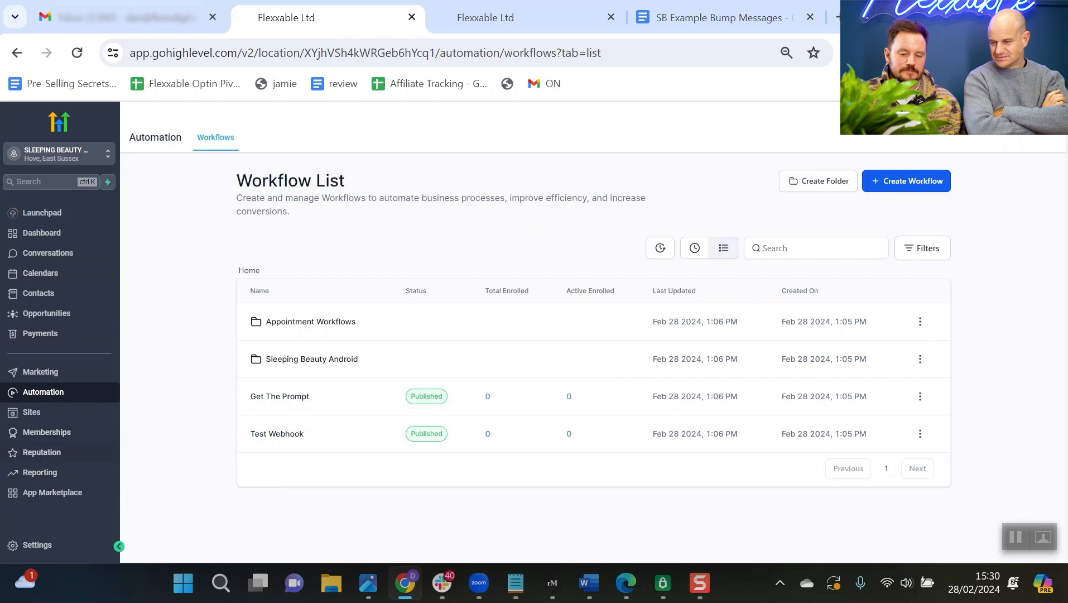
pyautogui.click(54, 417)
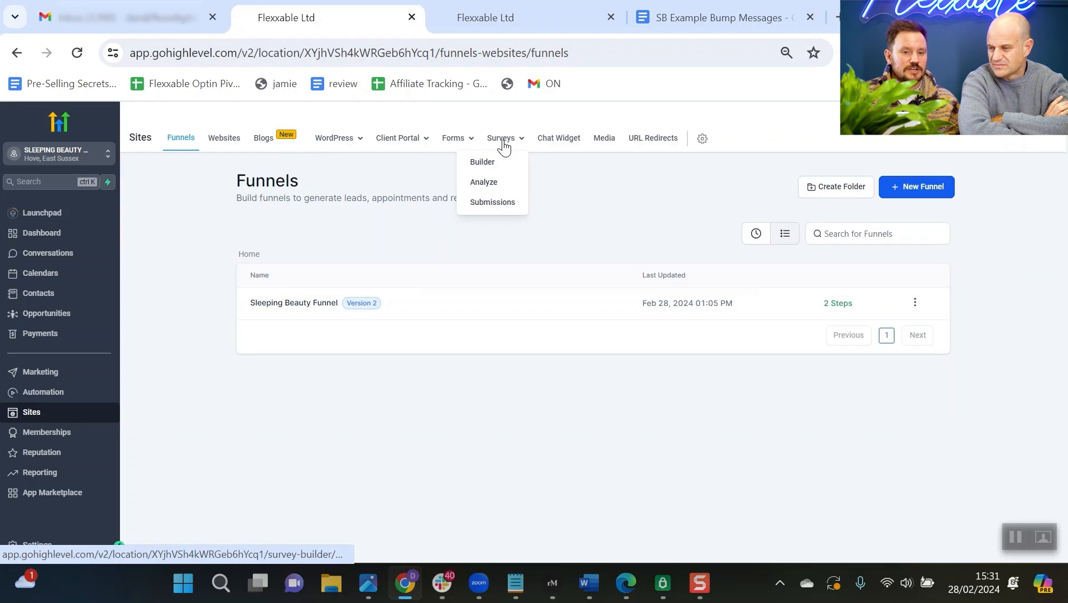
# - Open the account settings and review the Business Profile page from General Information down to Missed Call Text Back without changing it
pyautogui.moveTo(423, 142)
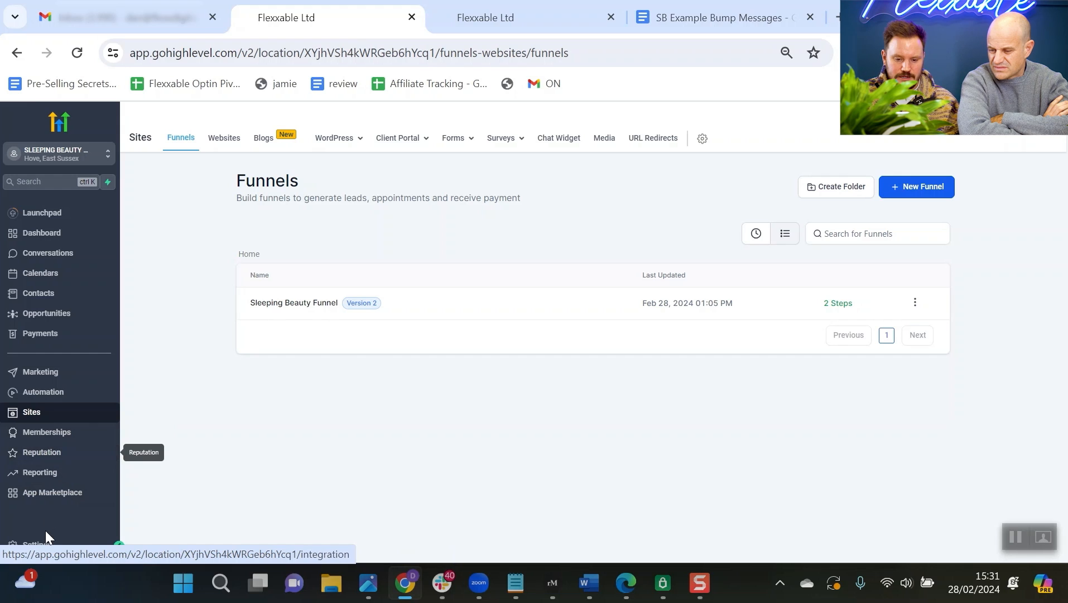
pyautogui.click(53, 551)
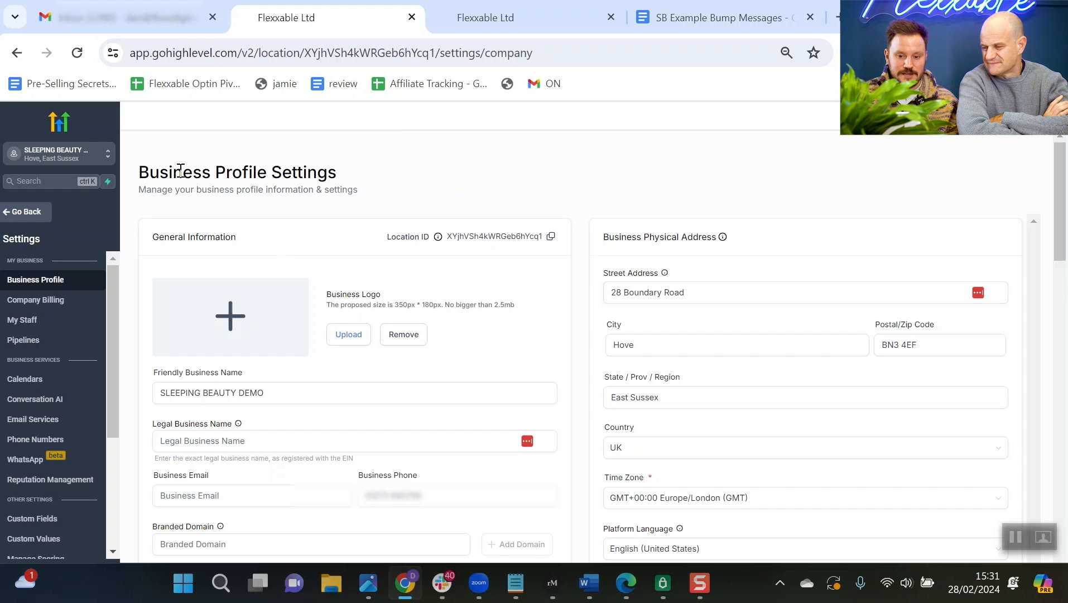
pyautogui.scroll(-2, 437, 284)
pyautogui.click(450, 306)
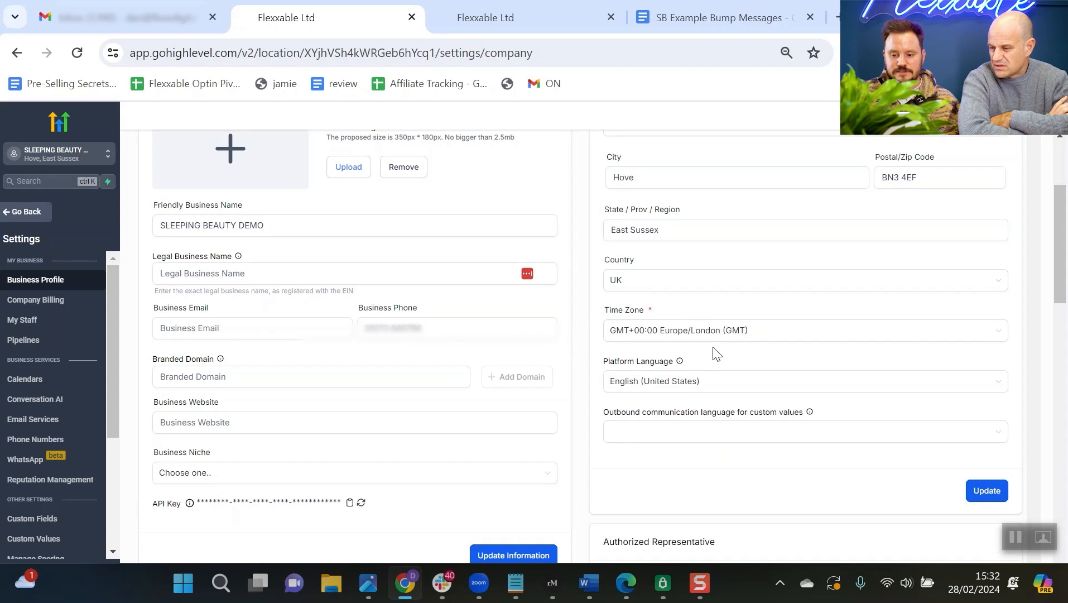
pyautogui.scroll(-2, 686, 362)
pyautogui.scroll(-2, 375, 321)
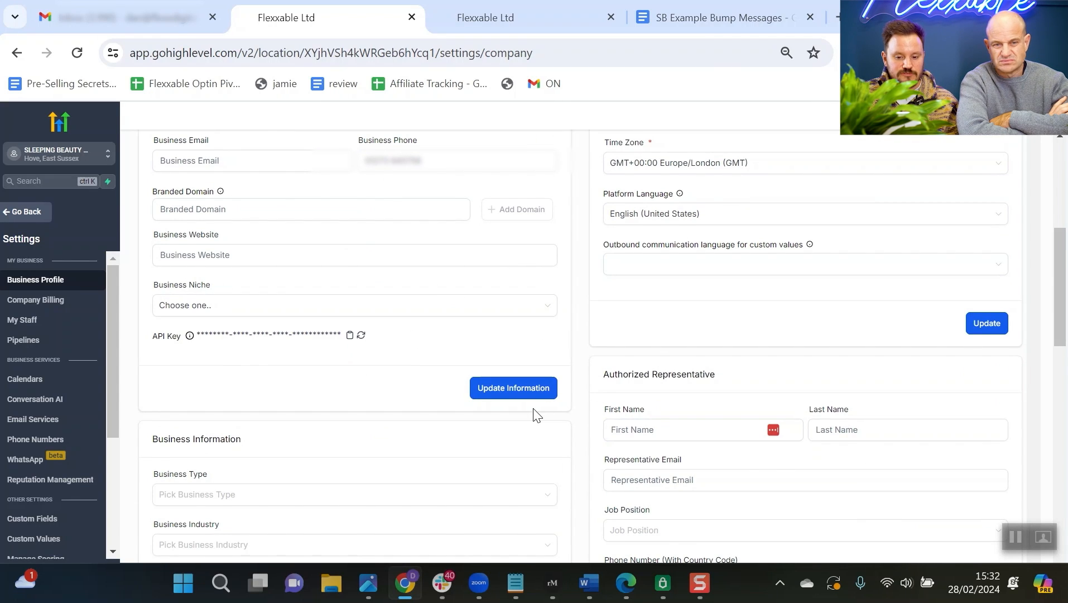
pyautogui.scroll(-6, 322, 386)
pyautogui.scroll(-4, 319, 346)
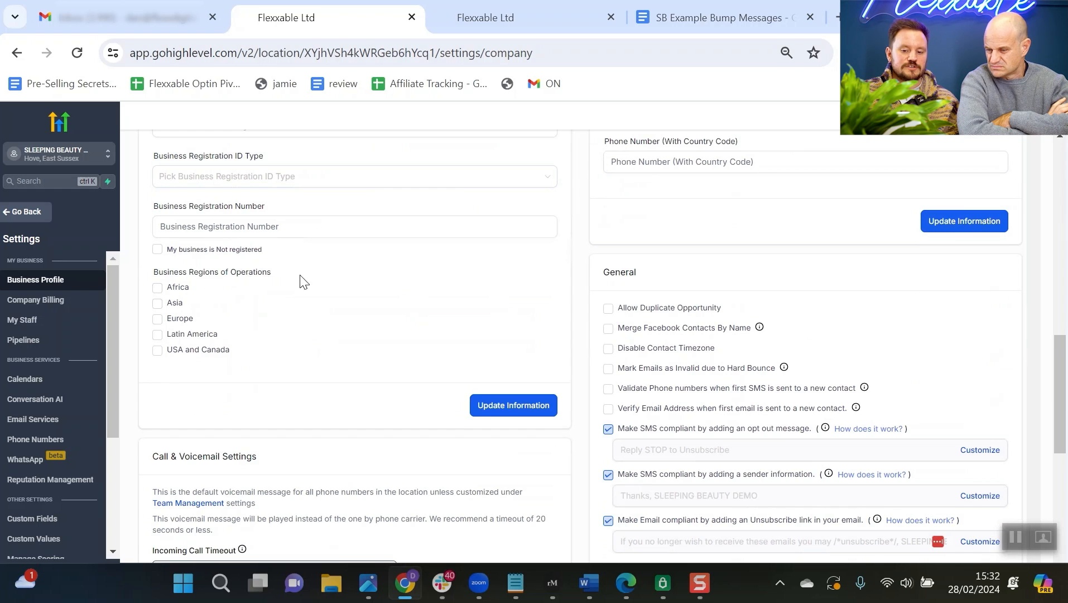
pyautogui.scroll(-2, 302, 282)
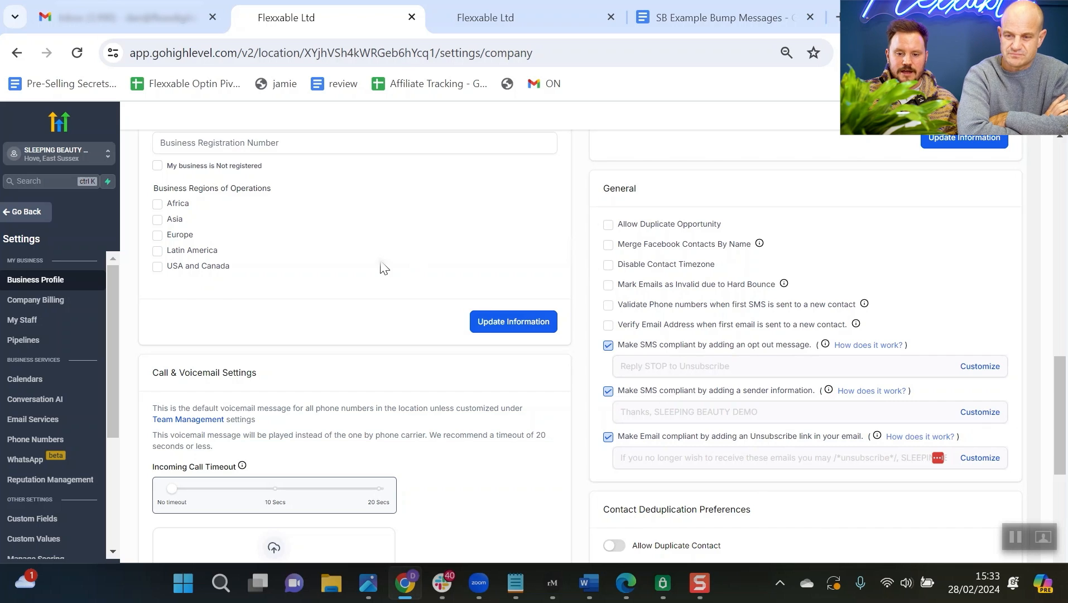
pyautogui.scroll(-7, 405, 271)
pyautogui.scroll(2, 798, 274)
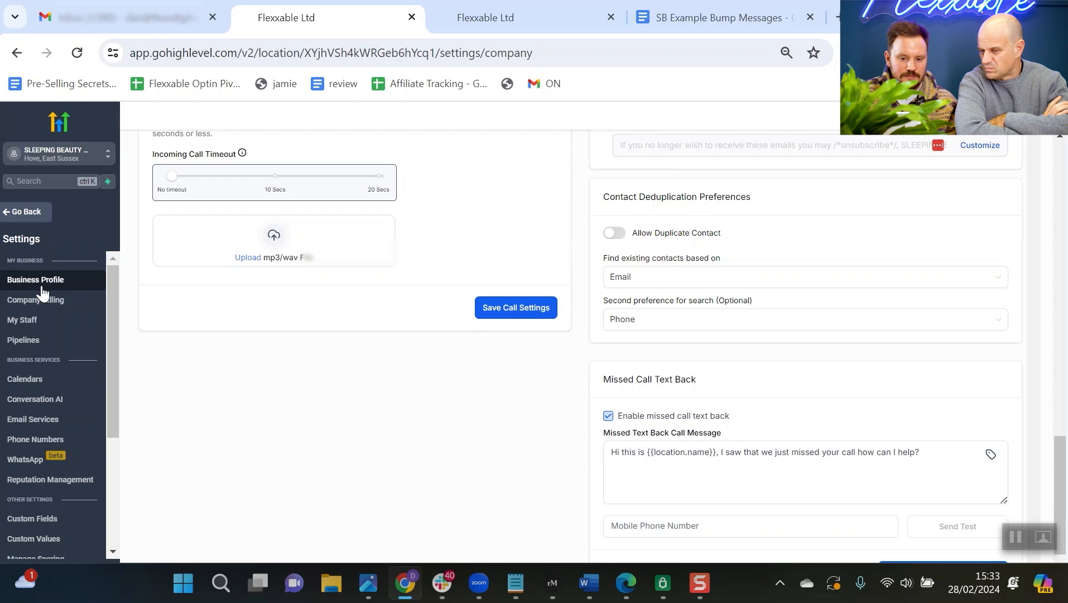
# - View the Pipelines settings, open My Staff and start a new employee with placeholder text for first name, last name and email
pyautogui.click(58, 345)
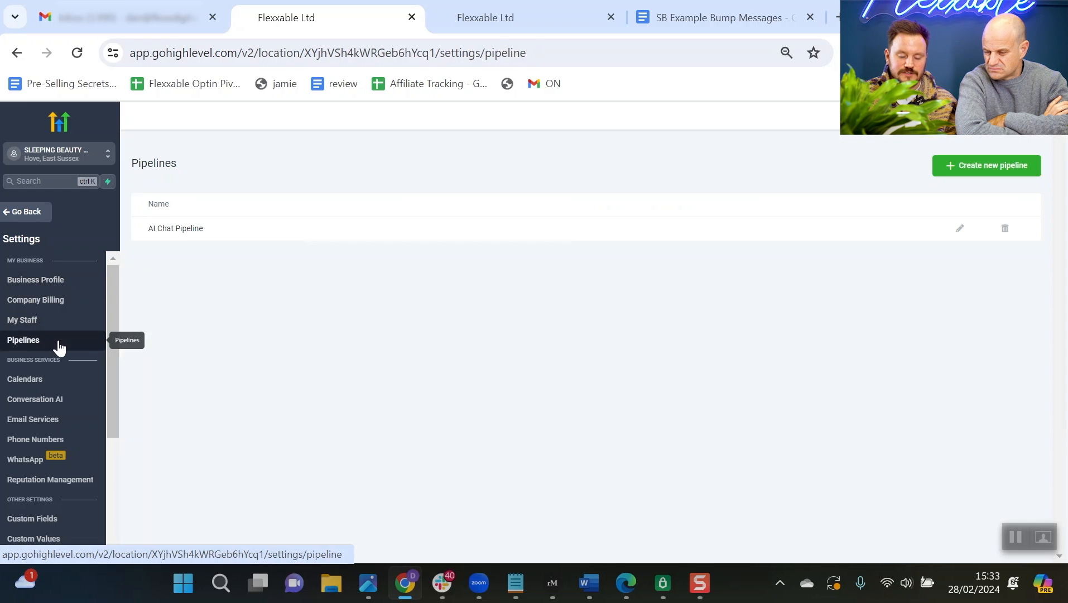
pyautogui.click(37, 320)
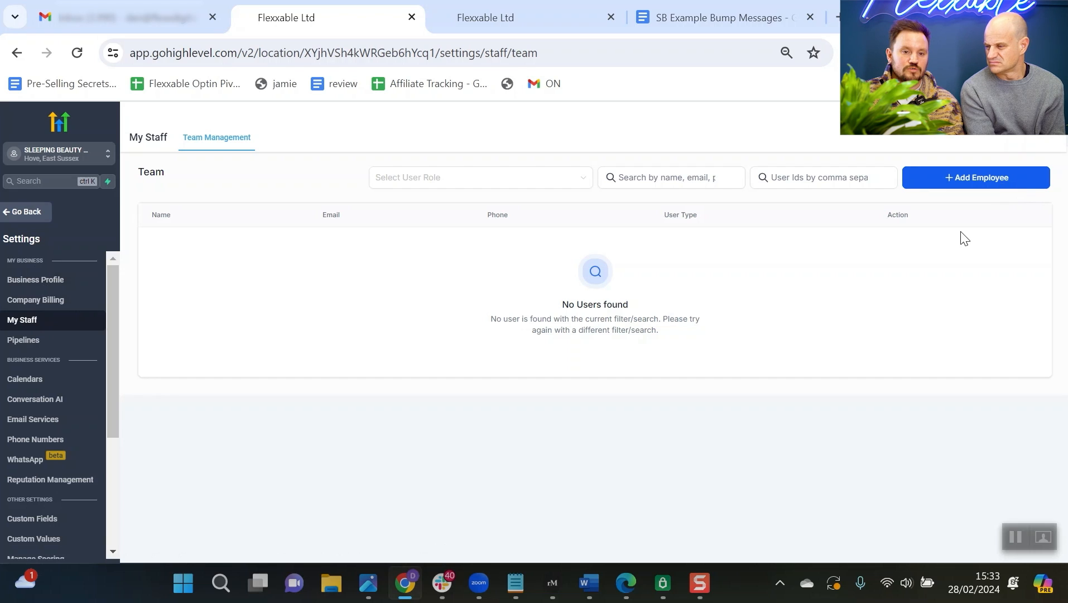
pyautogui.click(1010, 182)
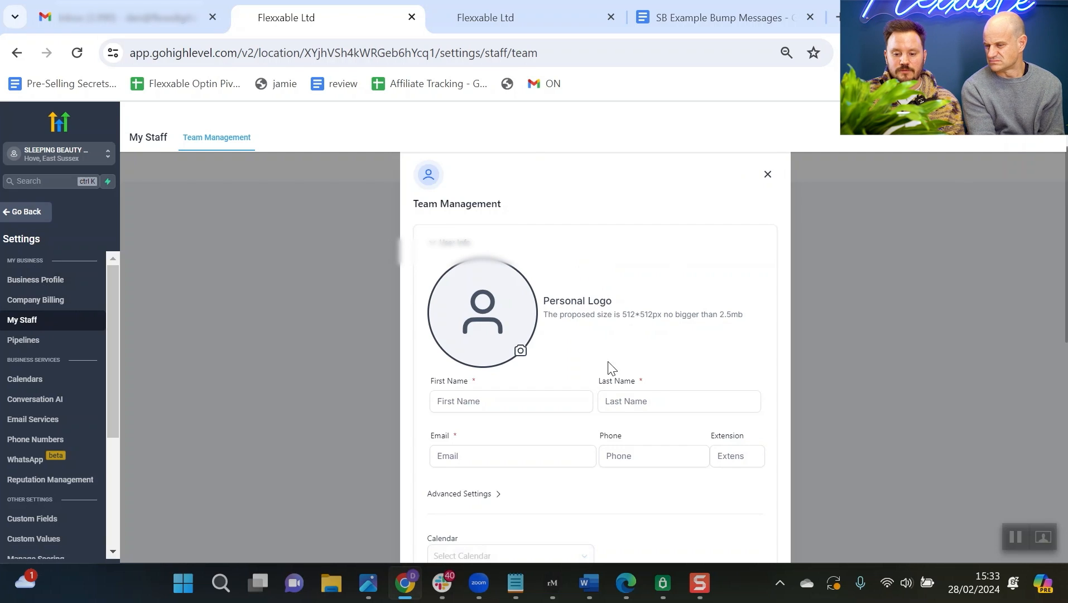
pyautogui.scroll(-3, 502, 251)
pyautogui.click(491, 231)
pyautogui.write('fh')
pyautogui.click(642, 235)
pyautogui.write('fh')
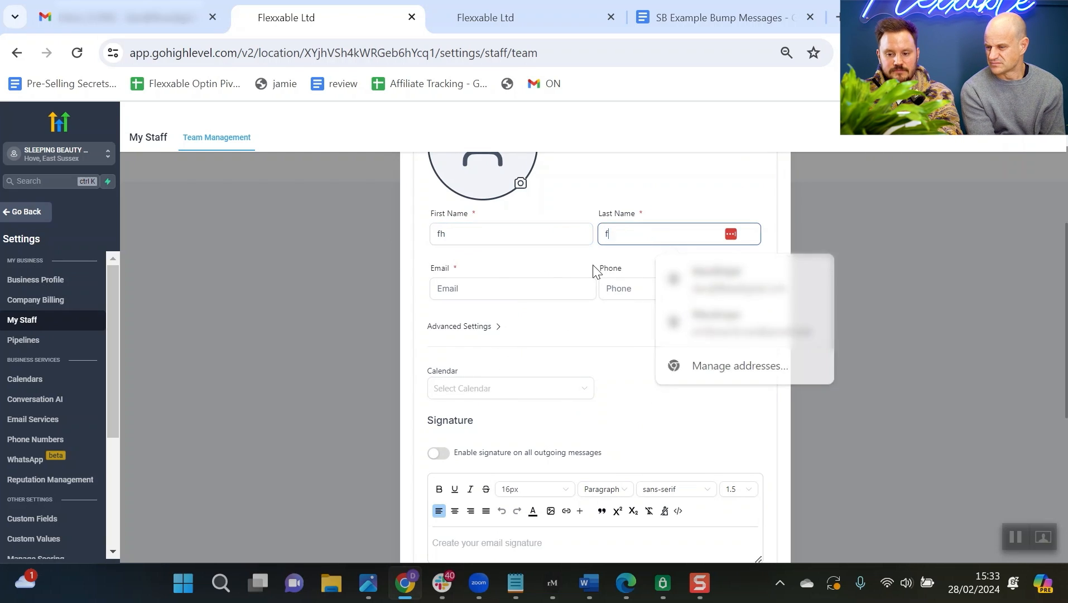
pyautogui.click(534, 288)
pyautogui.write('fdh')
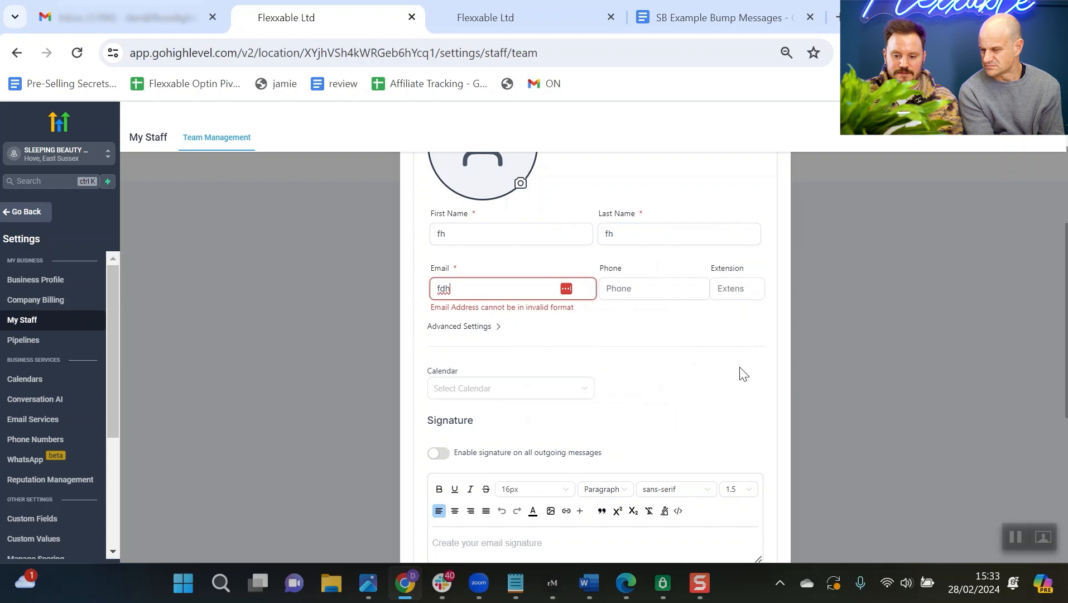
# - Try turning off Dashboard Stats, Campaigns and Triggers in the new employee's User Permissions, cancel enabling Only Assigned Data, and discard the employee
pyautogui.scroll(-5, 743, 373)
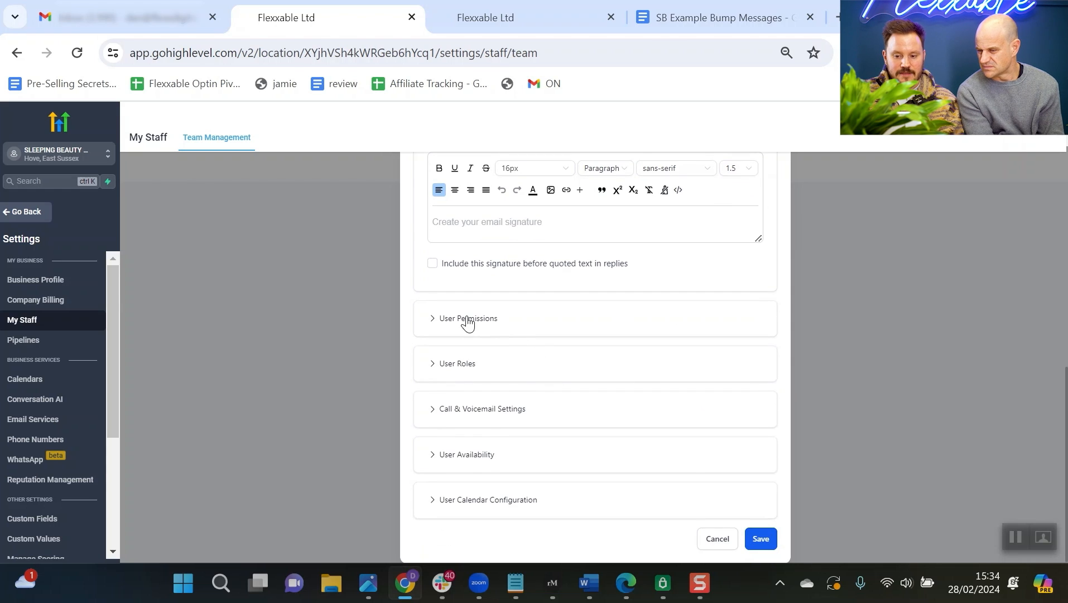
pyautogui.click(467, 319)
pyautogui.scroll(-3, 723, 268)
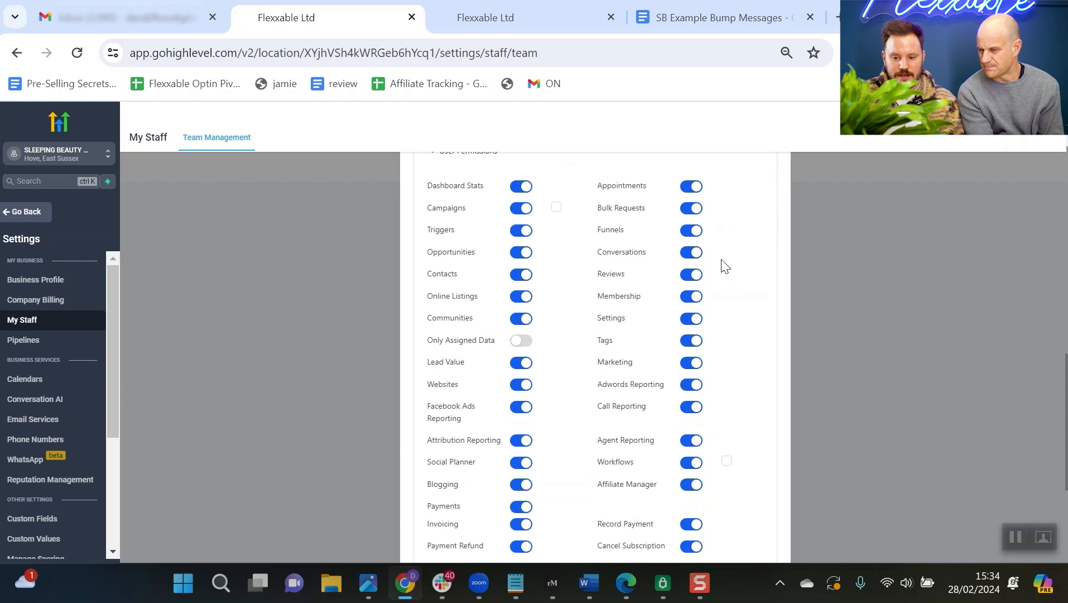
pyautogui.click(523, 188)
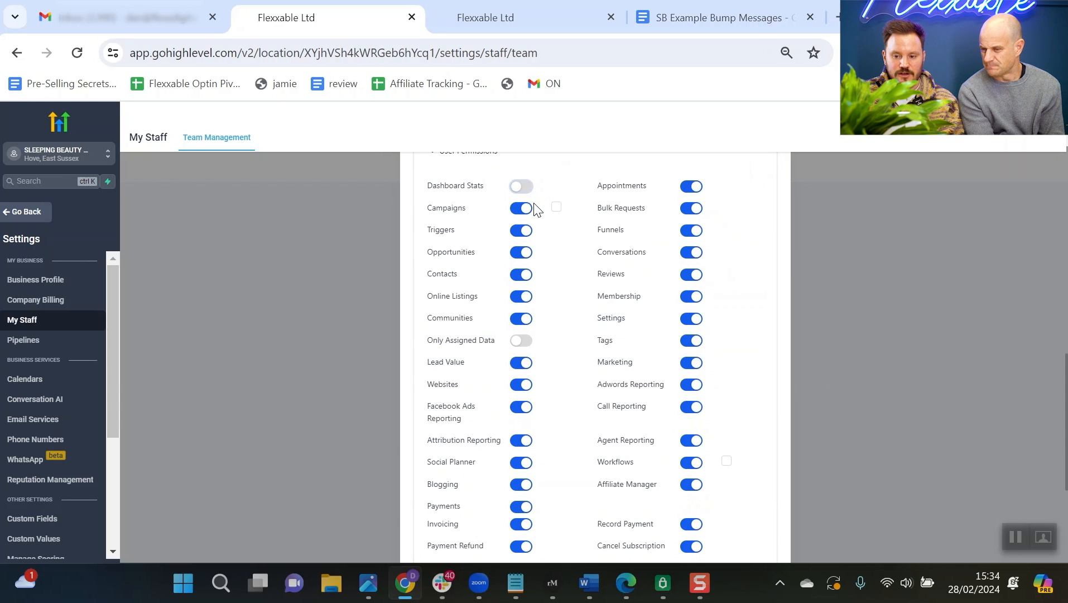
pyautogui.click(522, 209)
pyautogui.click(523, 232)
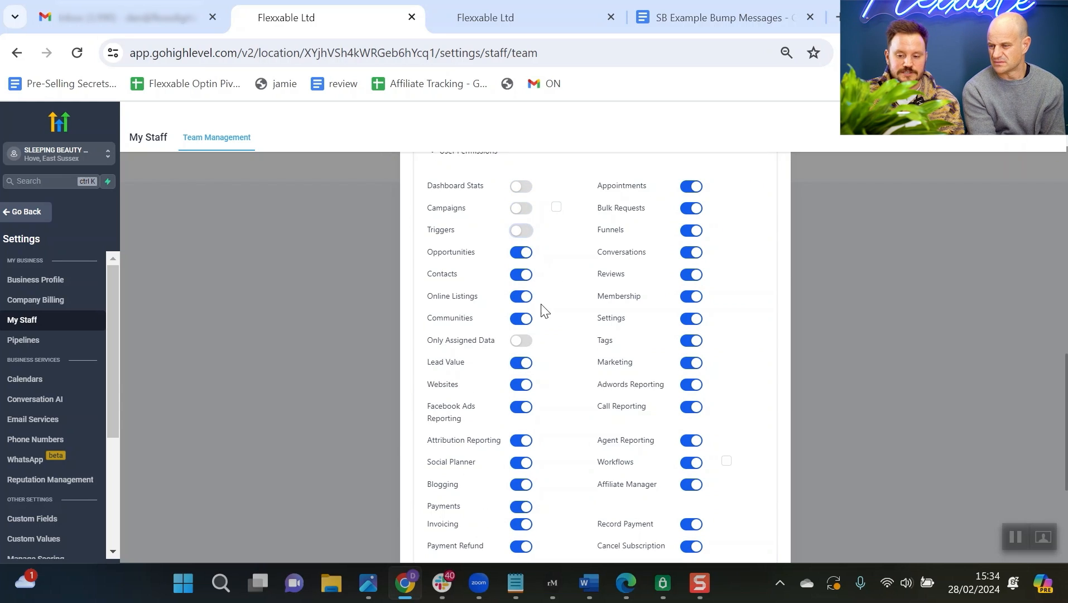
pyautogui.click(521, 341)
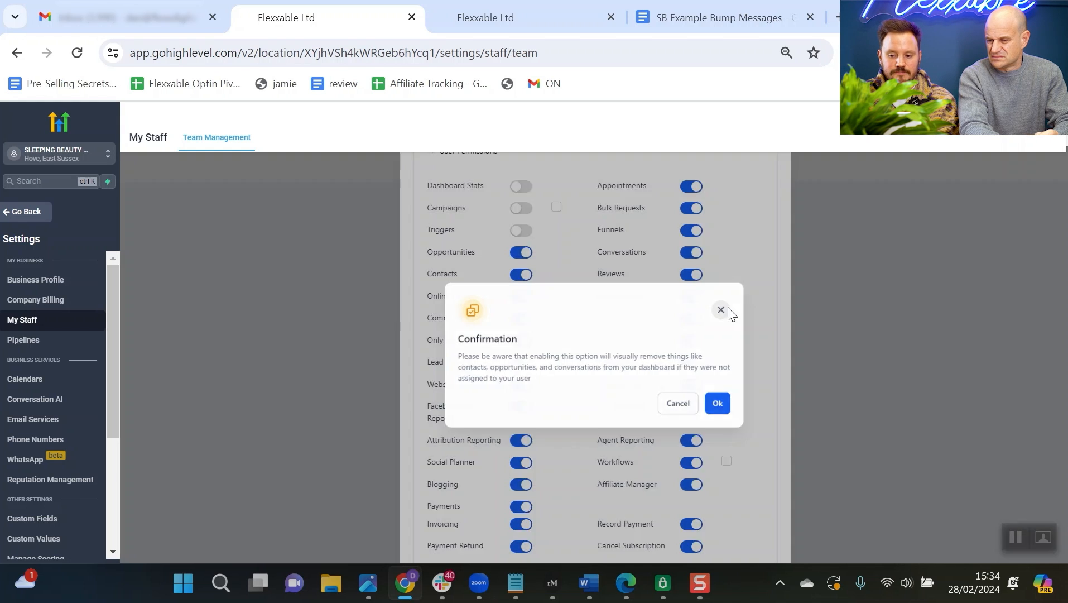
pyautogui.click(725, 311)
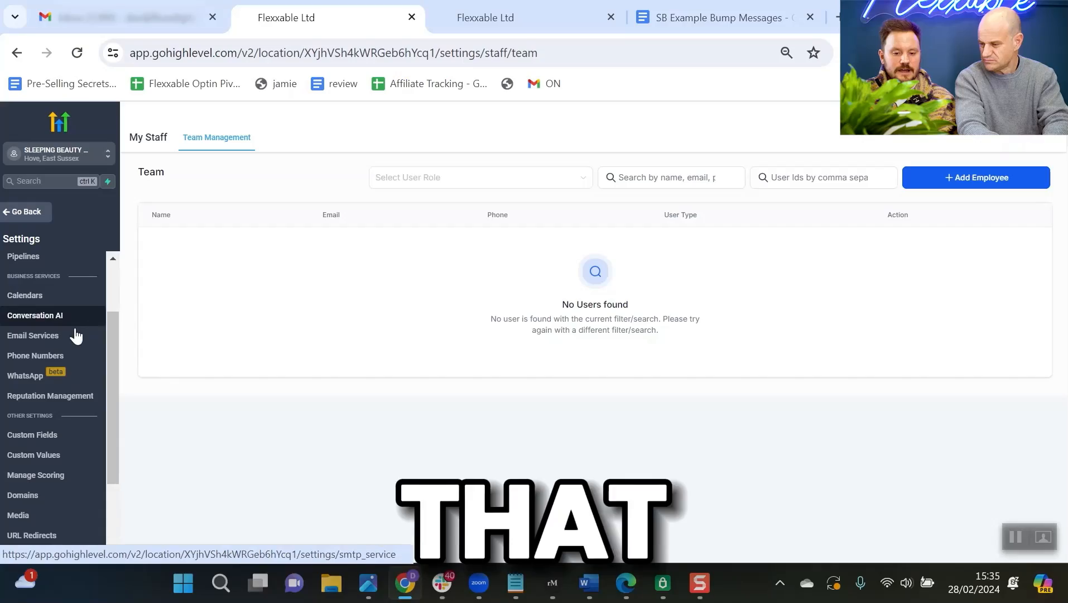
# - Open the Email Services settings and dismiss the dedicated sending domain notification to view the default SMTP provider
pyautogui.click(71, 336)
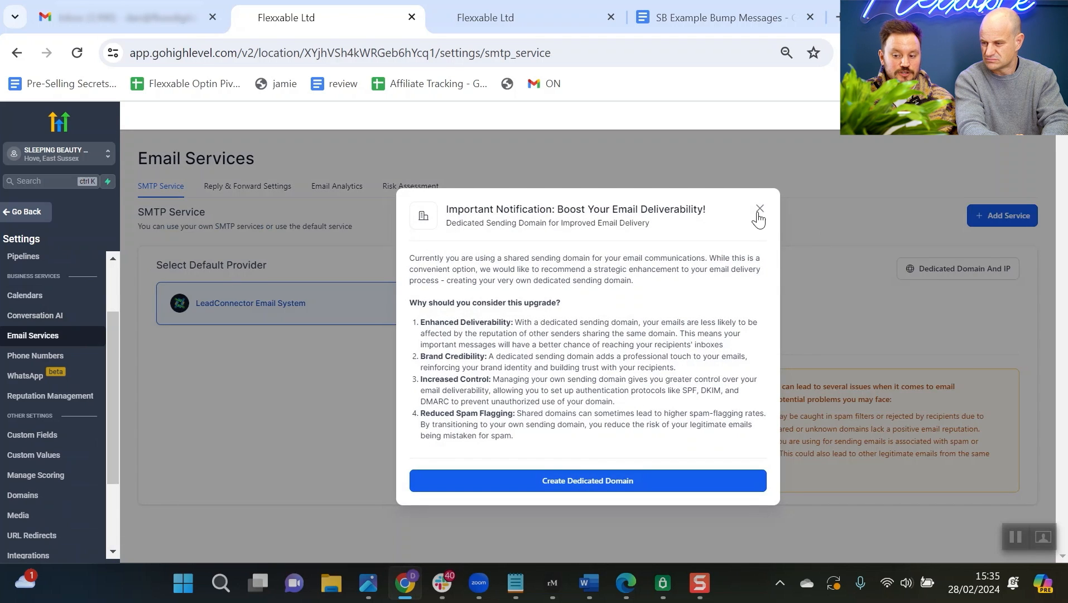
pyautogui.click(759, 210)
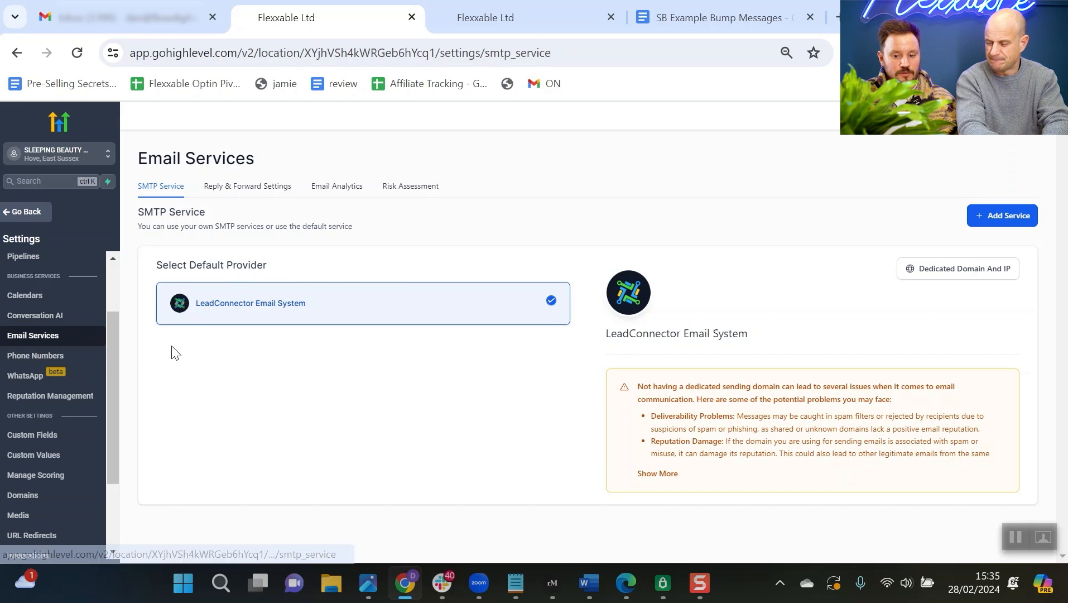
# - Open the Phone Numbers settings, start adding a phone number and set its country to UK
pyautogui.click(26, 356)
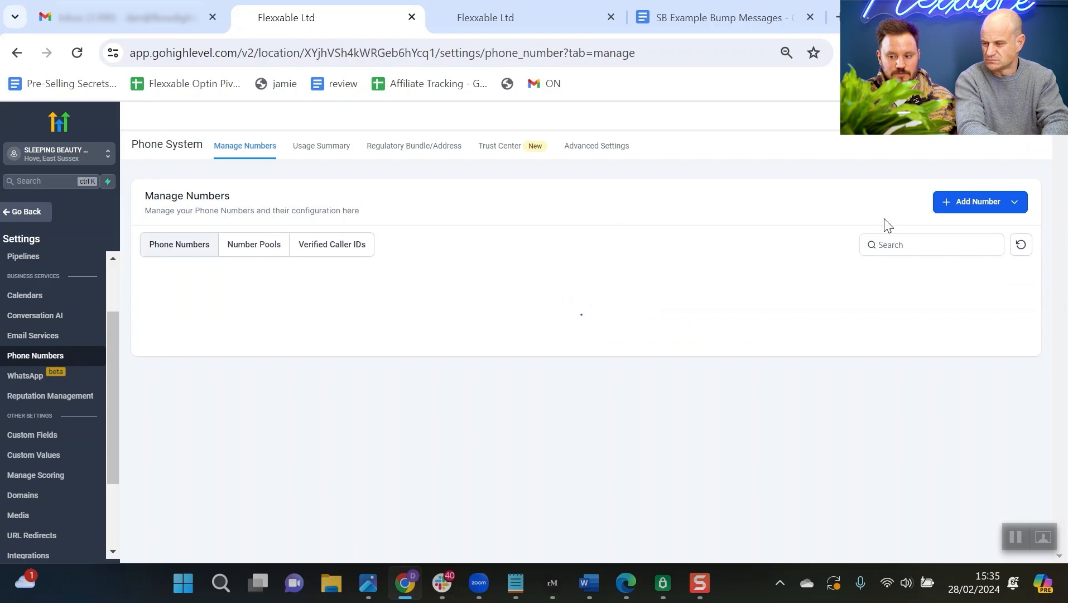
pyautogui.click(976, 205)
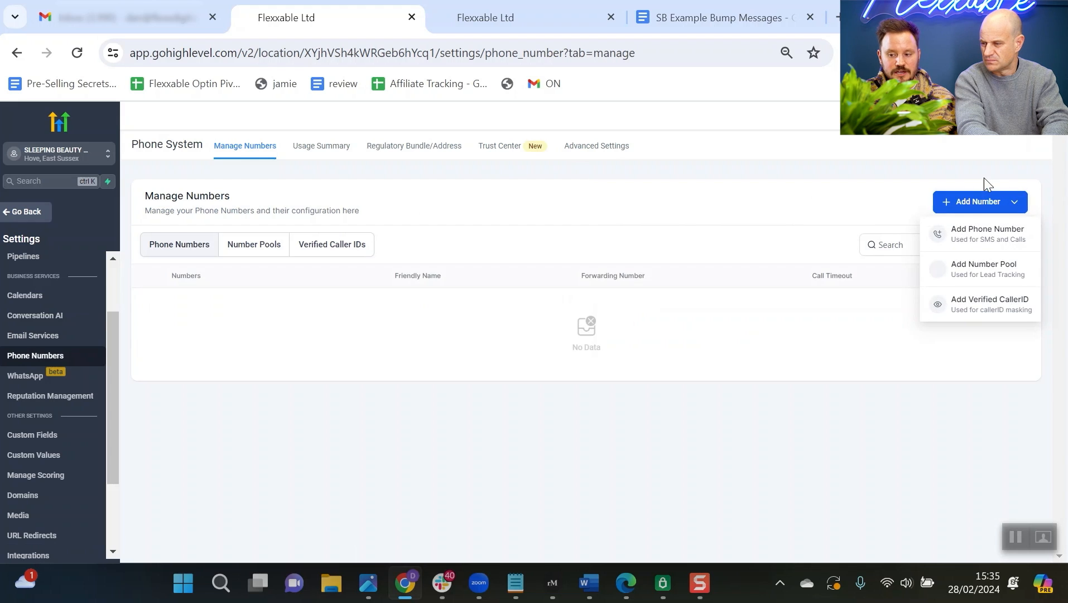
pyautogui.click(1002, 236)
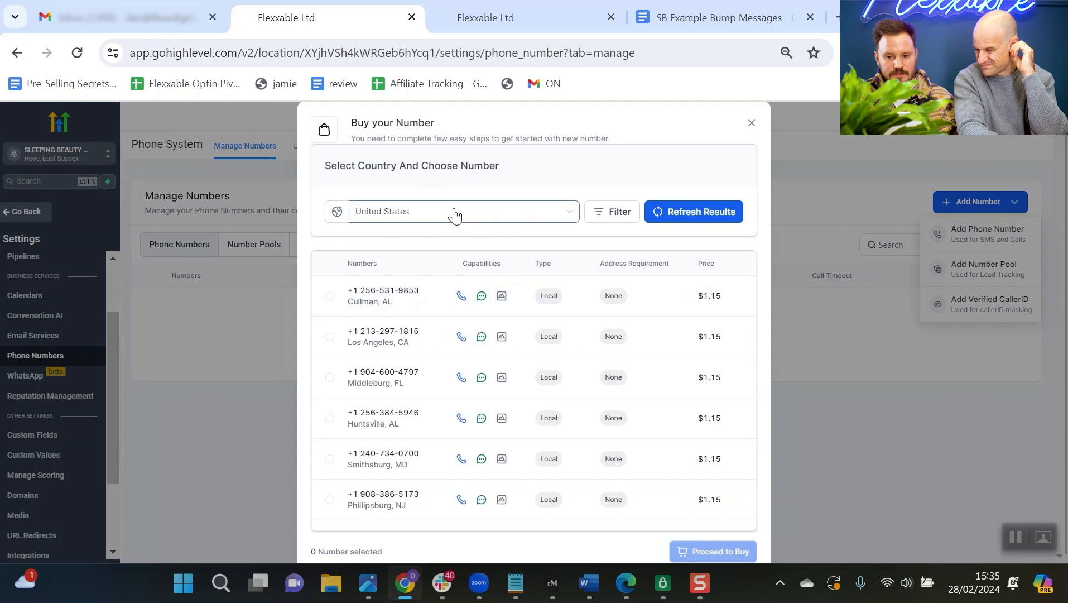
pyautogui.click(456, 214)
pyautogui.write('uk')
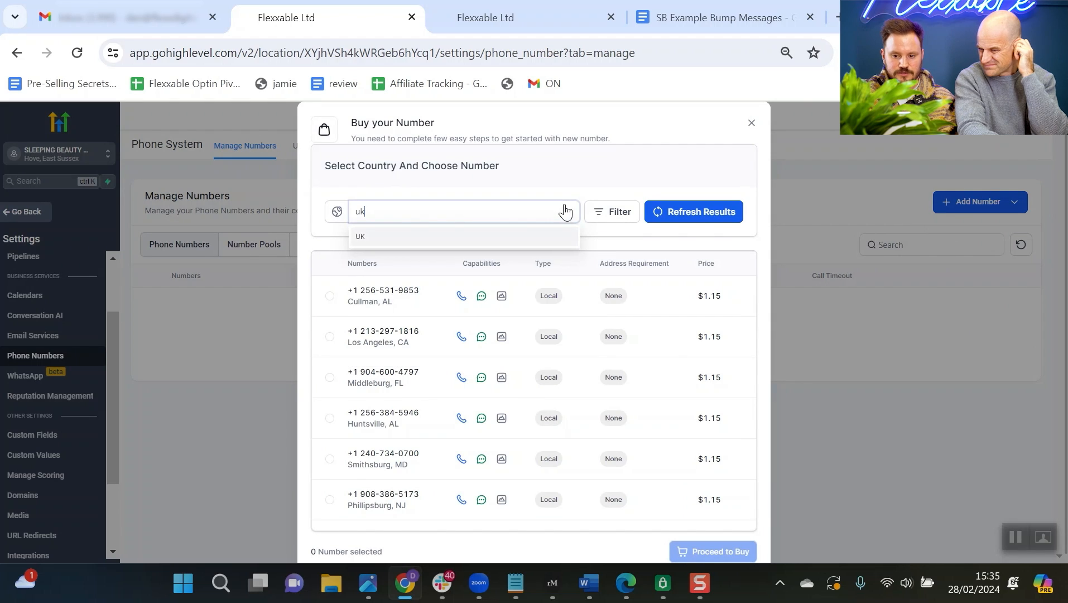
pyautogui.click(479, 237)
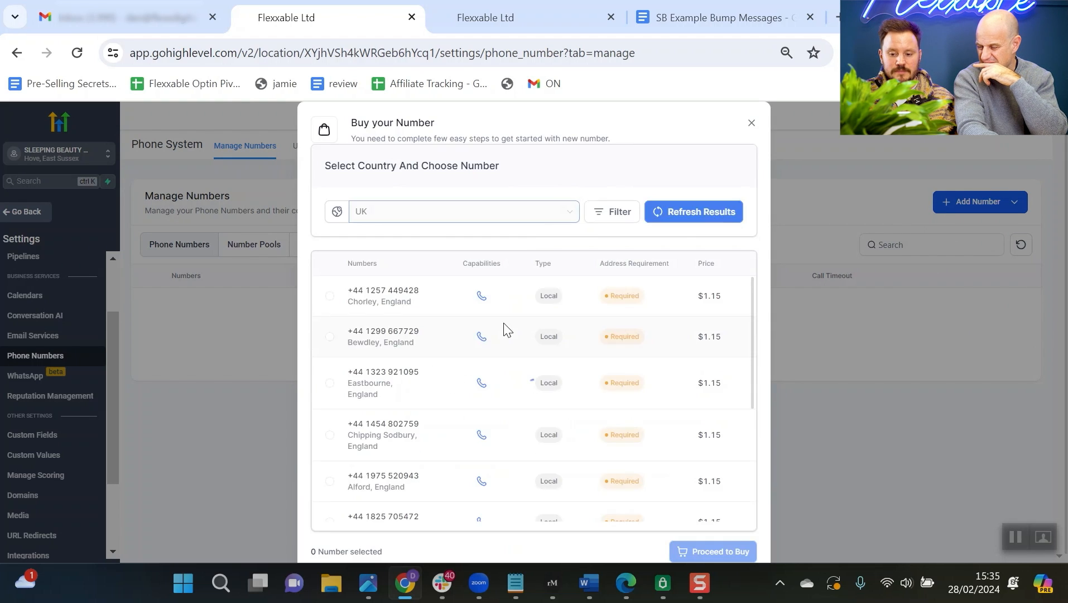
# - Buy the second listed UK mobile number with call and SMS capability for $1.15 and close the number configuration
pyautogui.scroll(-5, 502, 312)
pyautogui.scroll(-5, 500, 305)
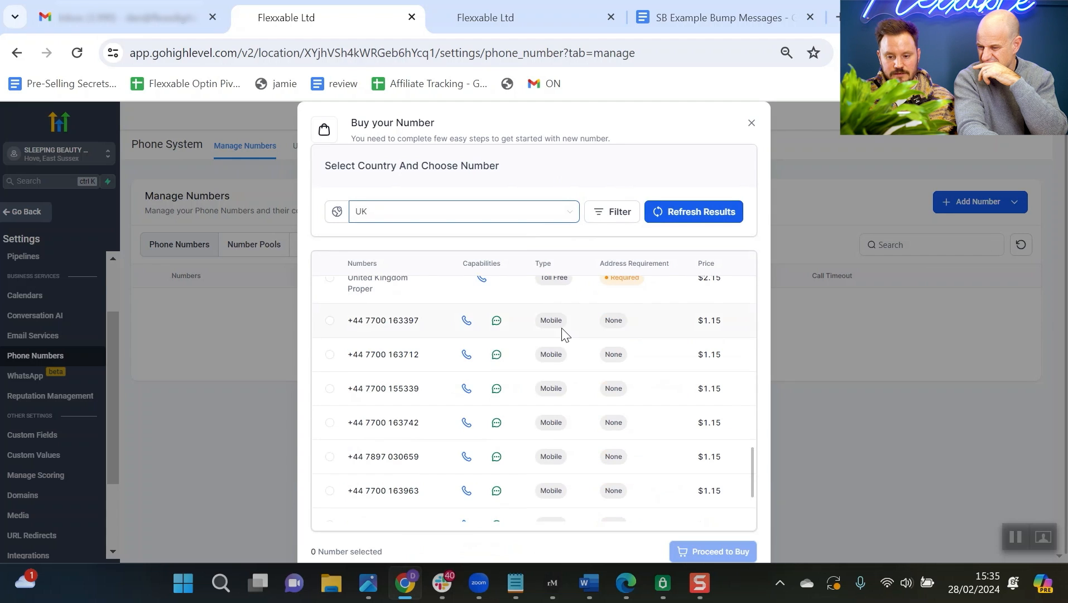
pyautogui.click(330, 354)
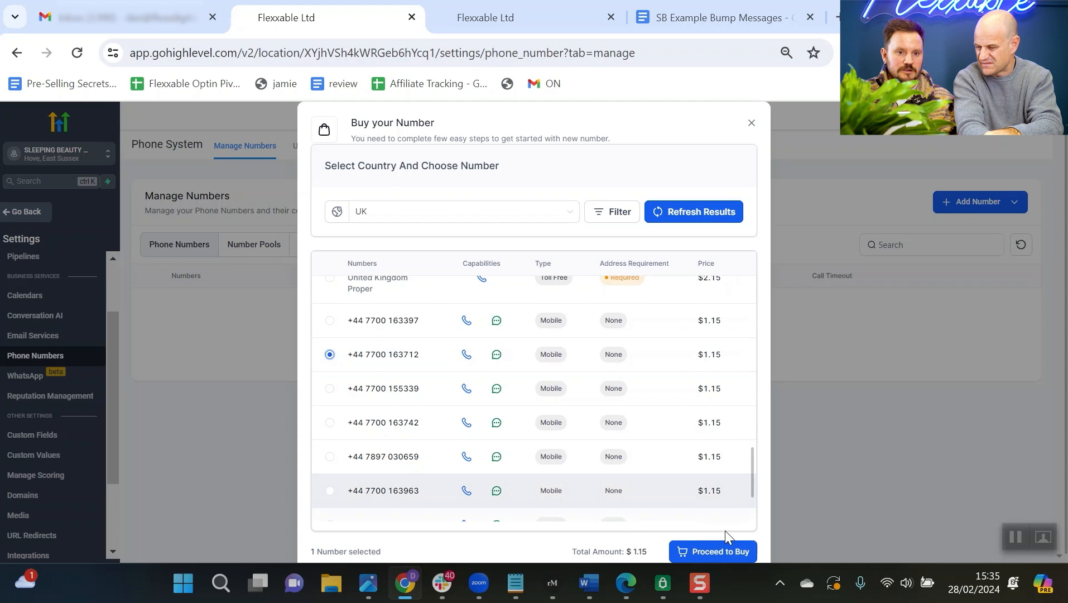
pyautogui.scroll(-2, 712, 441)
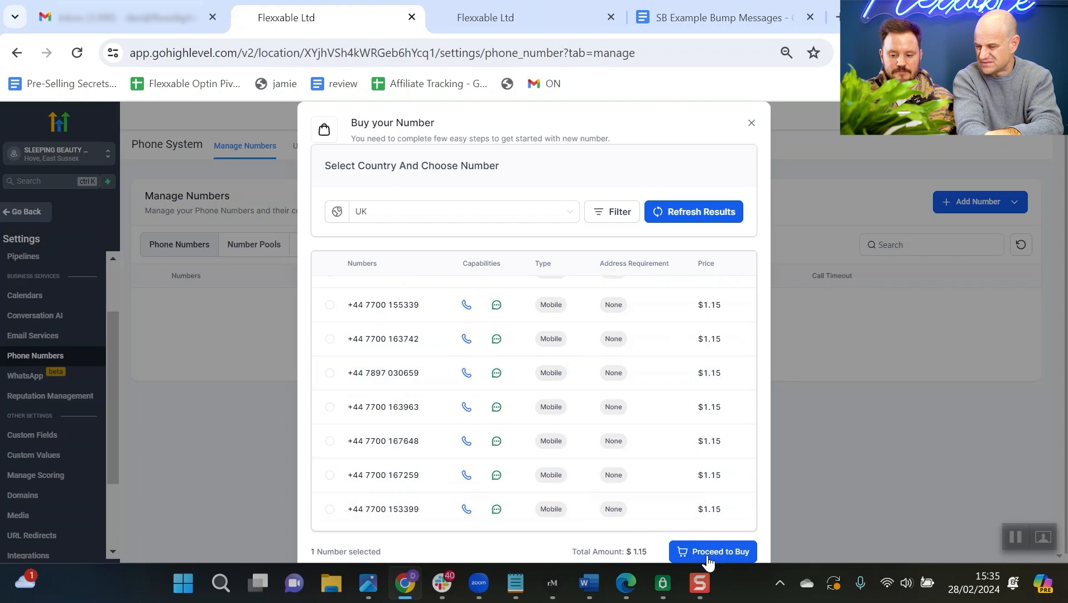
pyautogui.scroll(2, 669, 496)
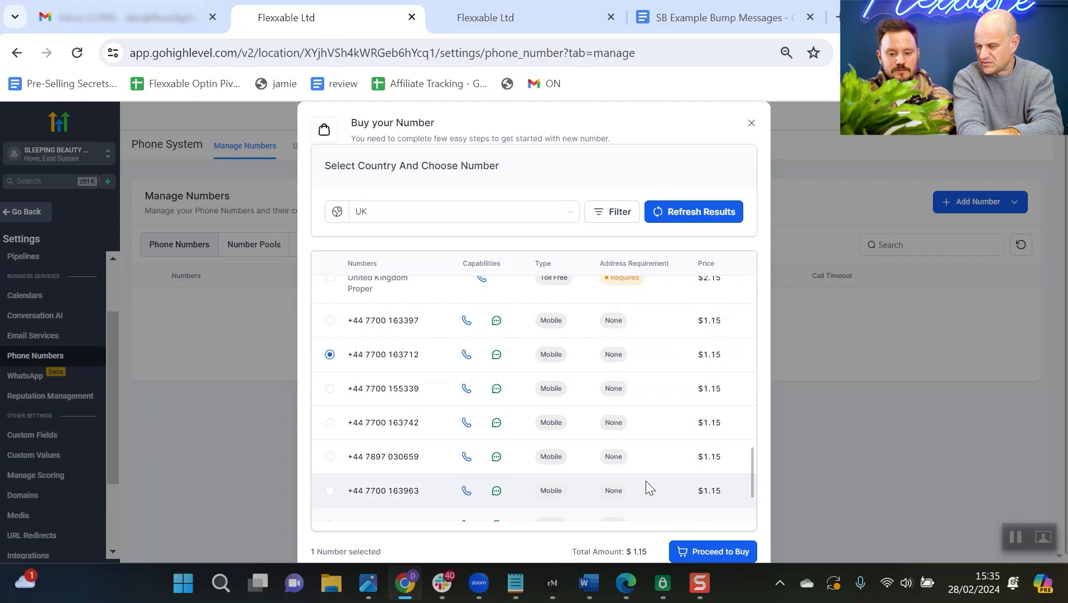
pyautogui.click(697, 552)
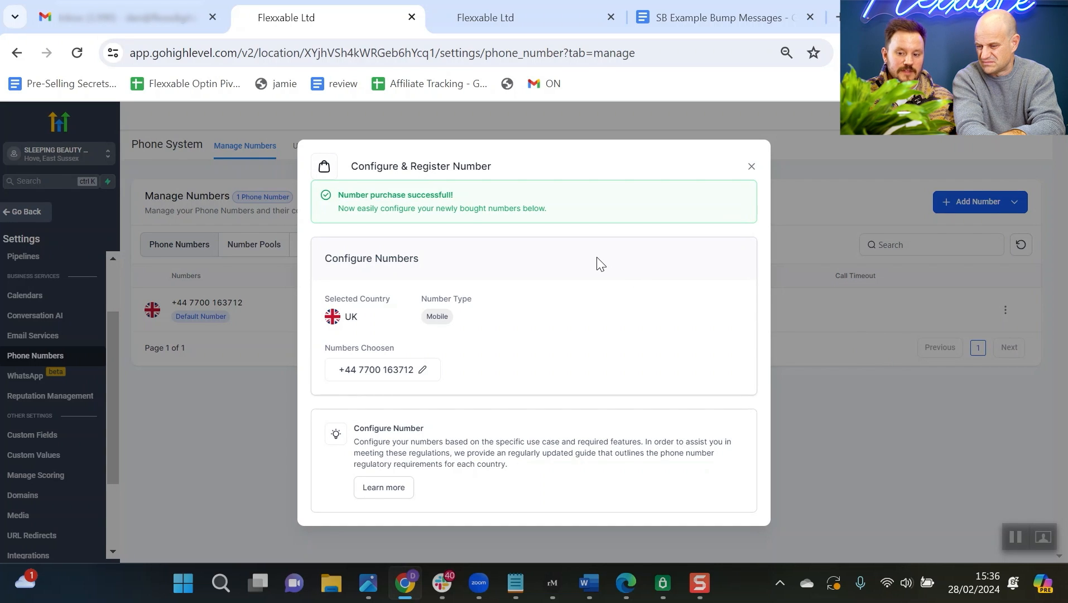
pyautogui.click(751, 167)
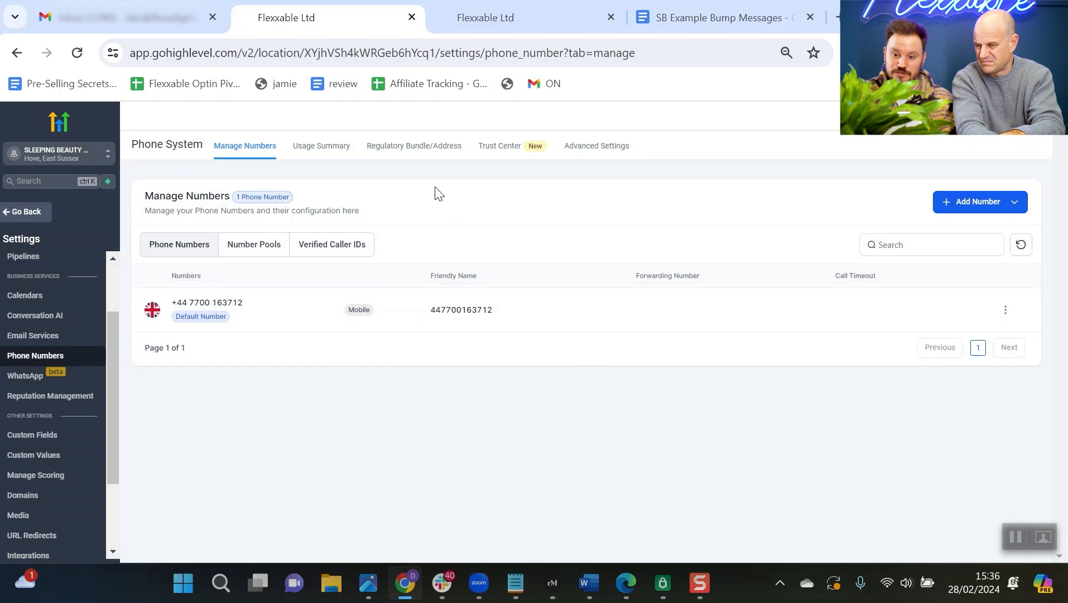
# - Examine the A2P Wizard in the Trust Center, return to Manage Numbers and look through the remaining settings categories
pyautogui.click(498, 149)
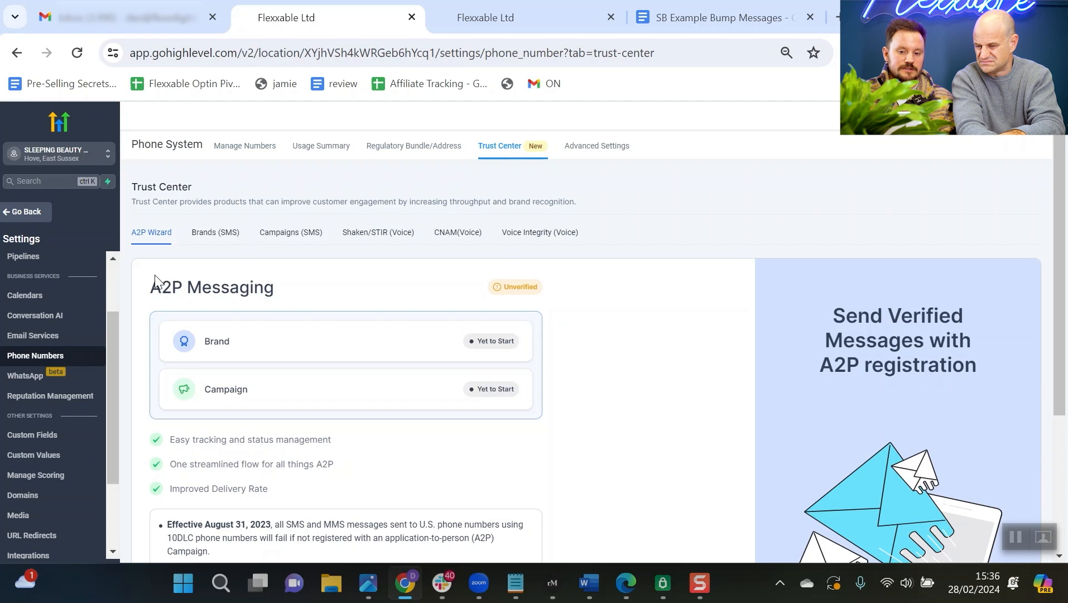
pyautogui.scroll(-3, 229, 303)
pyautogui.scroll(3, 364, 373)
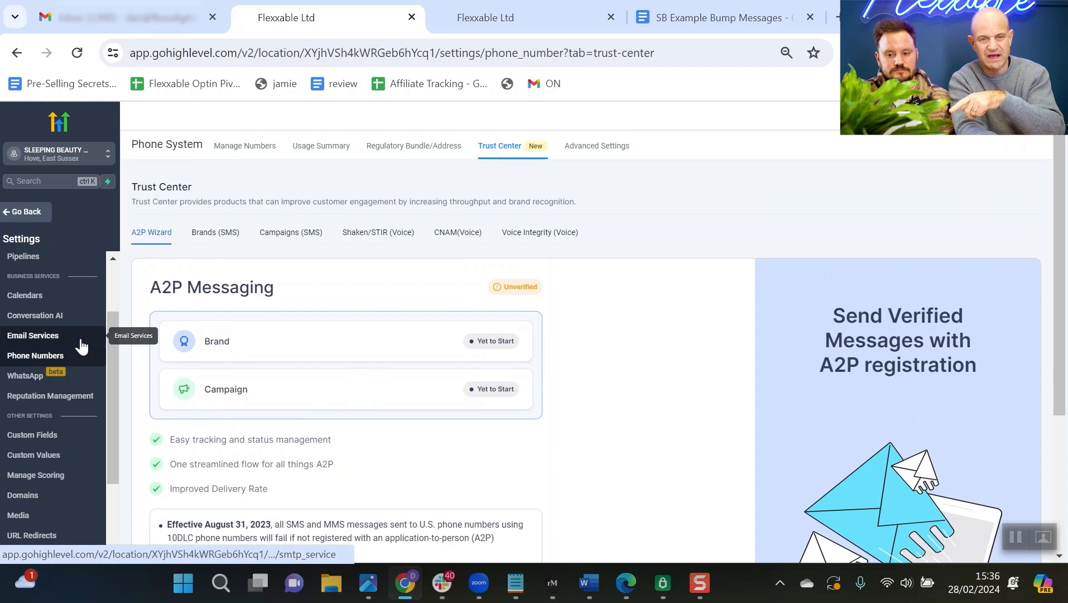
pyautogui.click(236, 147)
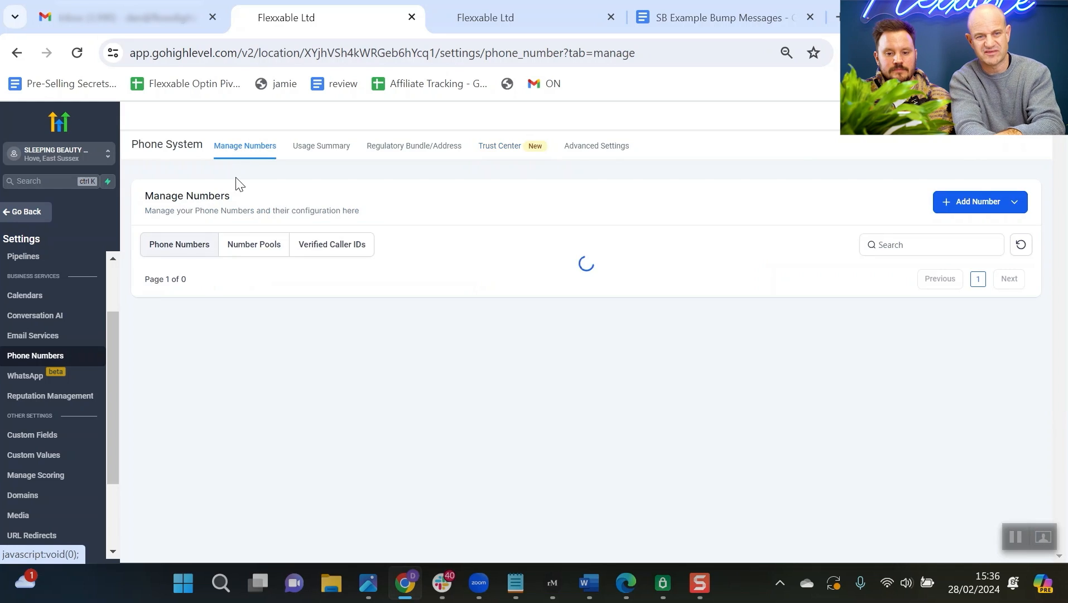
pyautogui.scroll(-2, 110, 308)
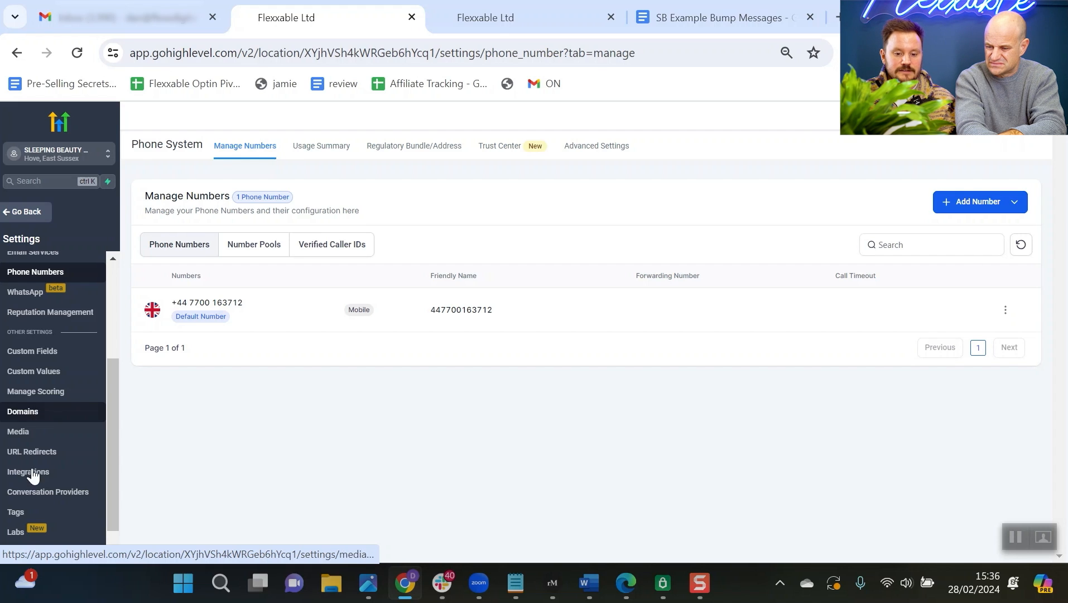
# - Examine the account's Tags list and its Custom Fields list in the settings
pyautogui.click(20, 516)
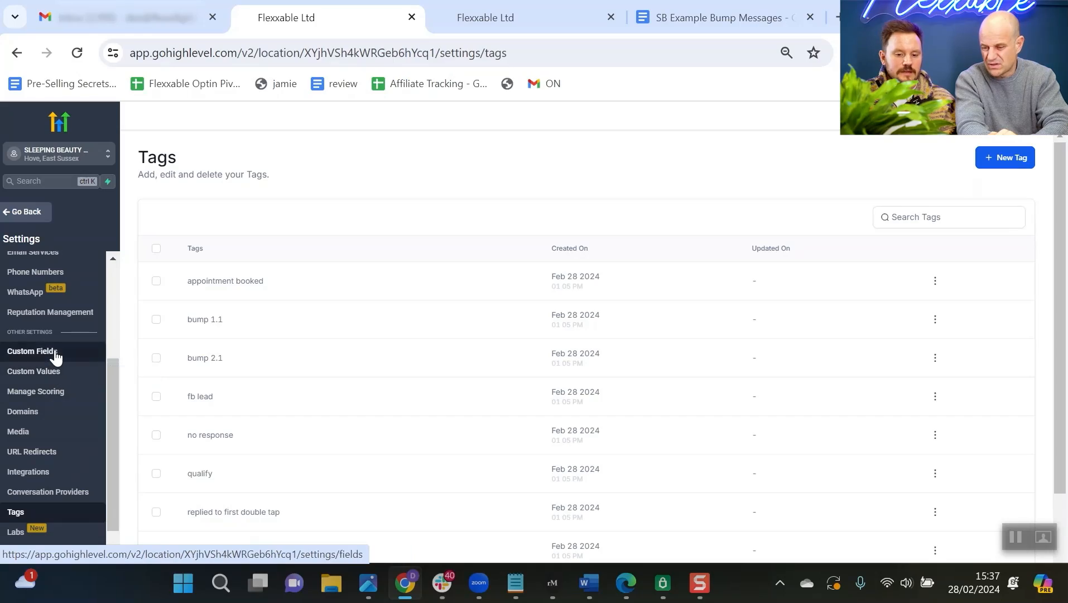
pyautogui.click(57, 355)
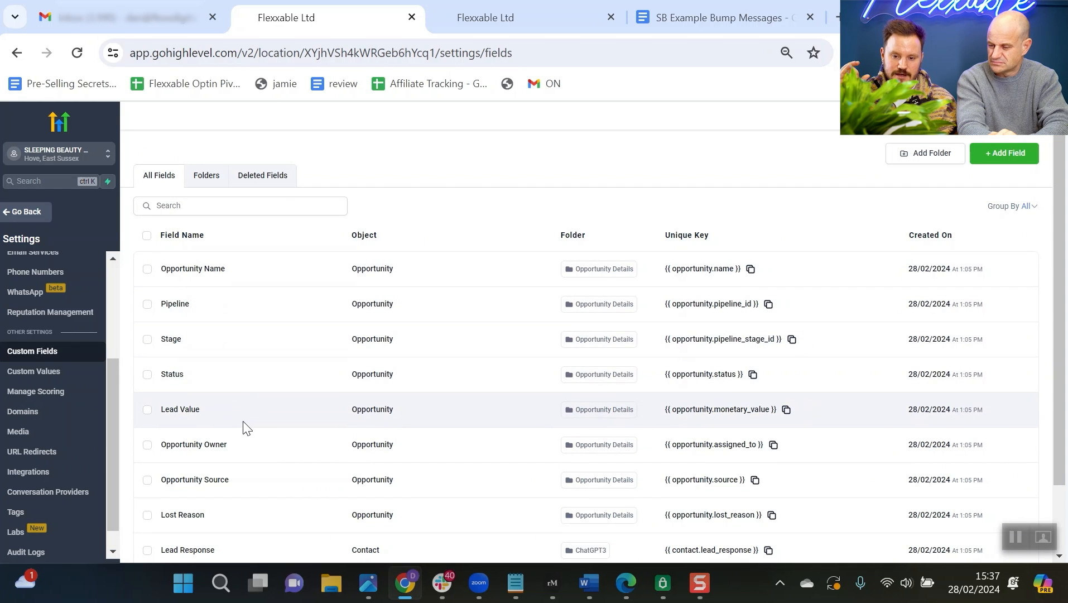
pyautogui.scroll(-2, 279, 379)
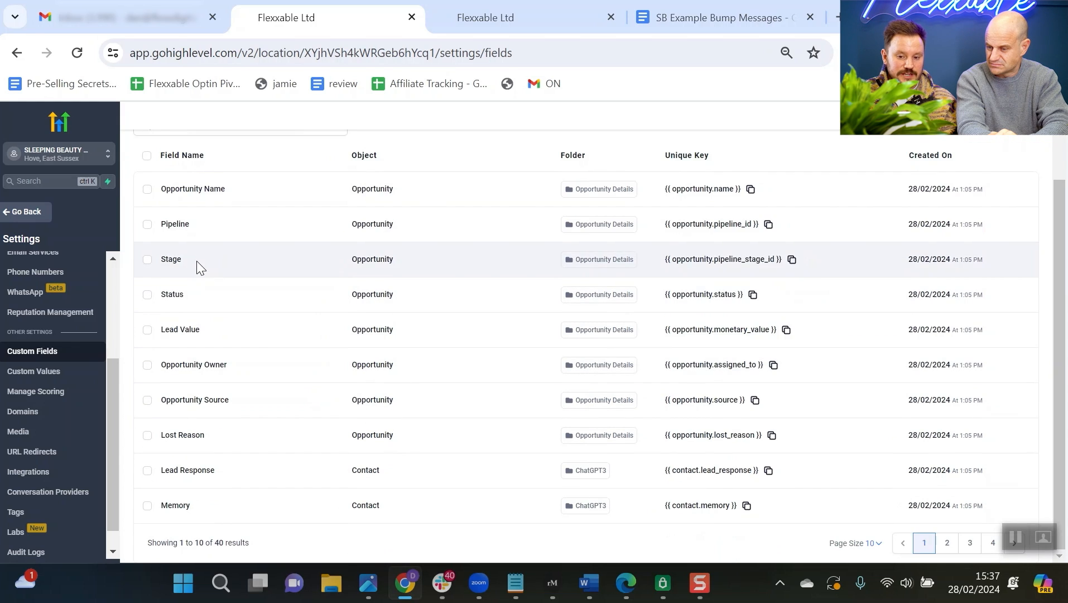
pyautogui.scroll(2, 200, 267)
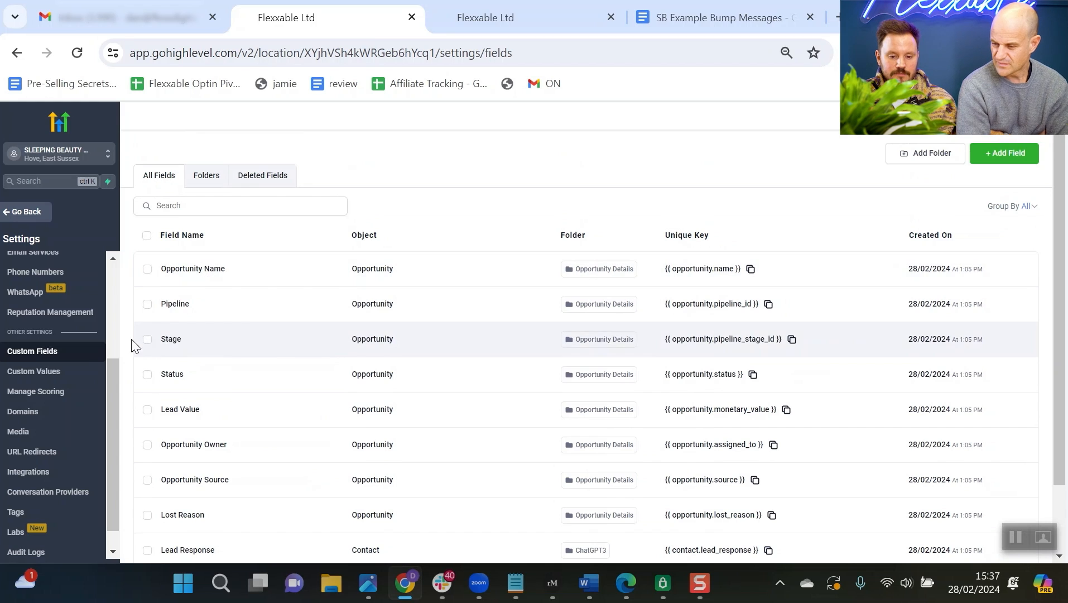
# - Open the Custom Values settings and set the Agency Name value to Flexxable
pyautogui.click(64, 377)
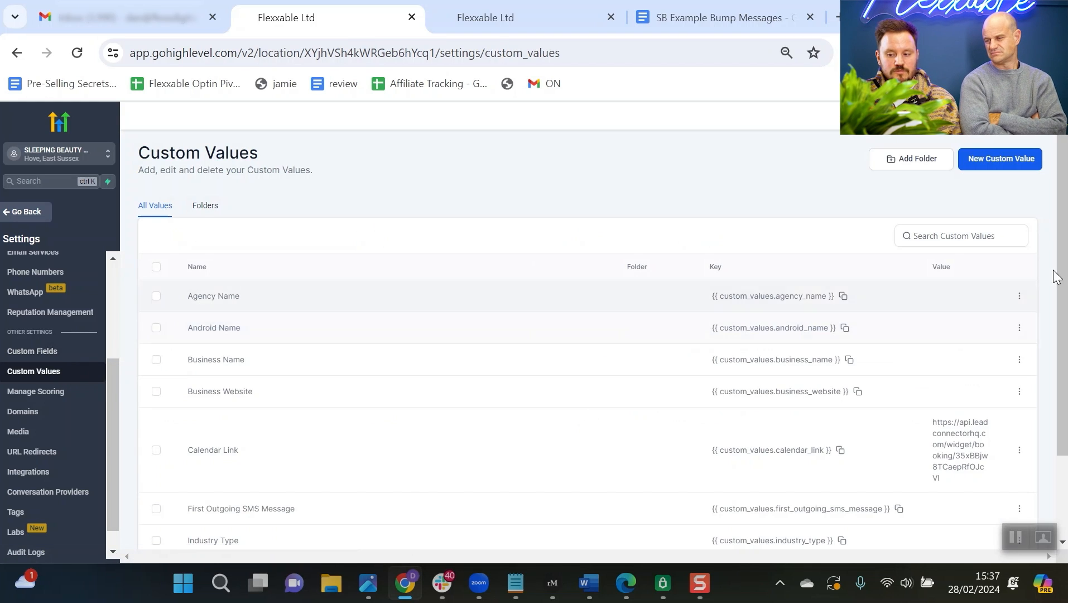
pyautogui.click(1020, 297)
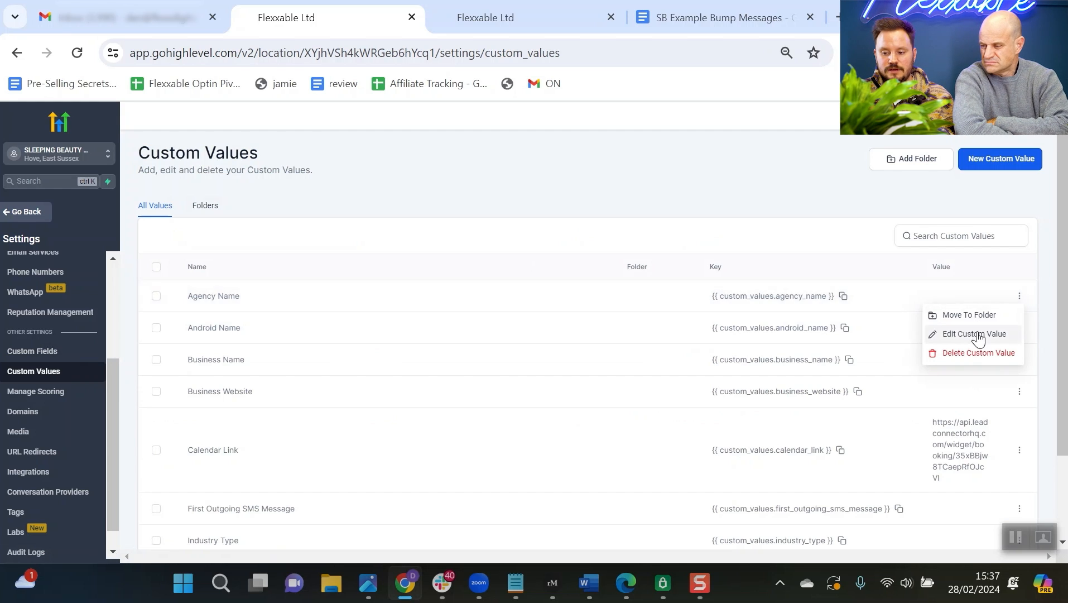
pyautogui.click(976, 335)
pyautogui.click(506, 346)
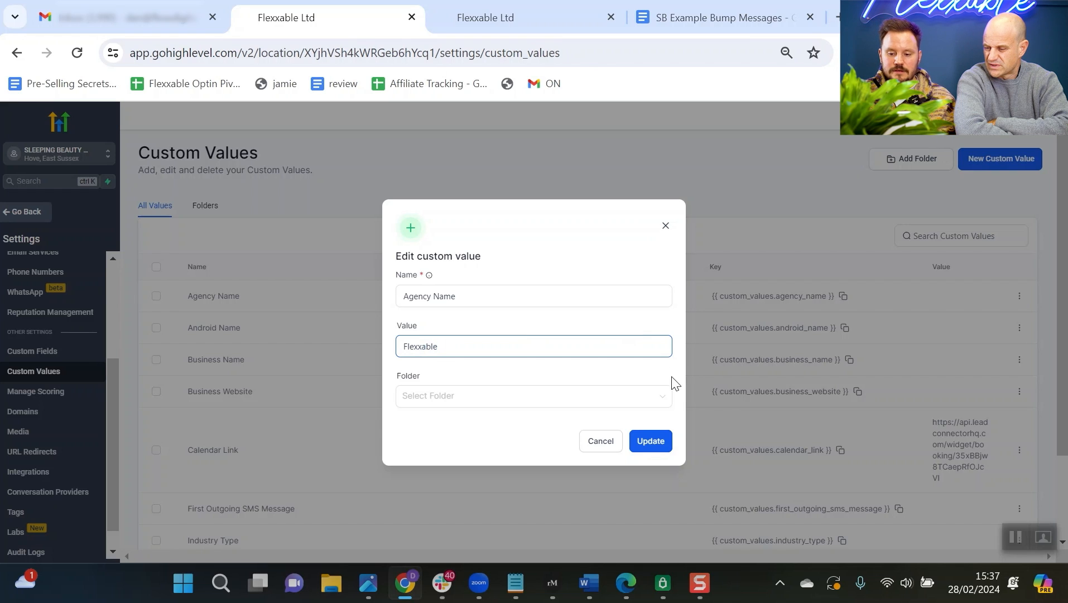
pyautogui.click(651, 440)
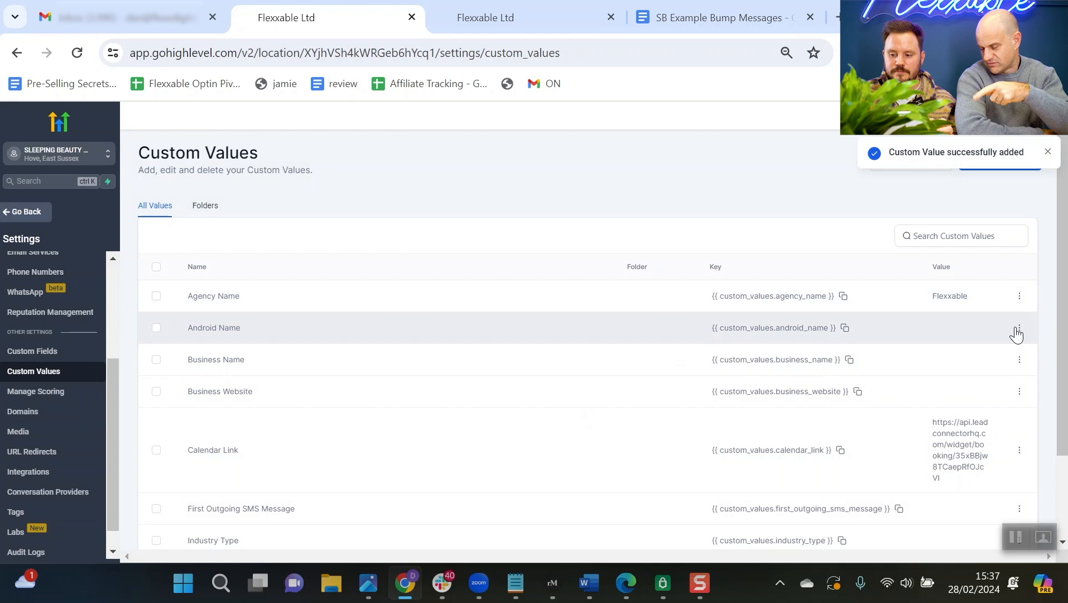
# - Set the Android Name custom value to the assistant's first name and save it
pyautogui.click(1020, 328)
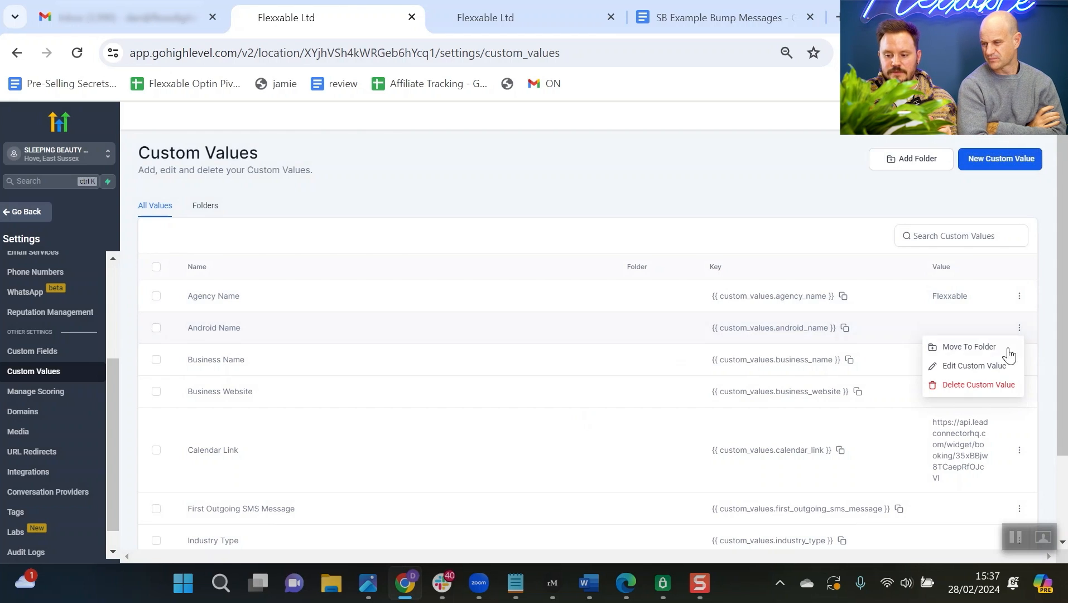
pyautogui.click(999, 367)
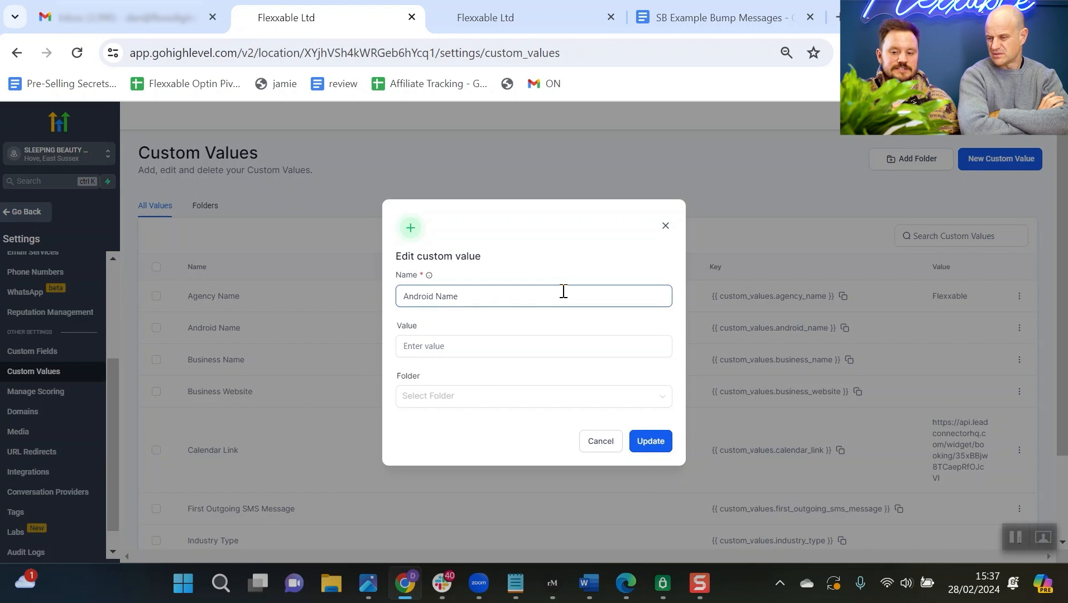
pyautogui.click(510, 346)
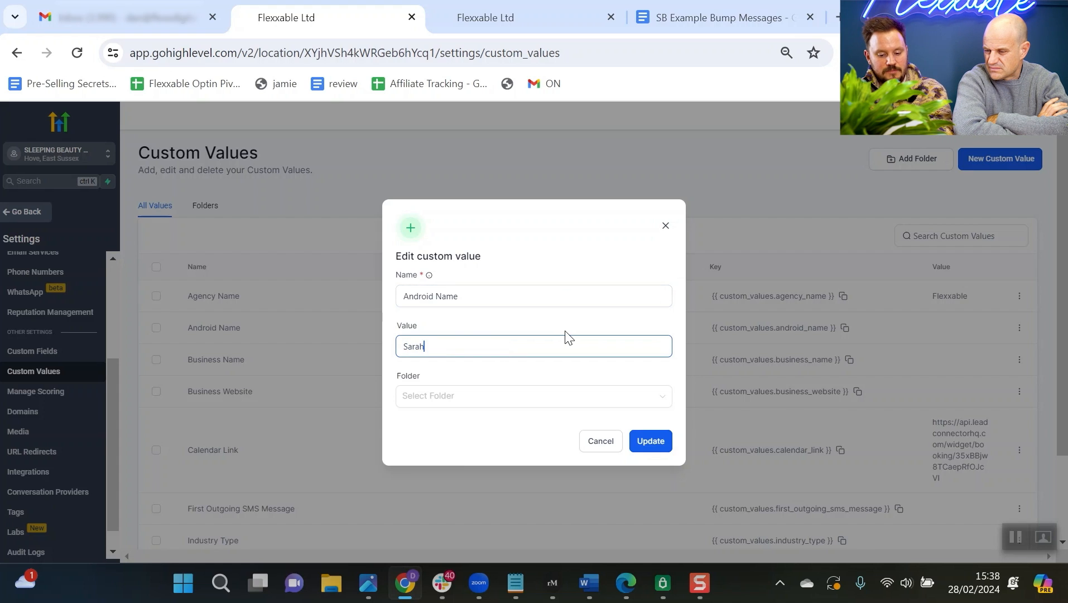
pyautogui.click(650, 433)
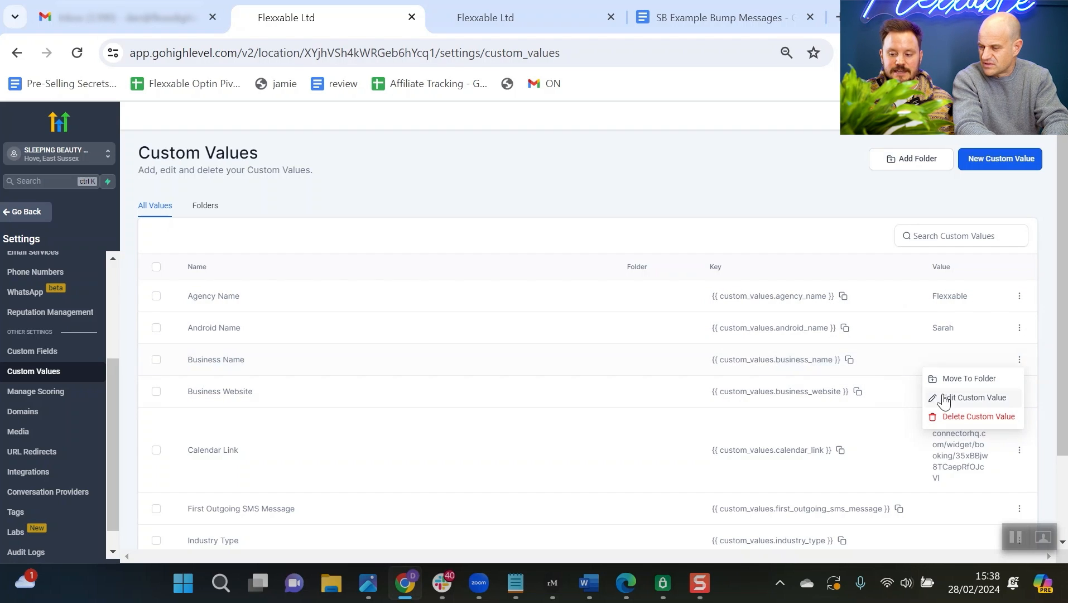
# - Set the Business Name custom value to Solar Ltd and save it
pyautogui.click(973, 397)
pyautogui.click(498, 345)
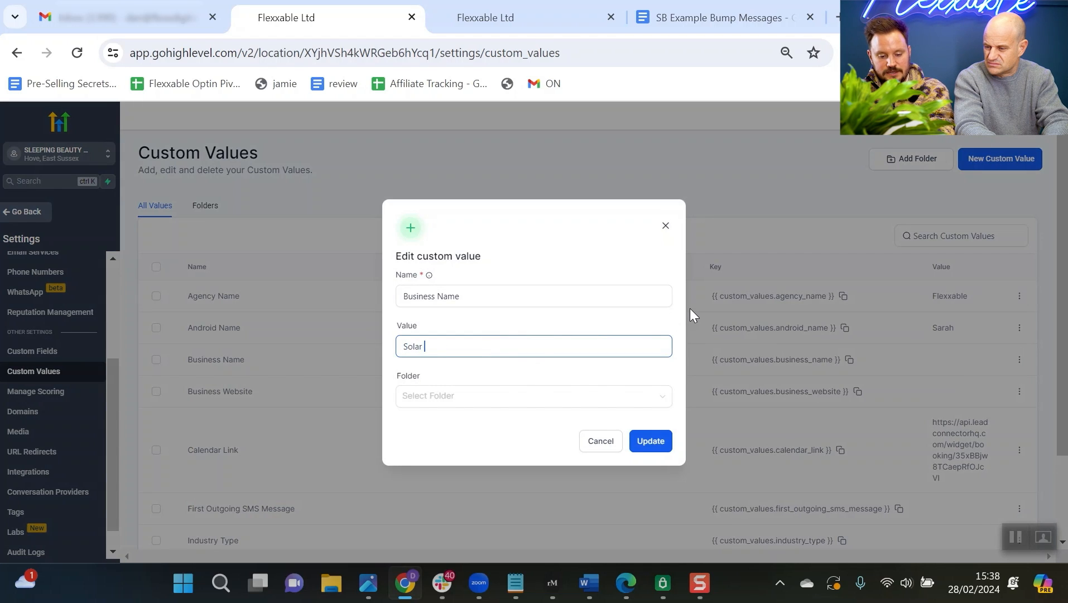
pyautogui.write('Solar Ltd')
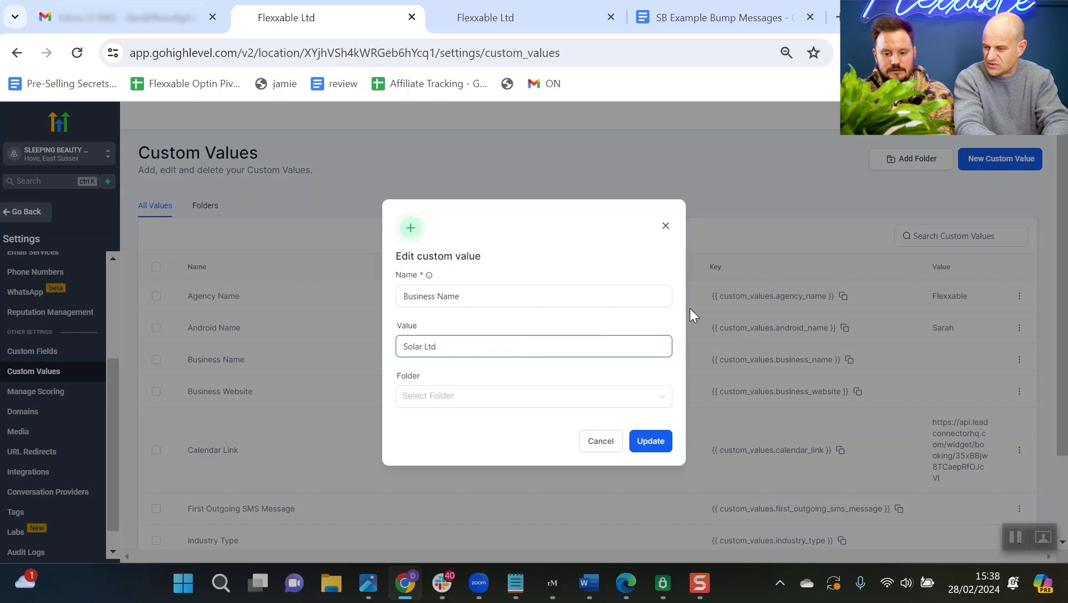
pyautogui.click(657, 441)
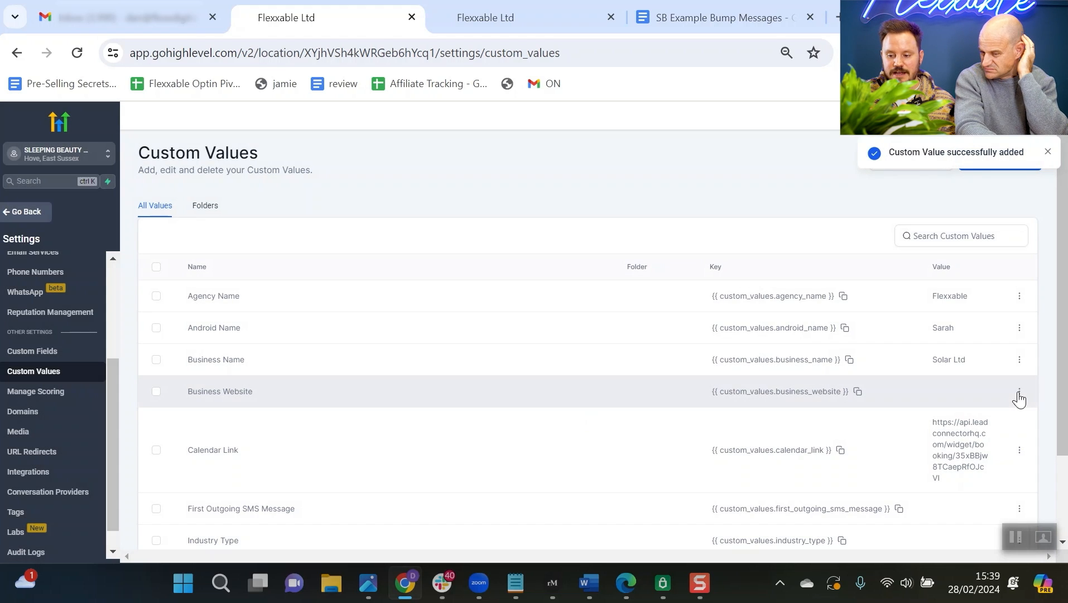
pyautogui.click(1019, 393)
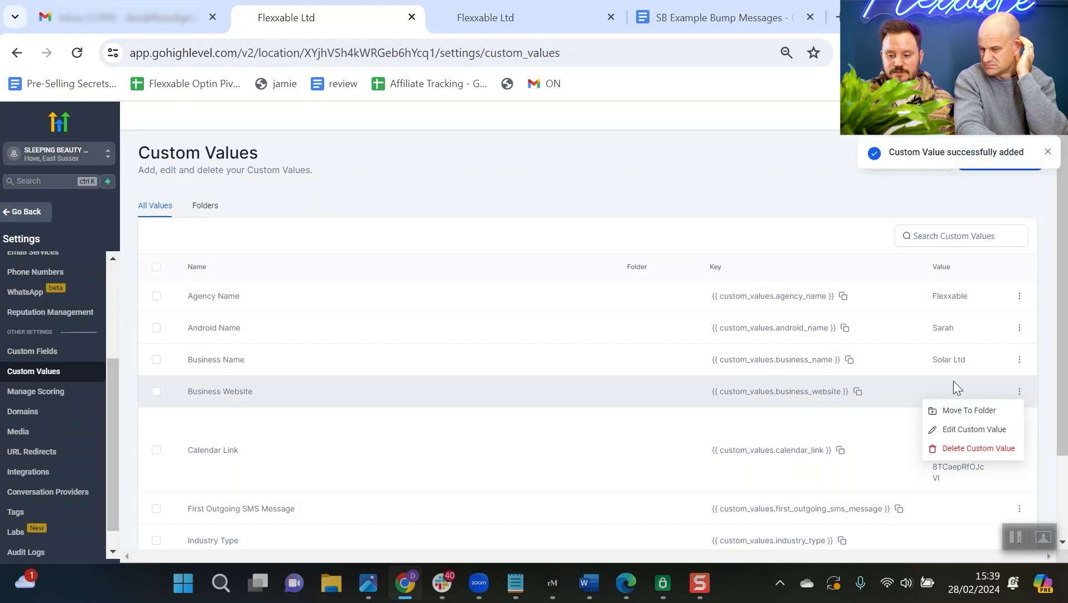
pyautogui.click(973, 428)
pyautogui.click(502, 344)
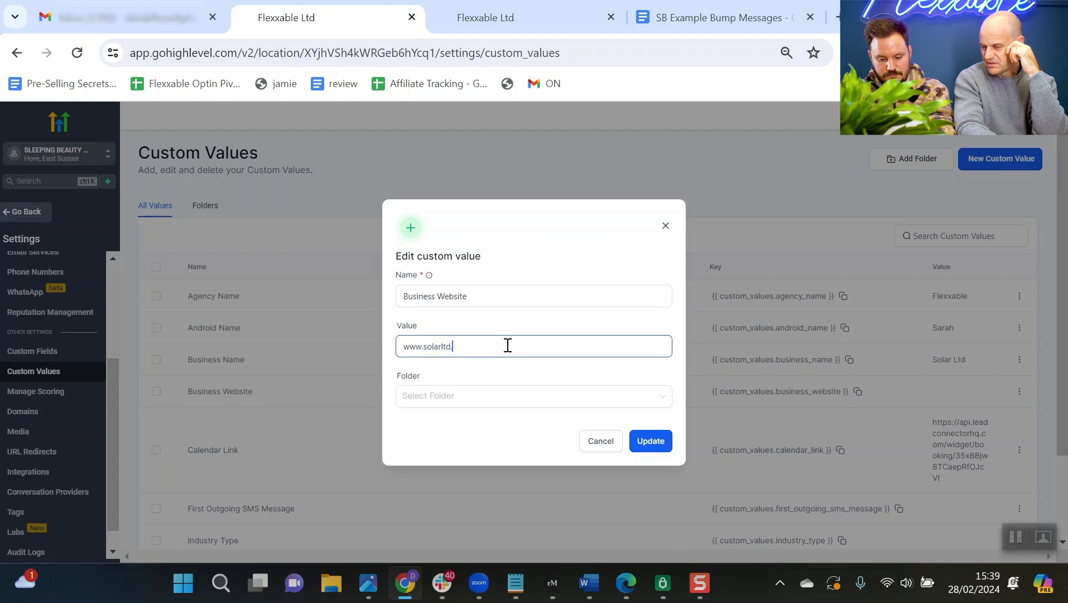
pyautogui.click(653, 441)
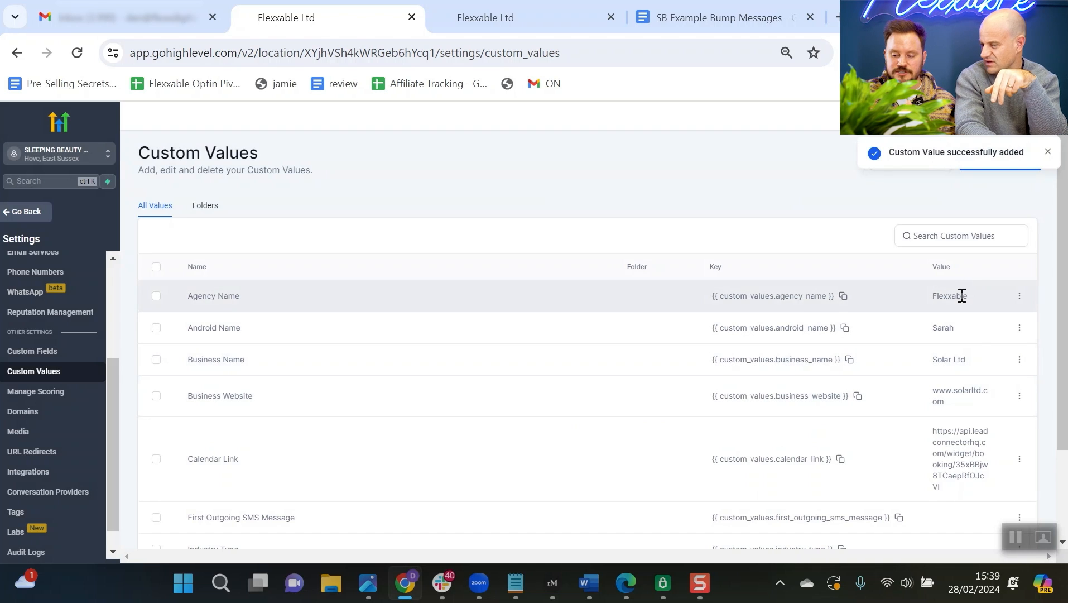
# - Copy the First Outgoing Message text from the SB Example Bump Messages document into the value of the First Outgoing SMS Message custom value
pyautogui.scroll(-2, 996, 298)
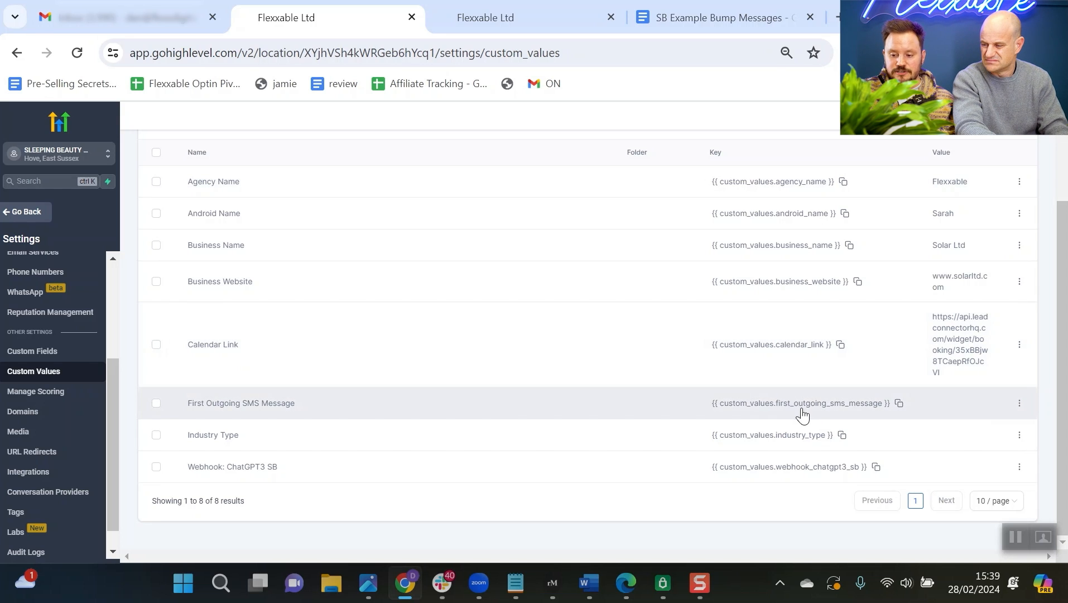
pyautogui.click(667, 17)
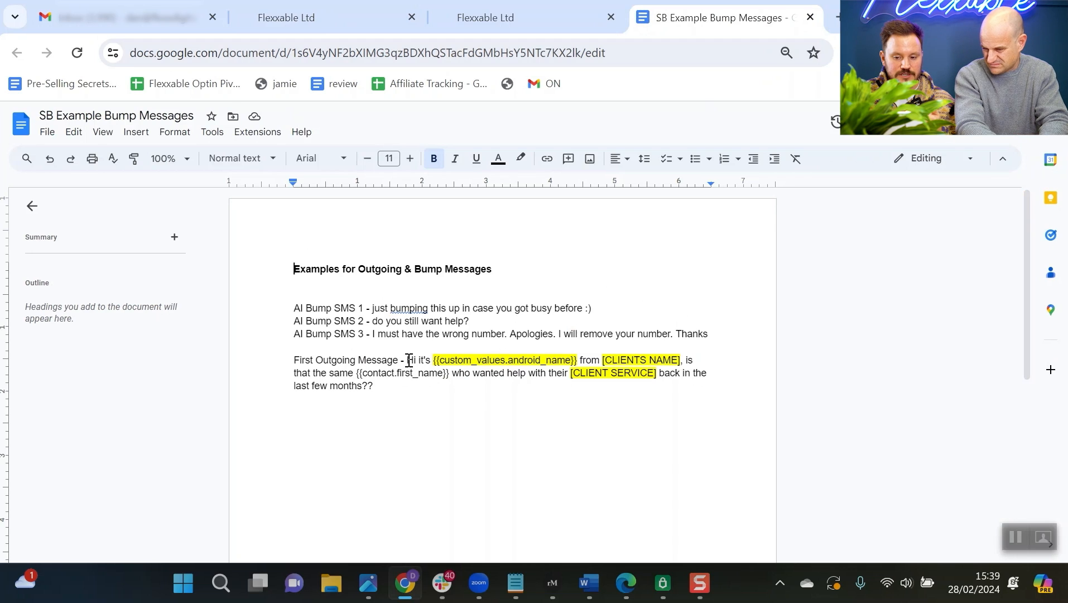
pyautogui.moveTo(410, 361); pyautogui.dragTo(422, 386)
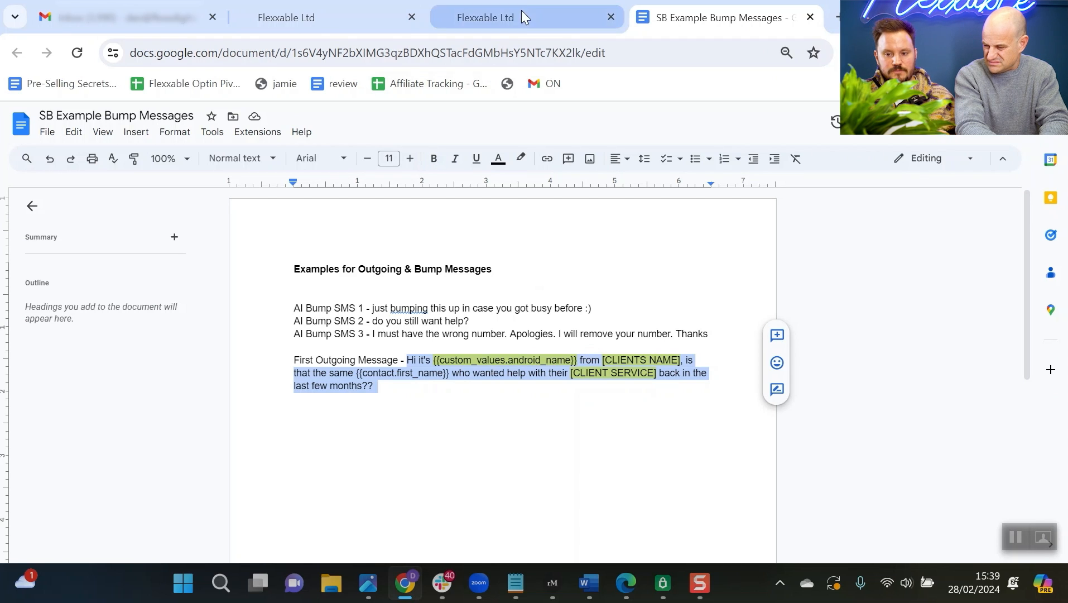
pyautogui.click(290, 18)
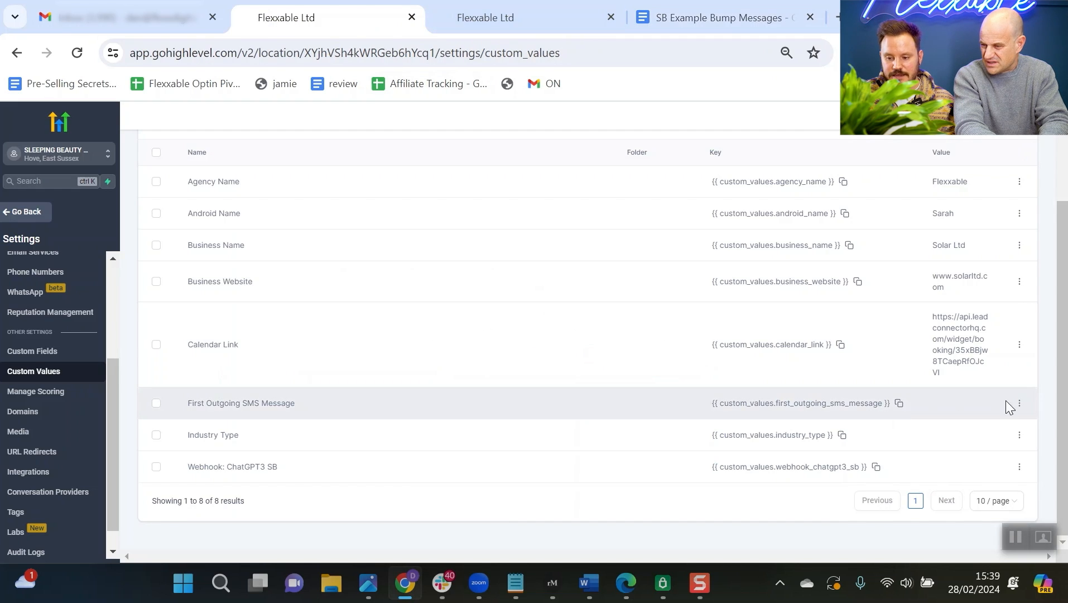
pyautogui.click(1019, 403)
pyautogui.click(996, 440)
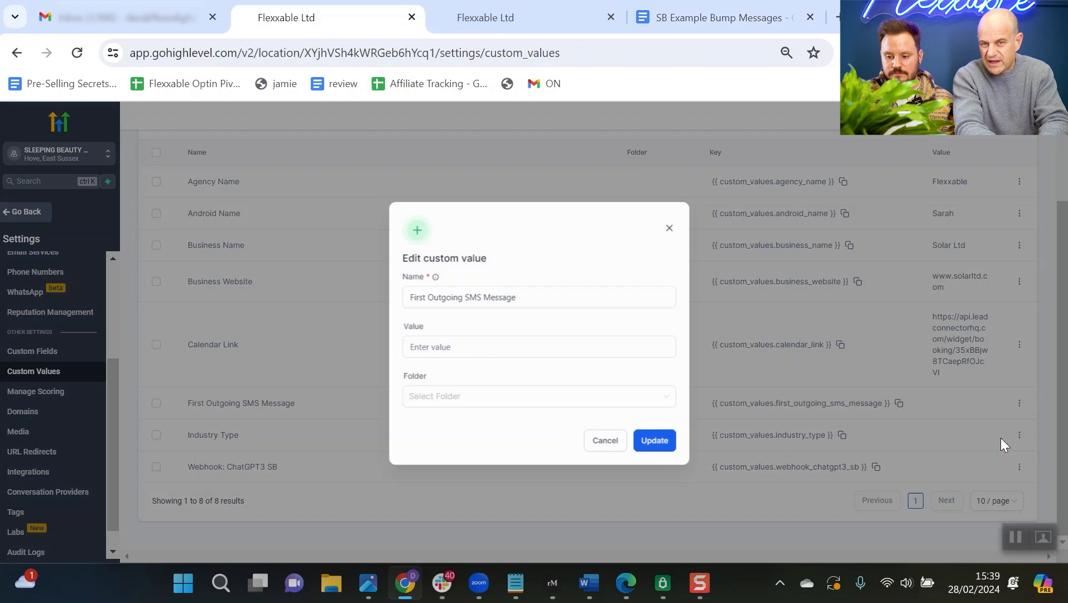
pyautogui.click(487, 344)
pyautogui.hotkey('ctrl', 'v')
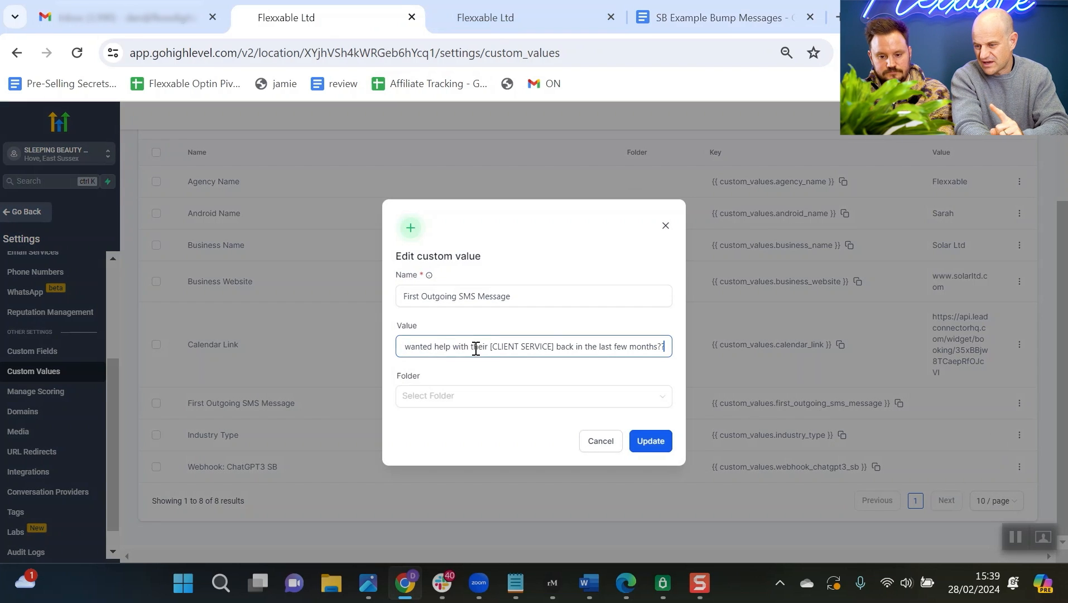
# - Replace the [CLIENTS NAME] placeholder in the first outgoing SMS text with Solar Ltd
pyautogui.moveTo(598, 347); pyautogui.dragTo(407, 355)
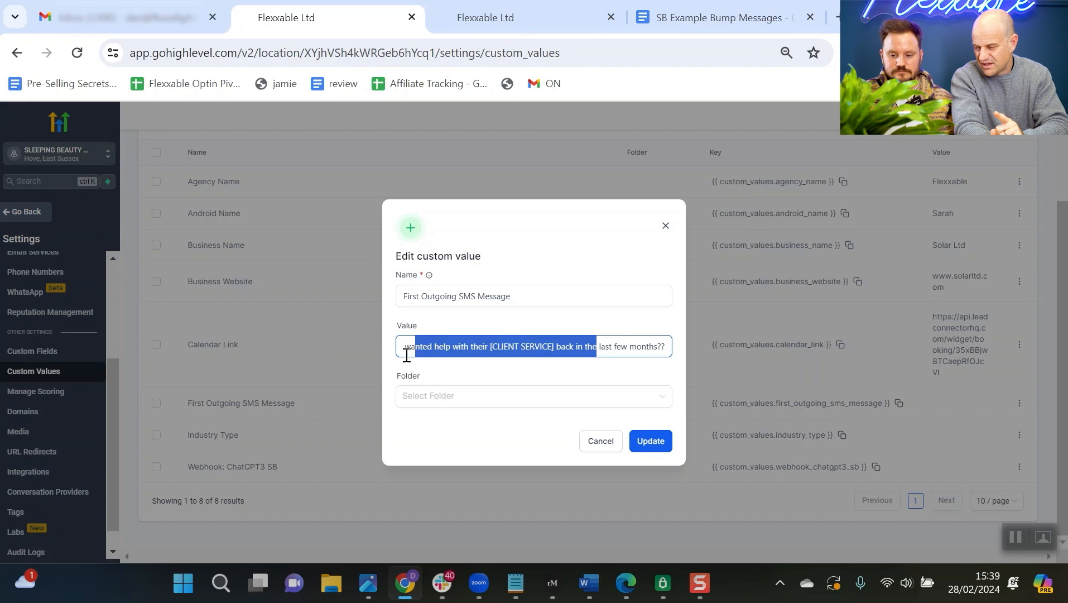
pyautogui.click(490, 346)
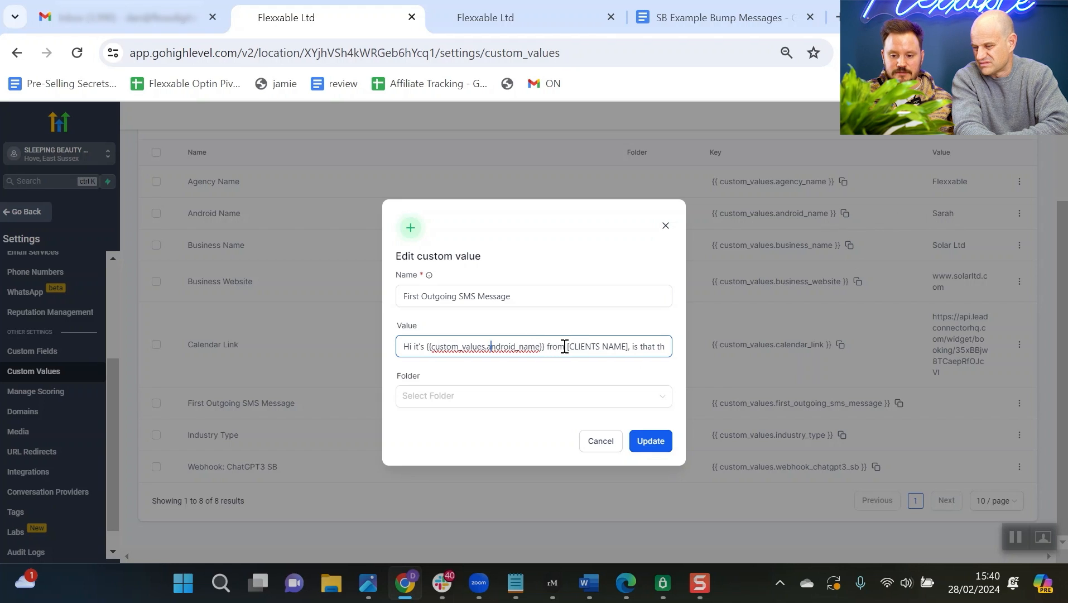
pyautogui.moveTo(568, 345); pyautogui.dragTo(628, 346)
pyautogui.press('BackSpace')
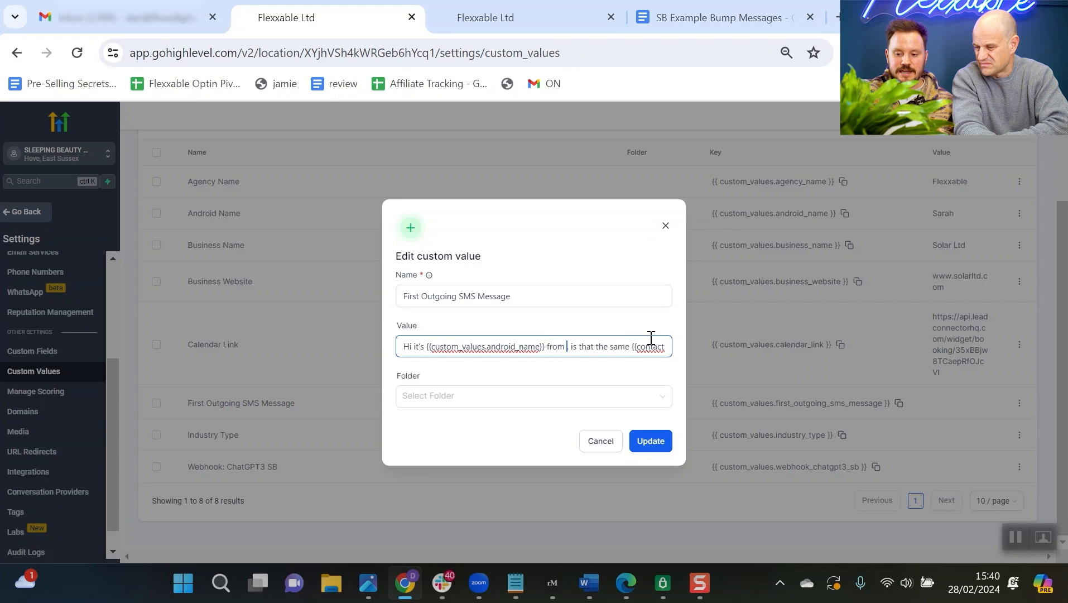
pyautogui.write('Solar L')
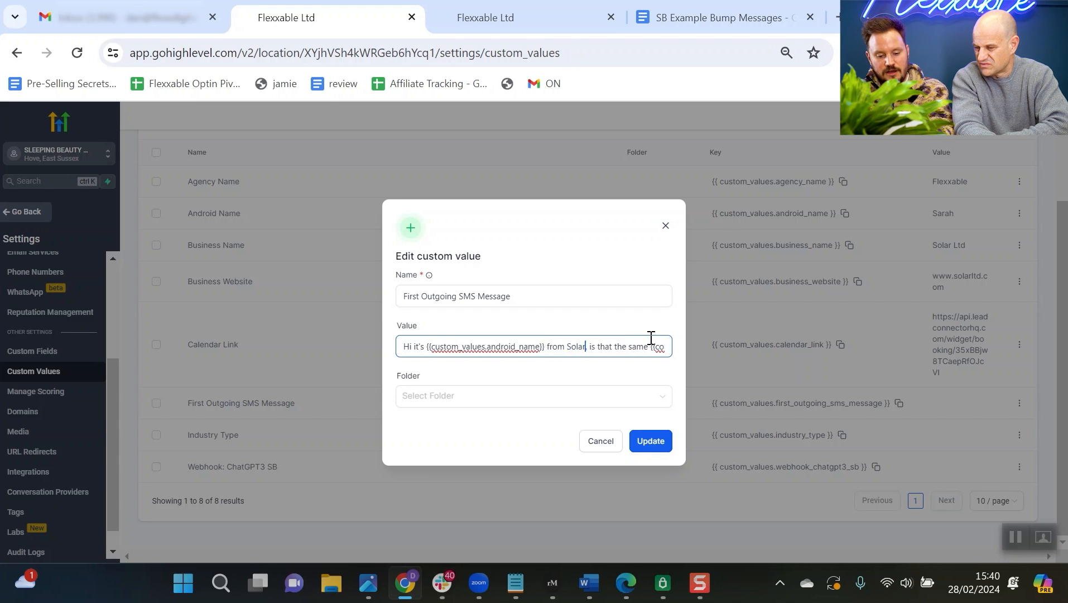
pyautogui.write('td,')
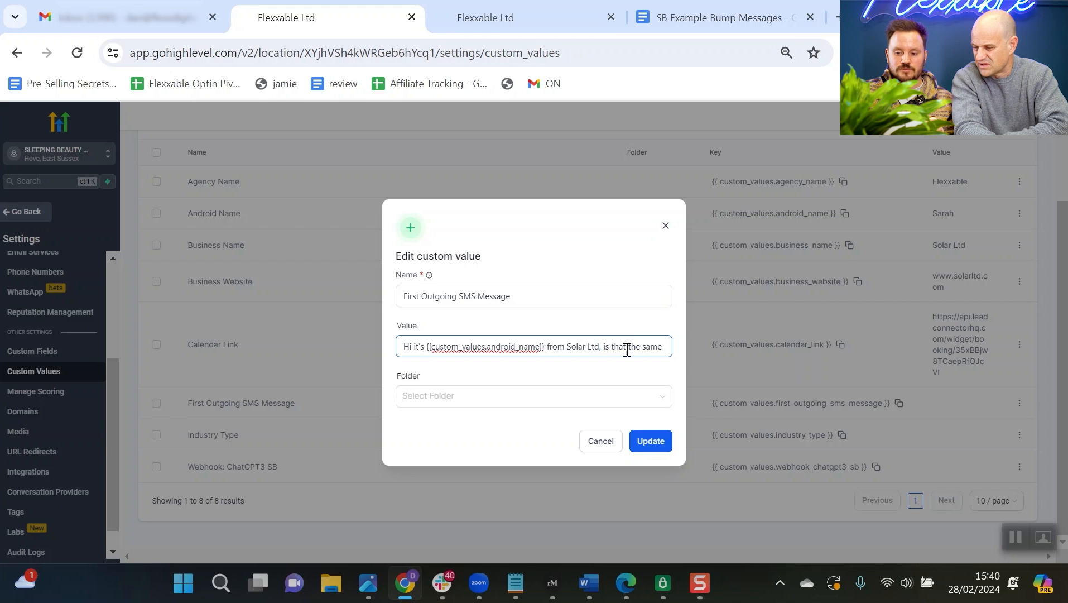
# - Replace the [CLIENT SERVICE] placeholder in the first outgoing SMS text with Solar Panels
pyautogui.moveTo(627, 346); pyautogui.dragTo(701, 333)
pyautogui.press('Right')
pyautogui.press('Right')
pyautogui.press('Right')
pyautogui.press('Right')
pyautogui.press('Right')
pyautogui.press('Right')
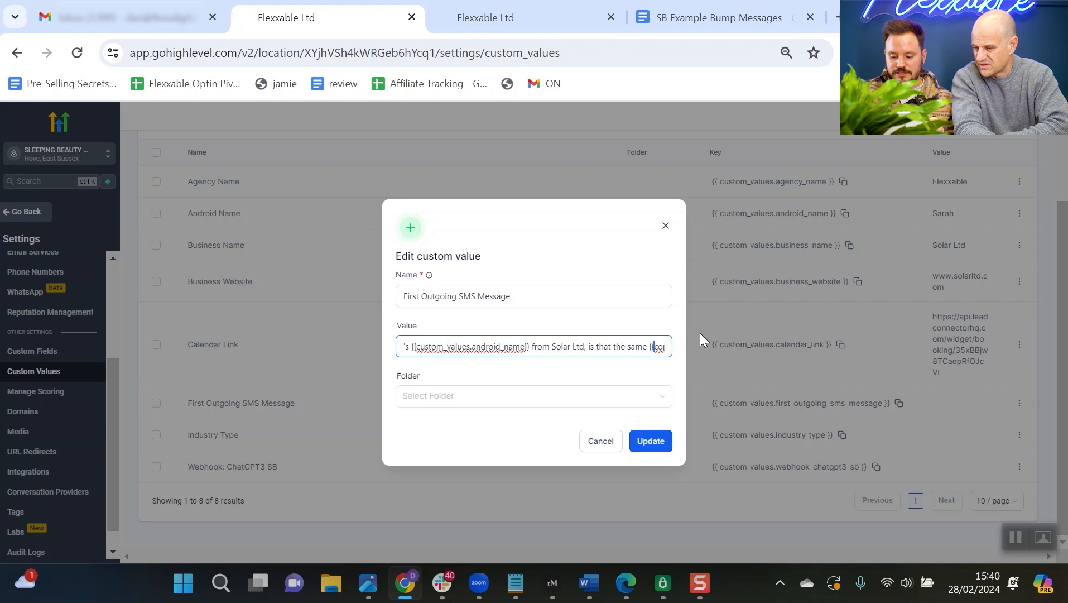
pyautogui.press('Right')
pyautogui.press('Right')
pyautogui.press('Right')
pyautogui.press('Right')
pyautogui.press('Right')
pyautogui.press('Right')
pyautogui.press('Right')
pyautogui.press('Right')
pyautogui.press('Right')
pyautogui.press('Right')
pyautogui.press('Right')
pyautogui.press('Right')
pyautogui.press('Right')
pyautogui.press('Right')
pyautogui.press('Right')
pyautogui.press('Right')
pyautogui.press('Right')
pyautogui.press('Right')
pyautogui.press('Right')
pyautogui.press('Right')
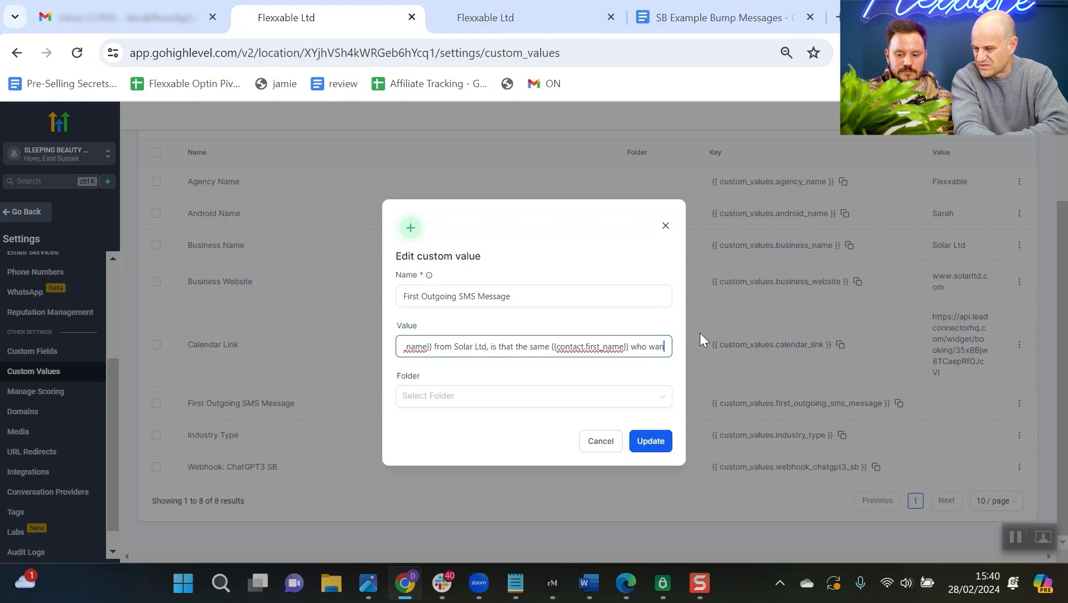
pyautogui.press('Left')
pyautogui.press('Left')
pyautogui.press('Left')
pyautogui.press('Left')
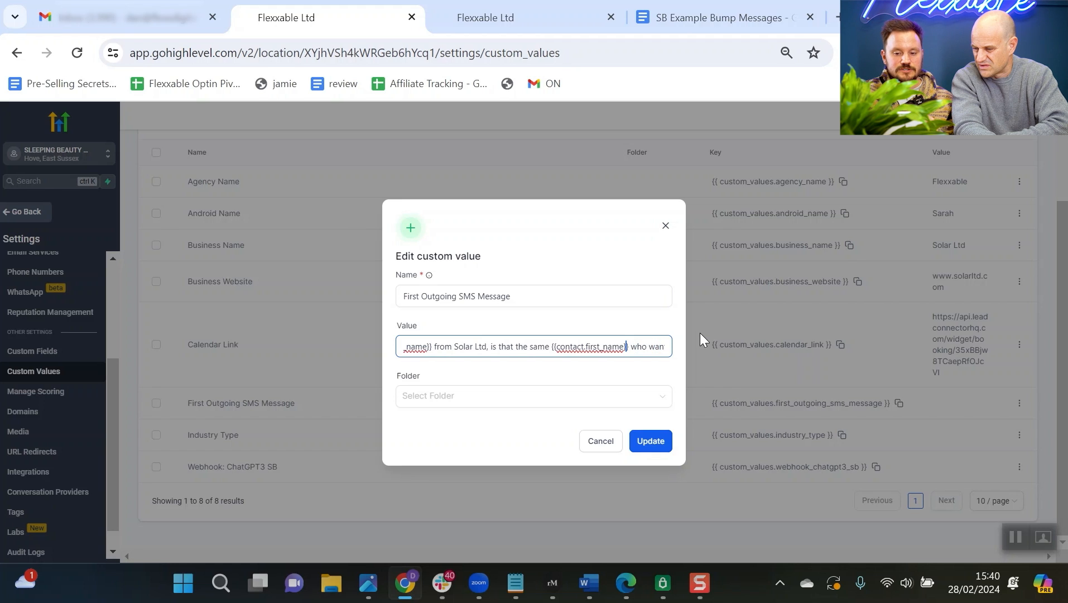
pyautogui.press('Right')
pyautogui.press('Right')
pyautogui.press('Right')
pyautogui.press('Right')
pyautogui.press('Right')
pyautogui.press('Right')
pyautogui.press('Right')
pyautogui.press('Right')
pyautogui.press('Right')
pyautogui.press('Right')
pyautogui.press('Right')
pyautogui.press('Right')
pyautogui.press('Right')
pyautogui.press('Right')
pyautogui.press('Right')
pyautogui.press('Right')
pyautogui.press('Right')
pyautogui.press('Right')
pyautogui.press('Right')
pyautogui.press('Right')
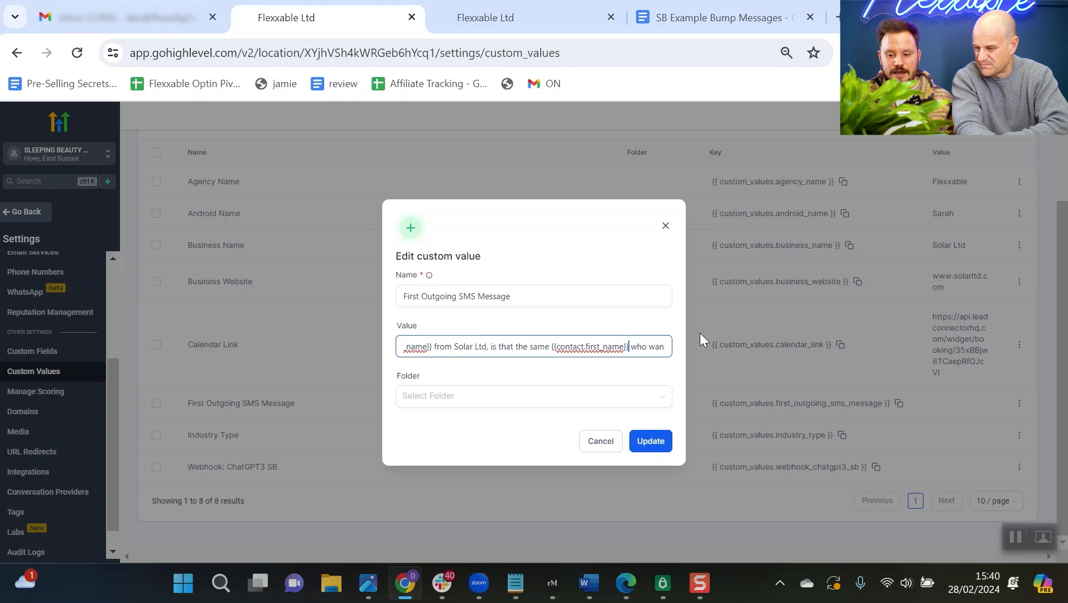
pyautogui.press('Right')
pyautogui.press('Right')
pyautogui.press('Right')
pyautogui.press('Right')
pyautogui.press('Right')
pyautogui.press('Right')
pyautogui.press('Right')
pyautogui.press('Right')
pyautogui.press('Right')
pyautogui.press('Right')
pyautogui.press('Right')
pyautogui.press('Right')
pyautogui.press('Right')
pyautogui.press('Right')
pyautogui.press('Right')
pyautogui.press('Right')
pyautogui.press('Right')
pyautogui.press('Right')
pyautogui.press('Right')
pyautogui.press('Right')
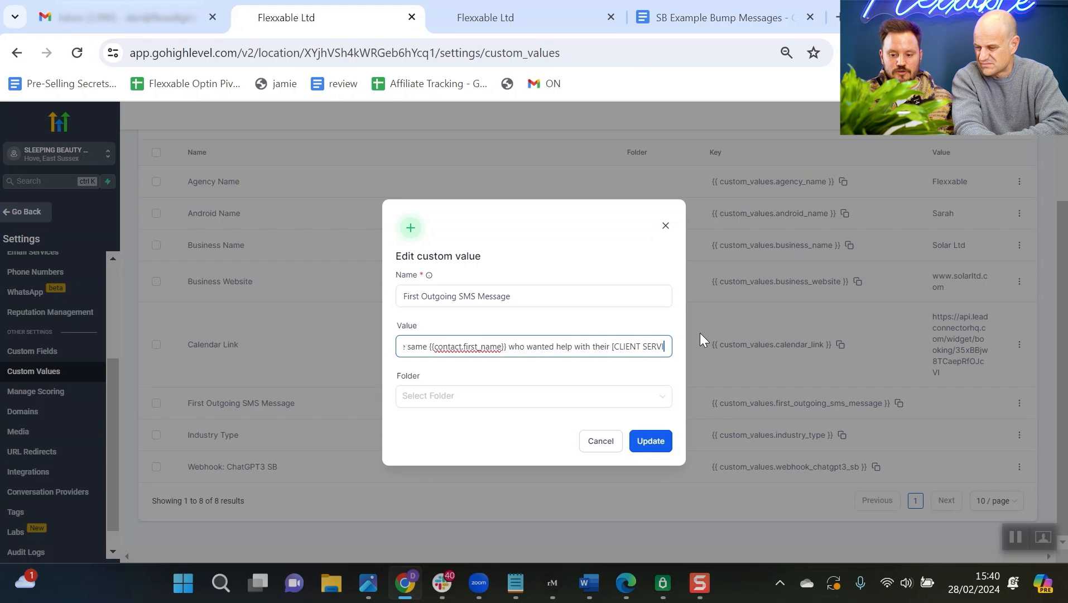
pyautogui.press('Left')
pyautogui.press('Left')
pyautogui.press('Left')
pyautogui.press('Left')
pyautogui.press('Left')
pyautogui.press('Left')
pyautogui.press('Left')
pyautogui.press('Left')
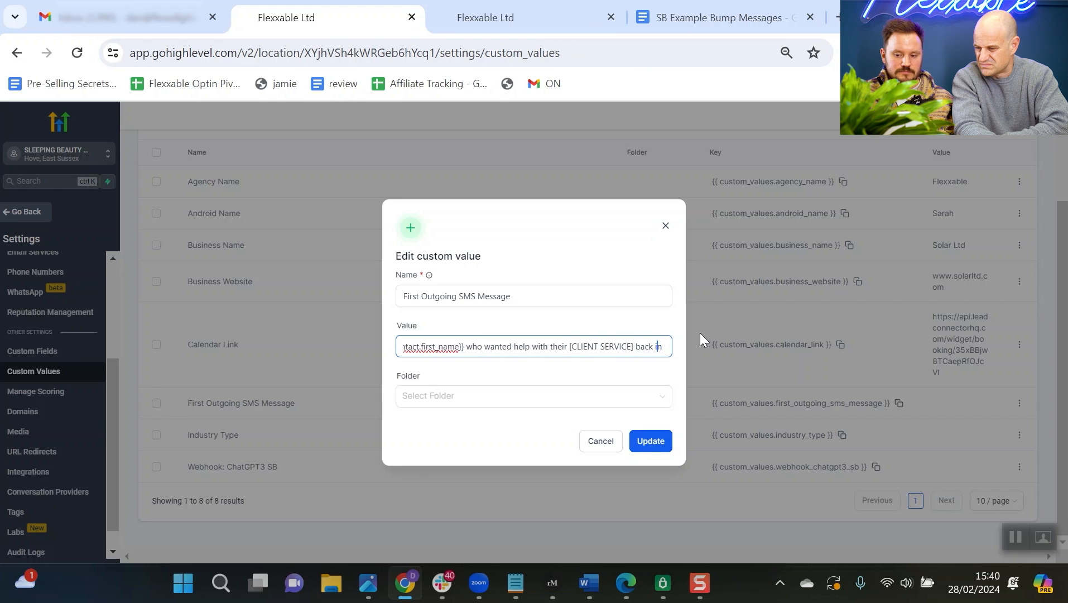
pyautogui.press('BackSpace')
pyautogui.press('BackSpace')
pyautogui.press('BackSpace')
pyautogui.press('BackSpace')
pyautogui.press('BackSpace')
pyautogui.press('BackSpace')
pyautogui.press('BackSpace')
pyautogui.press('BackSpace')
pyautogui.press('BackSpace')
pyautogui.press('BackSpace')
pyautogui.press('BackSpace')
pyautogui.press('BackSpace')
pyautogui.press('BackSpace')
pyautogui.press('BackSpace')
pyautogui.press('BackSpace')
pyautogui.press('BackSpace')
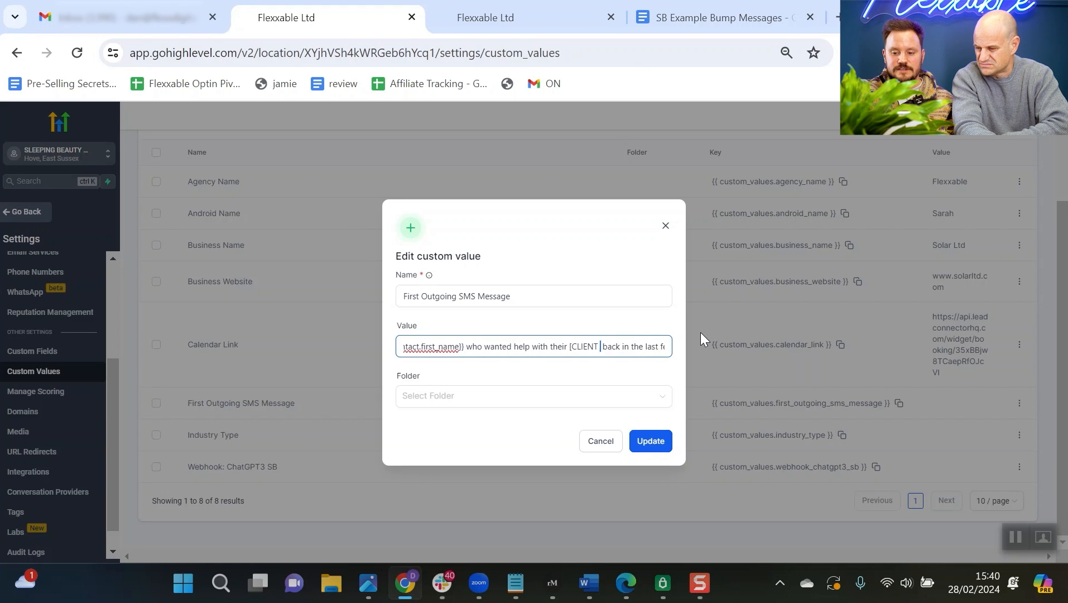
pyautogui.write('Solar P')
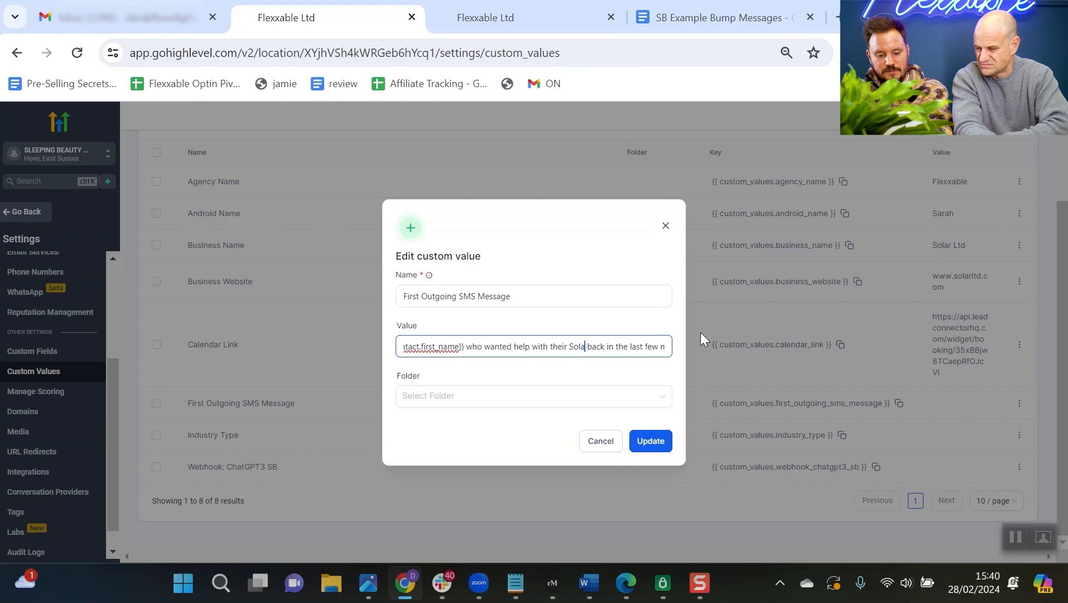
pyautogui.write('anels')
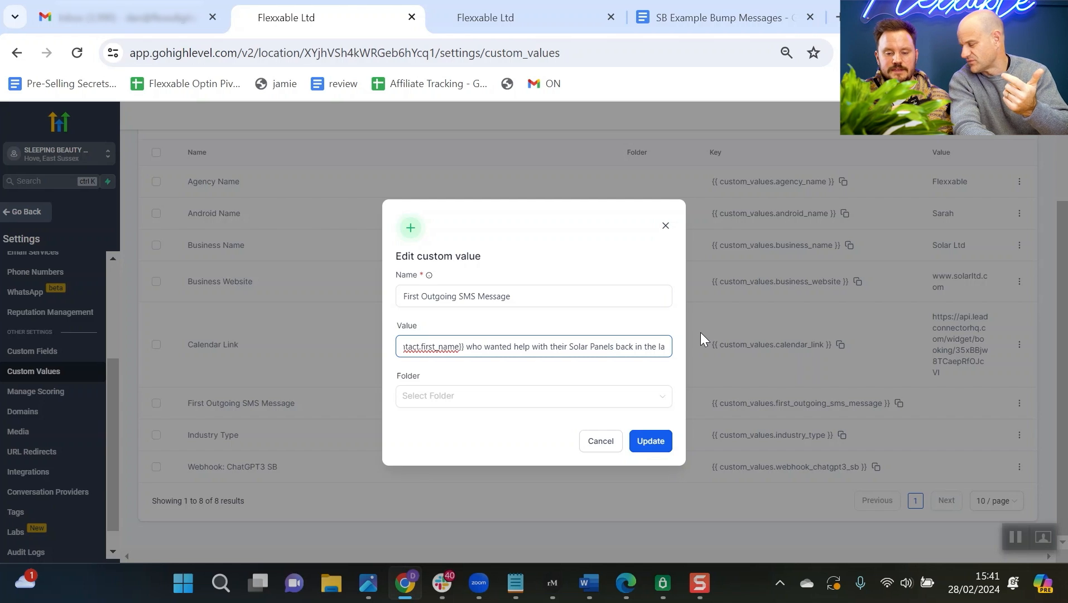
# - Check the rest of the SMS text through to its end and save the First Outgoing SMS Message custom value
pyautogui.press('Right')
pyautogui.press('Right')
pyautogui.press('Right')
pyautogui.press('Right')
pyautogui.press('Right')
pyautogui.press('Right')
pyautogui.press('Right')
pyautogui.press('Right')
pyautogui.press('Right')
pyautogui.press('Right')
pyautogui.press('Right')
pyautogui.press('Right')
pyautogui.press('Right')
pyautogui.press('Right')
pyautogui.press('Right')
pyautogui.press('Right')
pyautogui.press('Right')
pyautogui.press('Right')
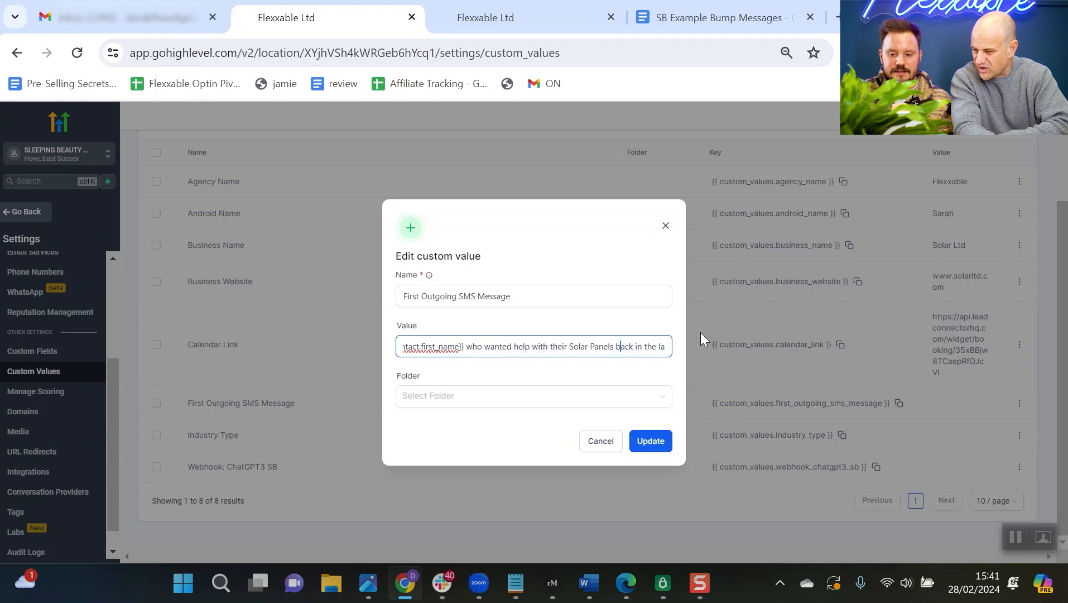
pyautogui.press('Right')
pyautogui.press('Right')
pyautogui.press('Right')
pyautogui.press('Right')
pyautogui.press('Right')
pyautogui.press('Right')
pyautogui.press('Right')
pyautogui.press('Right')
pyautogui.press('Right')
pyautogui.press('Right')
pyautogui.press('Right')
pyautogui.press('Right')
pyautogui.press('Right')
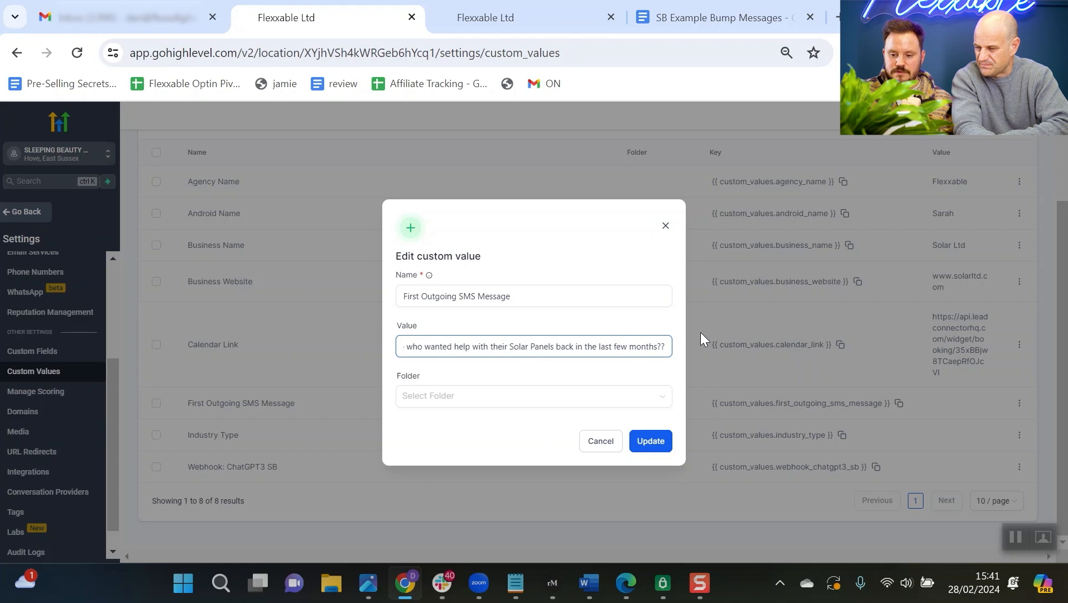
pyautogui.click(658, 441)
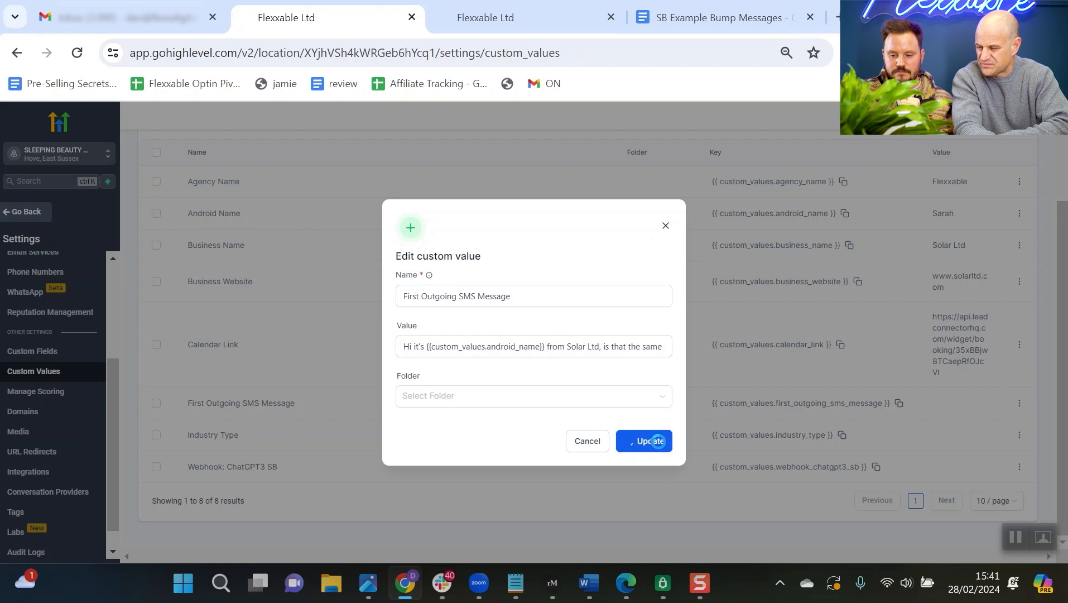
pyautogui.click(629, 351)
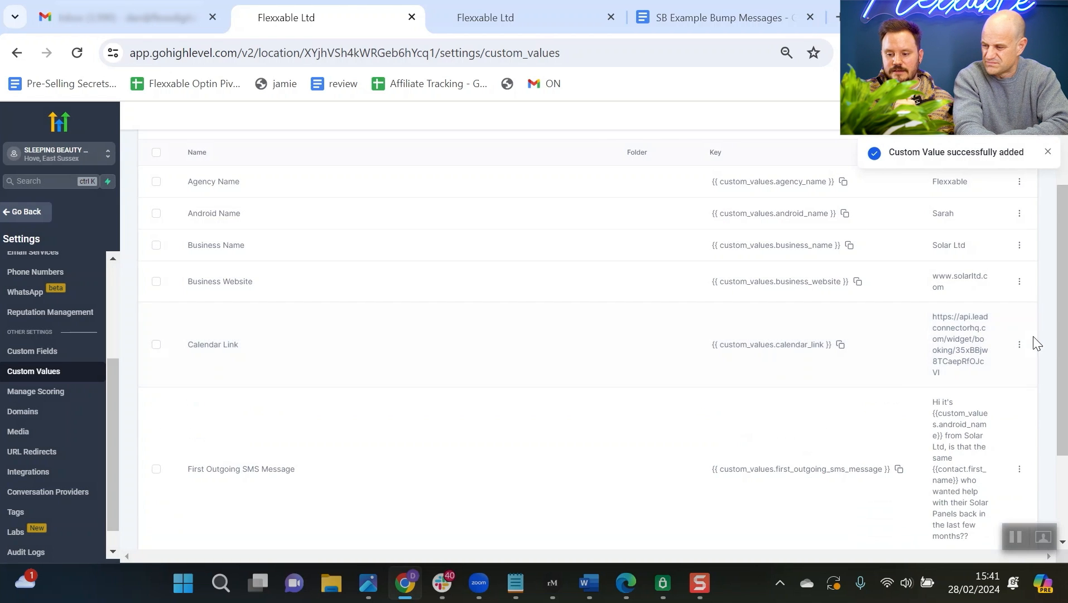
# - Set the Industry Type custom value to Solar and save it
pyautogui.scroll(-3, 1033, 342)
pyautogui.click(1020, 435)
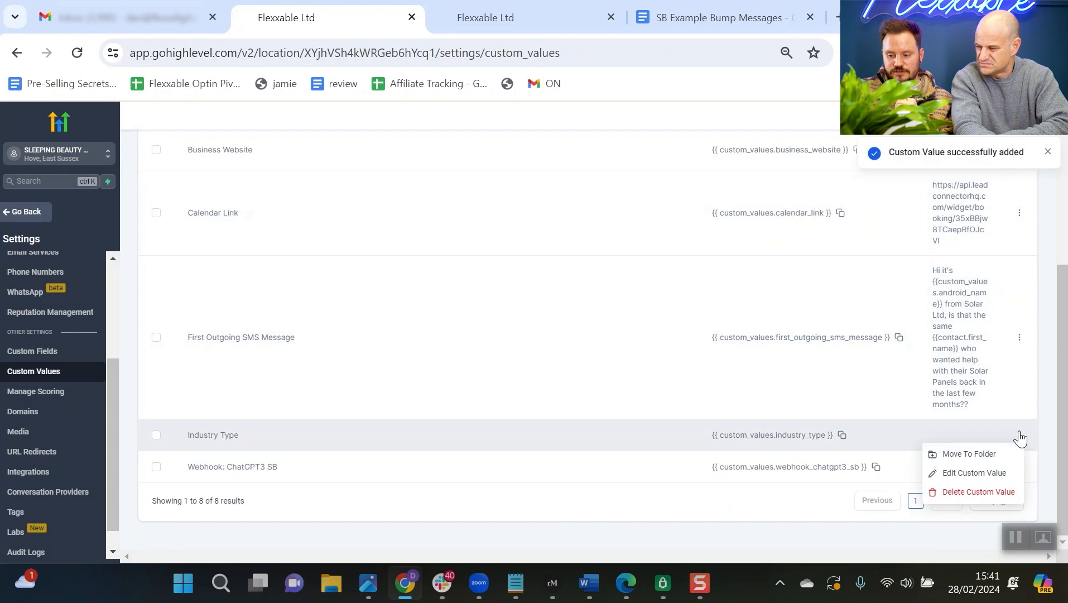
pyautogui.click(996, 473)
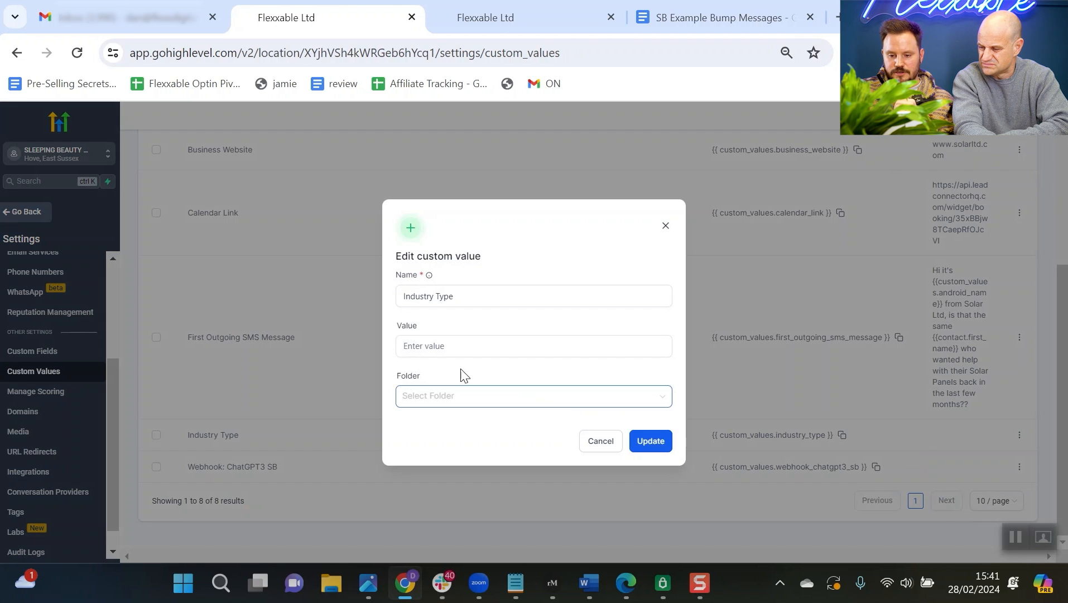
pyautogui.click(457, 347)
pyautogui.write('So')
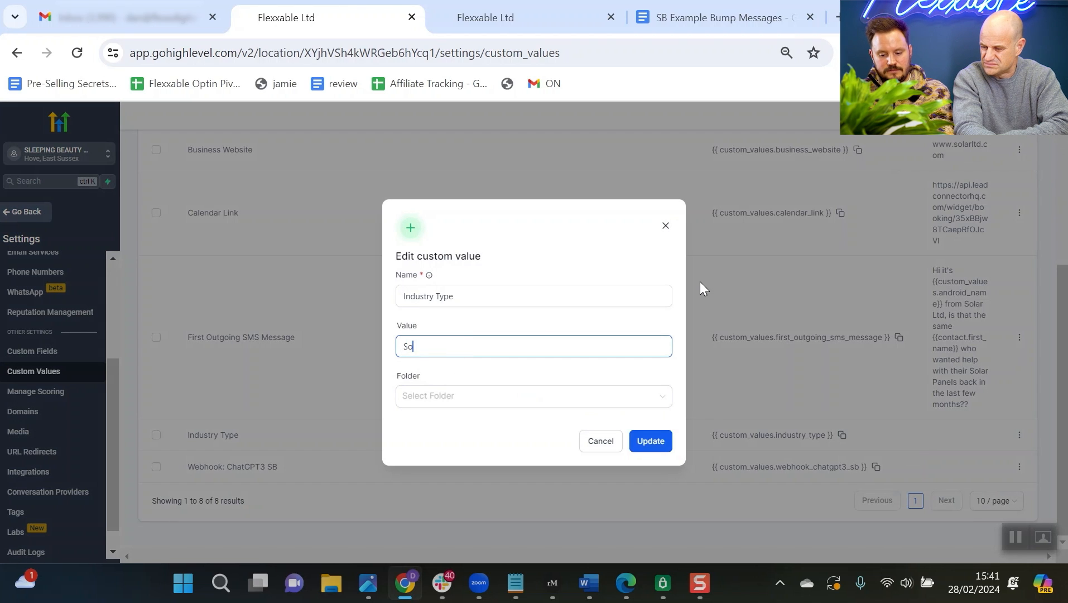
pyautogui.write('lar')
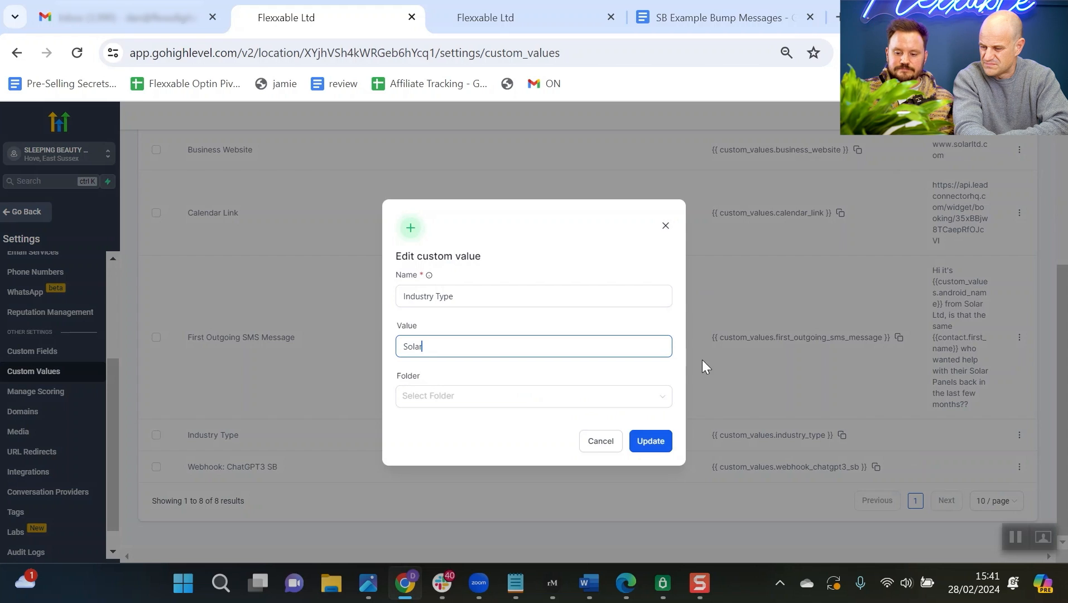
pyautogui.click(668, 442)
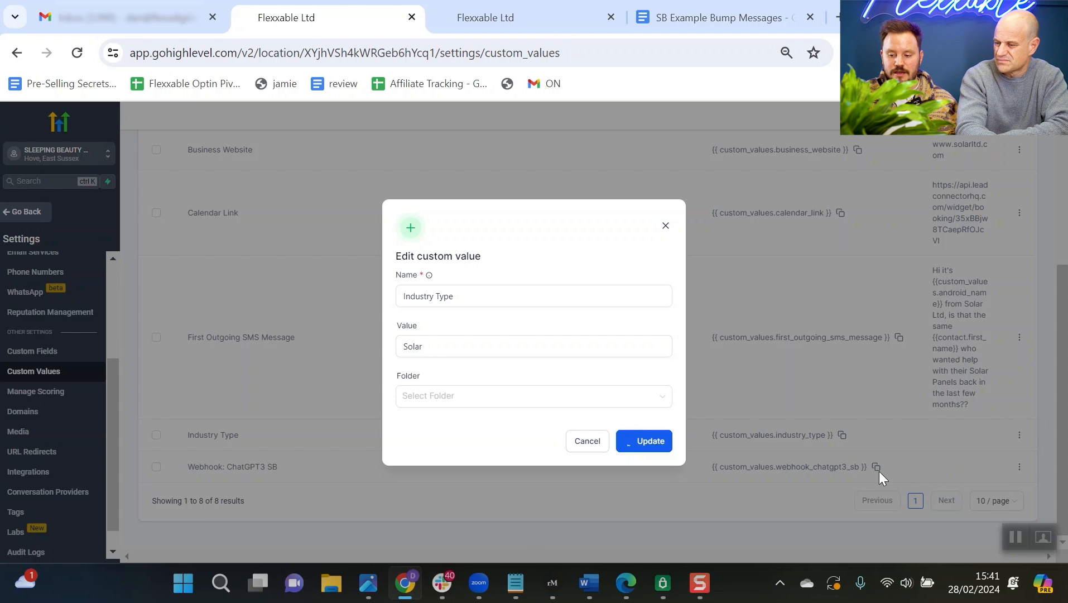
# - Review the whole custom values list, from Agency Name through to Webhook: ChatGPT3 SB
pyautogui.scroll(5, 876, 441)
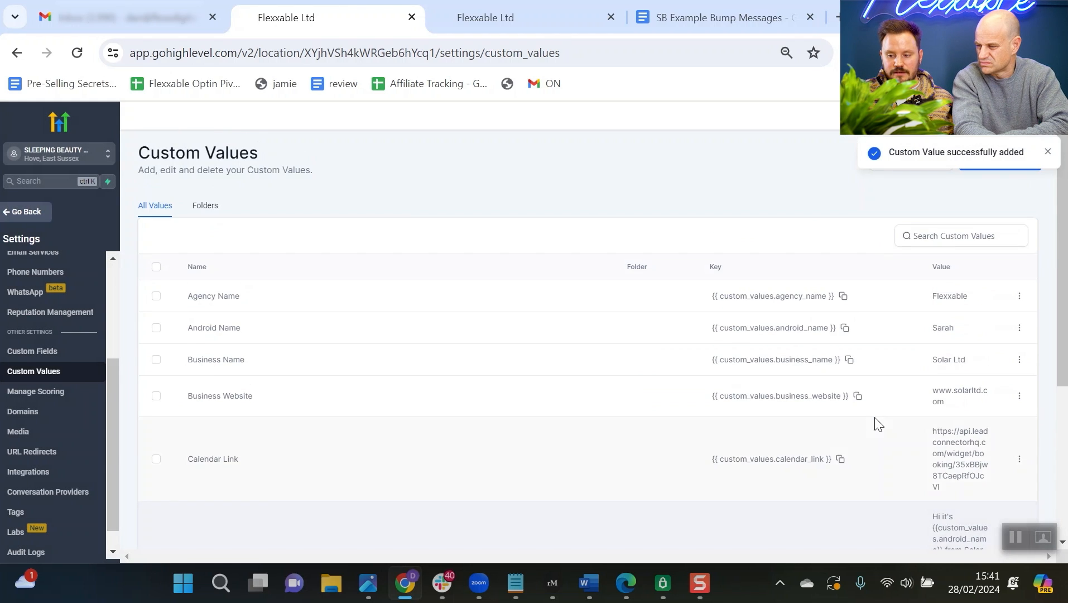
pyautogui.scroll(-3, 876, 424)
pyautogui.scroll(2, 876, 424)
pyautogui.scroll(-3, 876, 424)
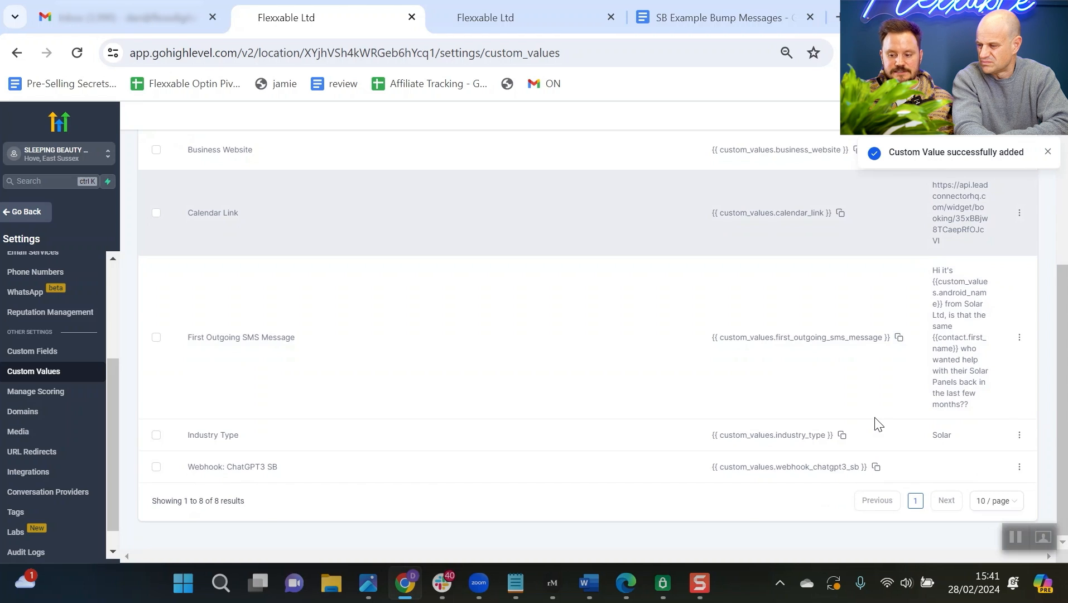
pyautogui.scroll(5, 874, 419)
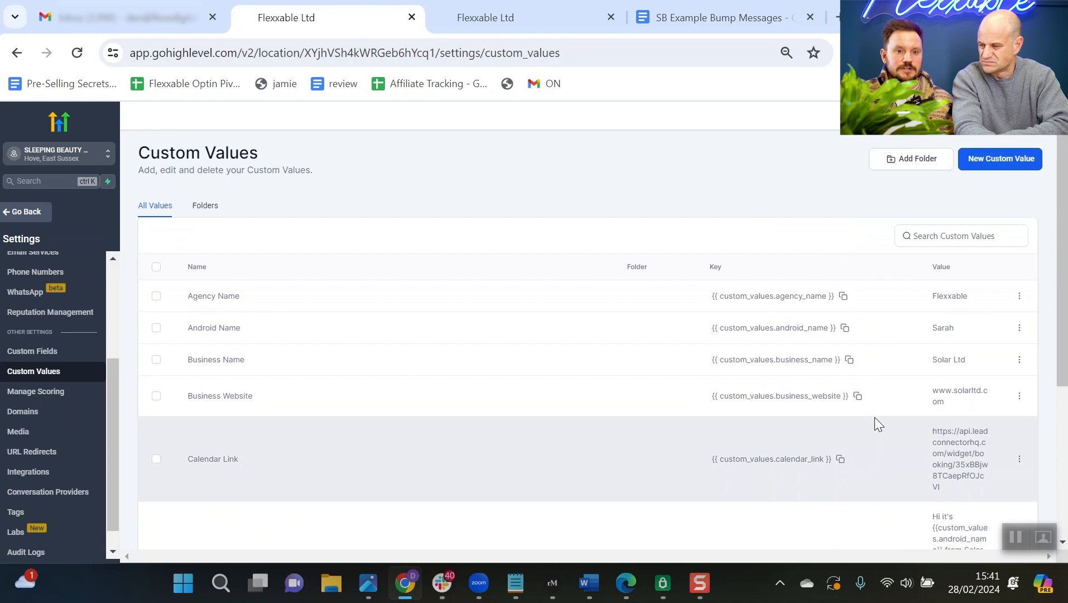
pyautogui.scroll(-4, 887, 419)
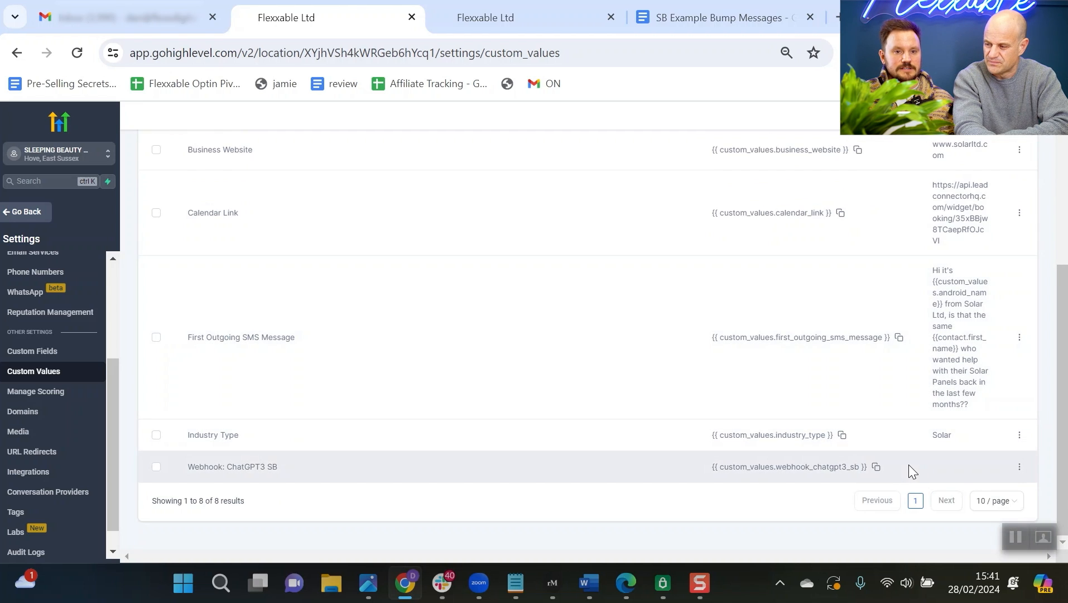